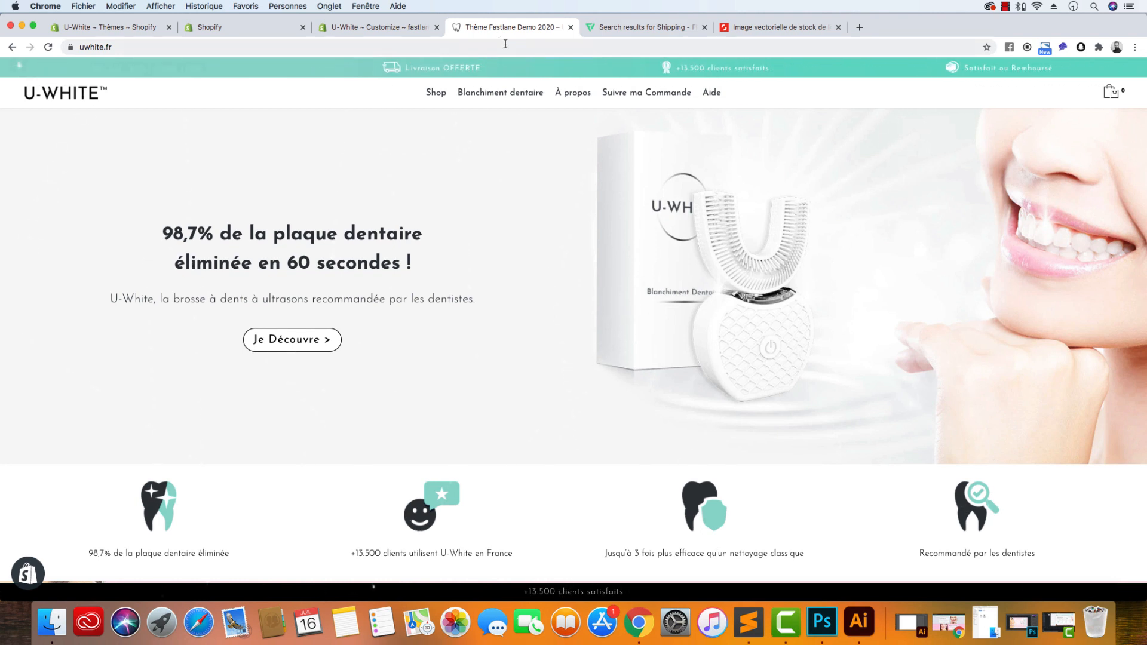
Switch to the Shopify theme editor and look over the homepage preview in desktop view
click(387, 28)
click(634, 73)
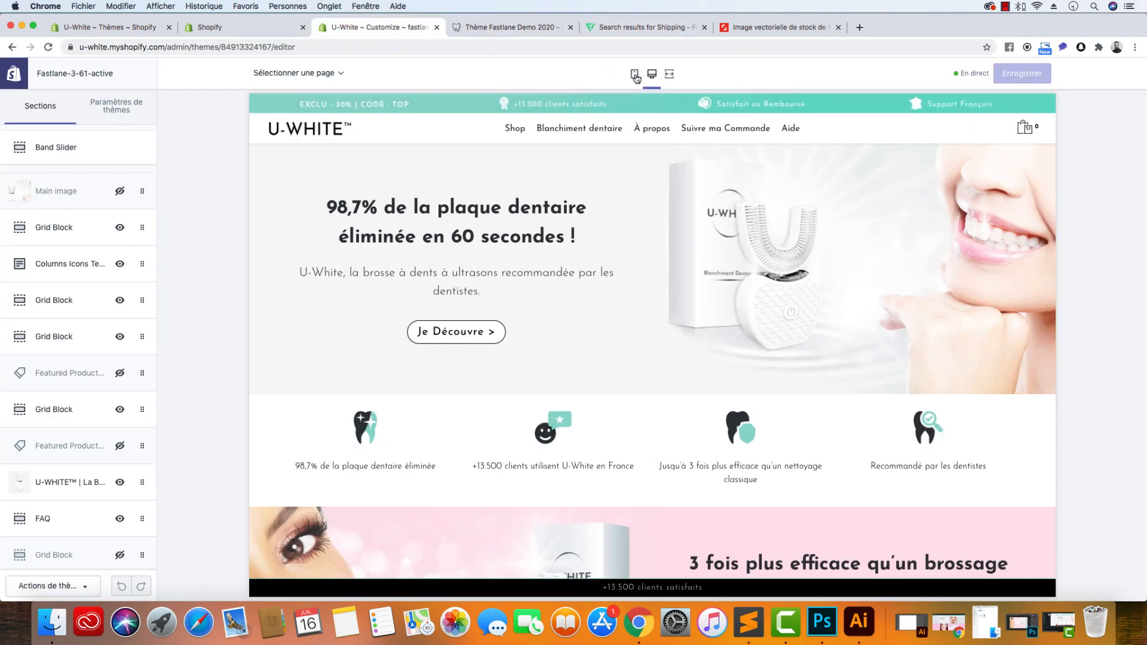
click(652, 74)
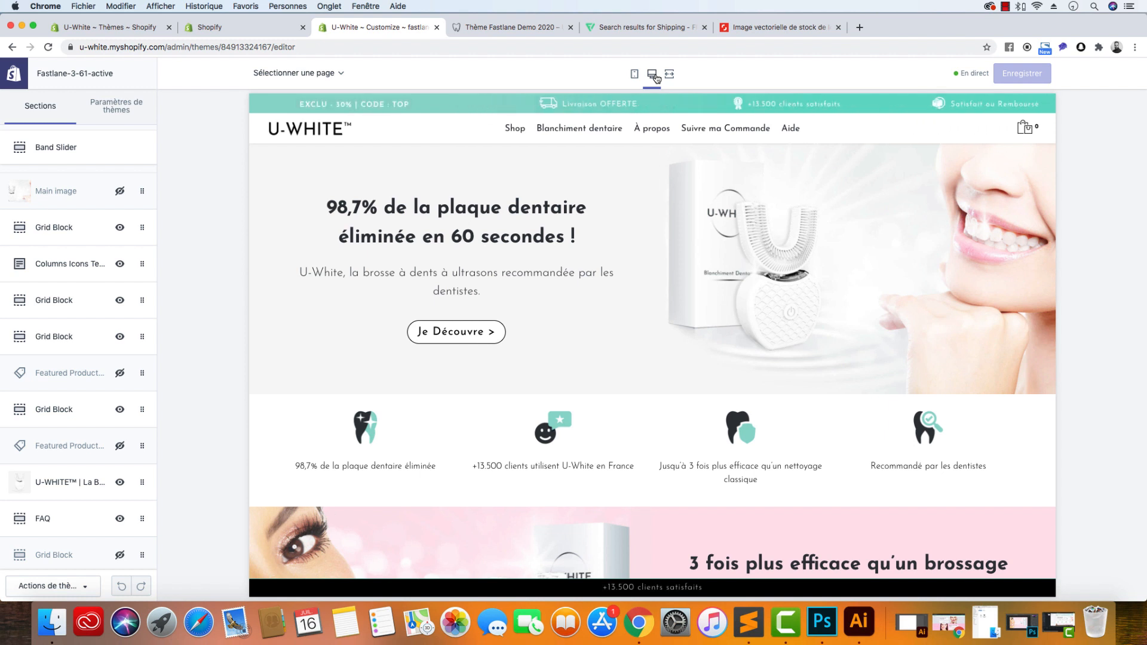
scroll(681, 251, down, 5)
scroll(680, 294, down, 1)
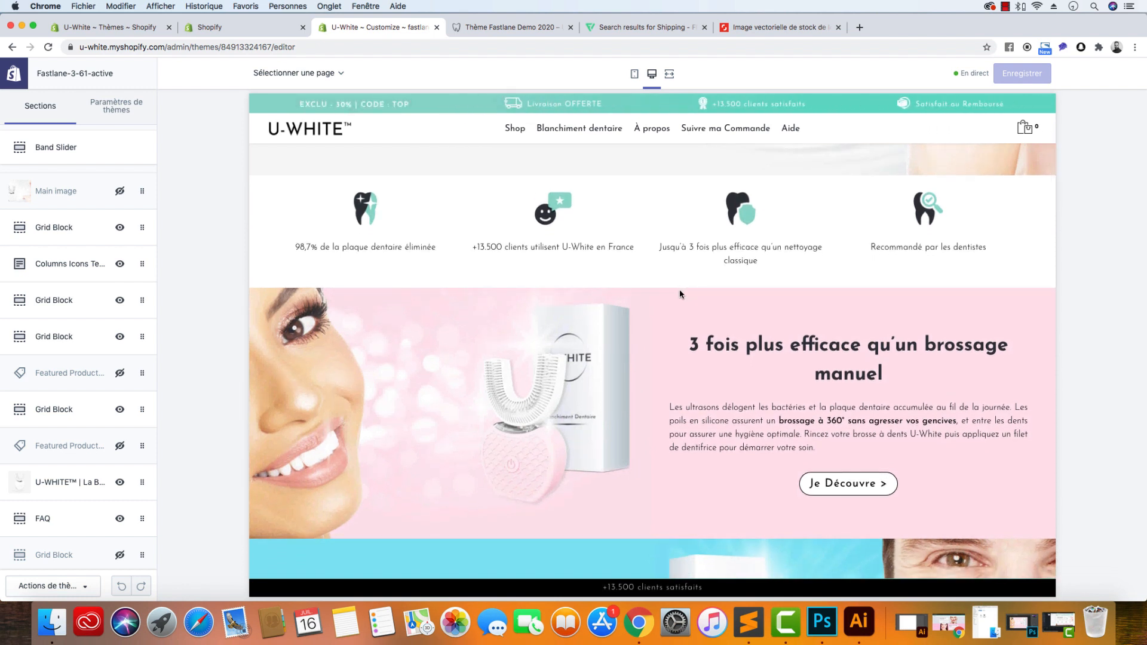
scroll(680, 294, up, 5)
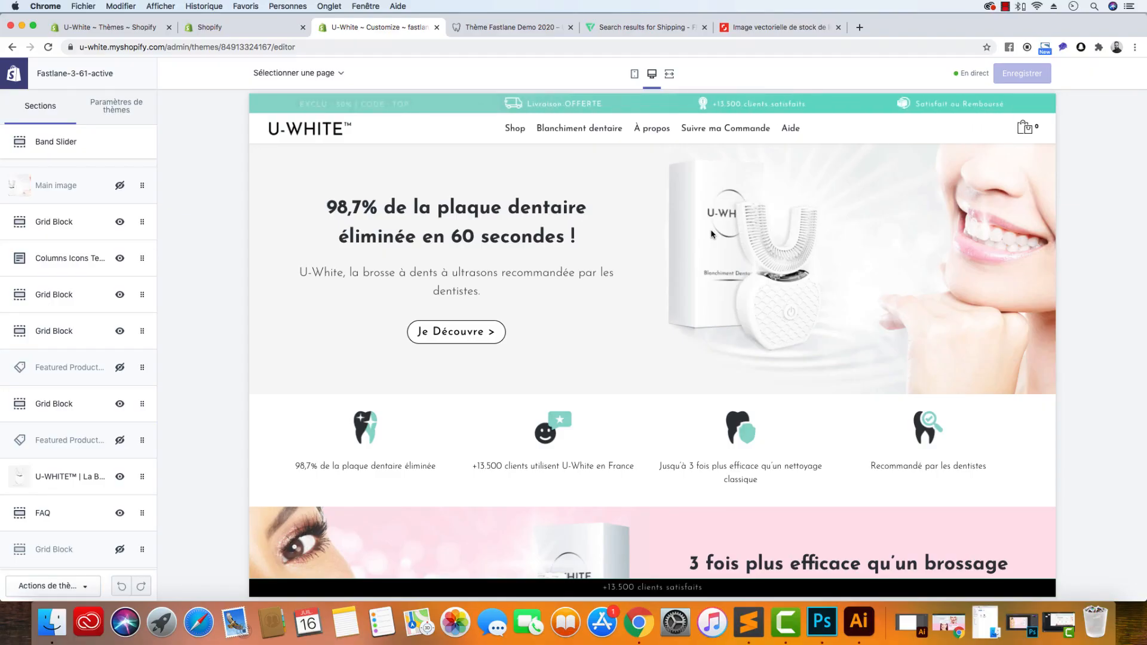
Check the store's themes page, return to the theme editor and open the Header Band theme settings
click(109, 28)
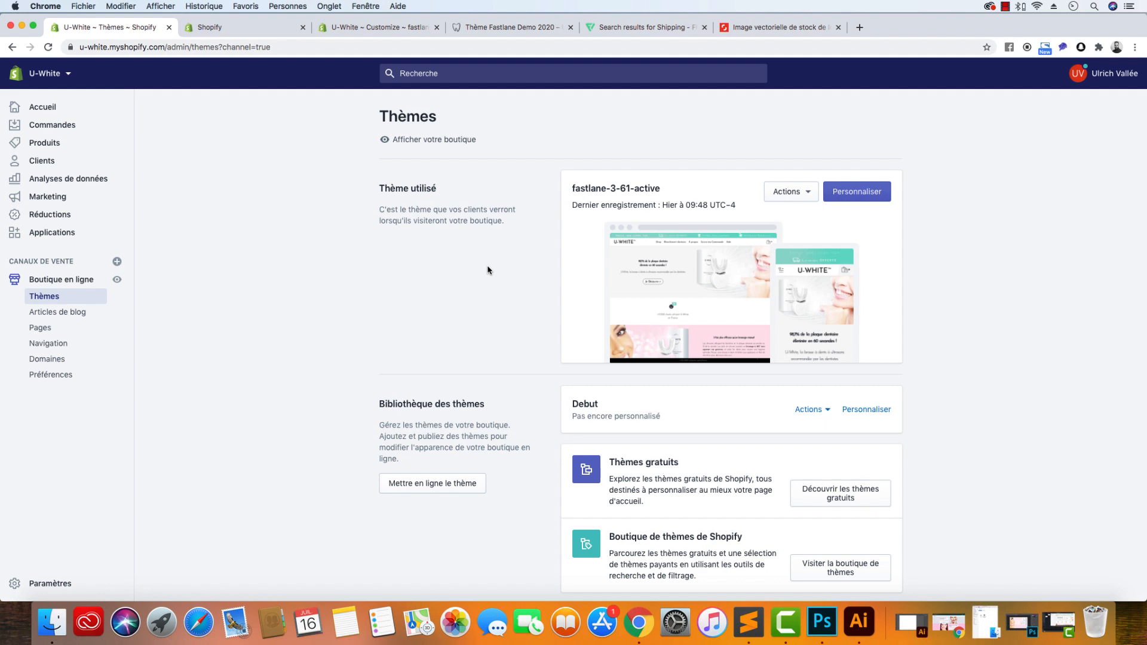
click(383, 28)
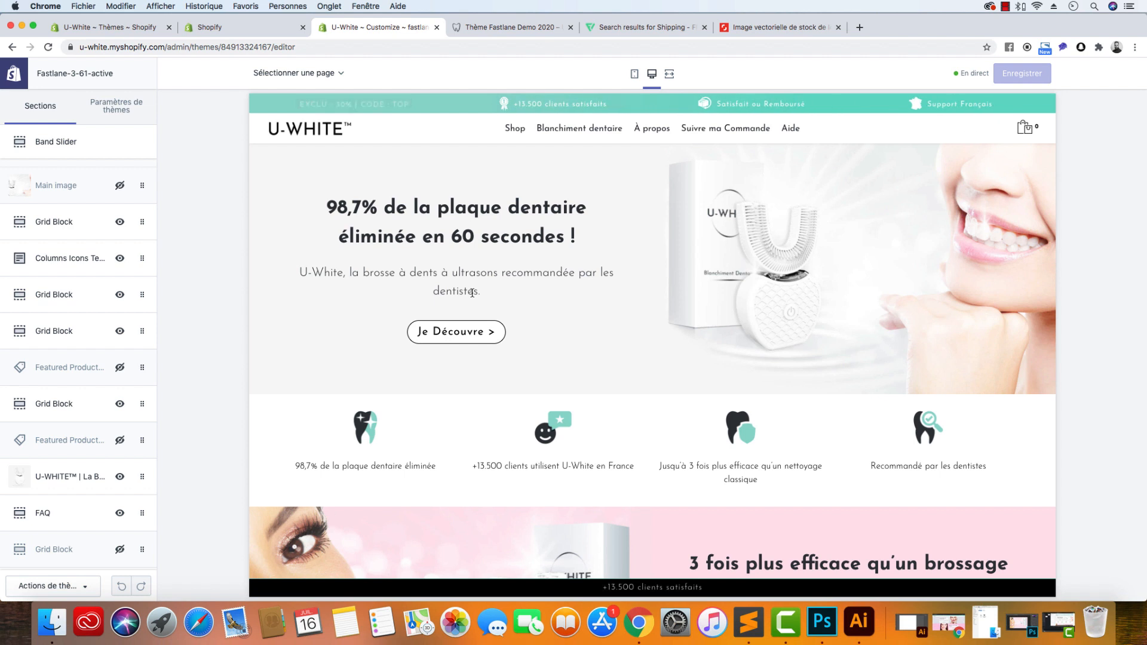
click(116, 106)
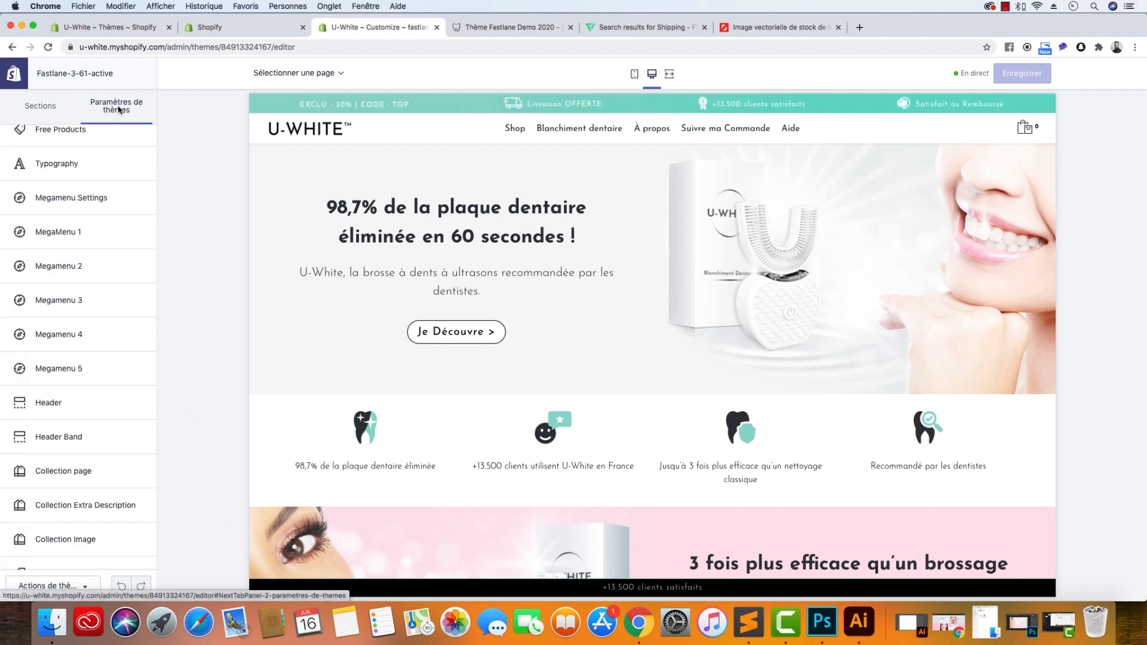
click(65, 436)
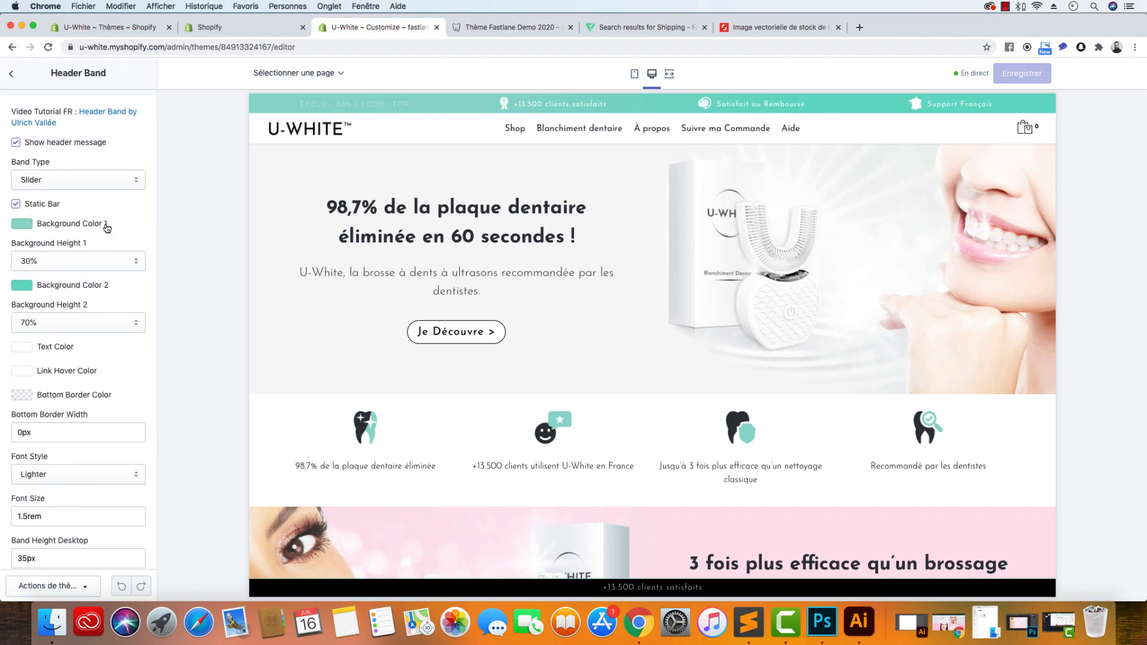
Review the header band's Band Type options, keeping Slider selected
click(70, 179)
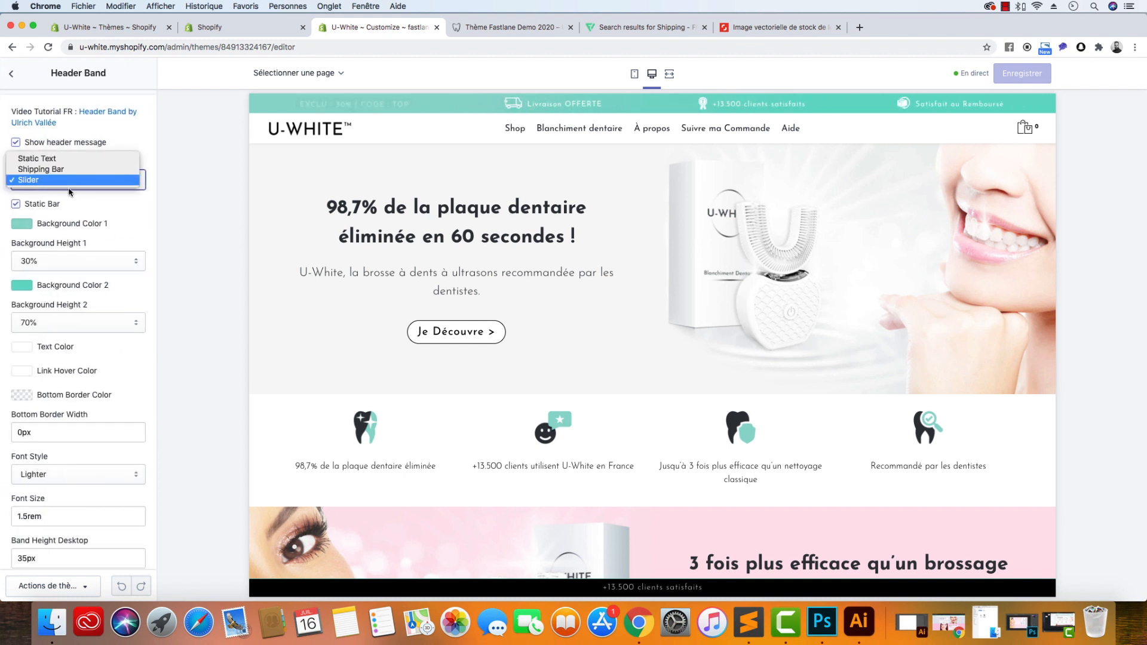
click(24, 180)
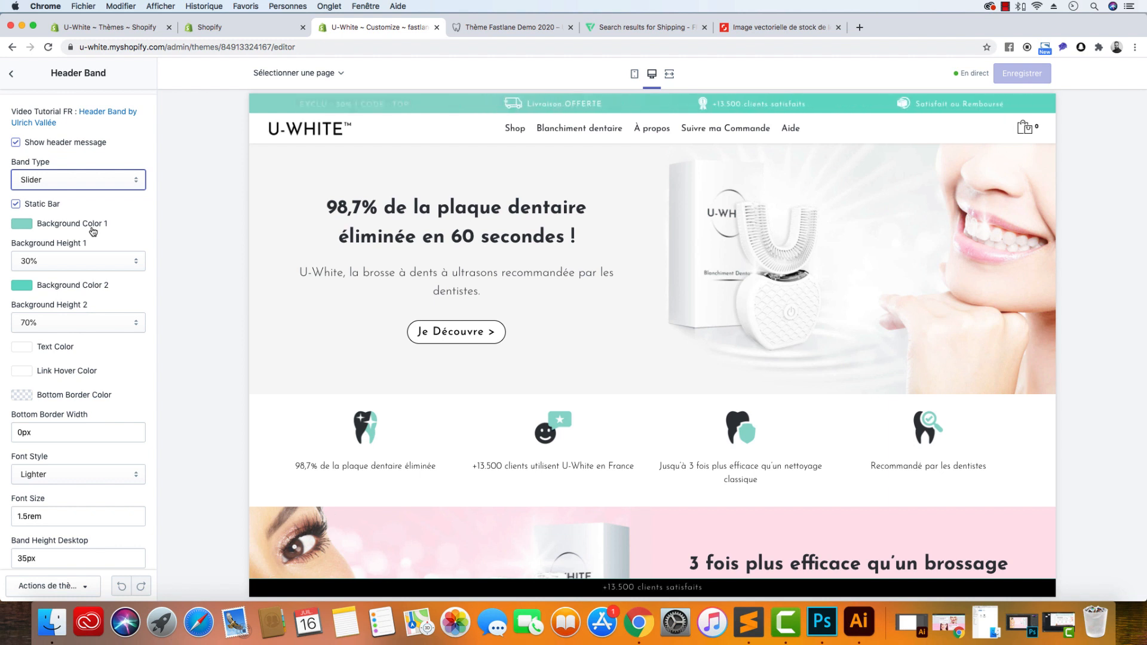
click(94, 179)
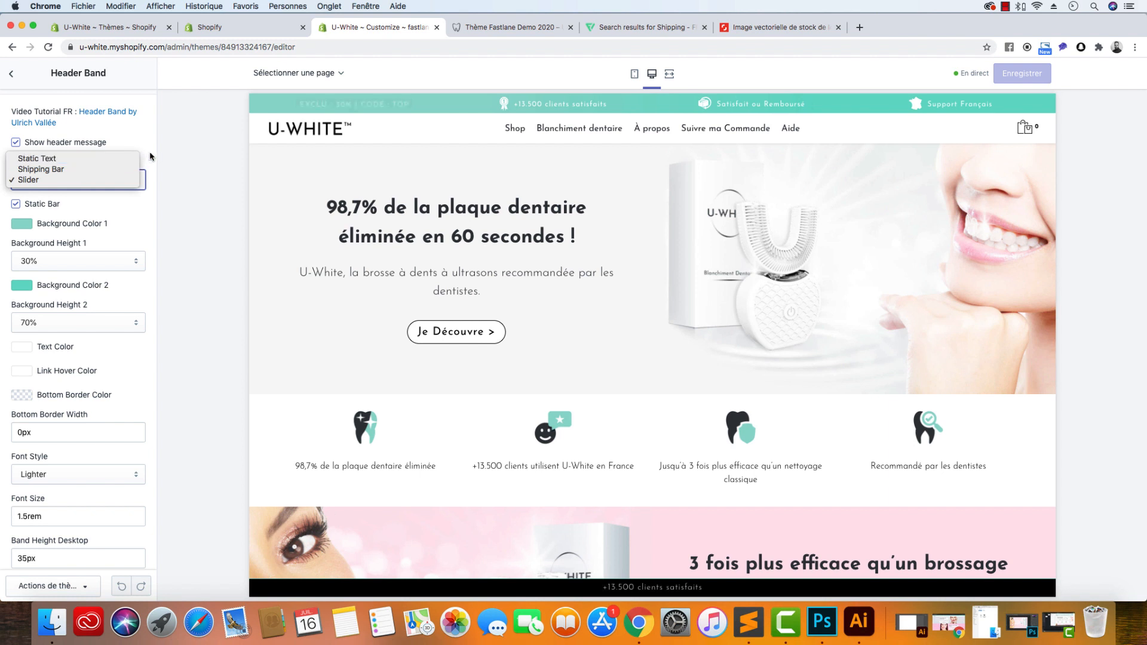
click(84, 179)
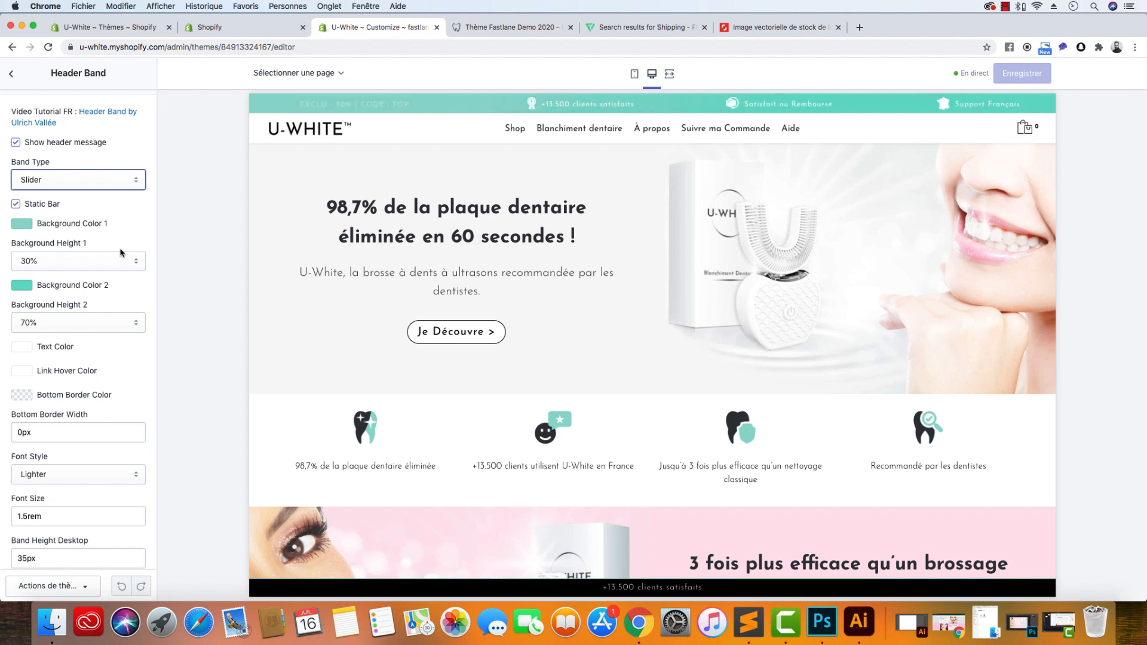
Examine the header band's Background Color 1 and check the static bar against the rest of the homepage preview
click(22, 224)
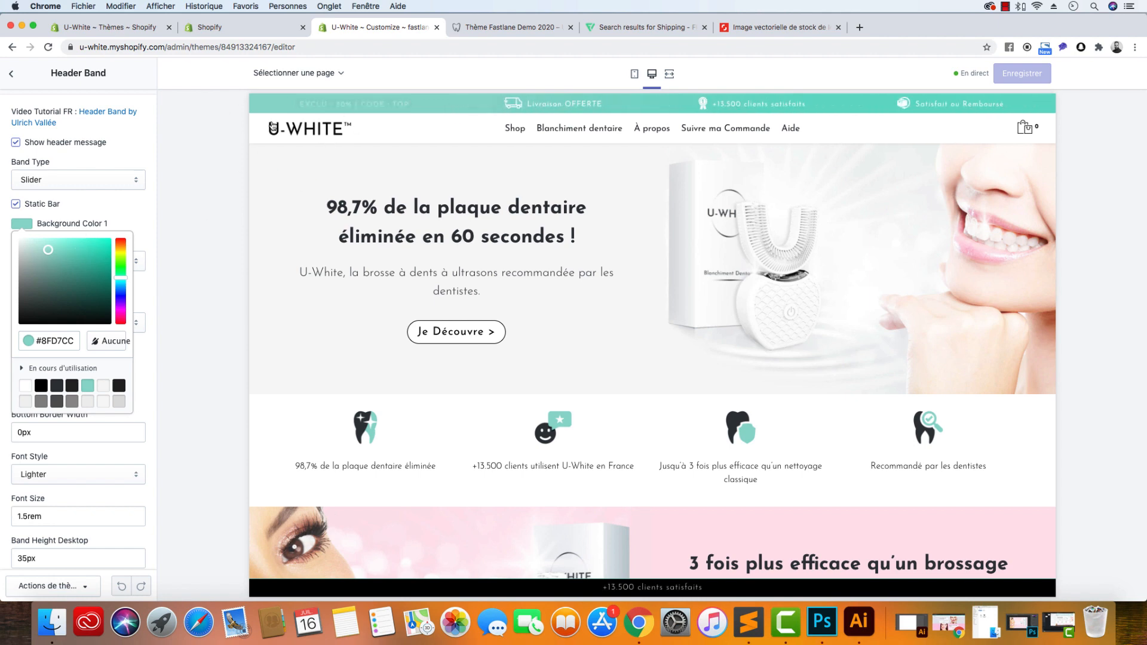
click(150, 203)
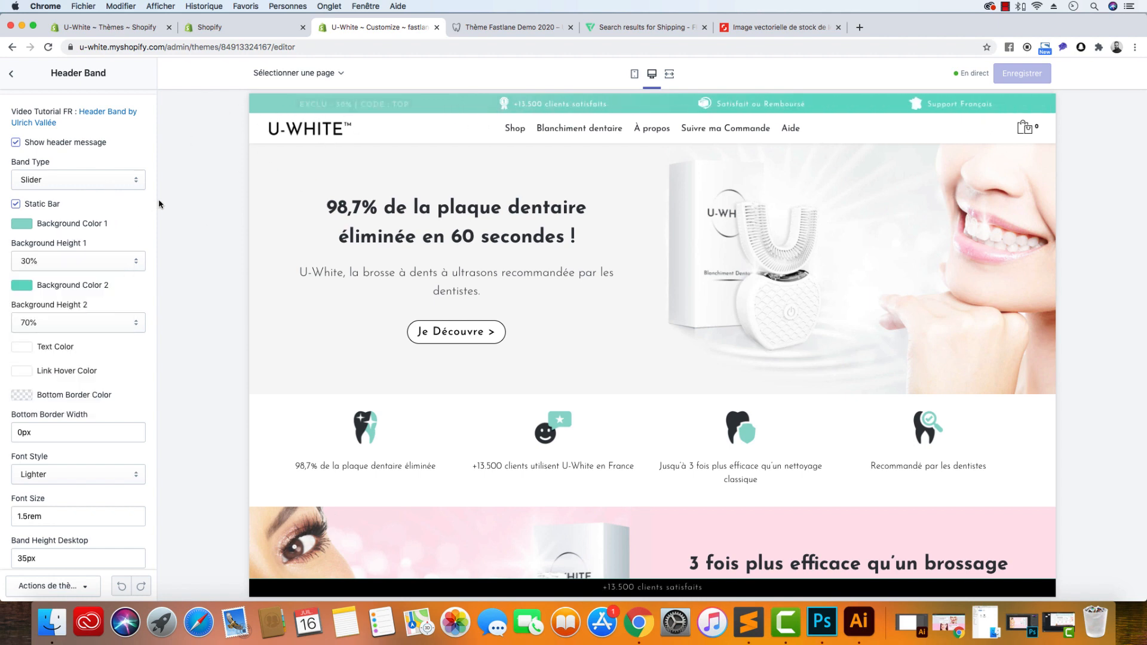
scroll(673, 396, down, 10)
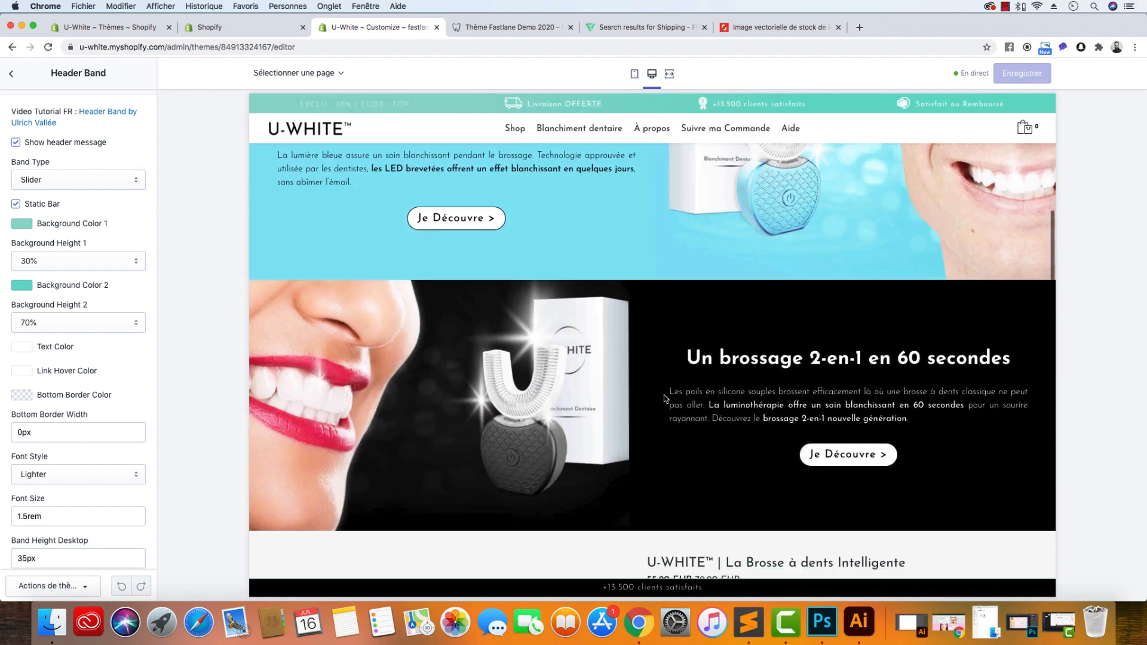
scroll(658, 391, up, 10)
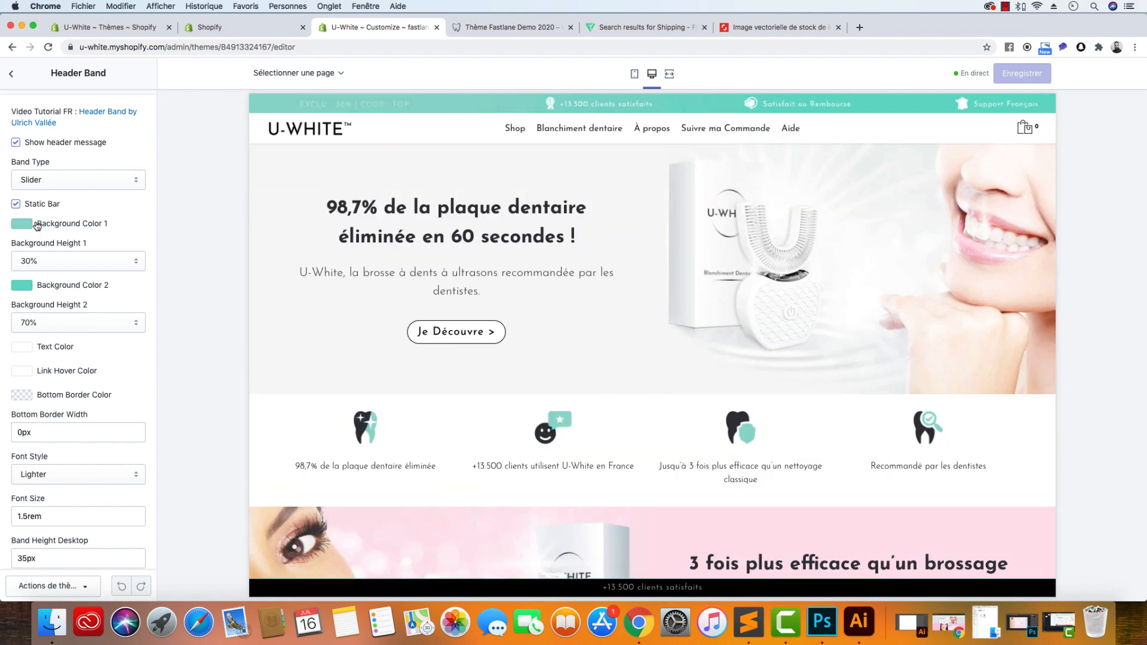
Review the percentage options for the header band's Background Height 1 and Background Height 2
click(53, 265)
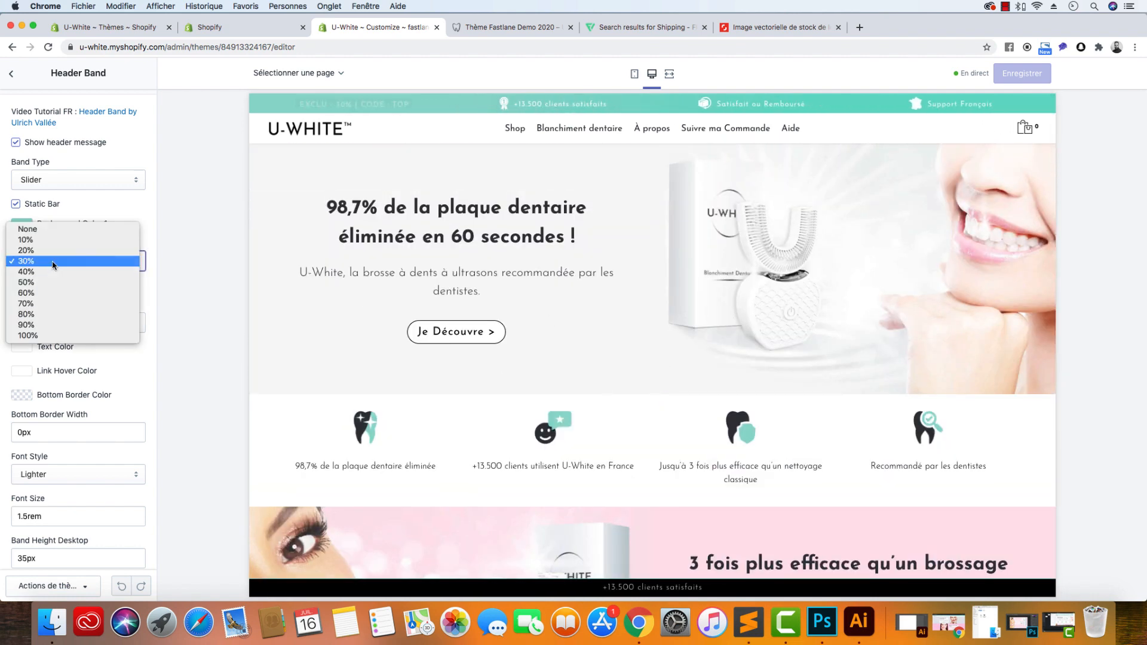
click(147, 207)
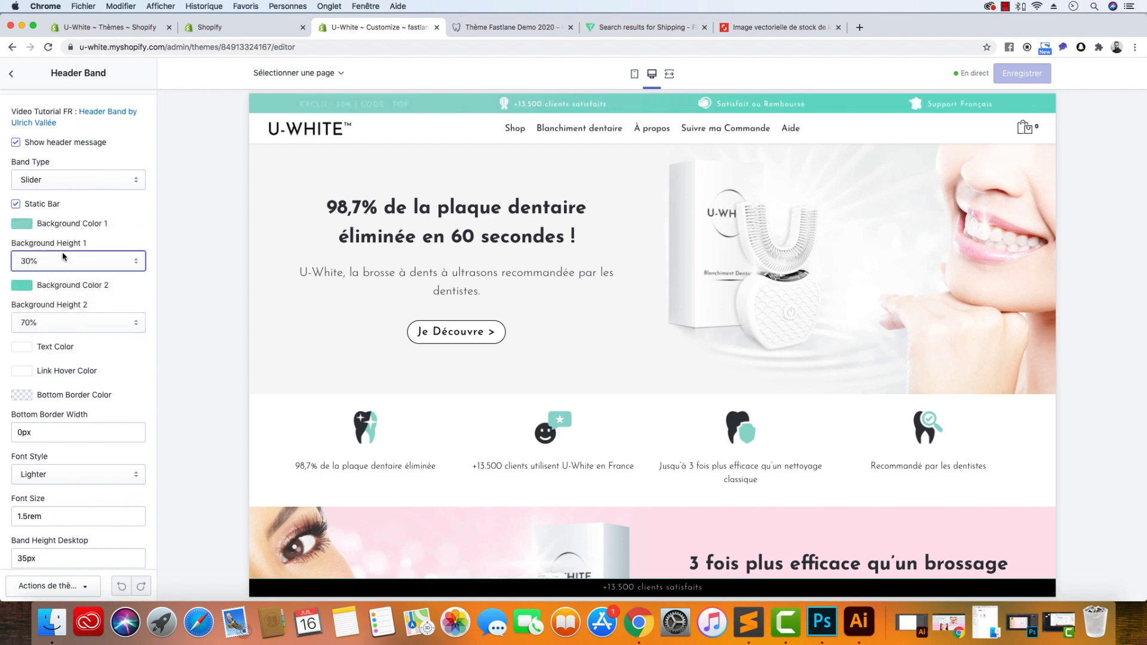
click(38, 264)
click(148, 261)
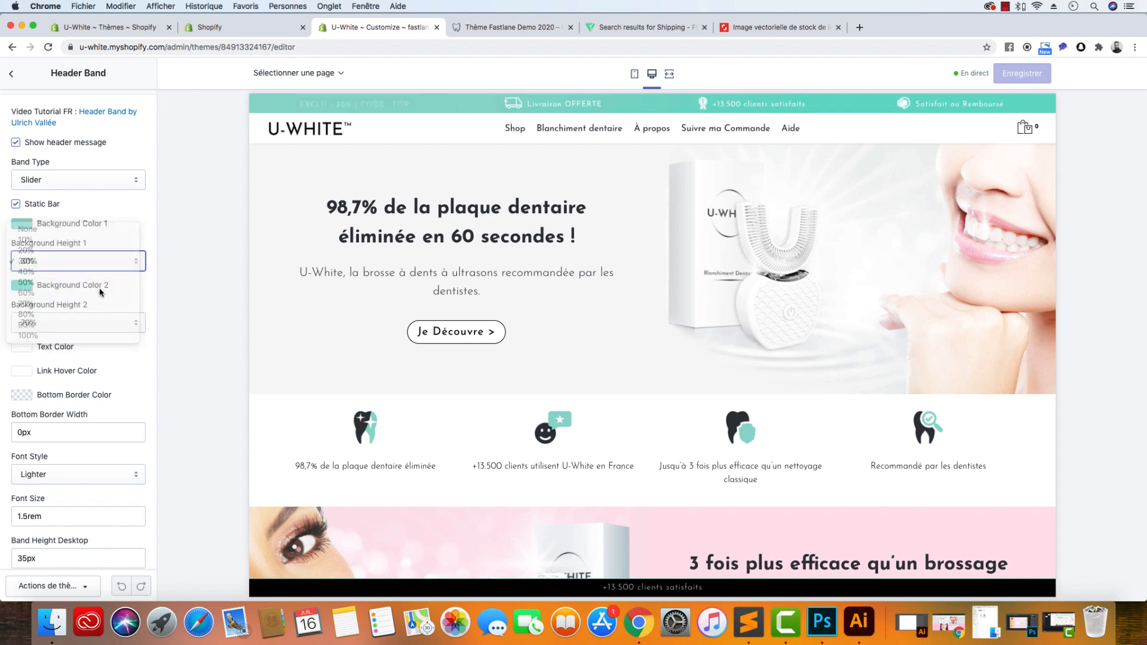
click(77, 321)
click(200, 293)
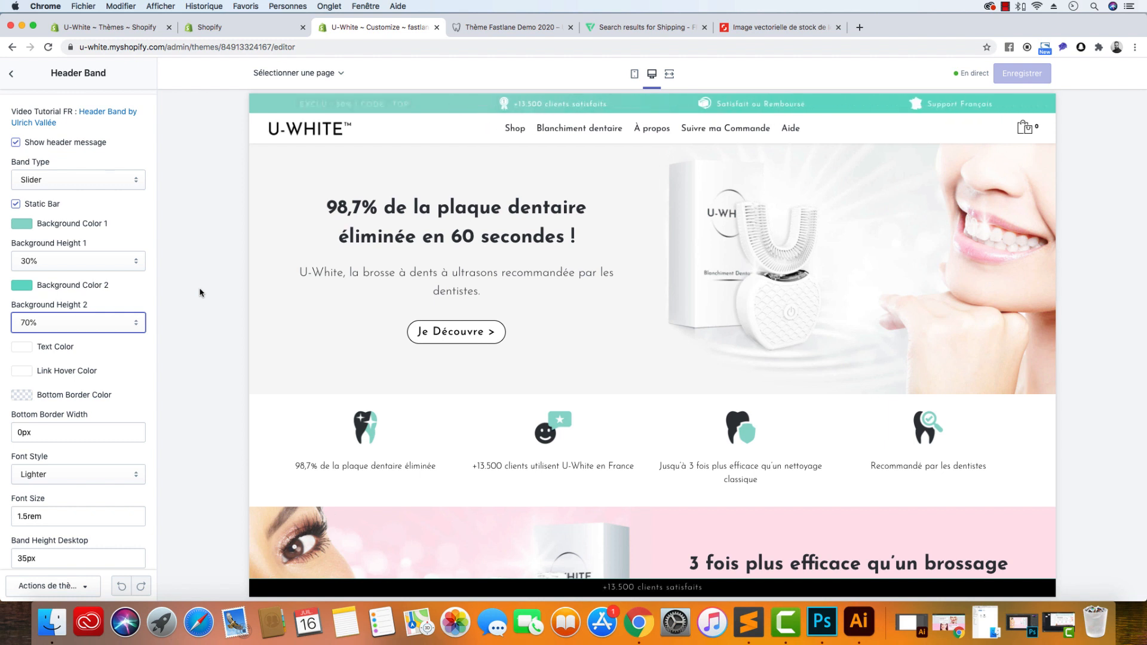
click(77, 262)
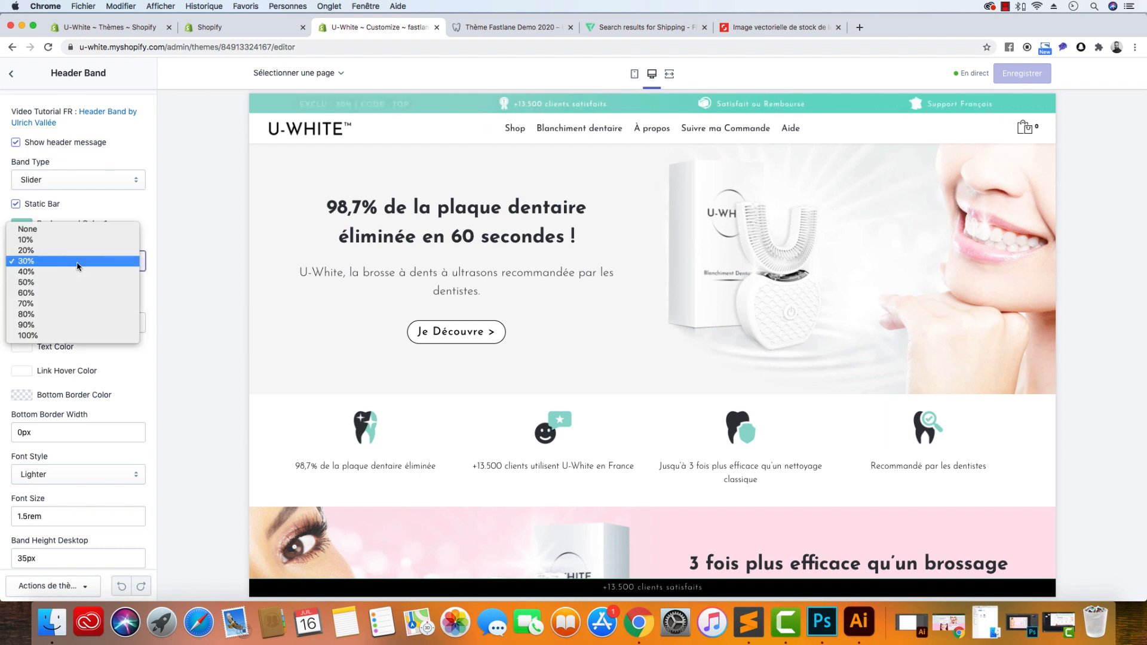
click(146, 225)
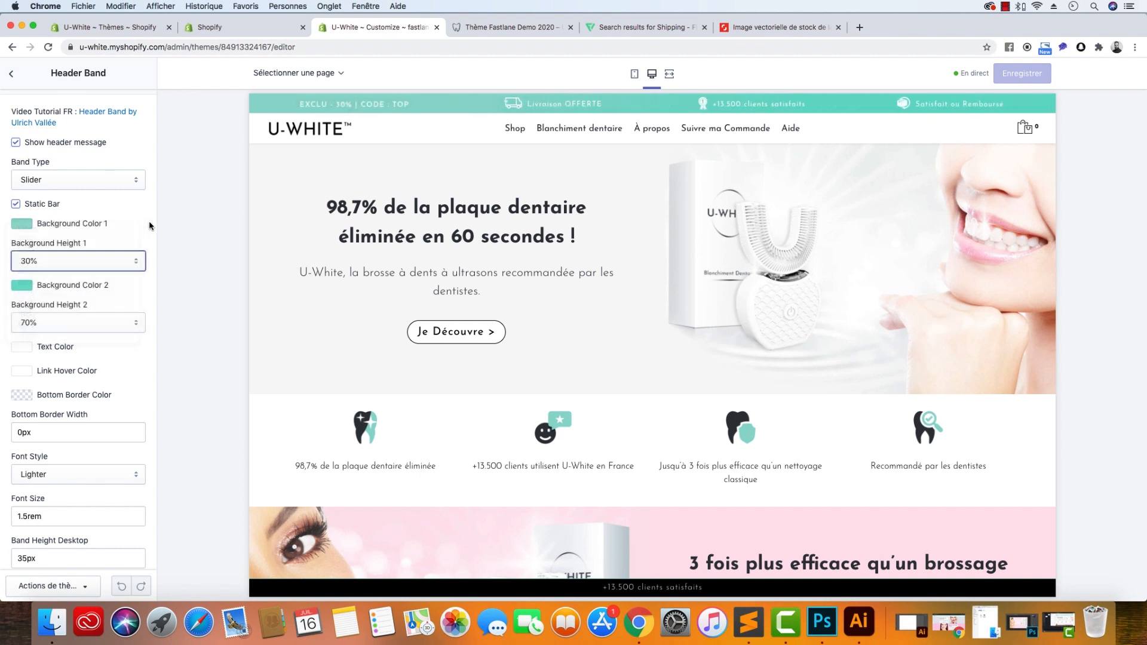
Examine the header band's Background Color 2 in its colour picker without changing it
click(27, 288)
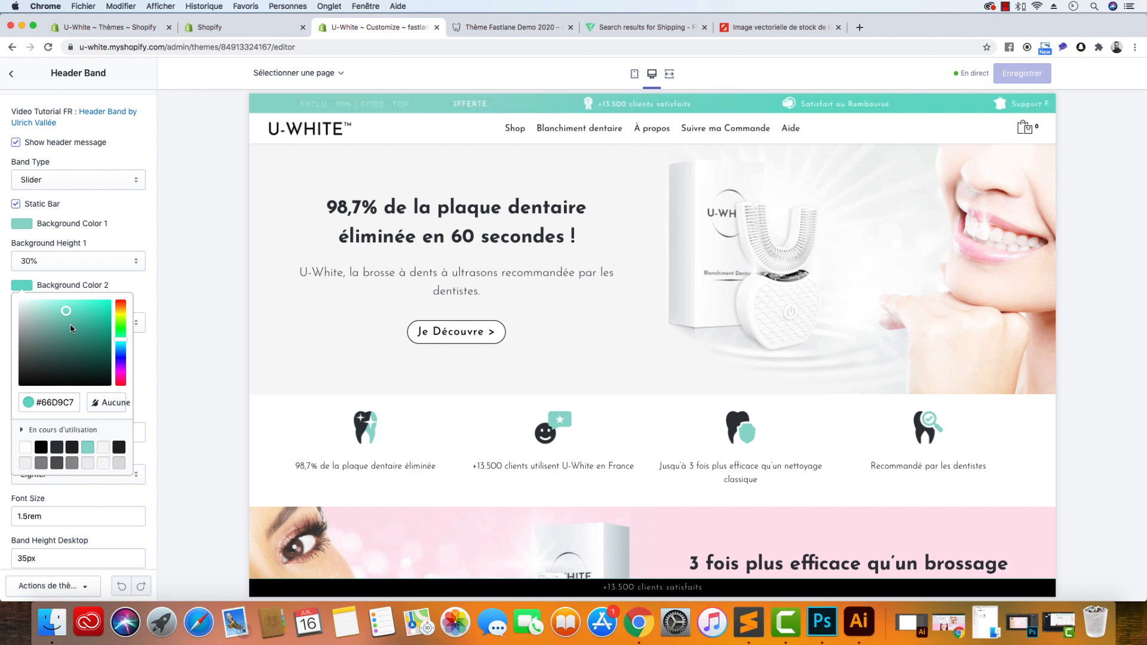
click(147, 284)
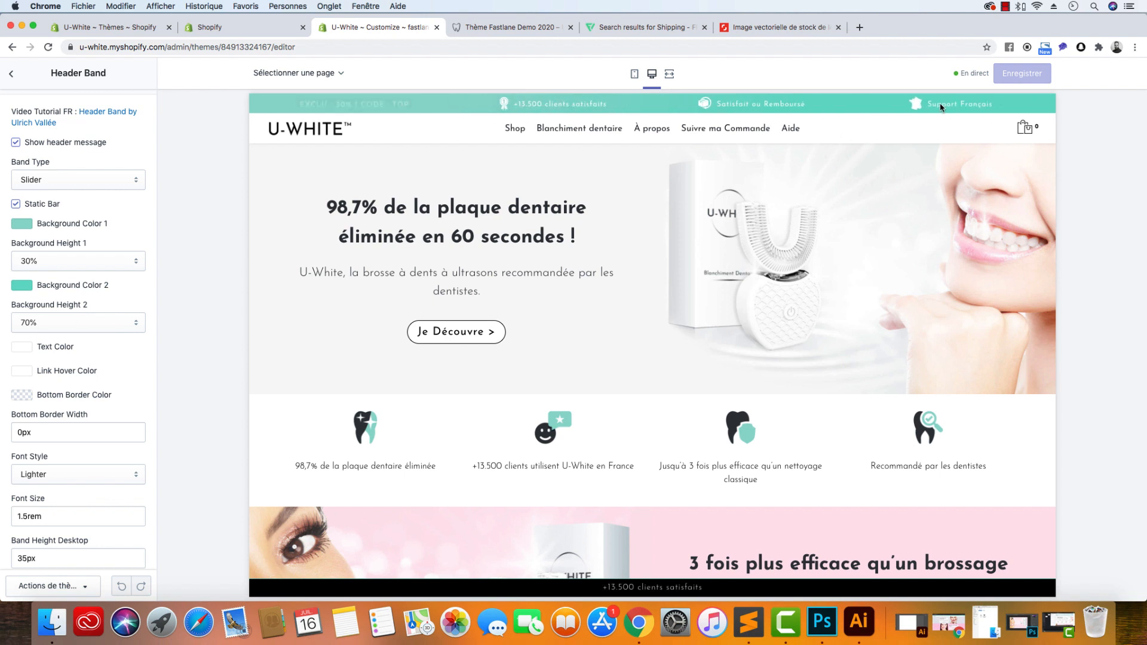
click(22, 286)
click(159, 235)
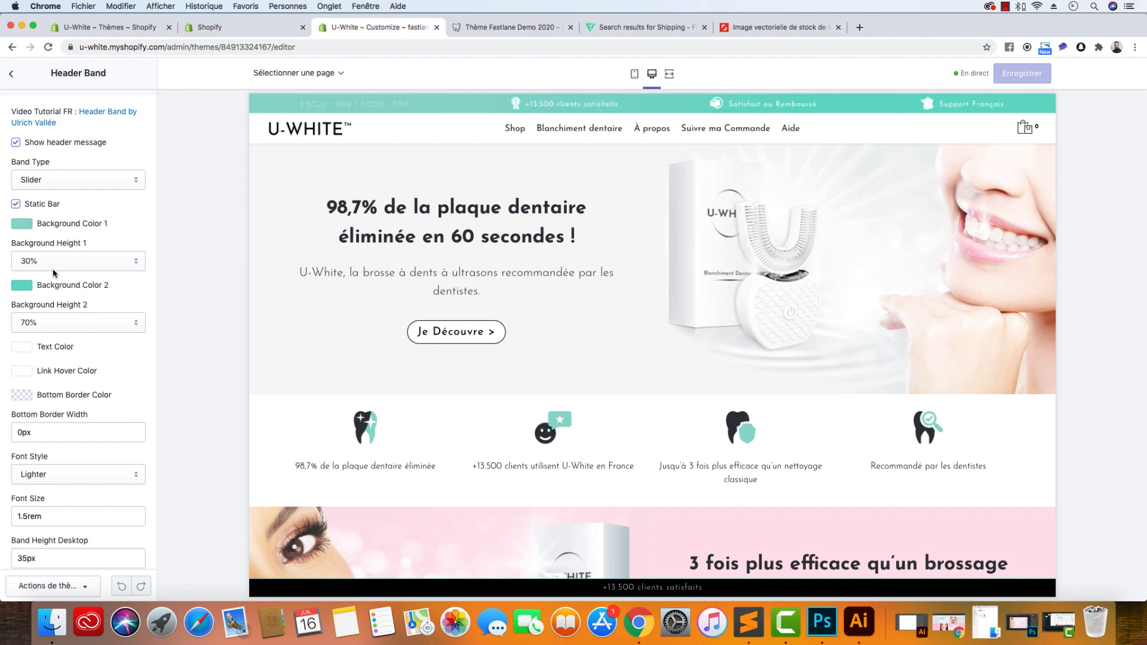
Set the header band's Line Height Adjust to 0px to test its effect on the text's vertical position
scroll(90, 253, down, 1)
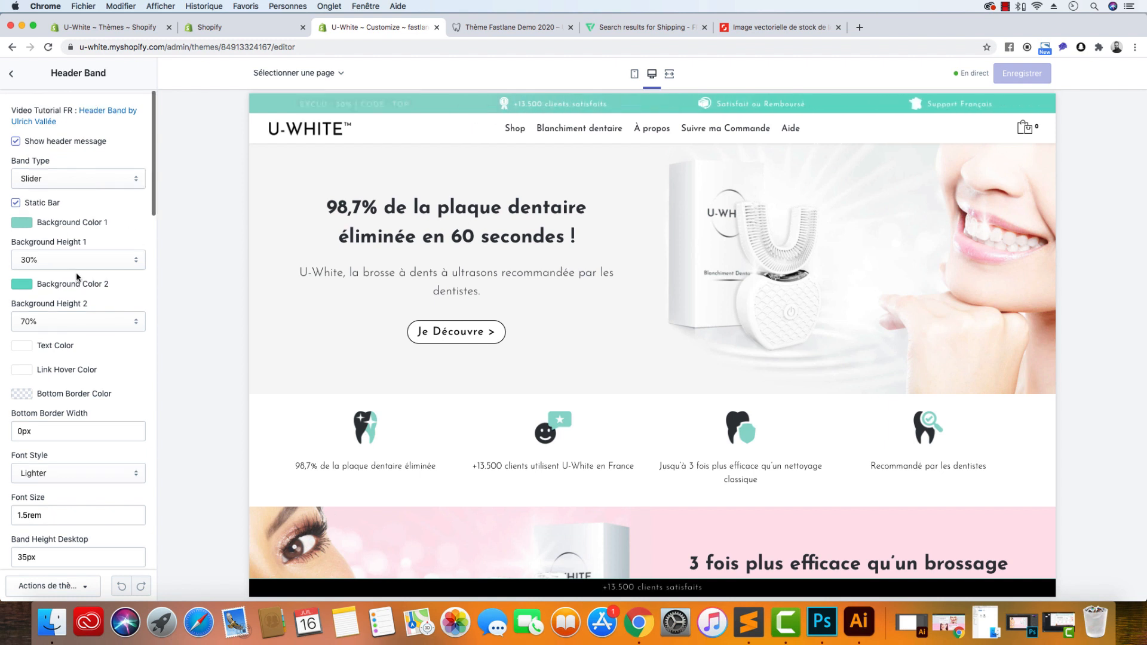
scroll(61, 286, down, 3)
scroll(62, 286, down, 6)
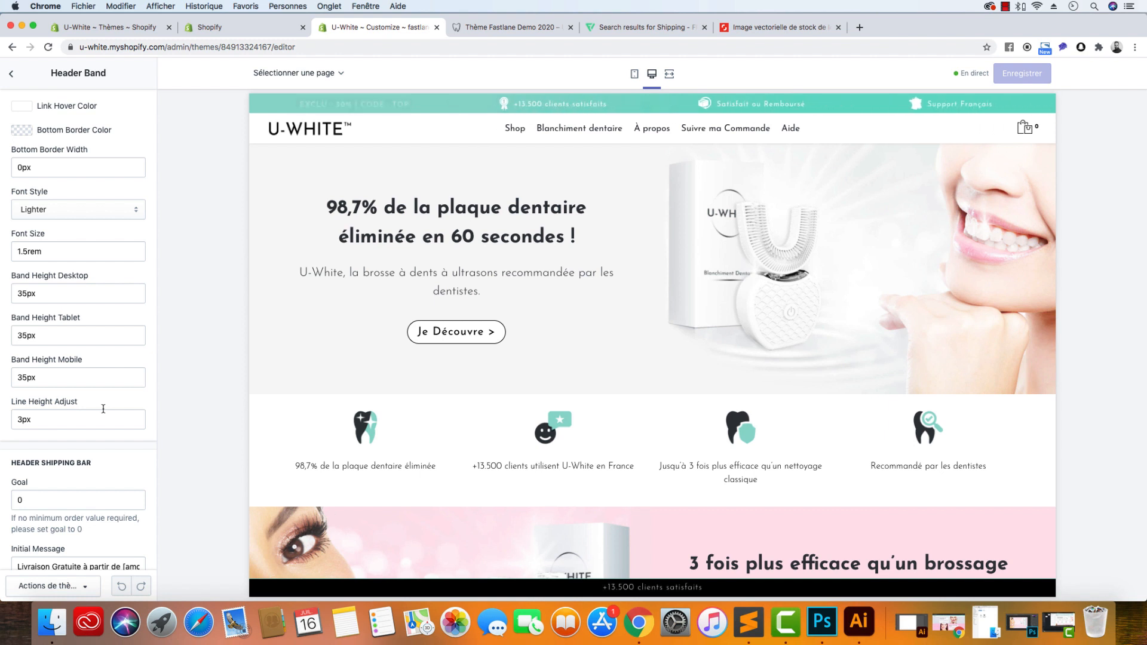
drag(21, 420, 2, 425)
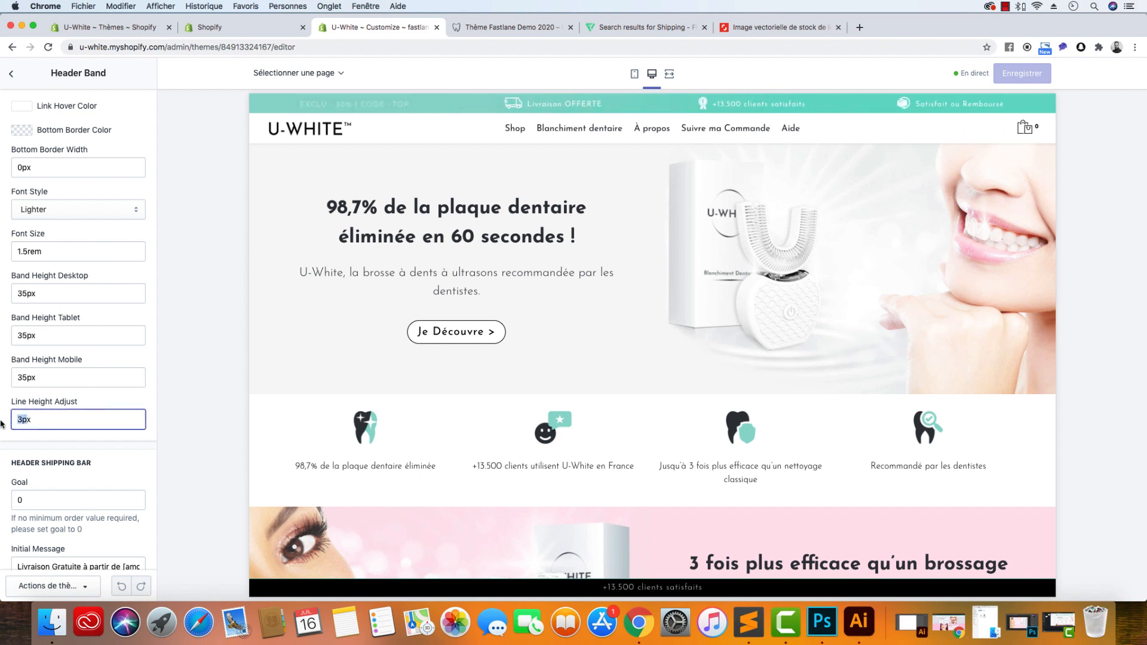
click(66, 422)
drag(23, 419, 13, 420)
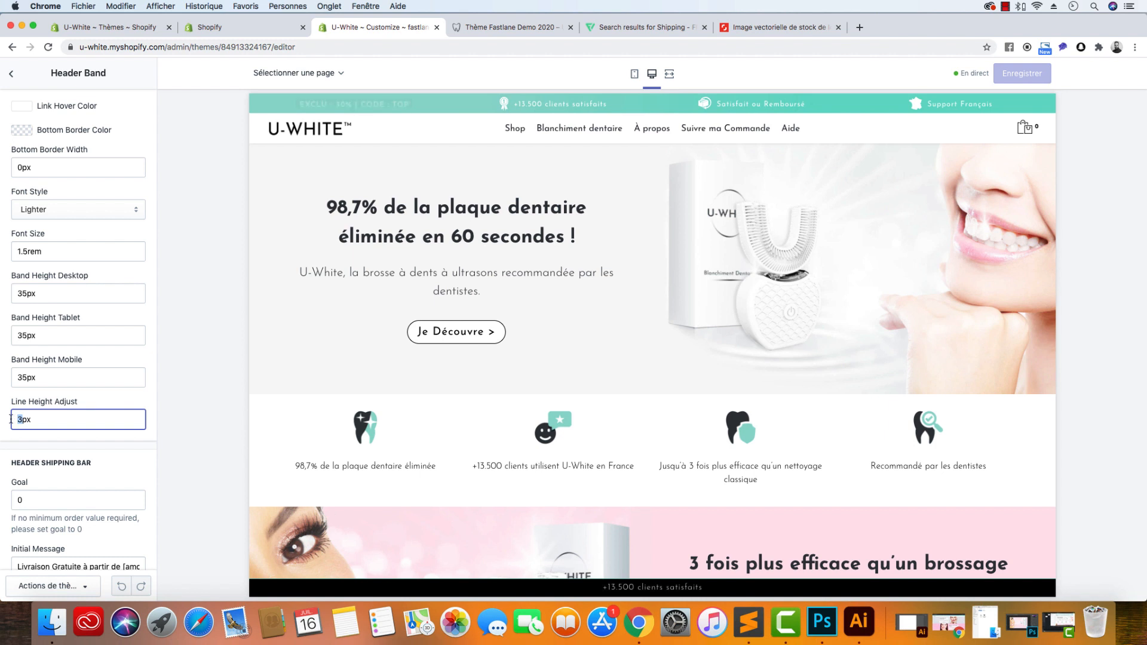
text(0)
click(185, 398)
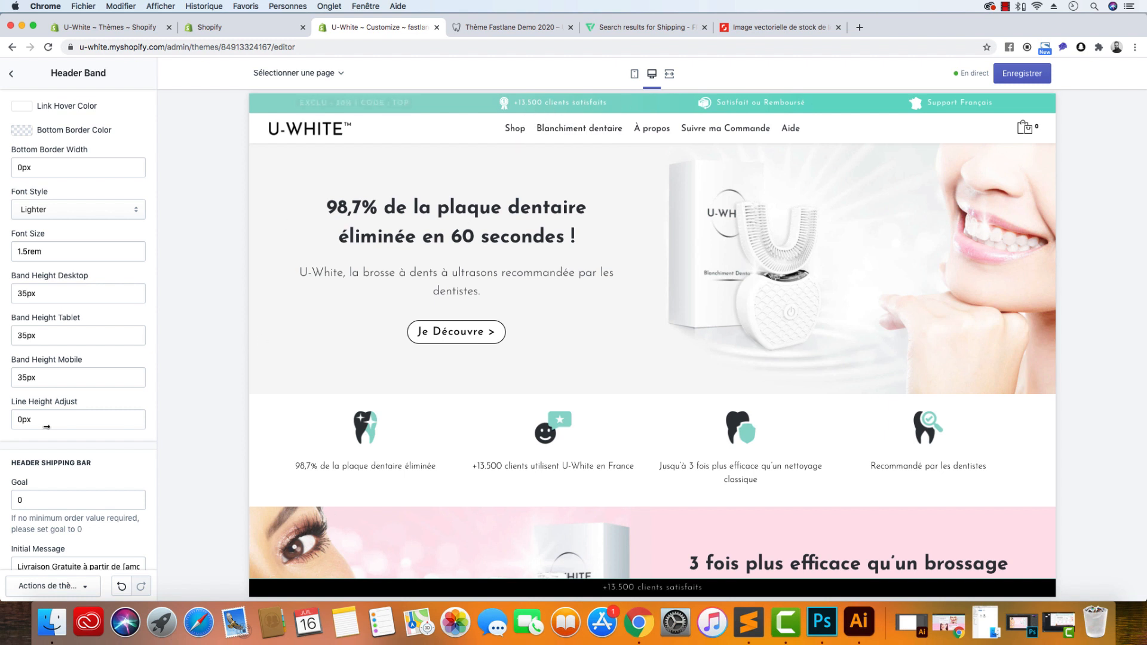
Restore the header band's Line Height Adjust to 3px
click(20, 419)
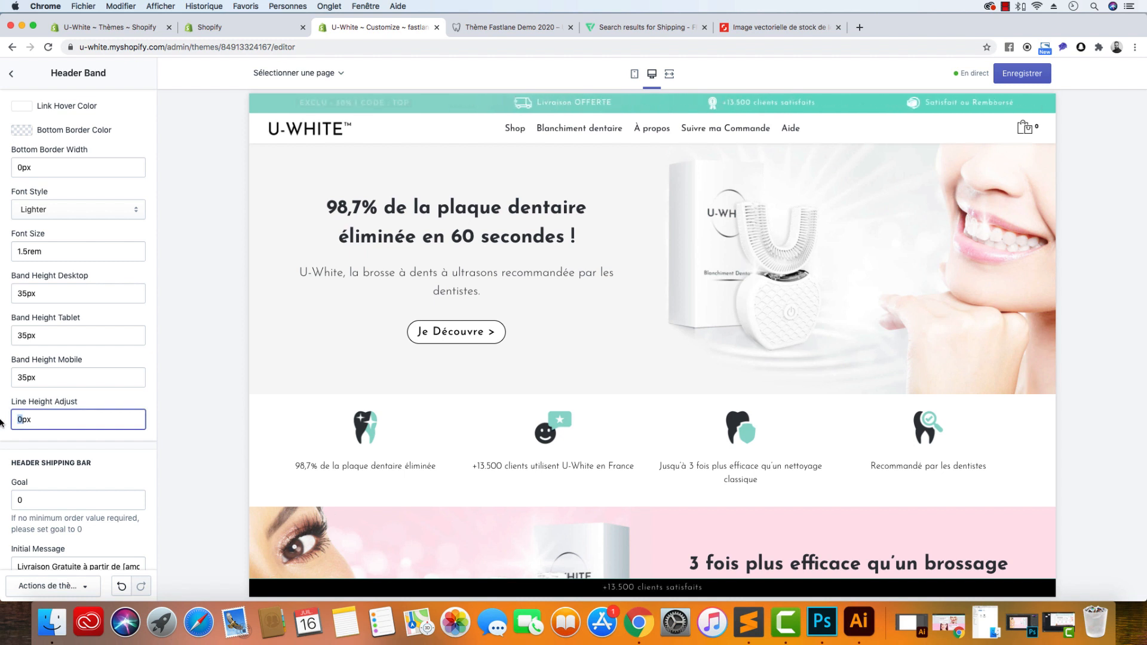
key(BackSpace)
text(3)
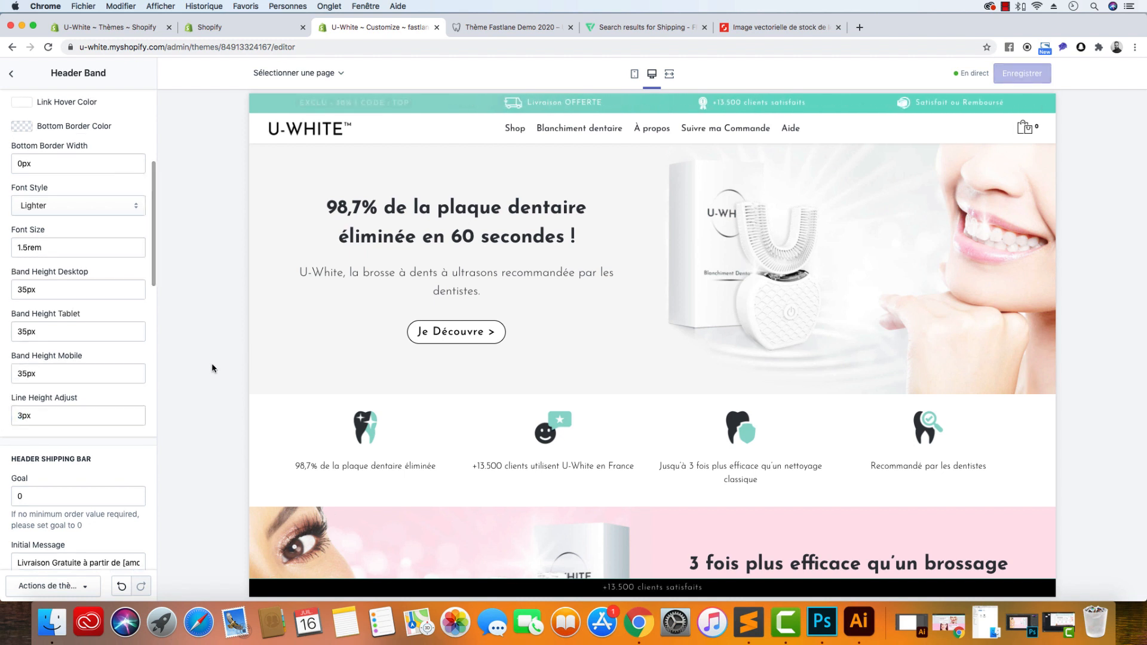
click(212, 363)
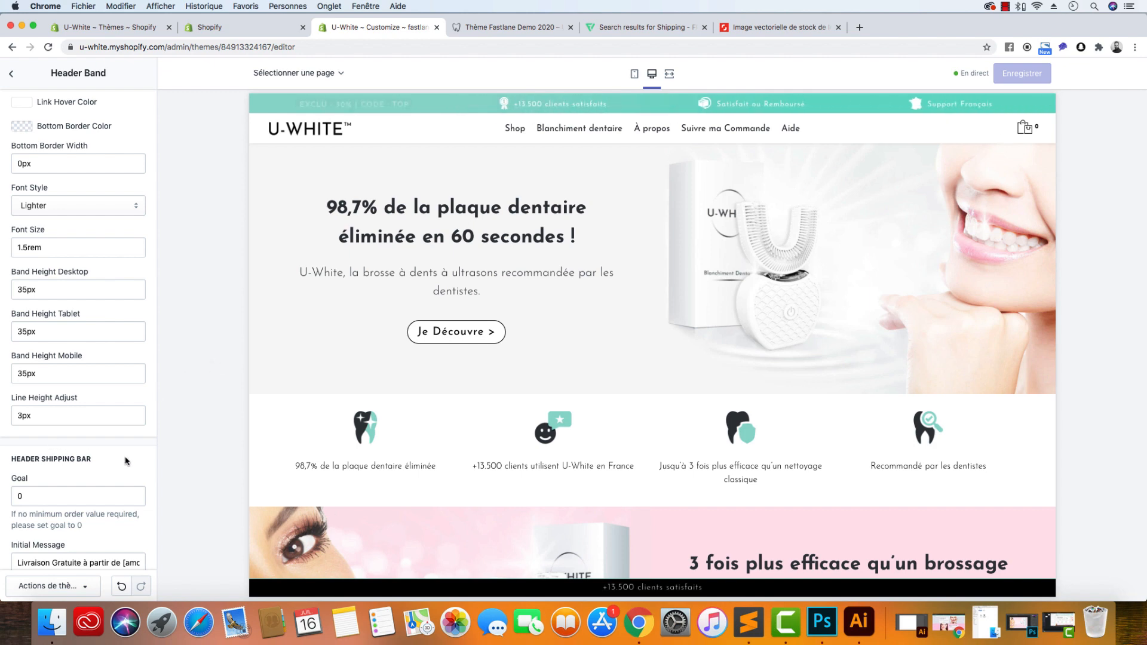
Review the header band's shipping bar, Header Text and Slider settings, including the flash effect options
scroll(127, 462, down, 15)
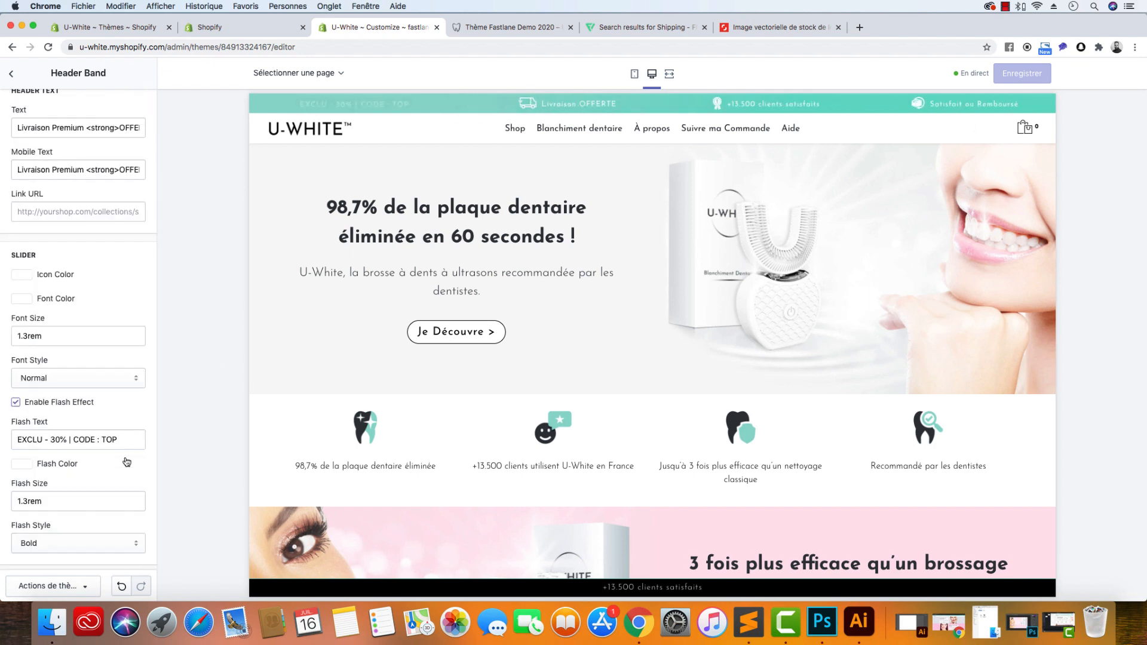
scroll(104, 327, up, 6)
scroll(104, 327, down, 6)
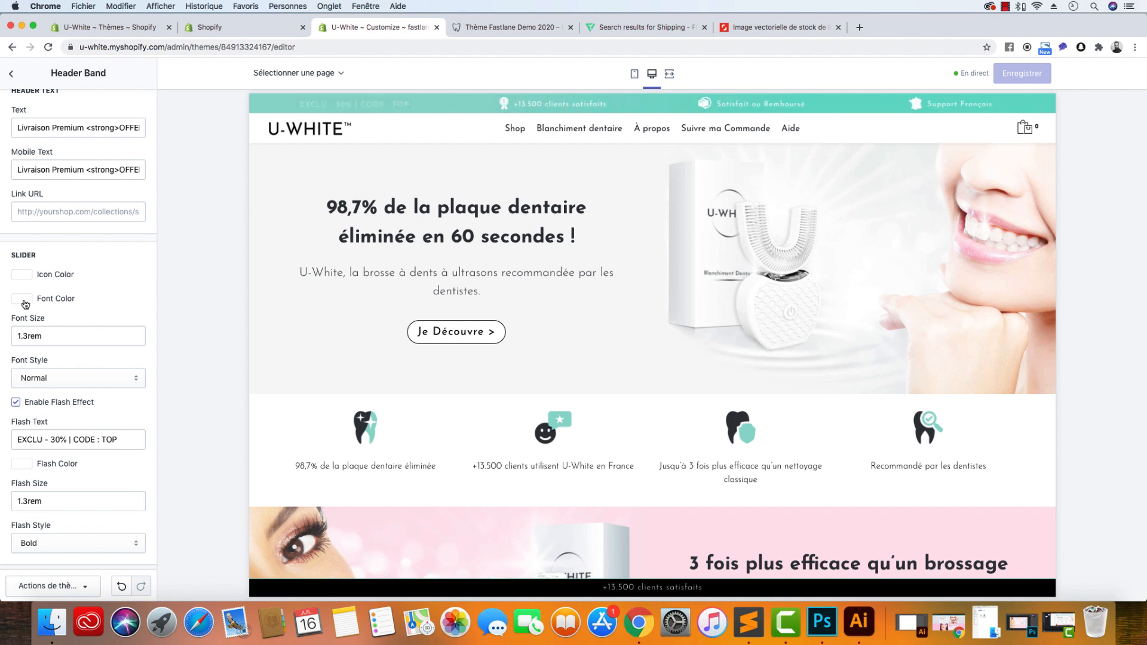
Compare the Slider's Font Size setting with the header band's Font Size and Band Height Desktop settings
double_click(76, 336)
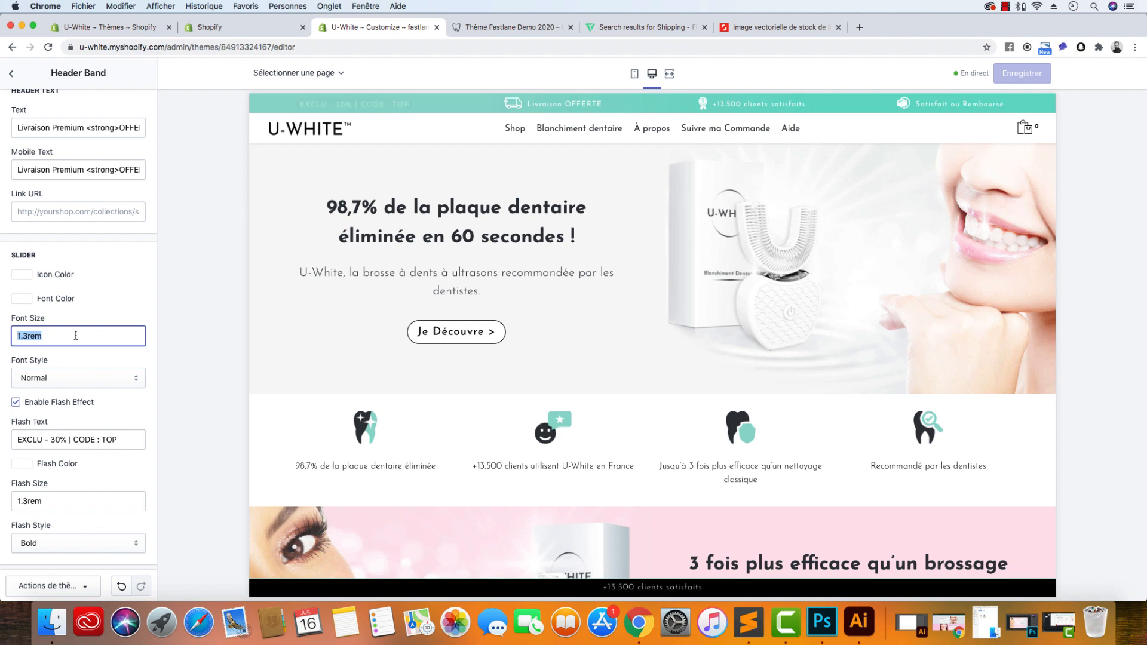
scroll(102, 322, up, 10)
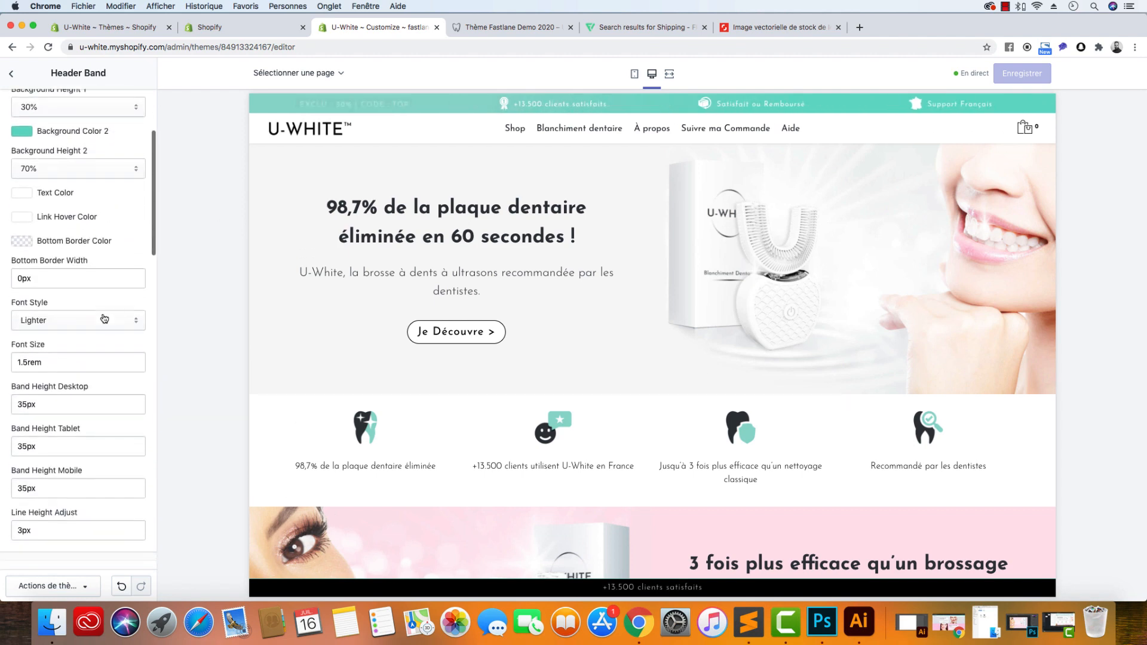
scroll(104, 319, down, 2)
click(18, 346)
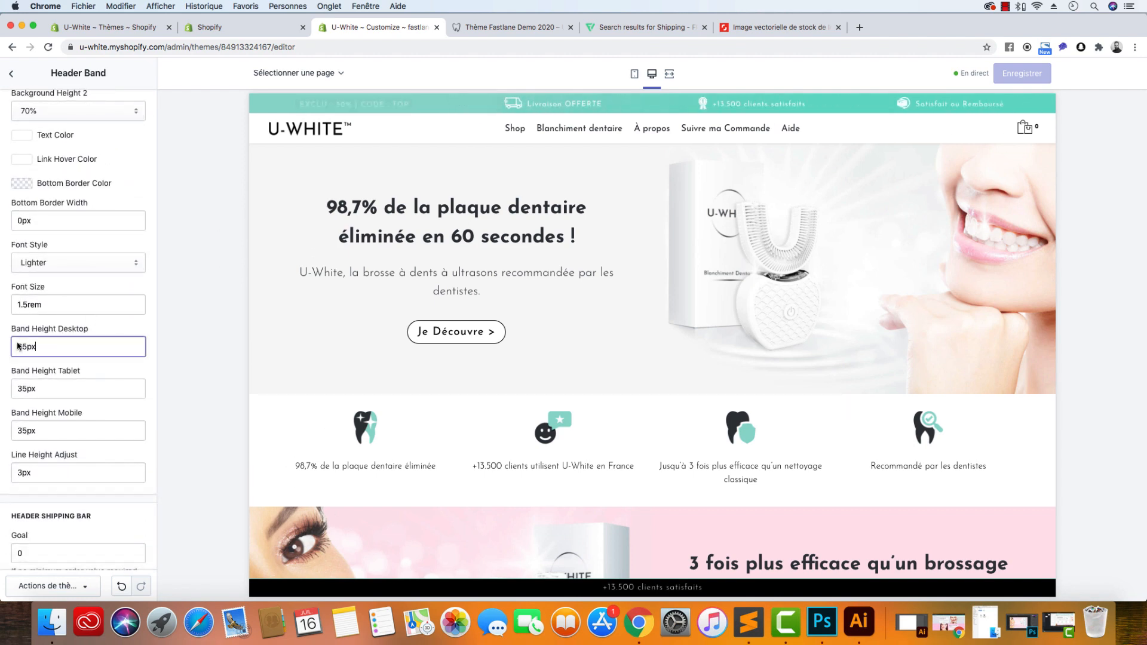
drag(19, 346, 98, 337)
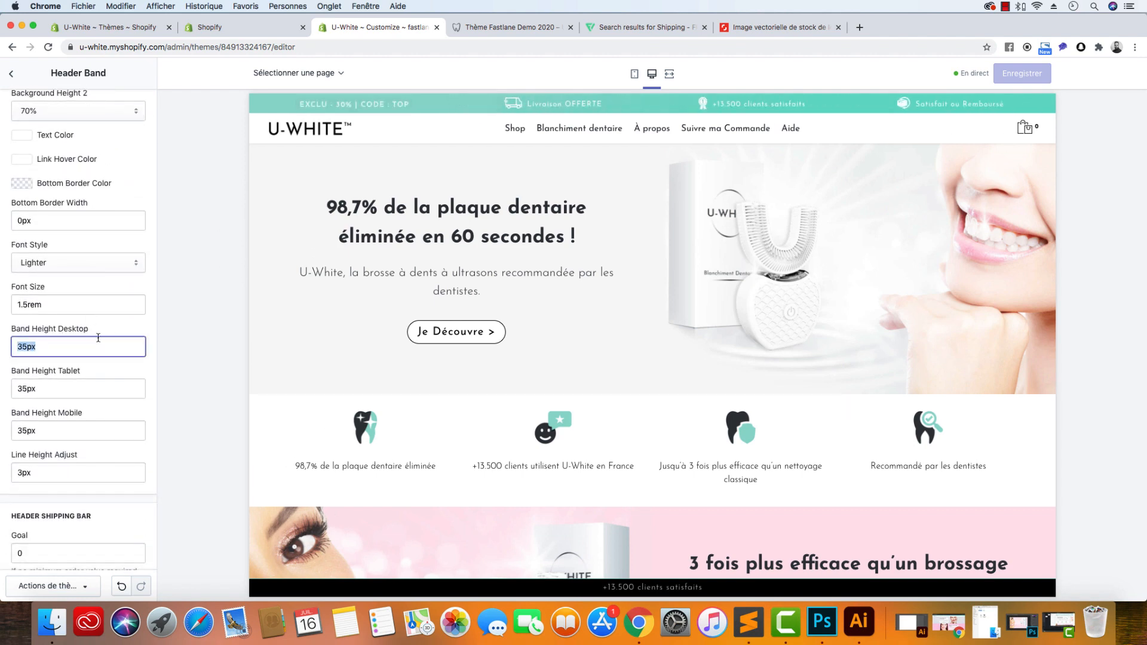
click(26, 346)
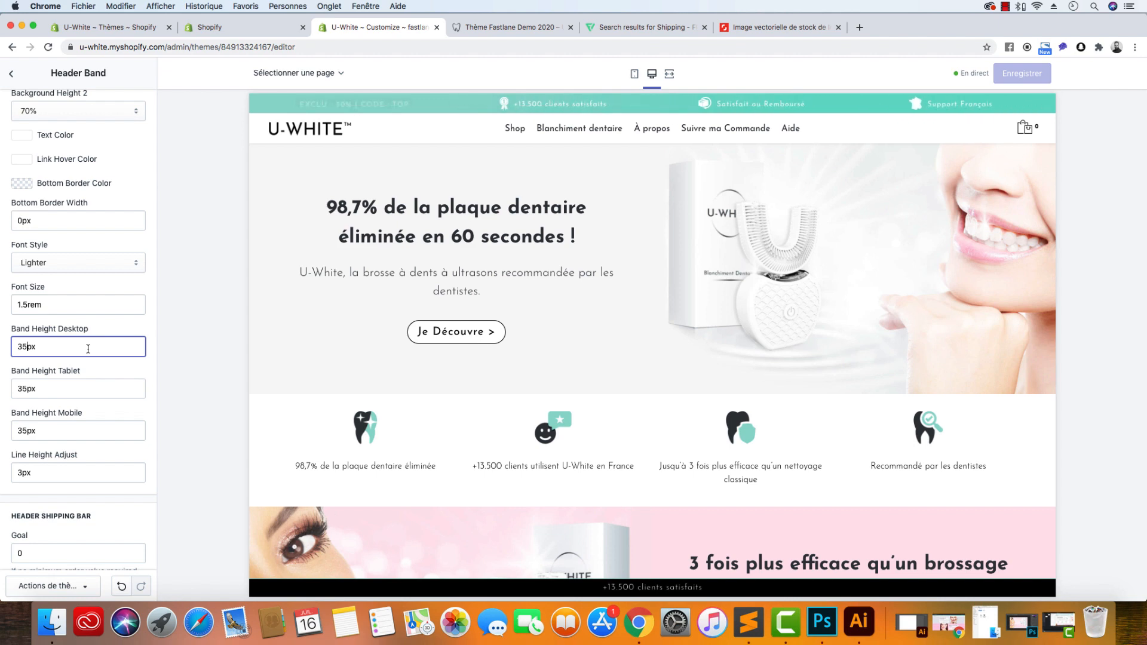
scroll(88, 348, down, 12)
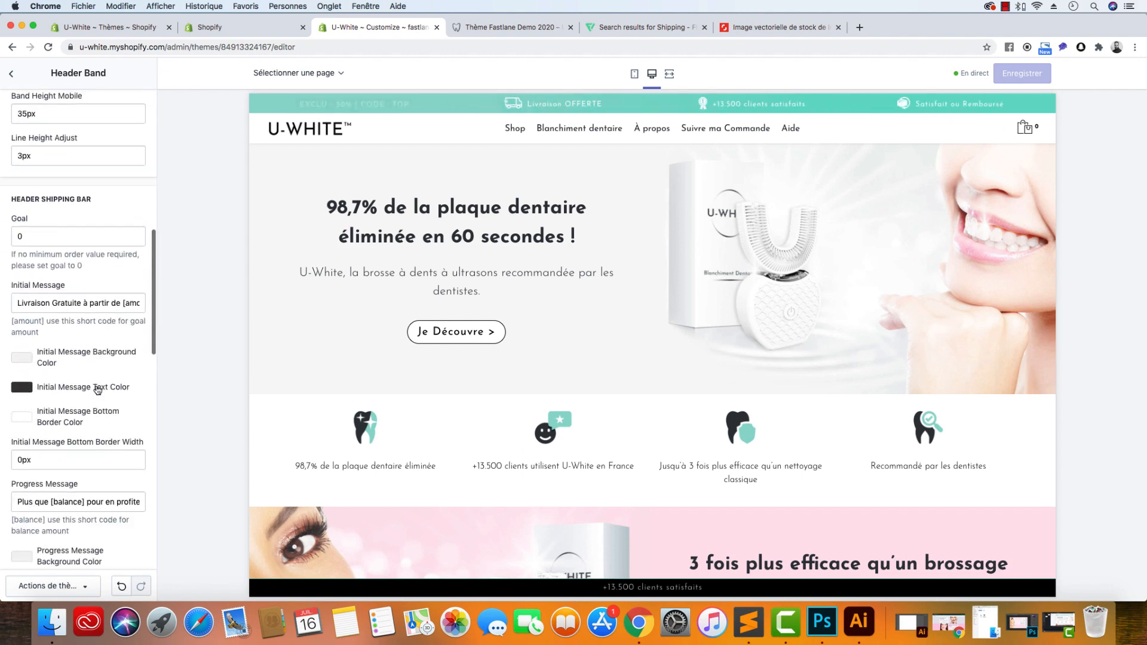
scroll(97, 386, down, 10)
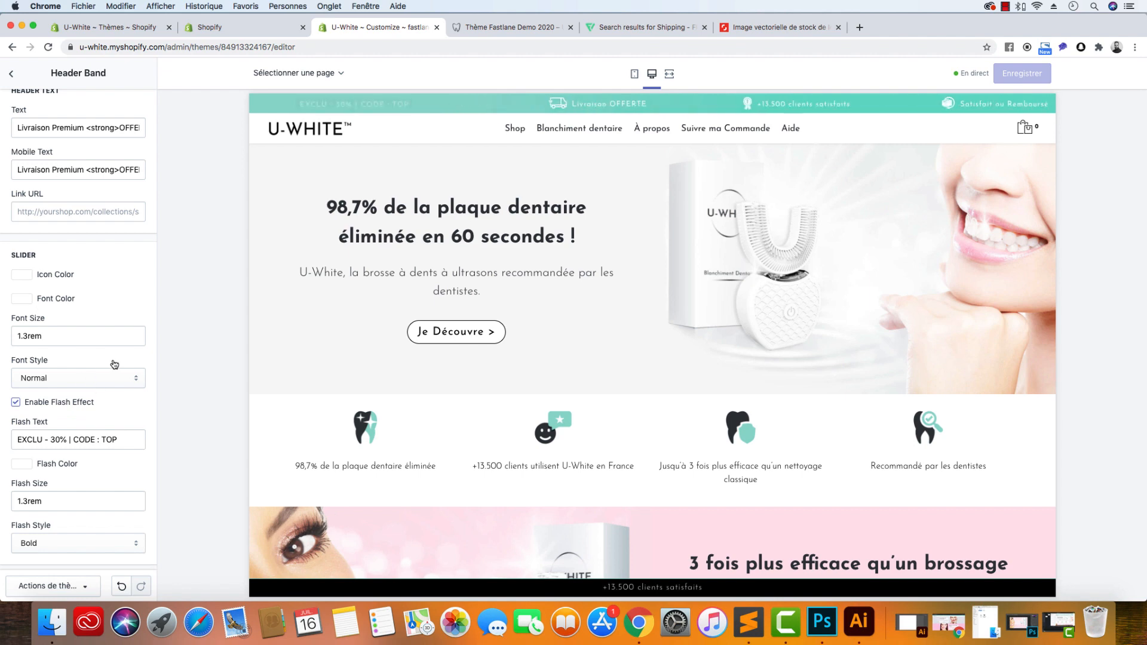
scroll(97, 388, up, 10)
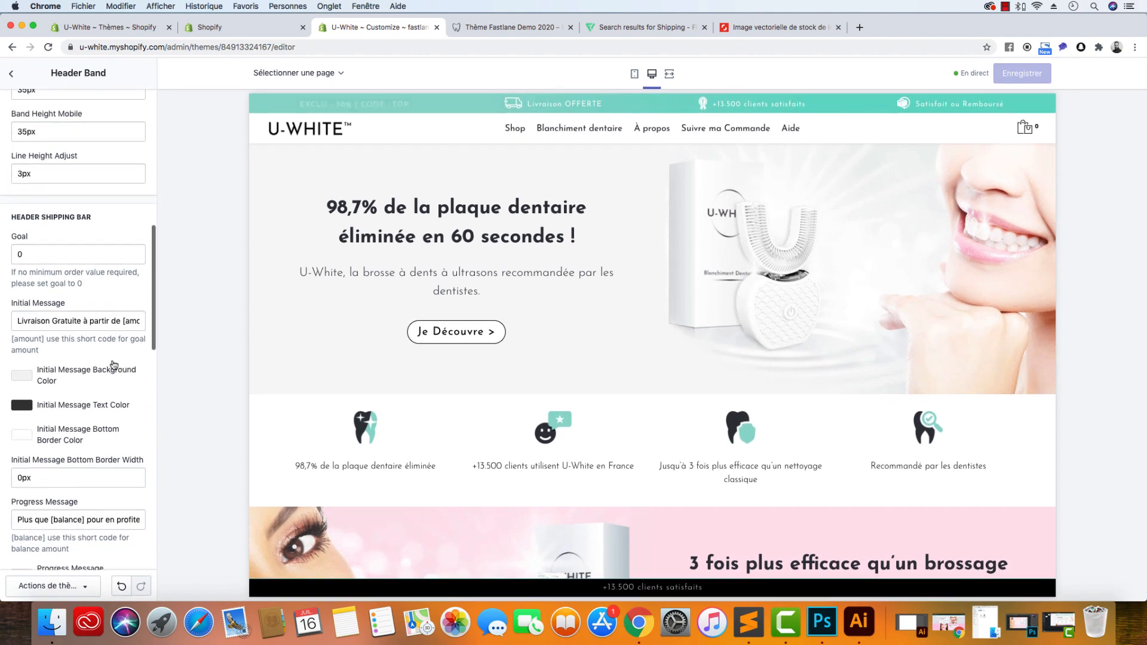
scroll(114, 365, up, 4)
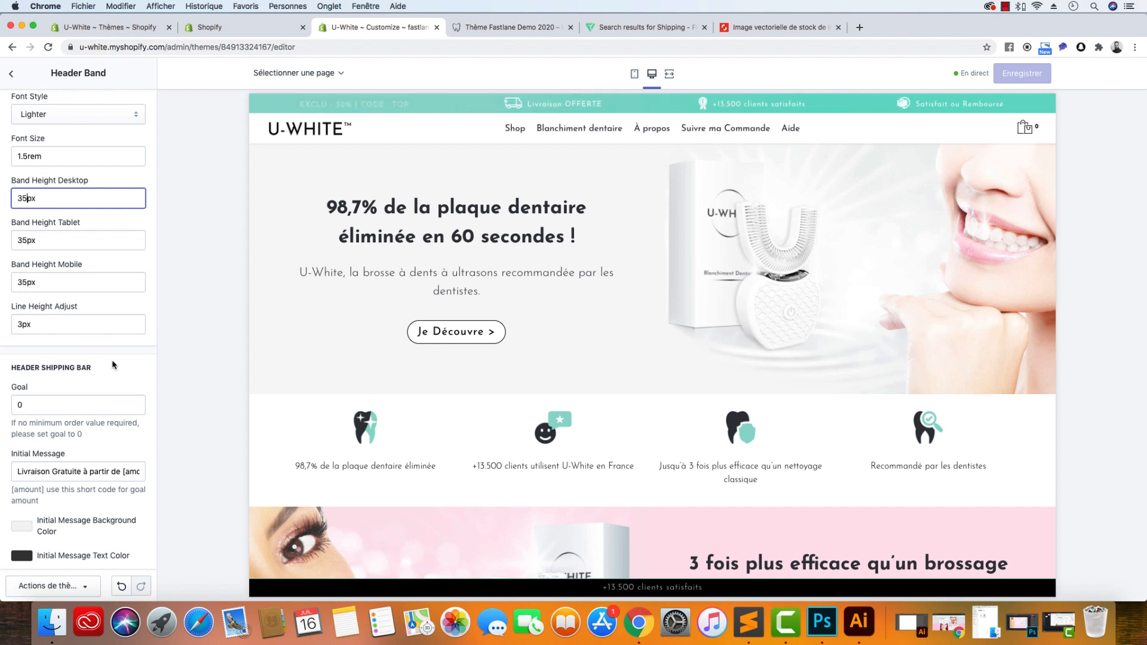
Examine the Slider's Font Style options without changing the selection
scroll(113, 365, down, 15)
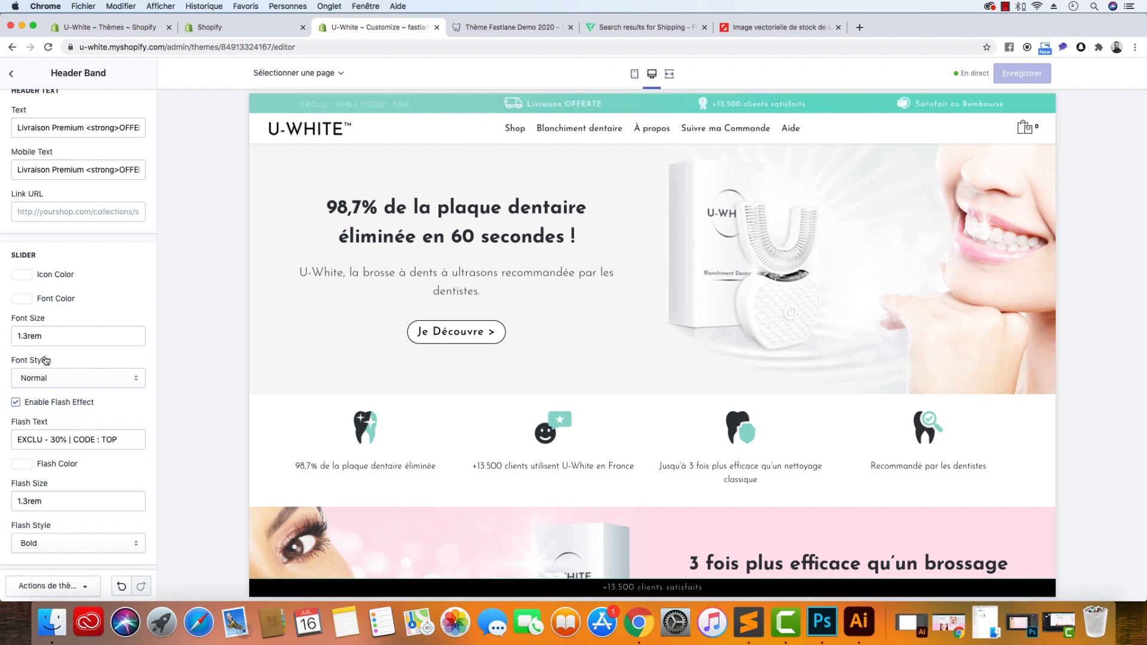
click(49, 379)
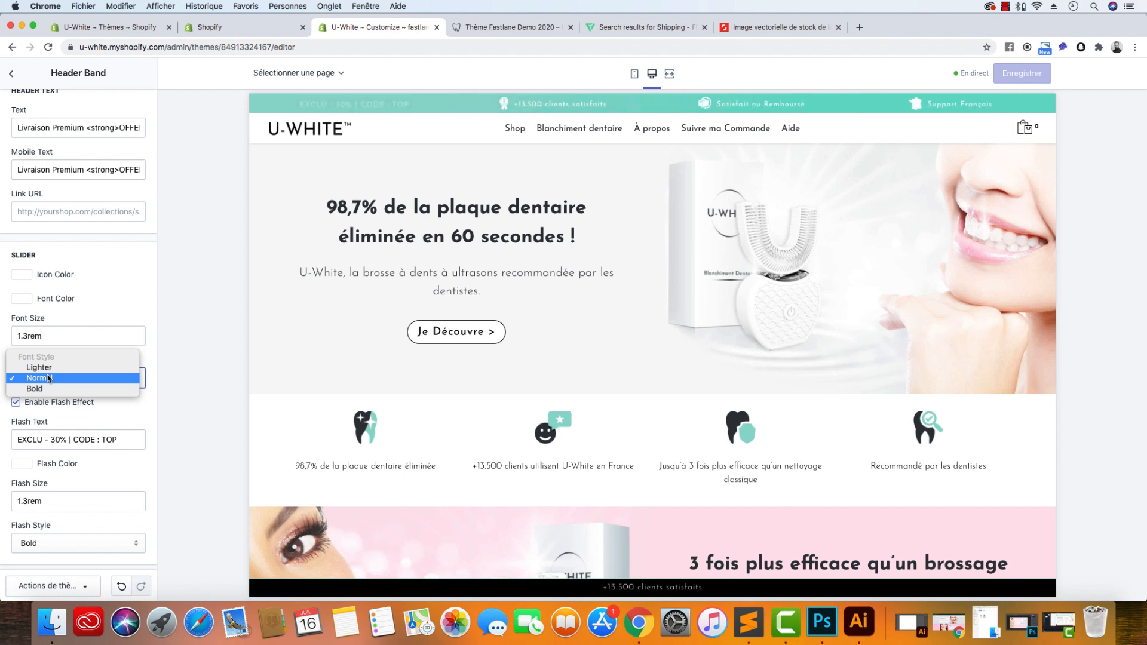
click(145, 296)
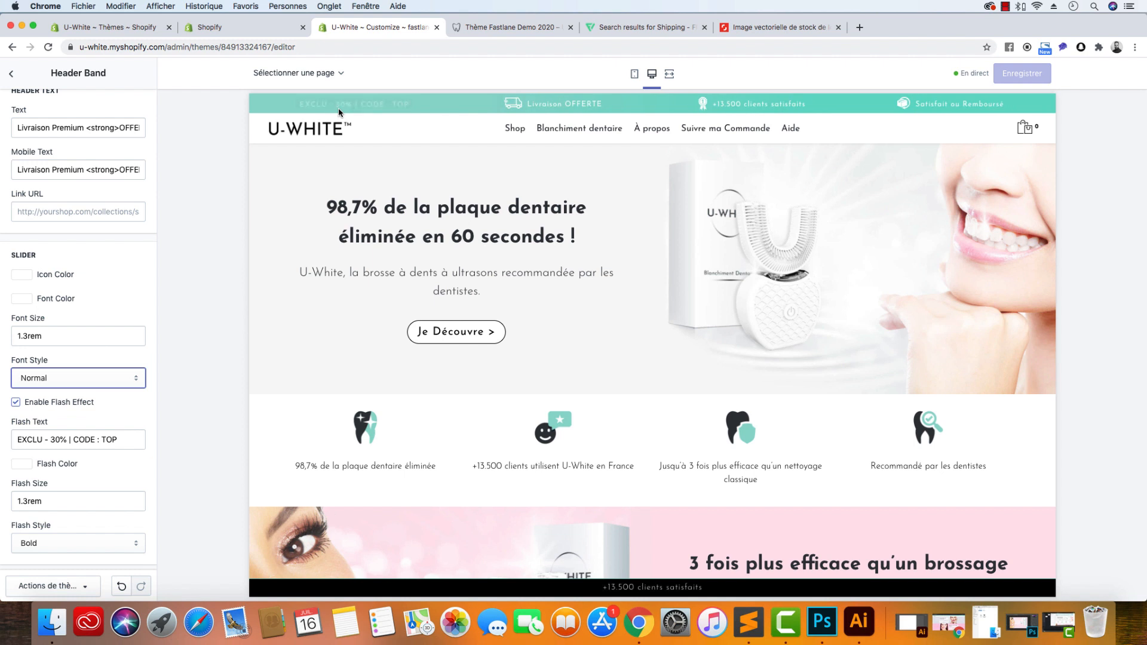
Examine the Slider's Flash Text and check how the flashing message displays in the mobile and desktop previews
drag(120, 439, 2, 440)
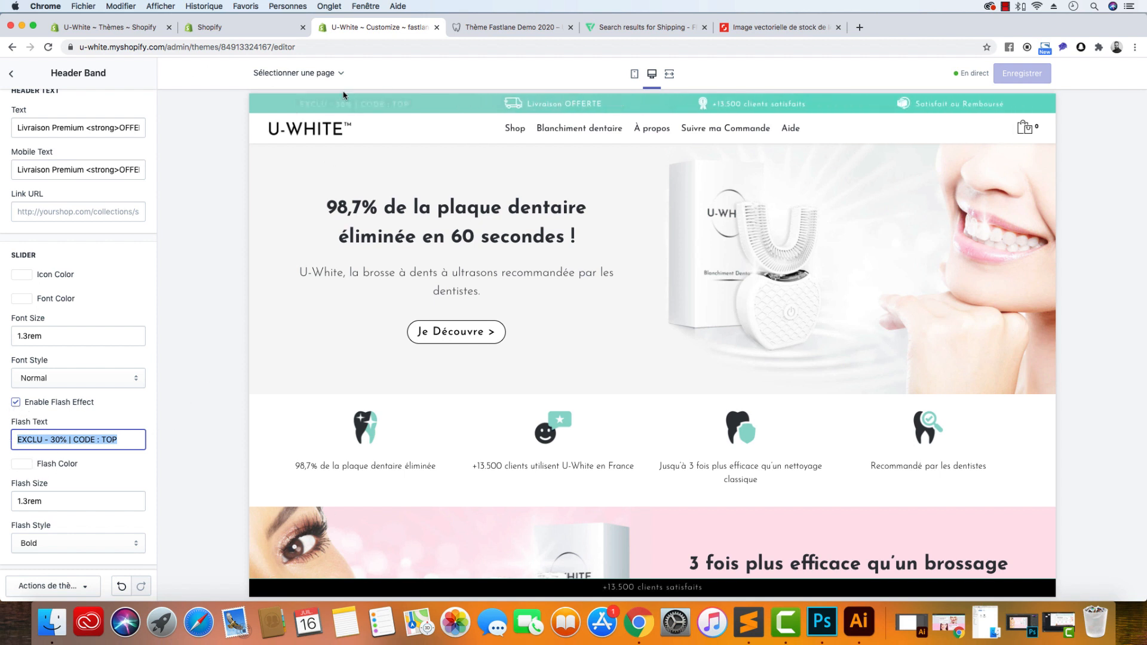
click(133, 440)
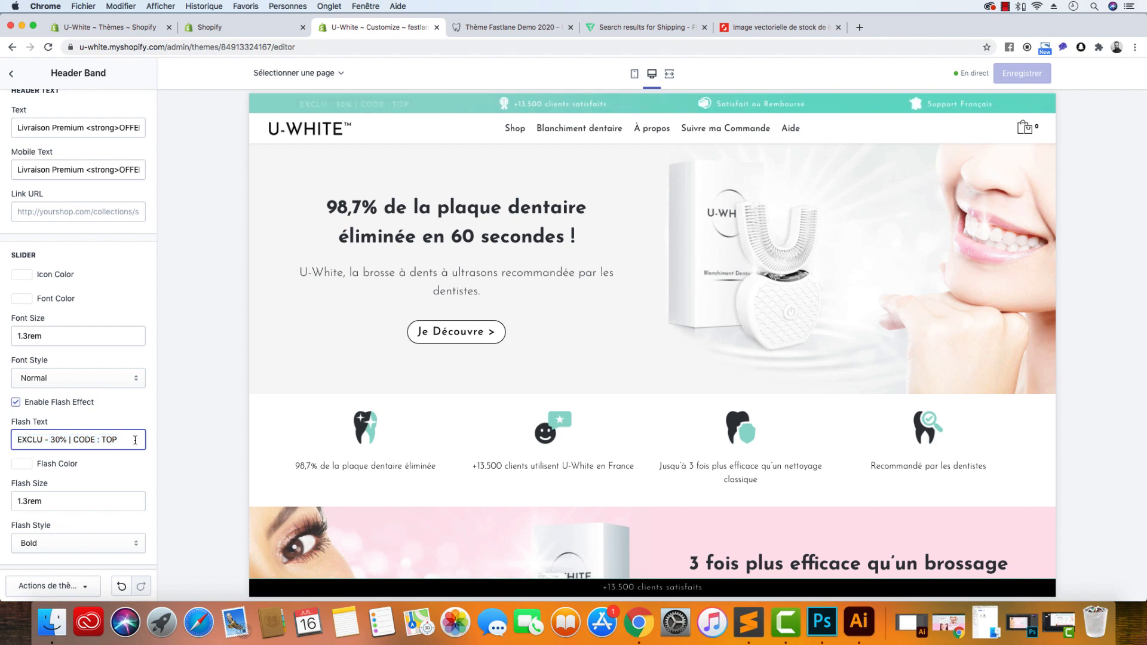
click(634, 73)
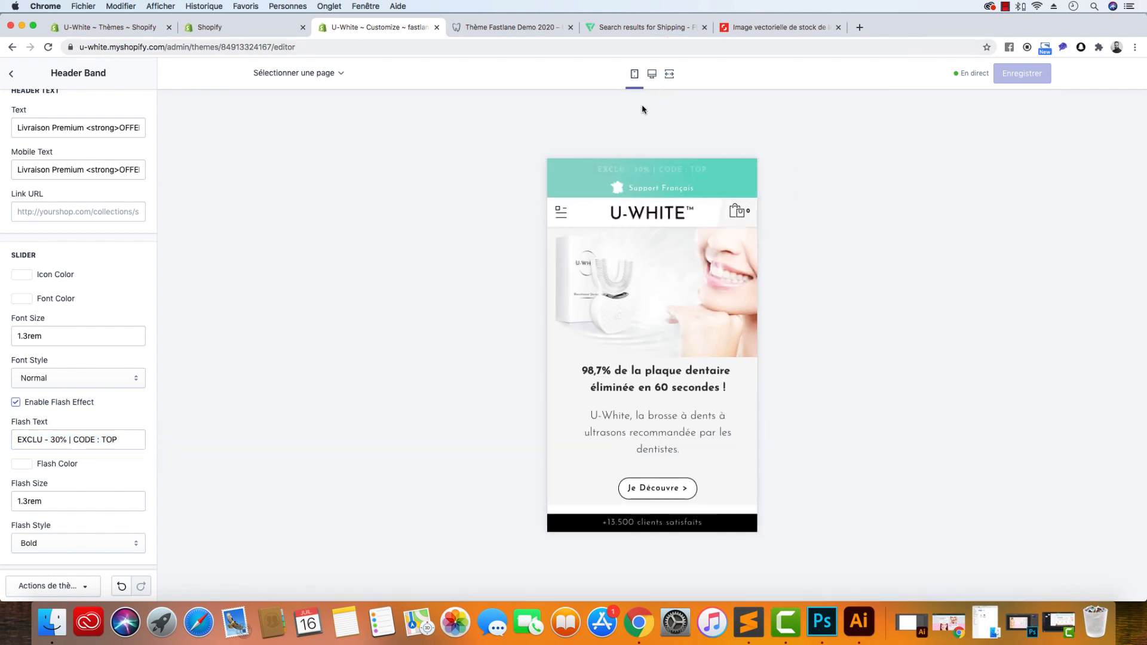
click(652, 73)
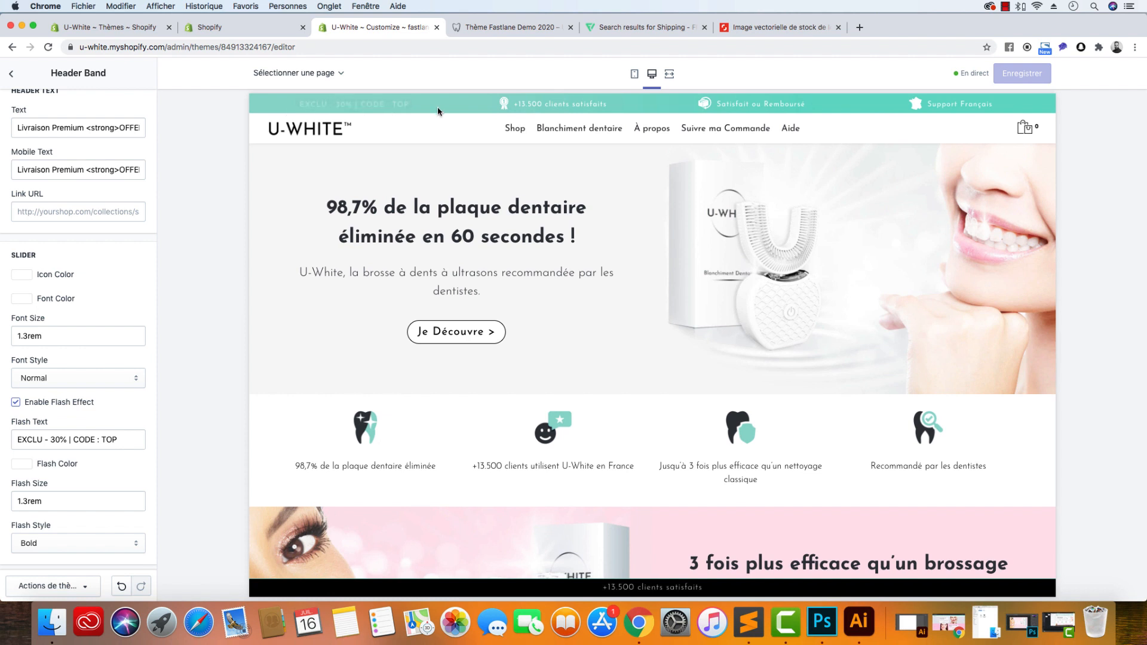
click(127, 440)
triple_click(114, 439)
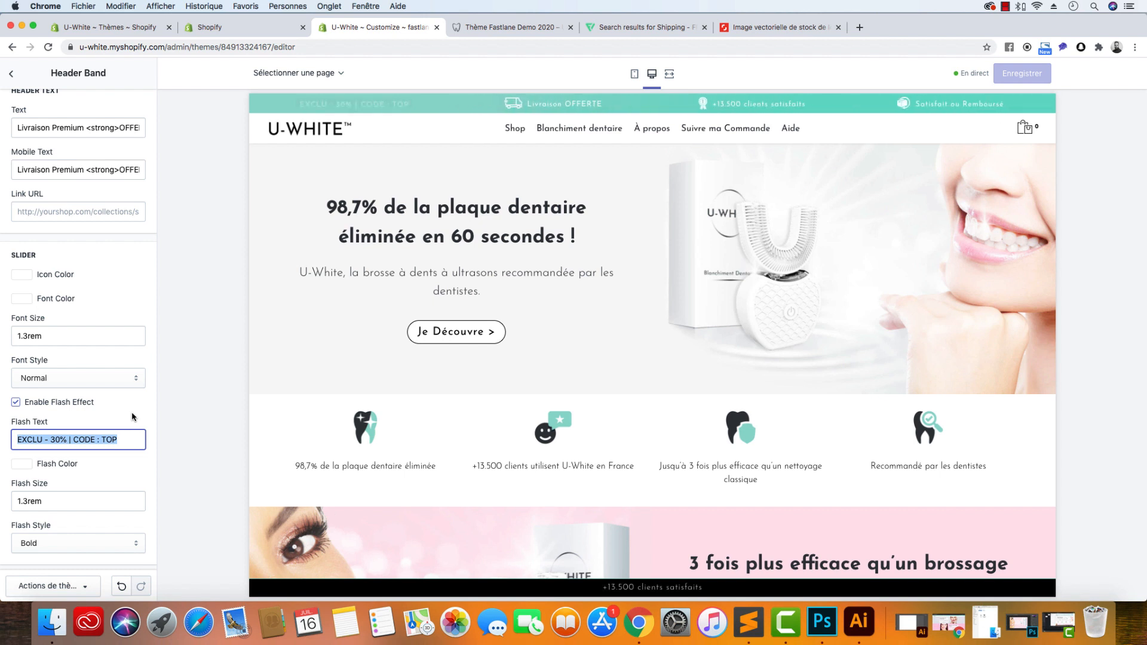
click(148, 405)
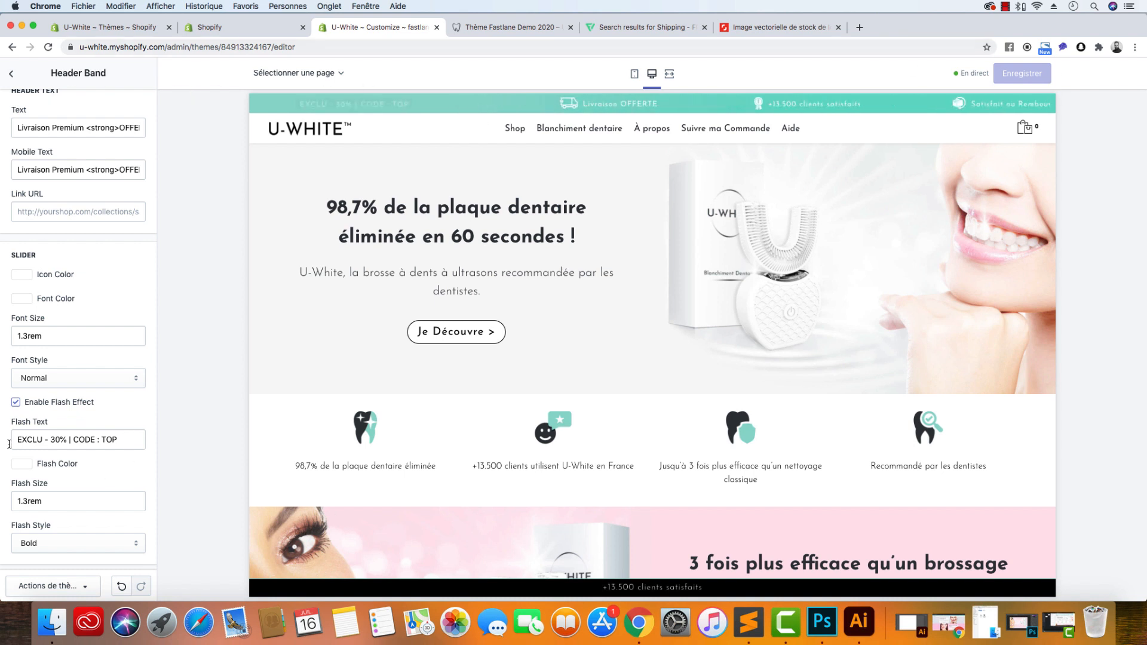
drag(120, 441, 2, 443)
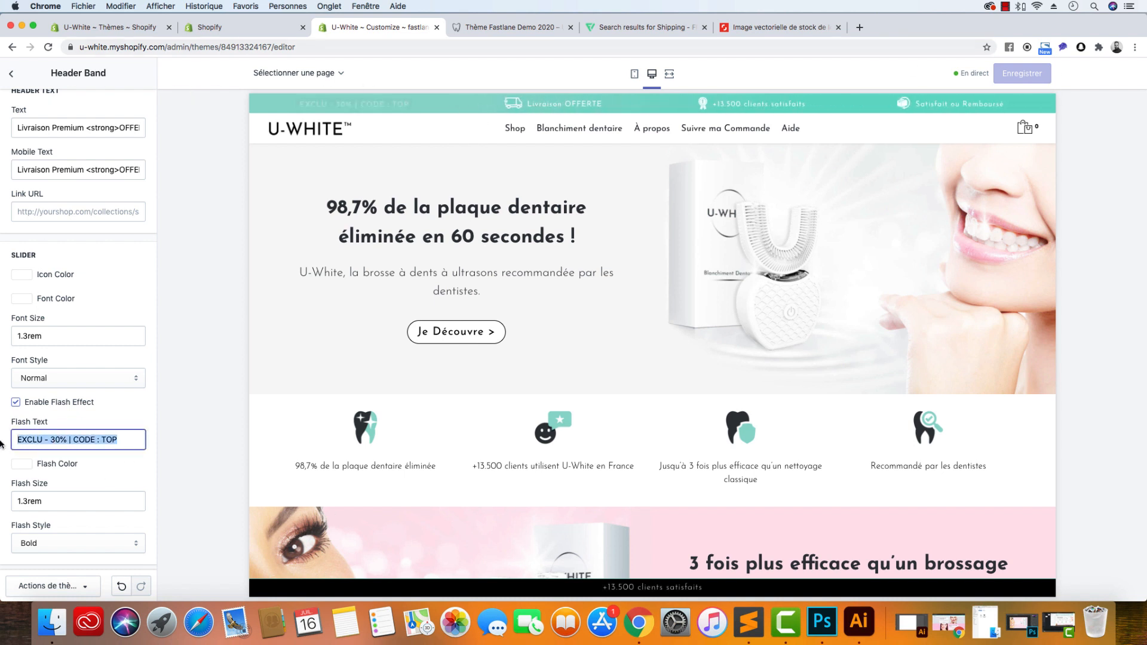
Leave the Header Band settings and open the Band Slider section, briefly checking its first item
click(11, 73)
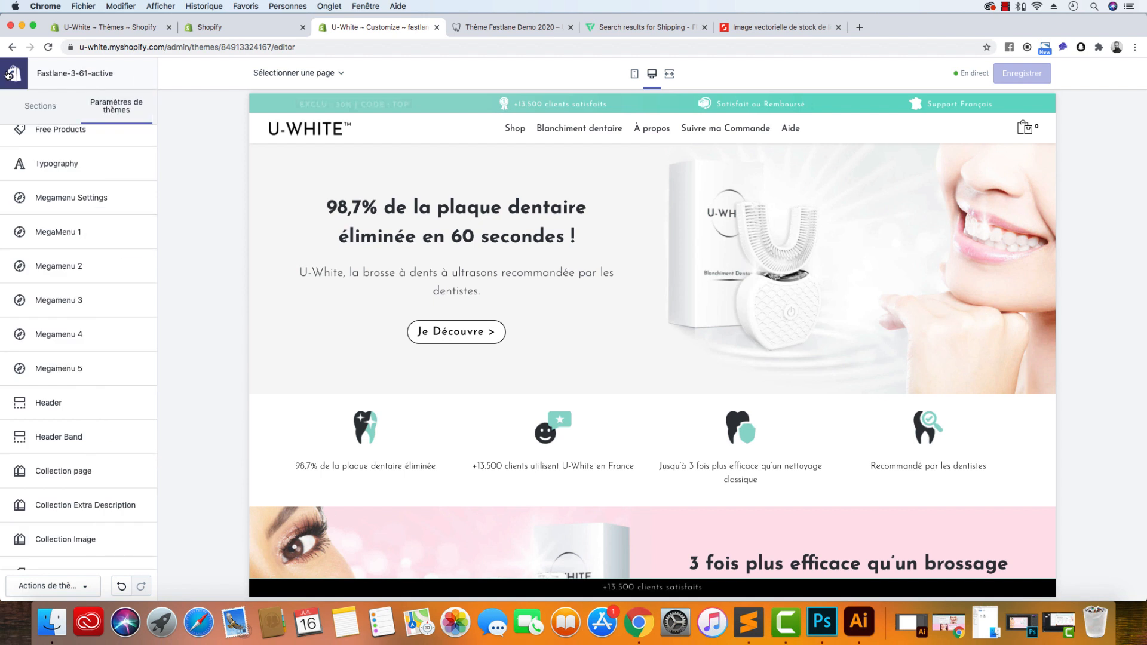
click(40, 105)
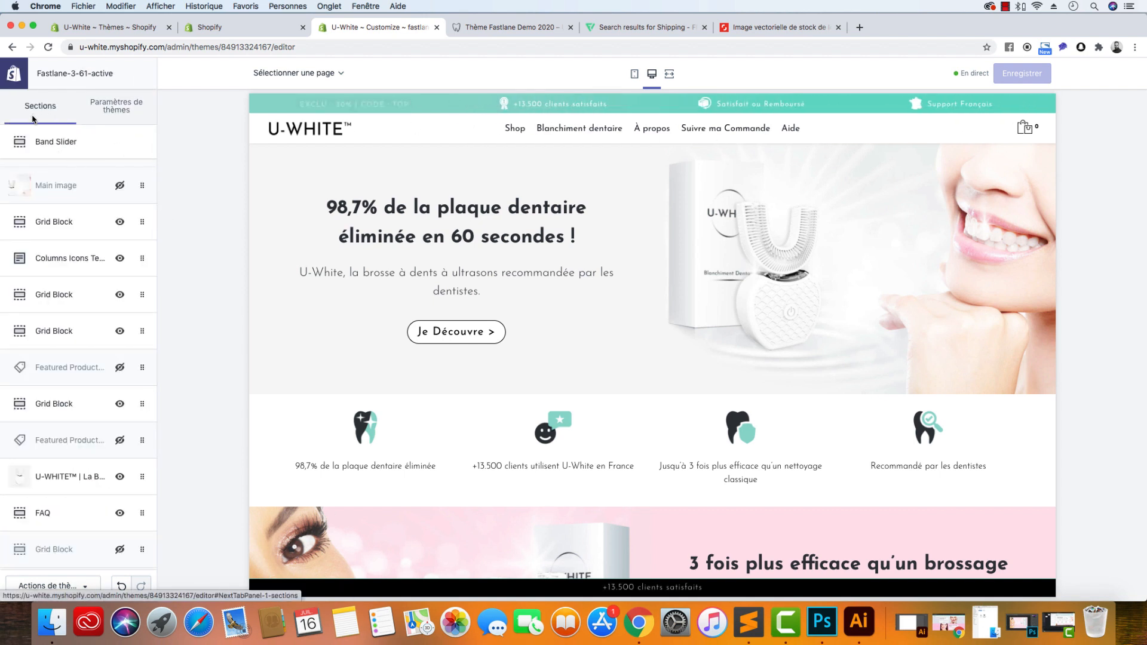
click(60, 146)
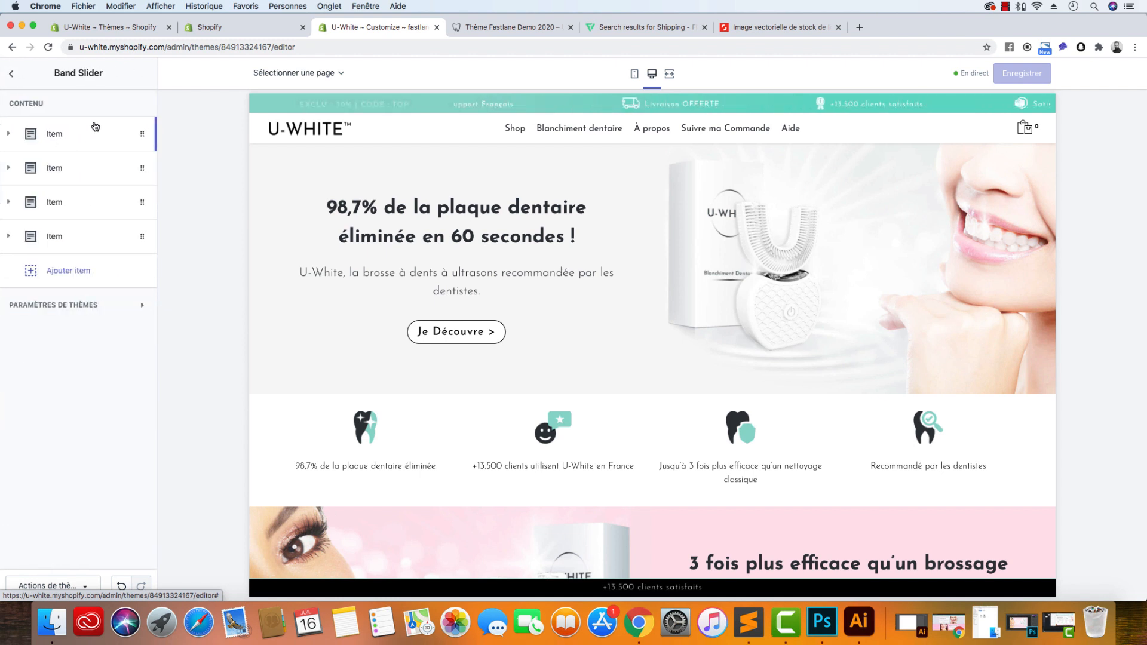
click(69, 144)
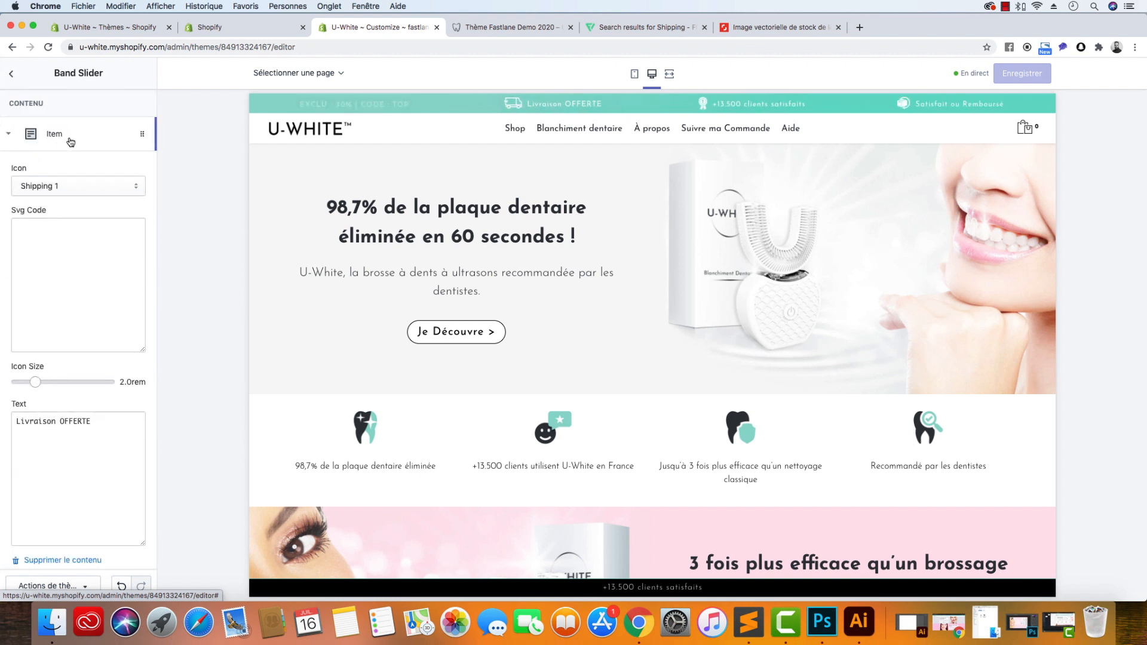
click(70, 144)
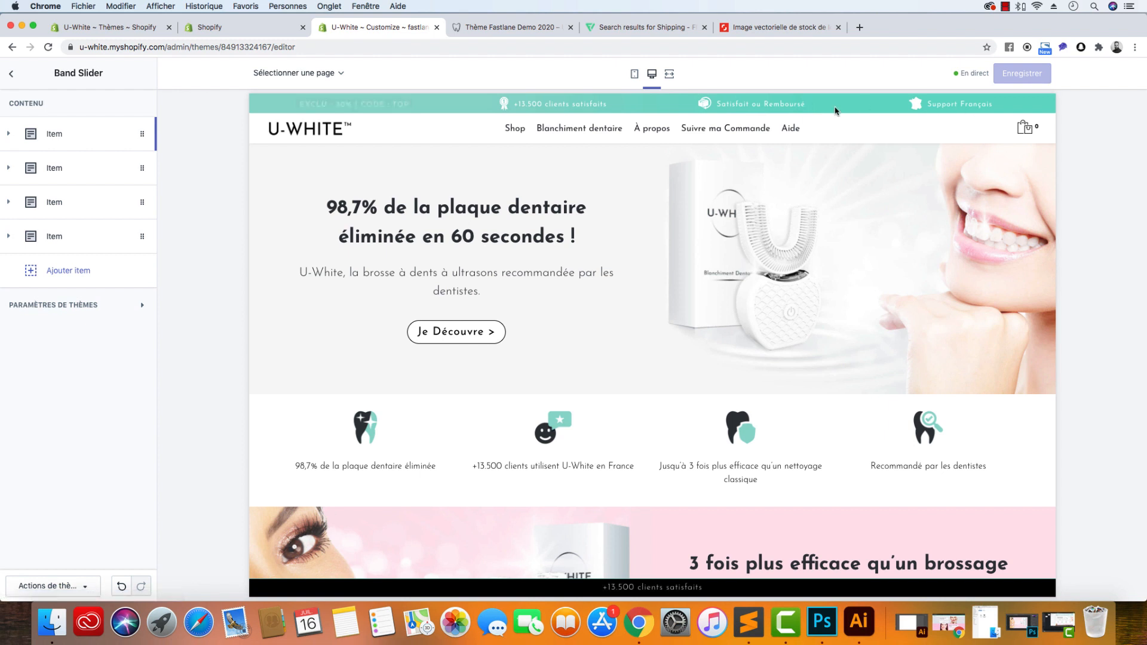
Check the first Band Slider item's icon size and append 2 to the "Shipping 1 – Livraison OFFERTE" line in Sublime Text
click(40, 135)
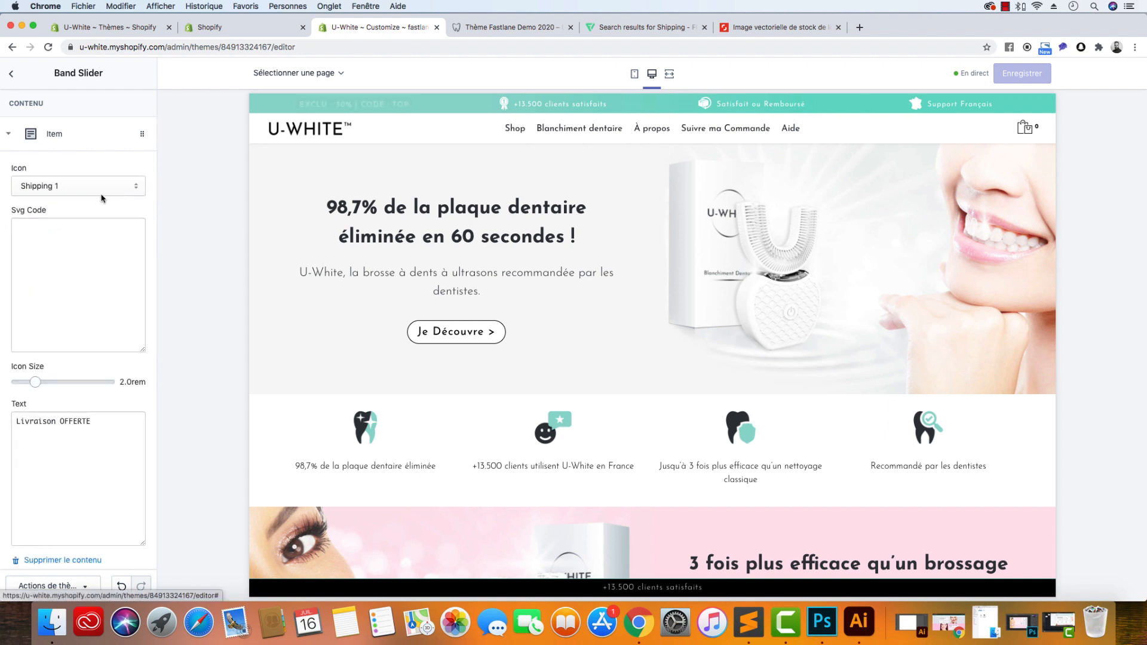
scroll(104, 376, down, 3)
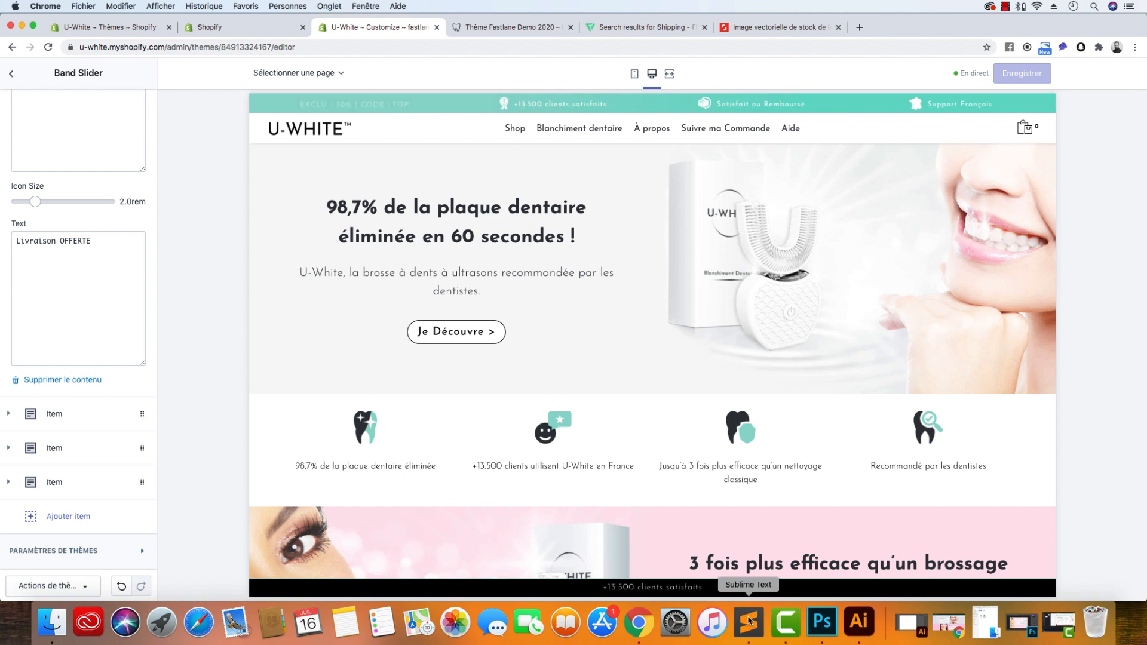
click(748, 621)
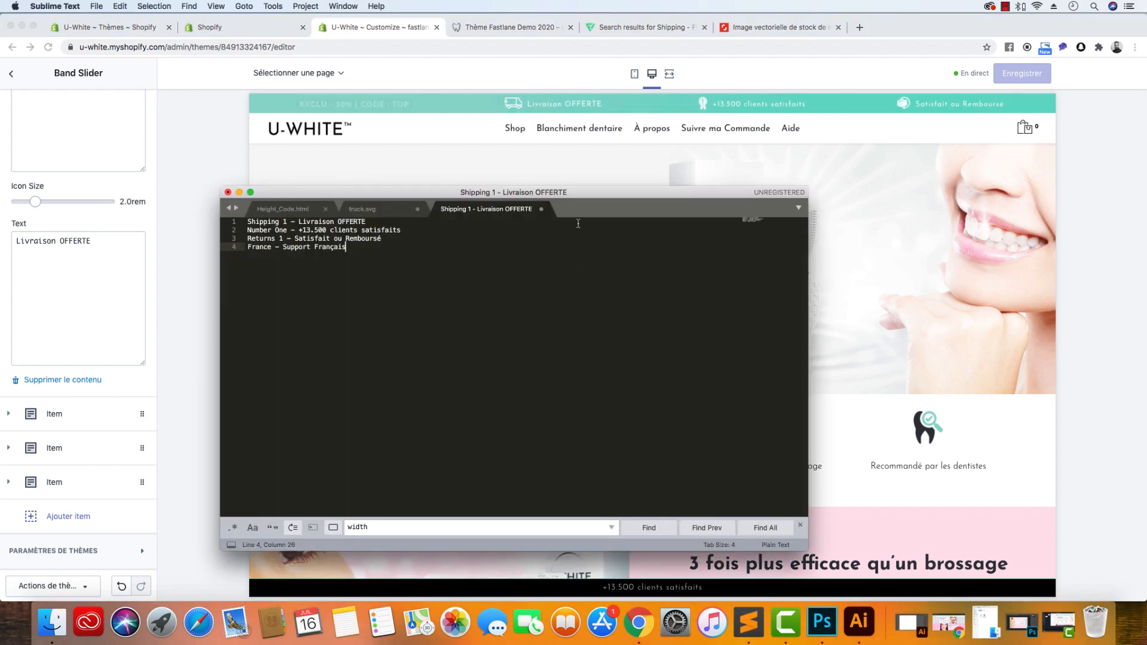
text(2)
Check the second Band Slider item's icon size and append 2.3 to the "Number One – +13.500 clients satisfaits" line in Sublime Text
click(505, 230)
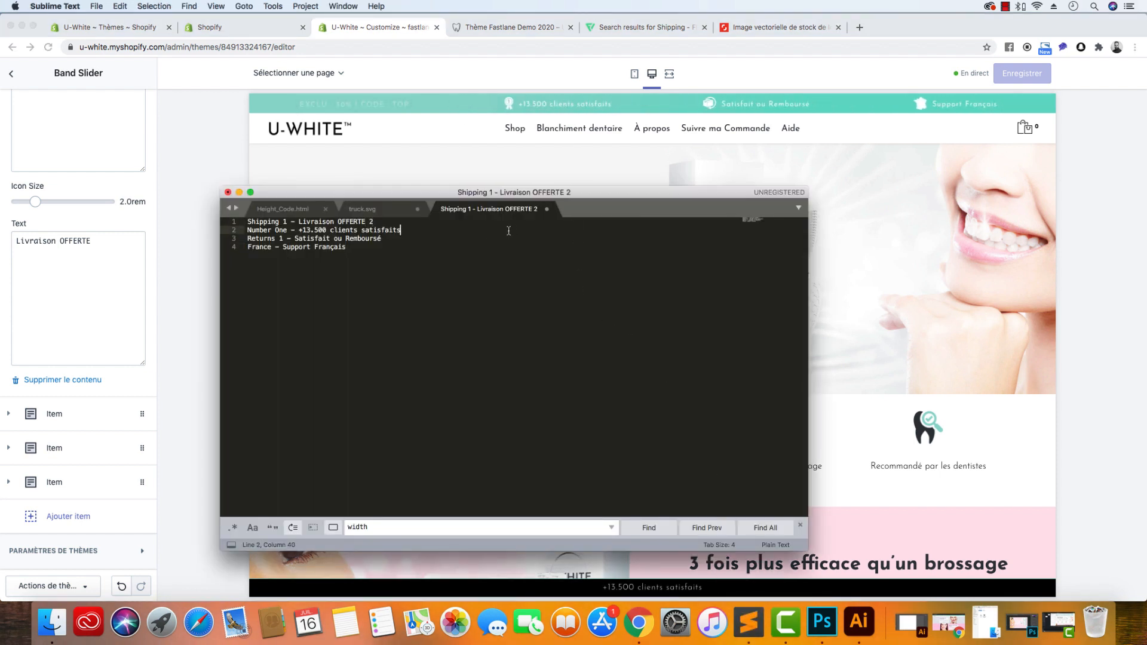
click(96, 436)
click(98, 418)
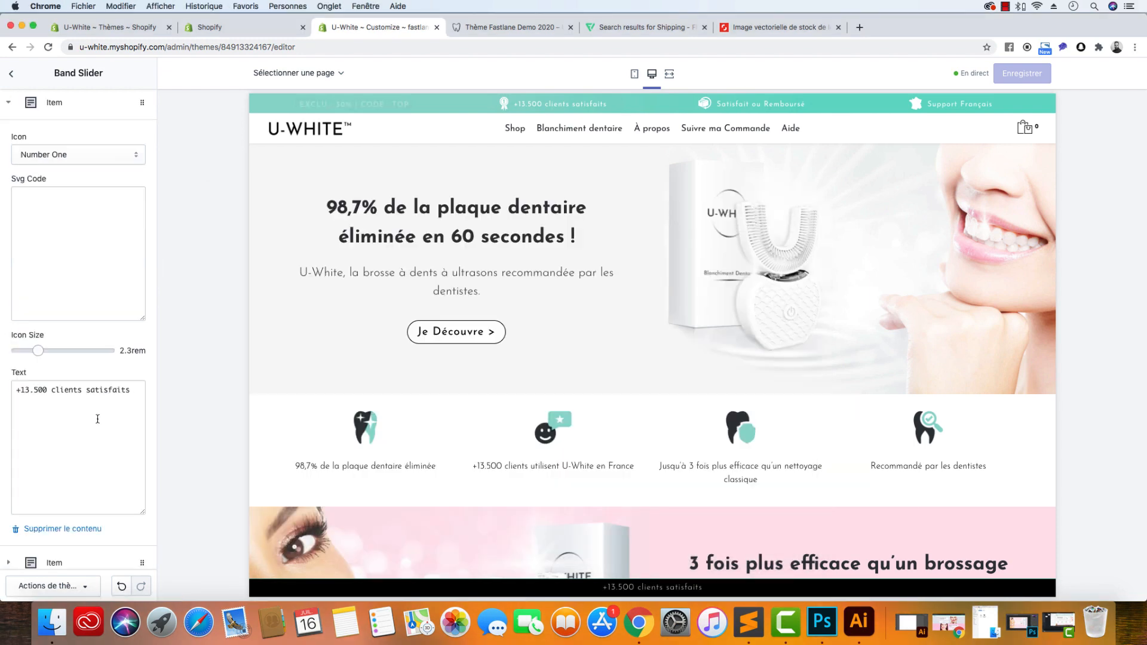
click(748, 622)
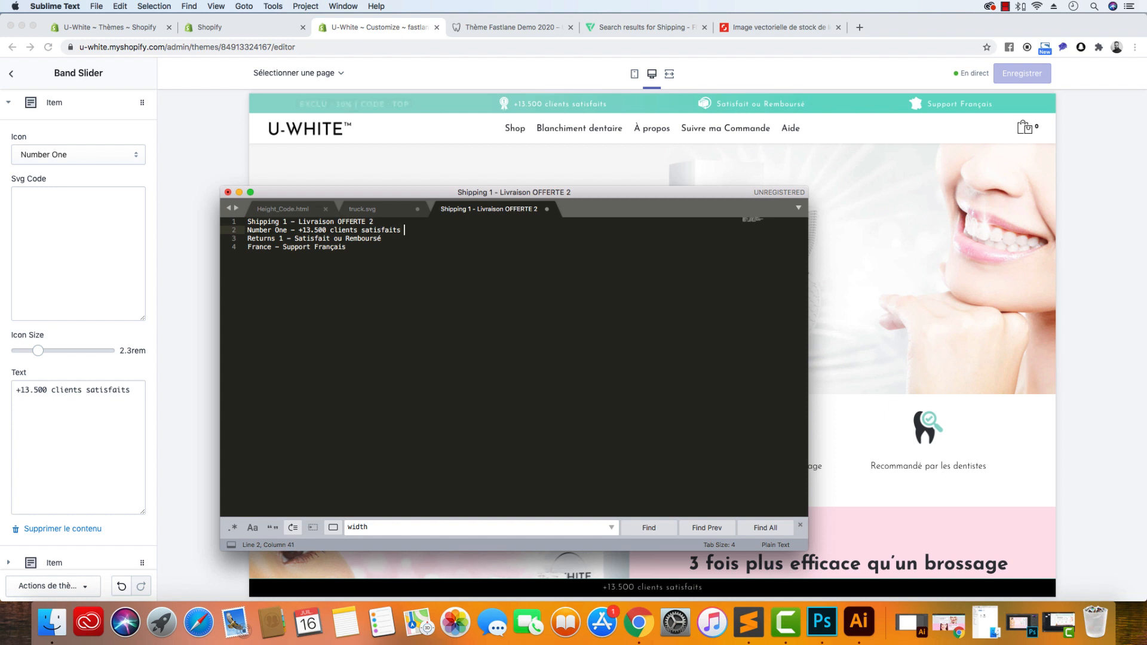
click(152, 241)
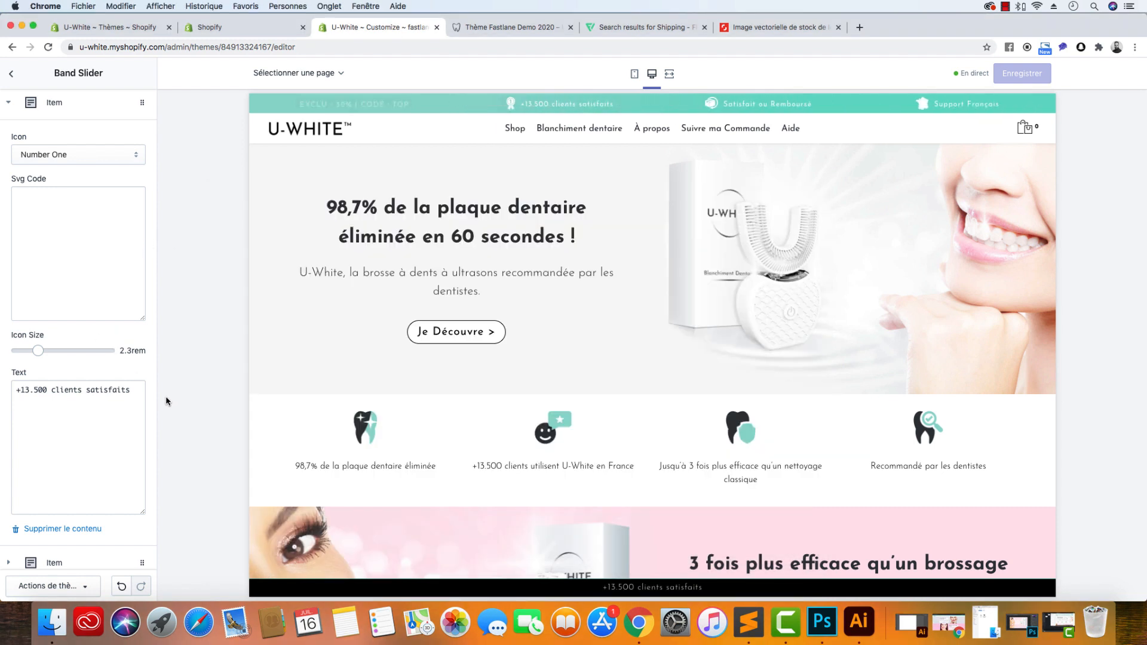
Check the third and fourth Band Slider items' icon sizes, then append 2.2 to the "Returns 1" line and 2.3 to the "France" line in Sublime Text
click(107, 562)
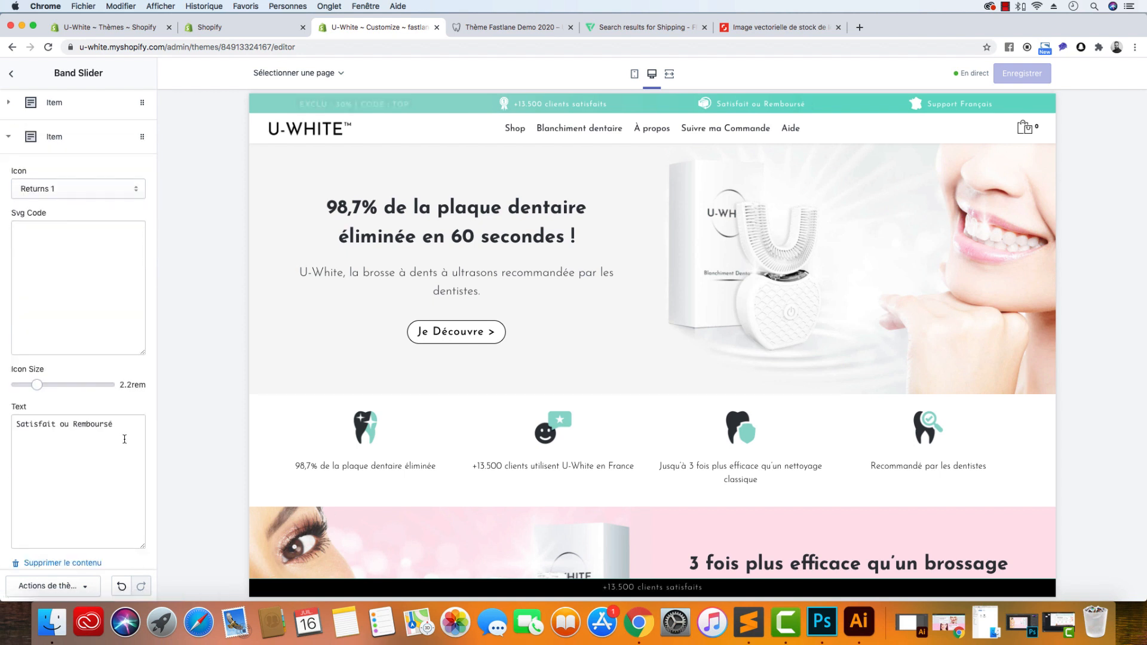
scroll(123, 440, down, 4)
click(82, 480)
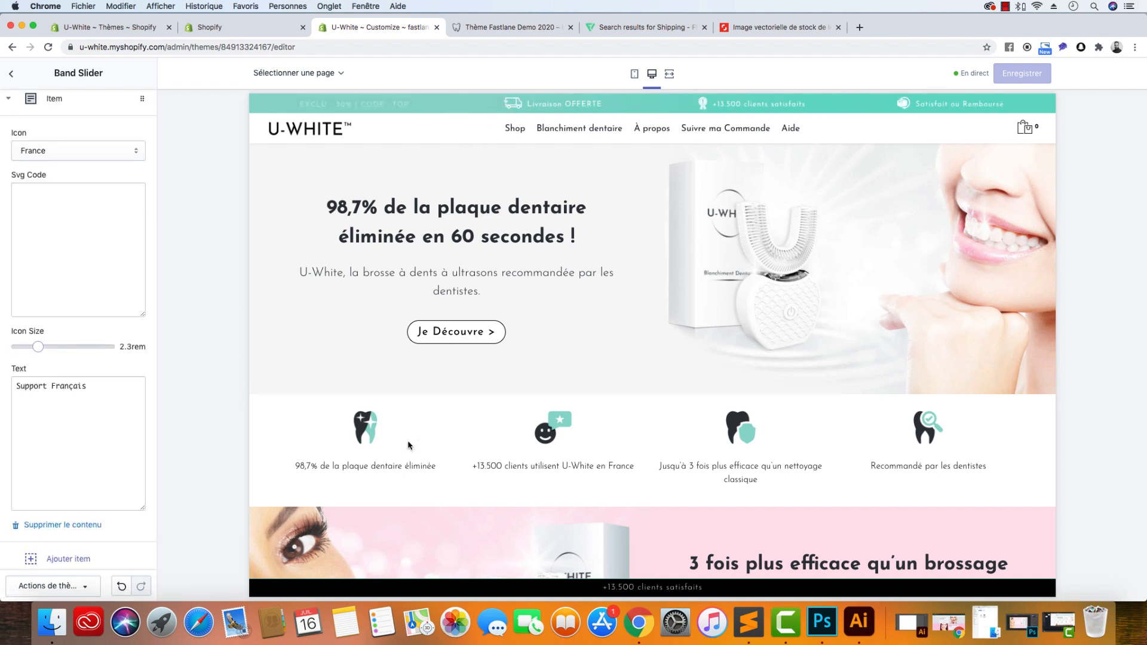
click(345, 621)
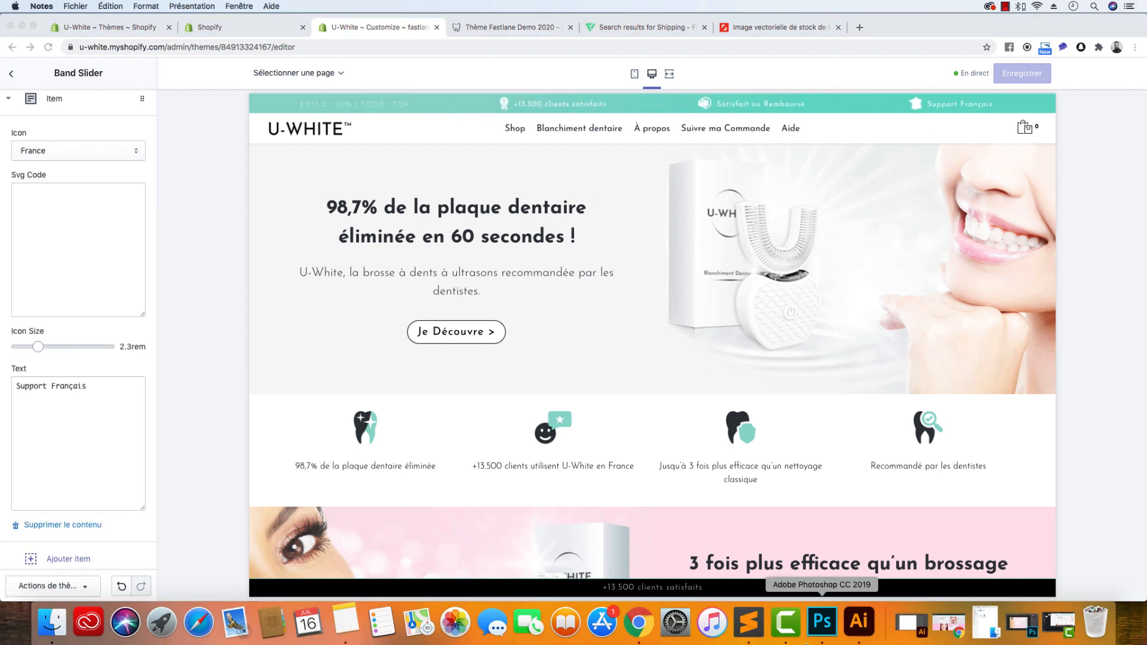
click(736, 627)
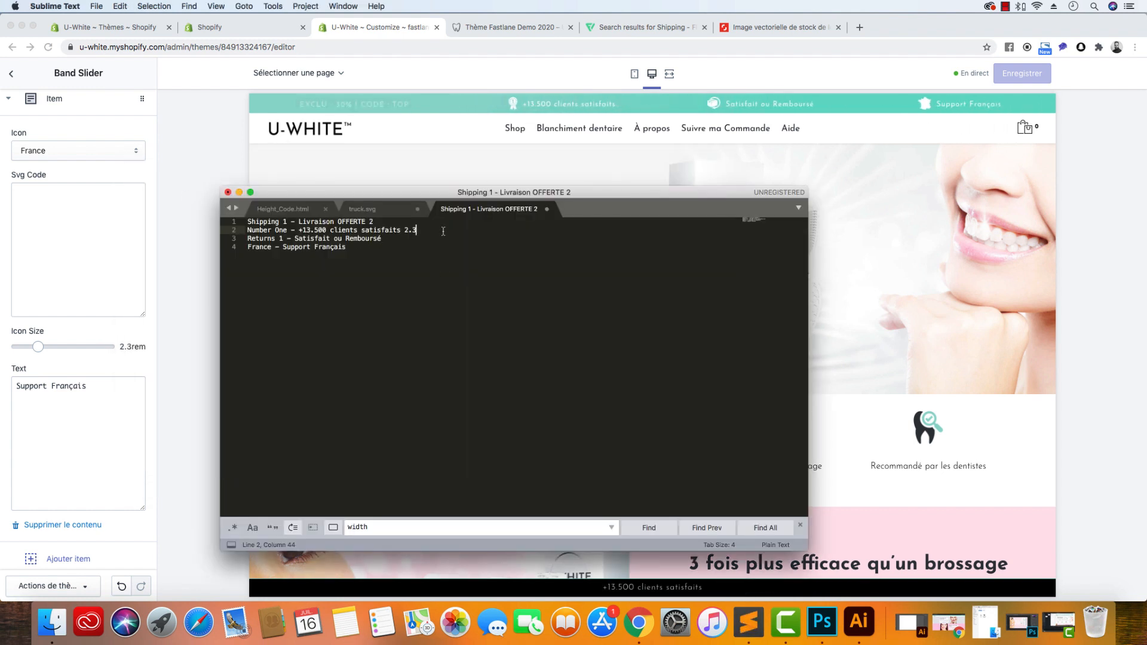
click(438, 238)
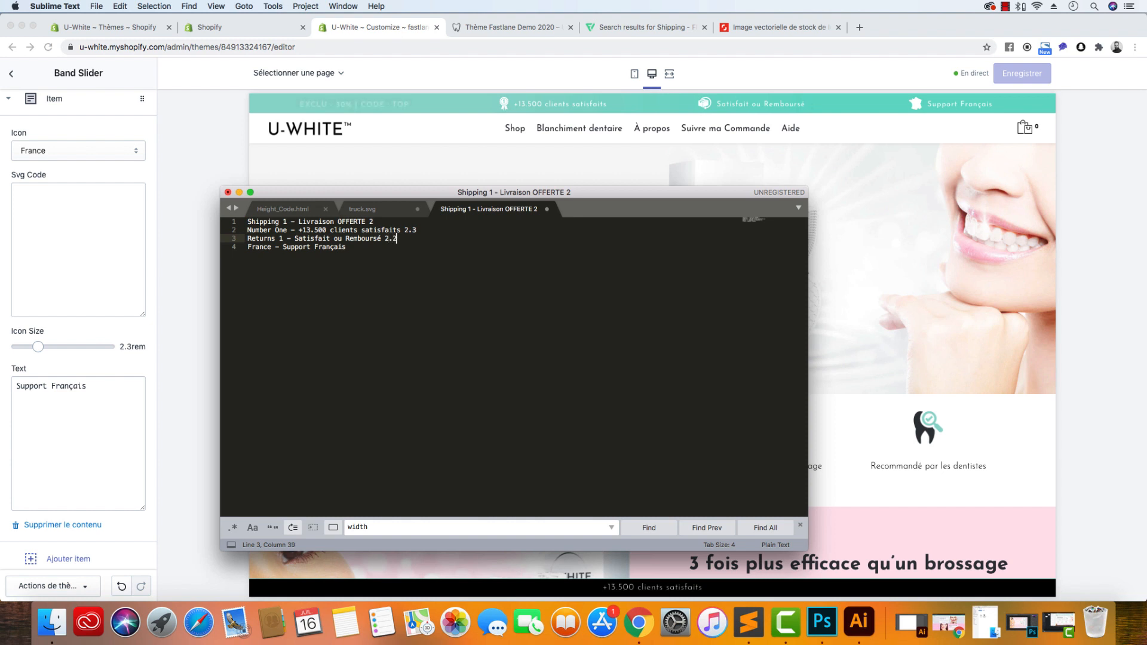
click(394, 251)
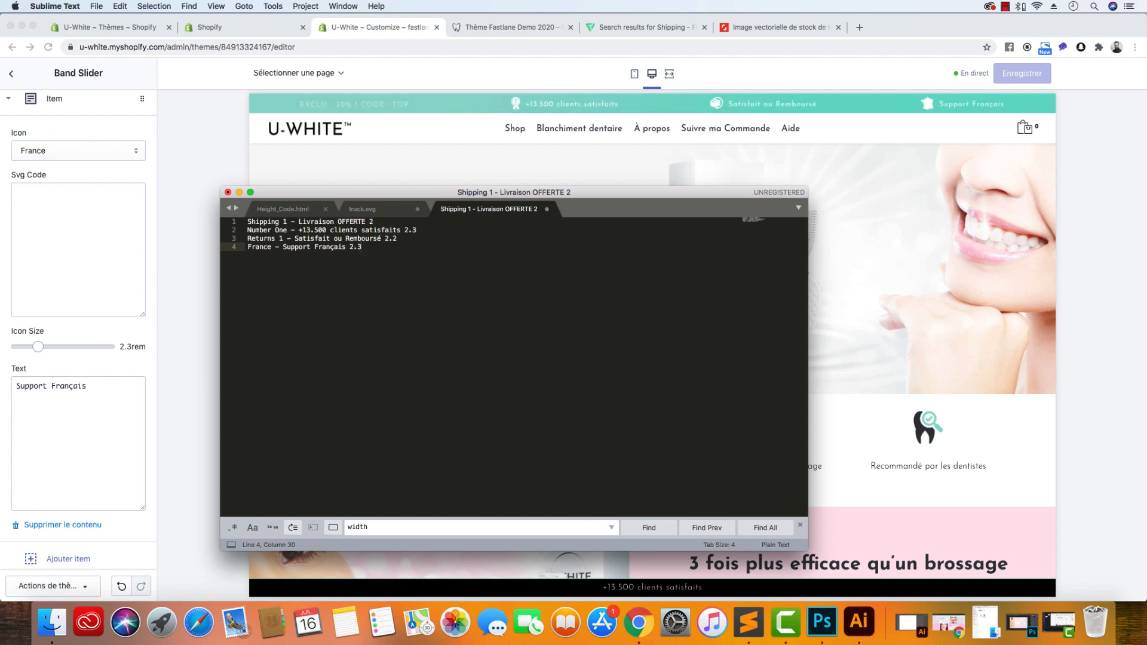
Return to the theme editor in Chrome and delete the Band Slider's "Support Français" and "Satisfait ou Remboursé" items
click(162, 228)
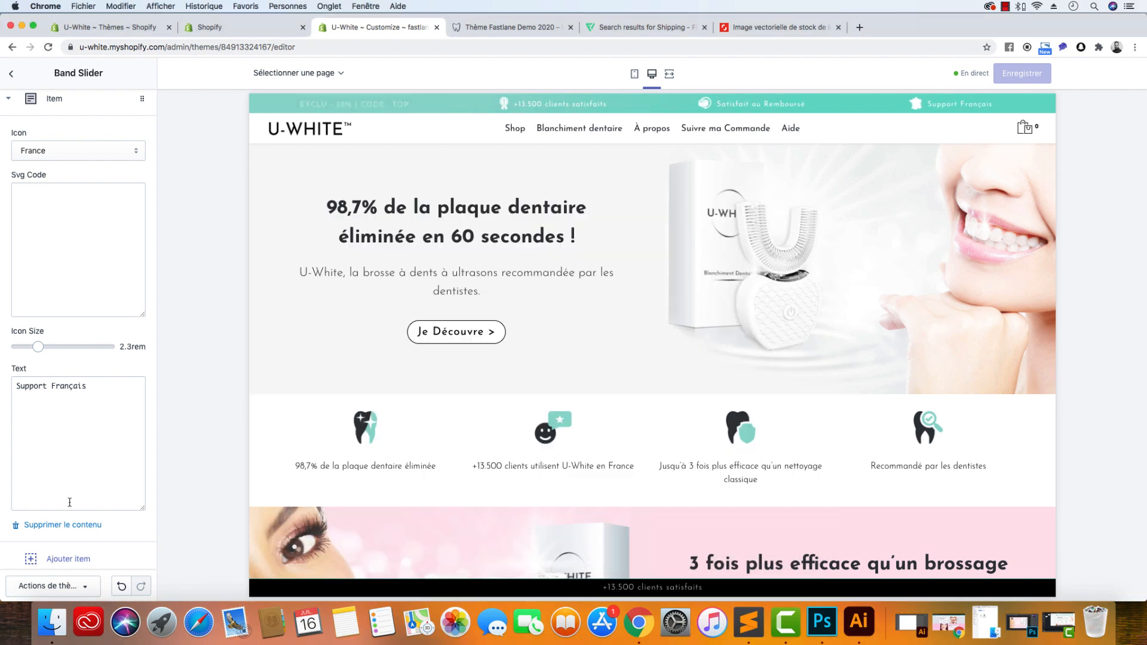
scroll(69, 502, down, 2)
scroll(78, 418, up, 5)
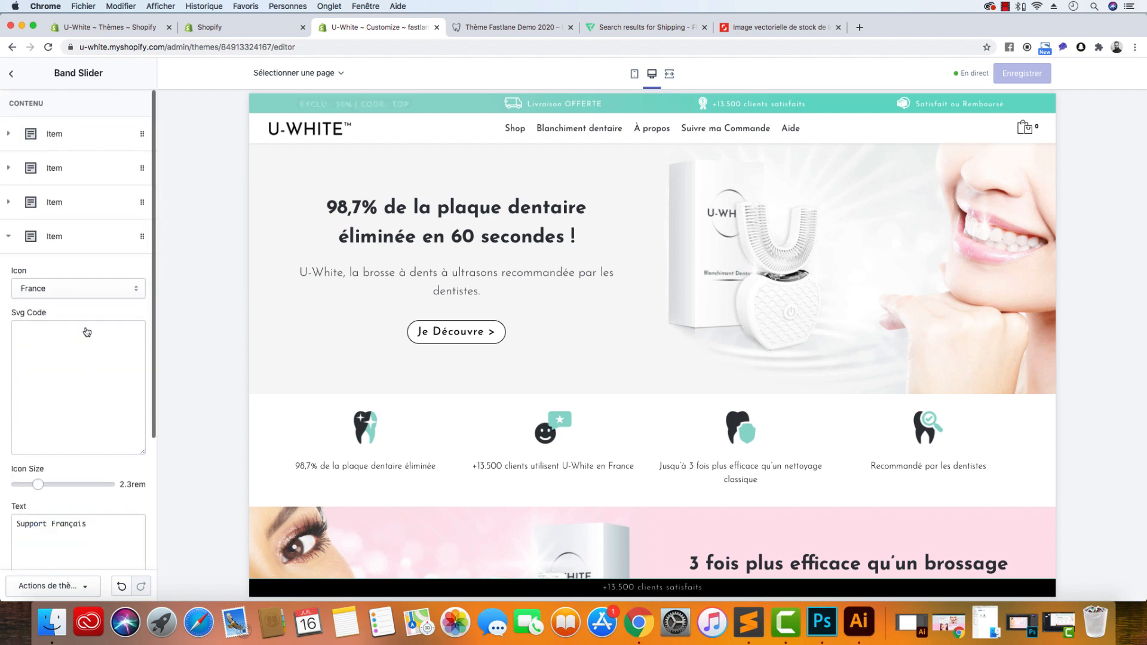
scroll(69, 299, down, 3)
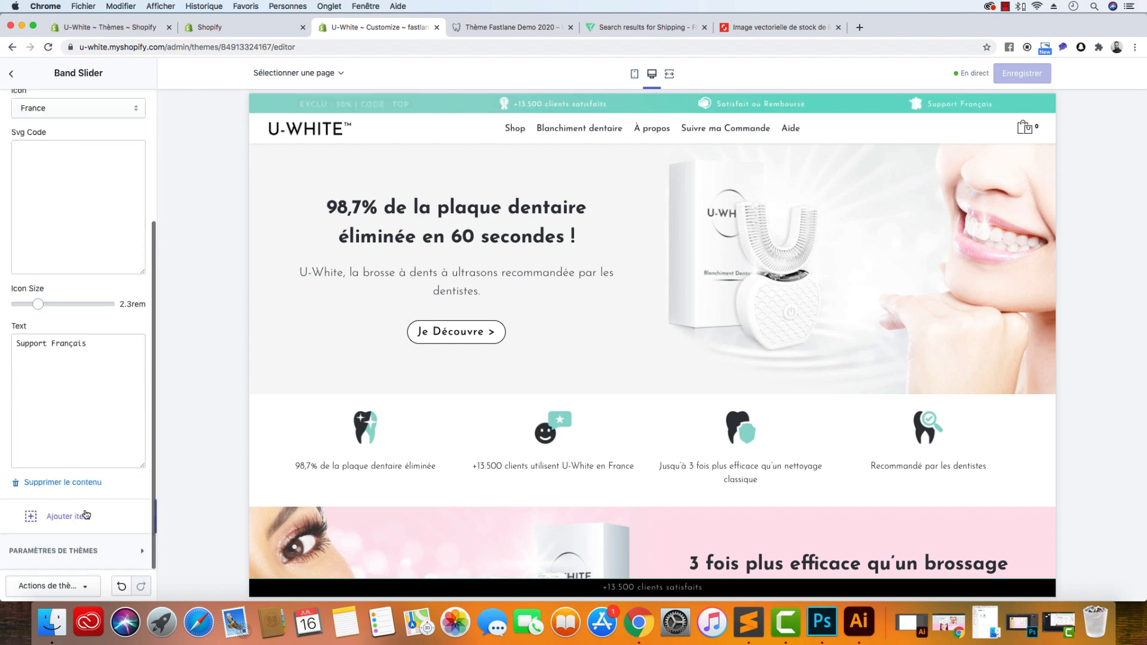
click(84, 482)
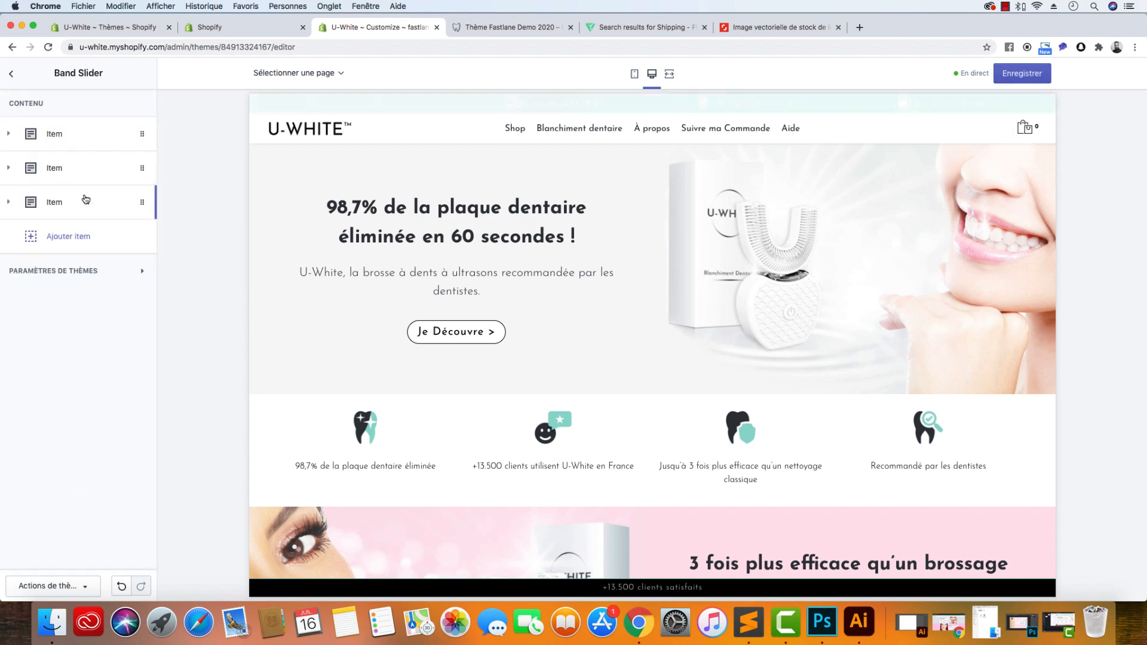
click(86, 200)
scroll(78, 419, down, 4)
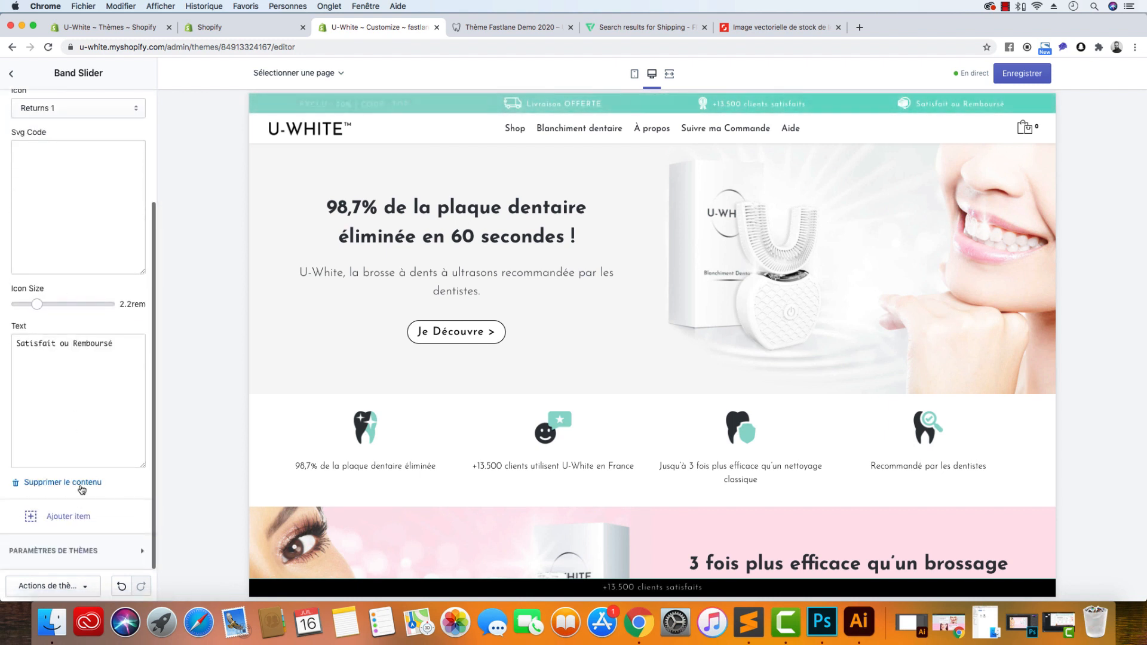
click(82, 489)
Delete the "+13.500 clients satisfaits" and "Livraison OFFERTE" items so that the Band Slider is empty
click(60, 166)
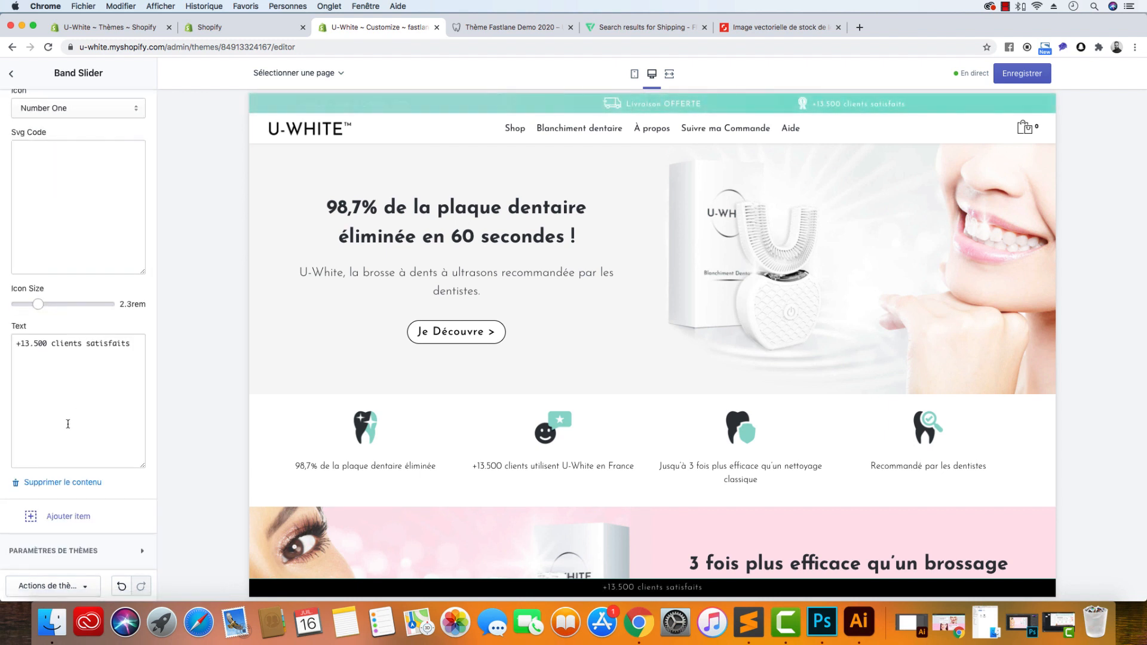
click(69, 482)
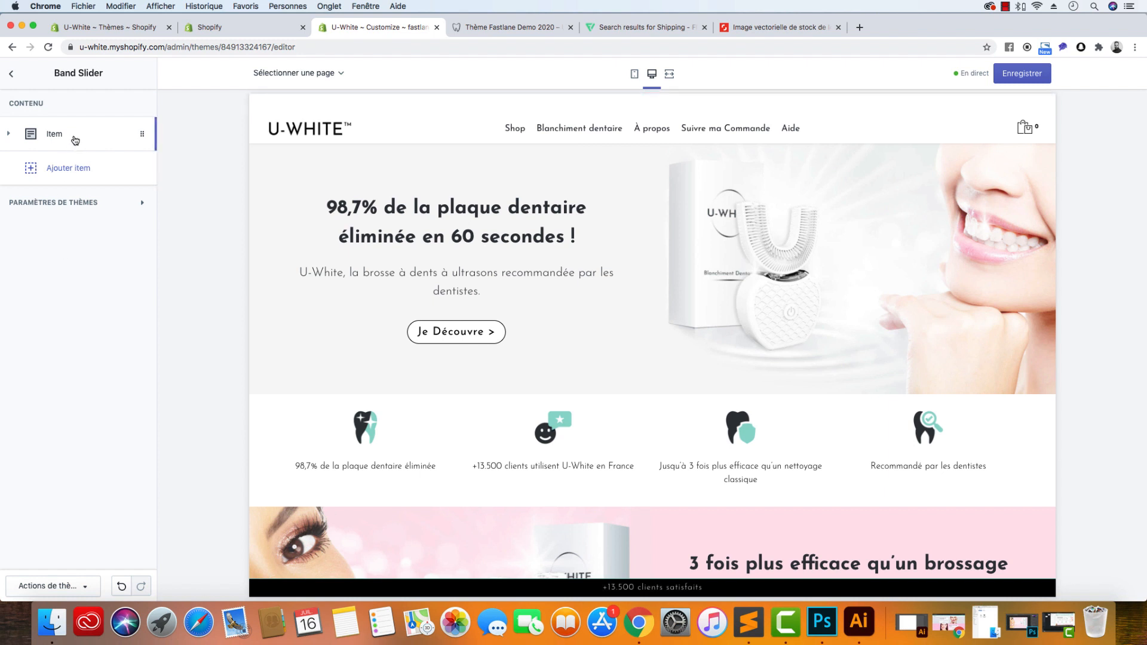
click(75, 140)
scroll(76, 359, down, 2)
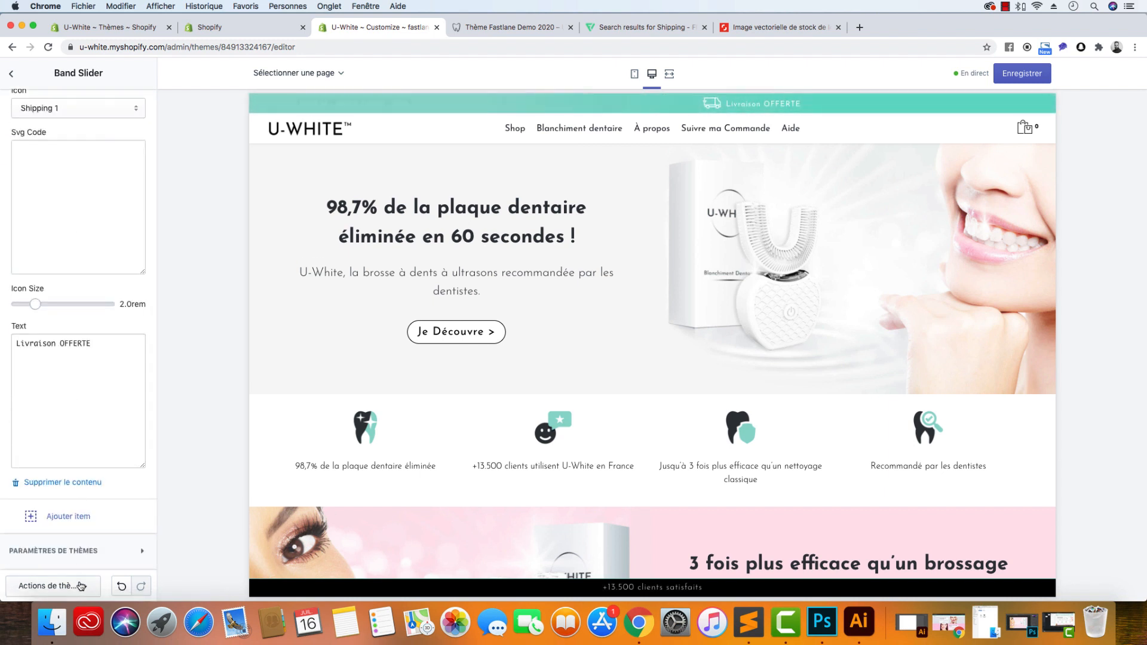
click(83, 484)
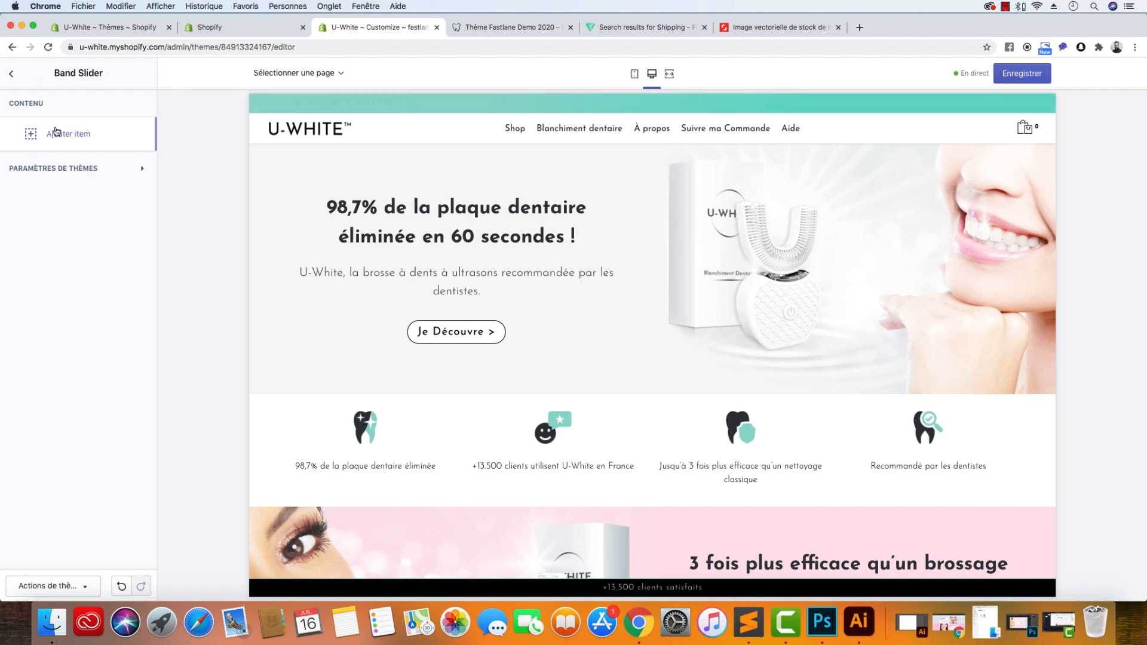
Add a Band Slider item with the Shipping 1 icon and the text "Livraison OFFERTE", reviewing the available icon choices
click(70, 135)
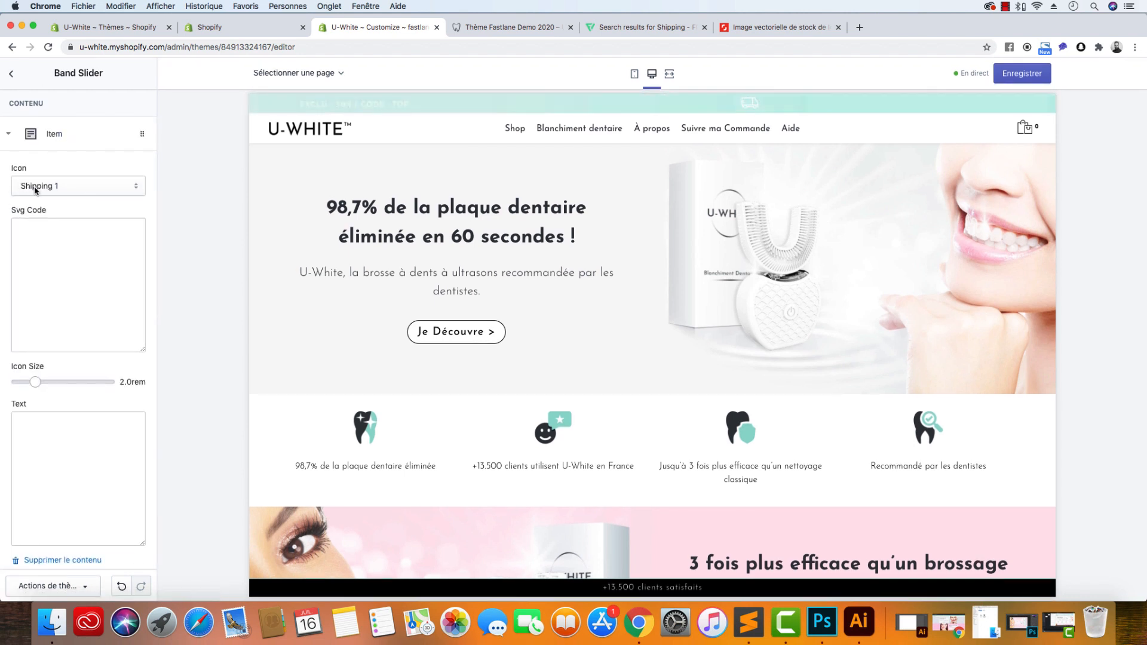
click(76, 188)
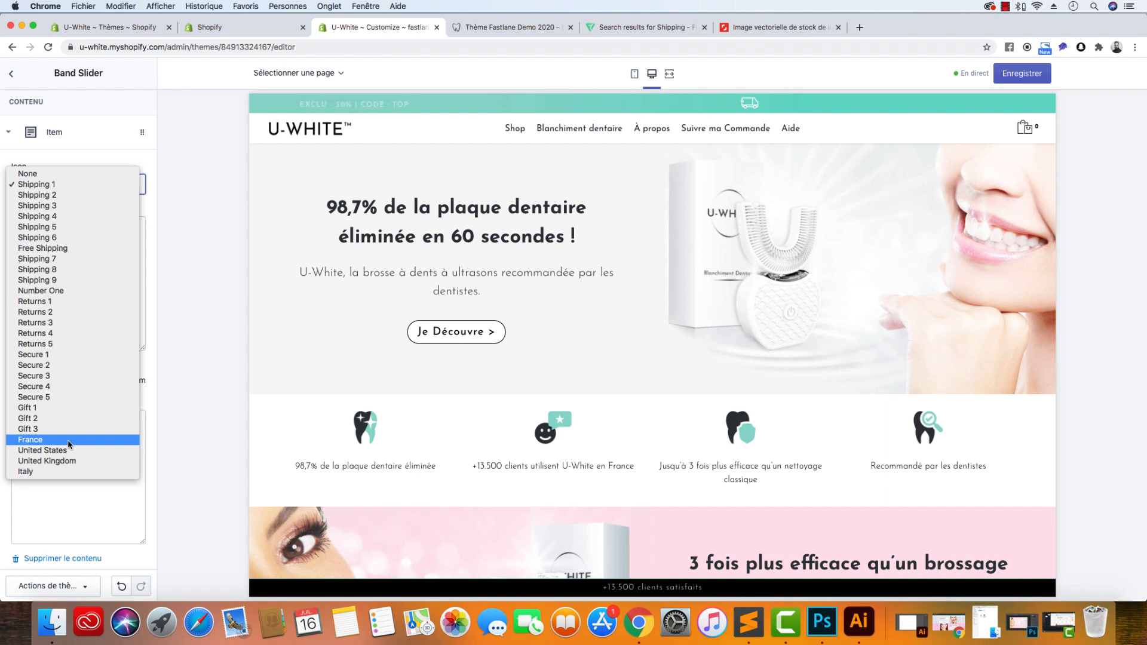
click(191, 230)
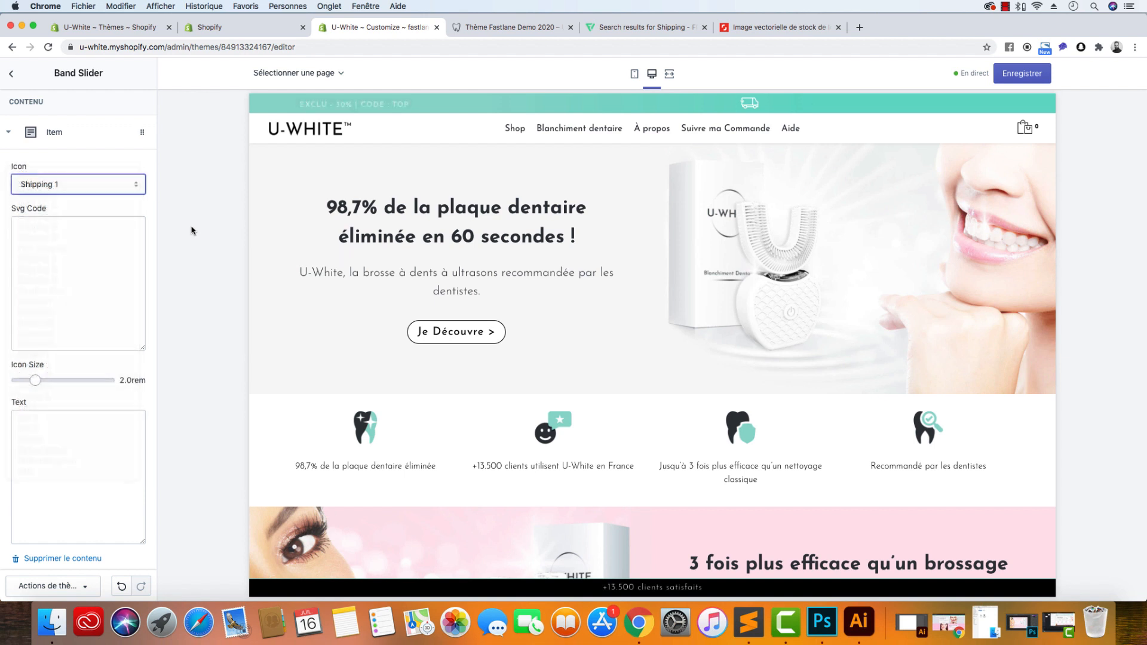
click(101, 189)
click(186, 295)
click(129, 450)
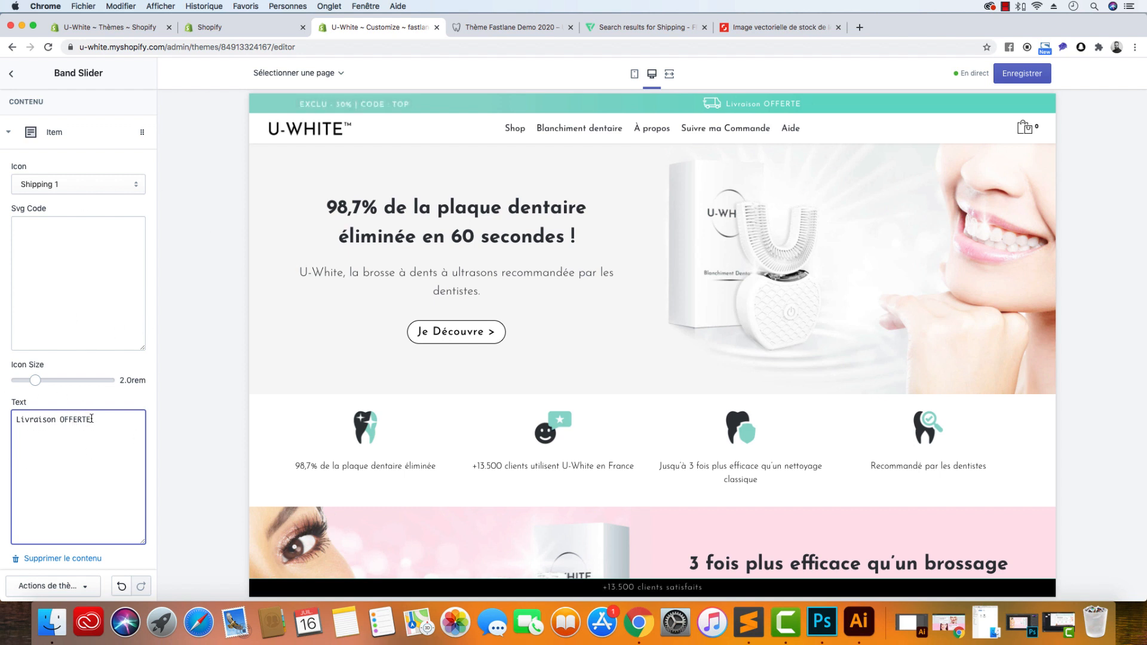
drag(91, 419, 17, 418)
click(8, 406)
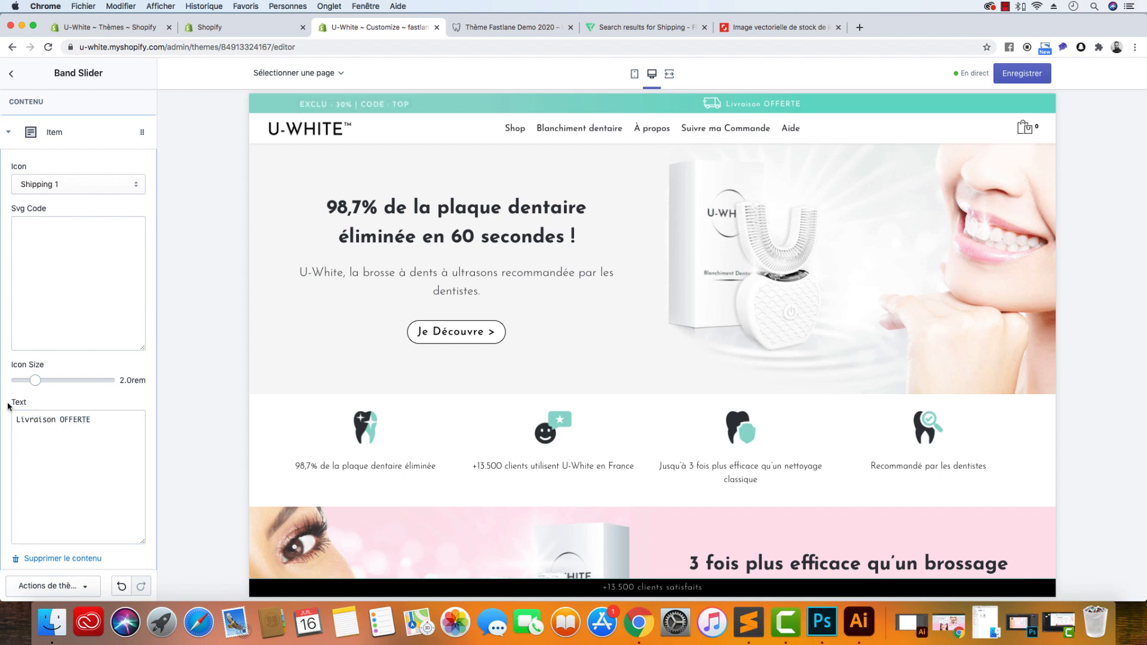
Examine the item's Svg Code field and the sliding band on the uwhite.fr store, then collapse the item in the theme editor
click(104, 297)
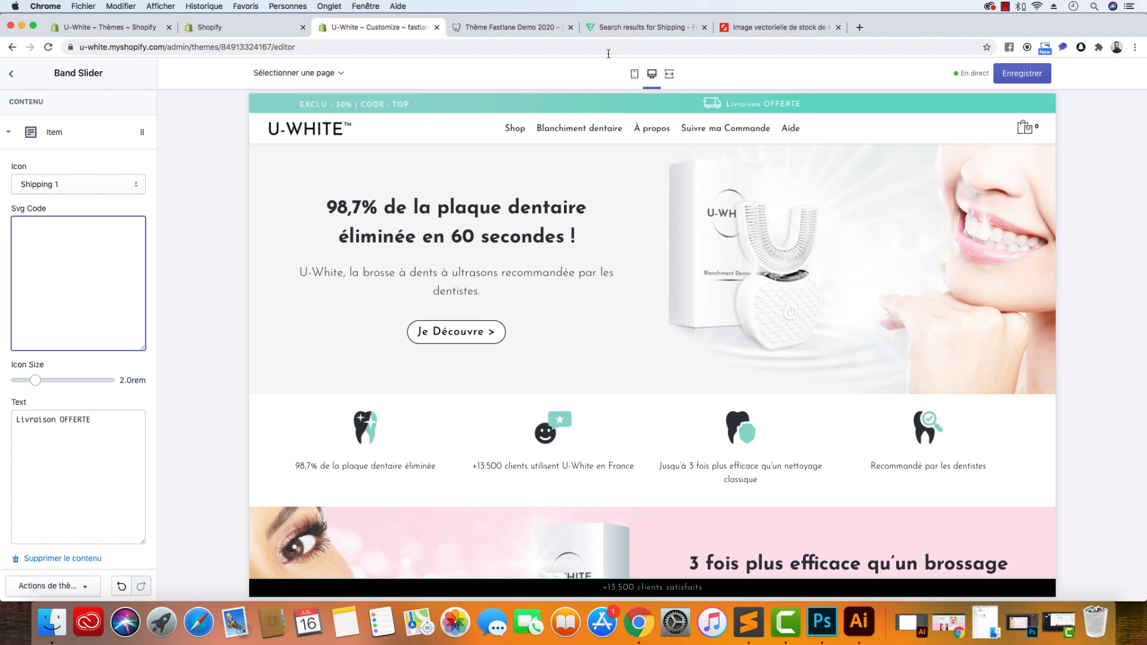
click(635, 27)
click(494, 29)
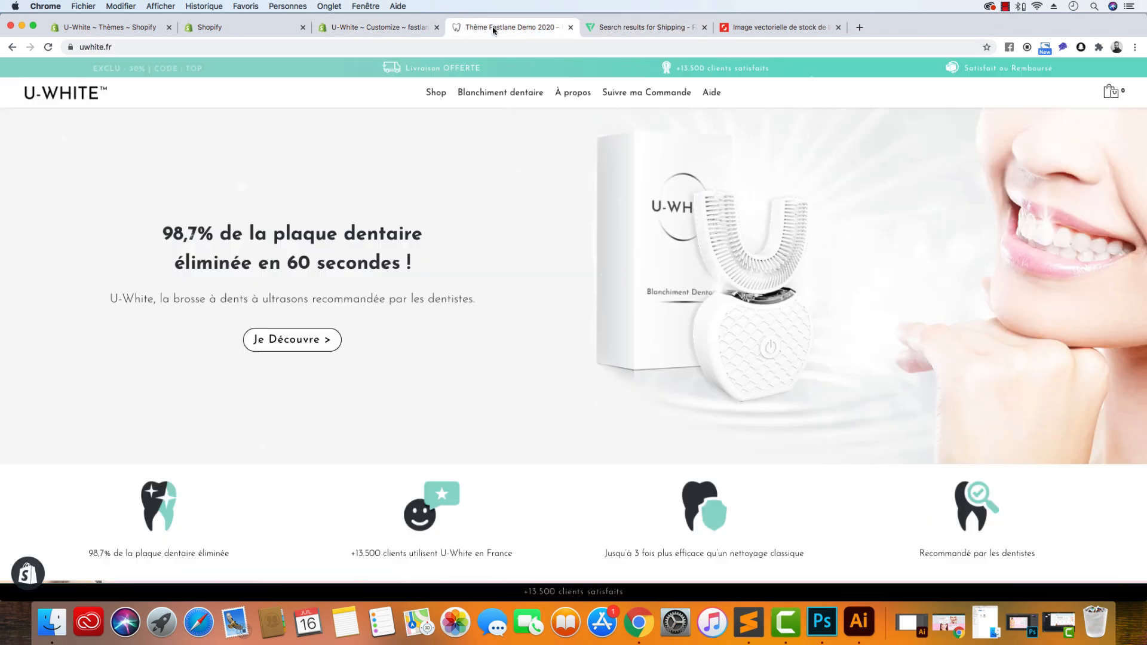
click(356, 28)
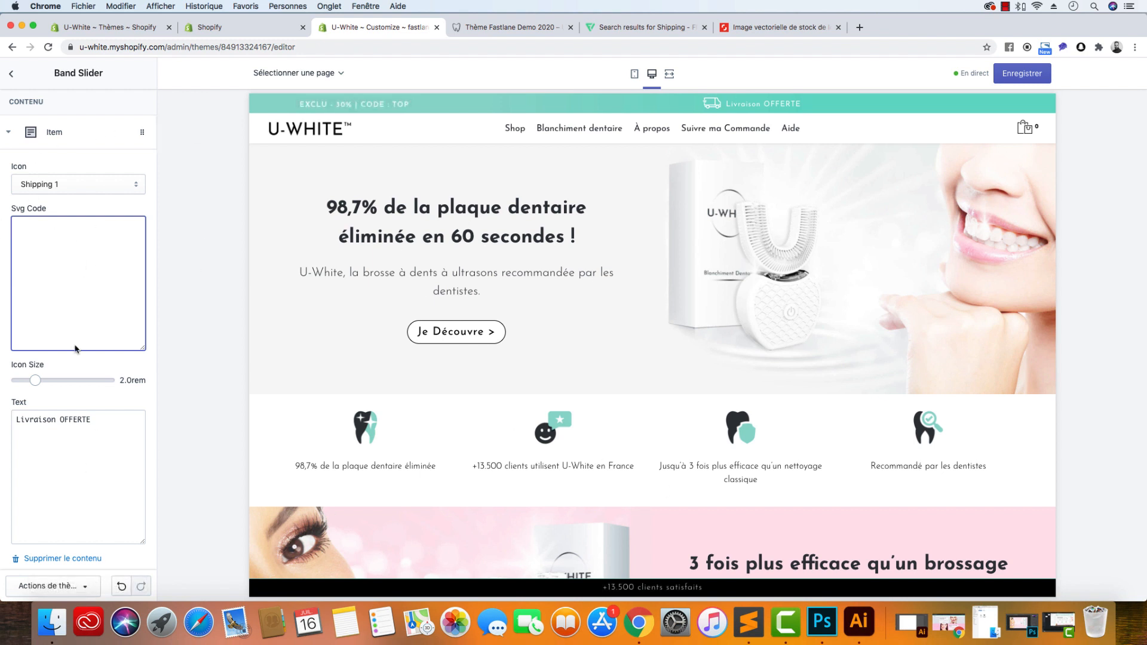
click(13, 142)
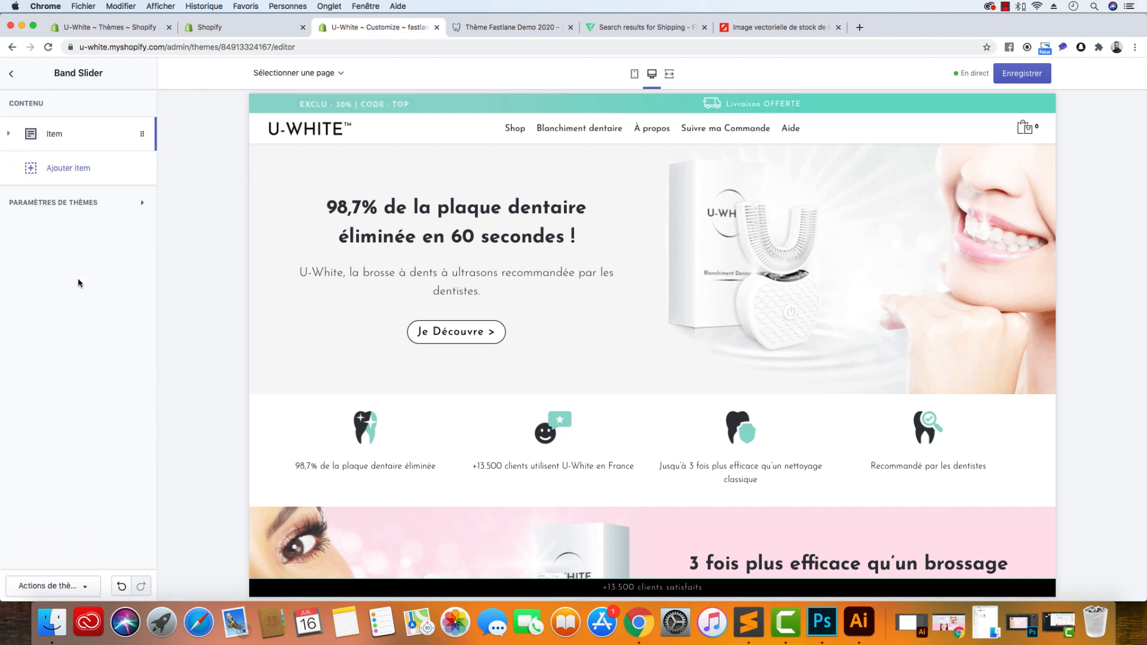
Copy "+13.500 clients satisfaits" from the Sublime Text notes and add a second Band Slider item with the Number One icon
click(748, 622)
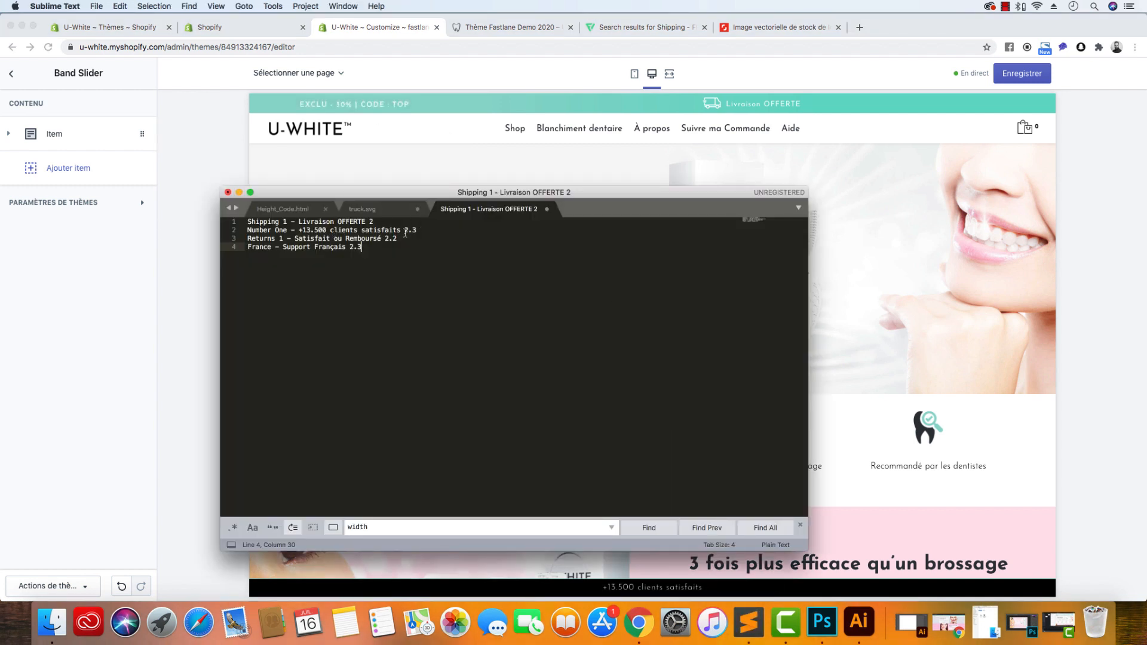
drag(401, 232, 303, 231)
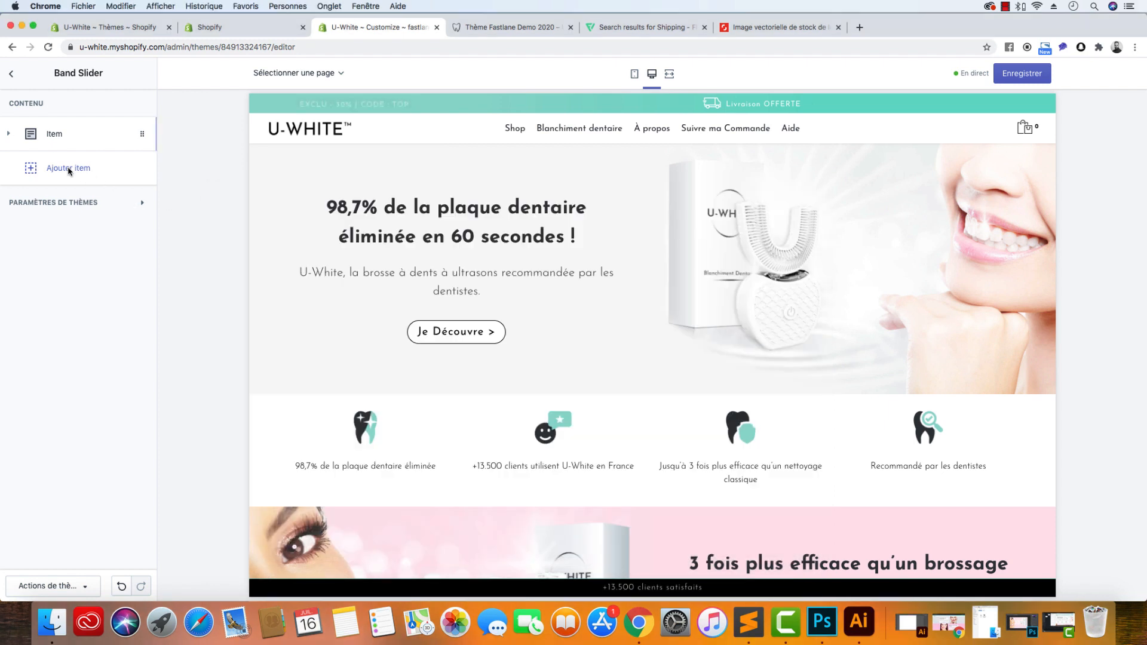
click(71, 169)
click(51, 221)
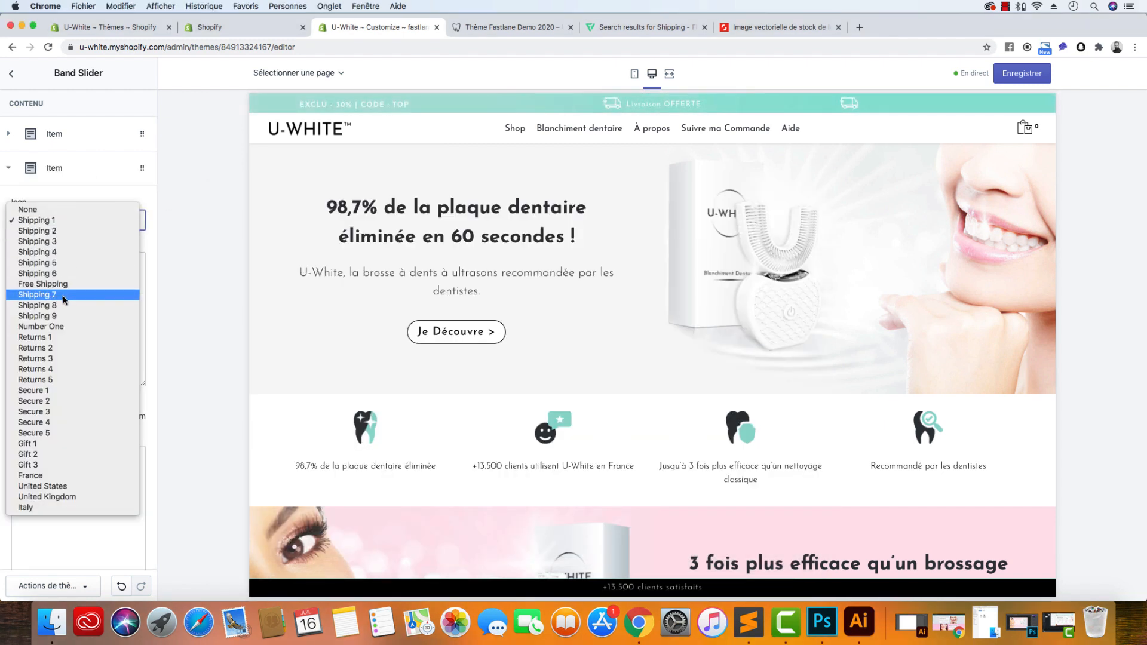
click(60, 327)
Enter "+13.500 clients satisfaits" as the second item's text, clearing it from the Svg Code field, and set the icon size to 2.3rem
click(80, 288)
text(+13.500 clients satisfaits)
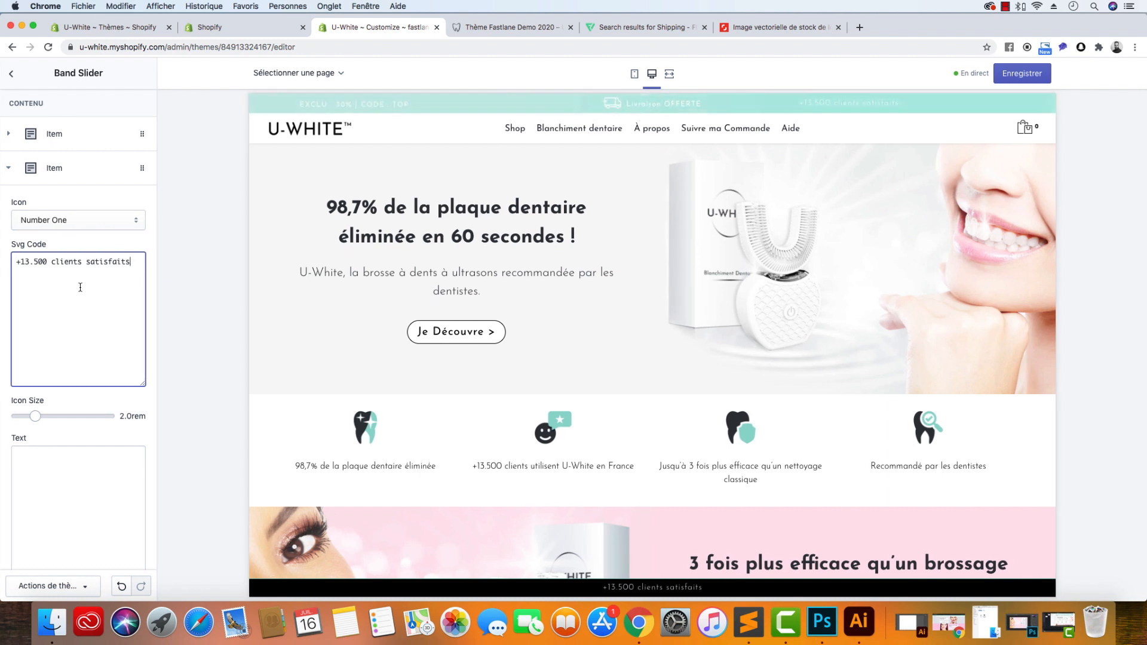
drag(141, 262, 13, 262)
right_click(25, 261)
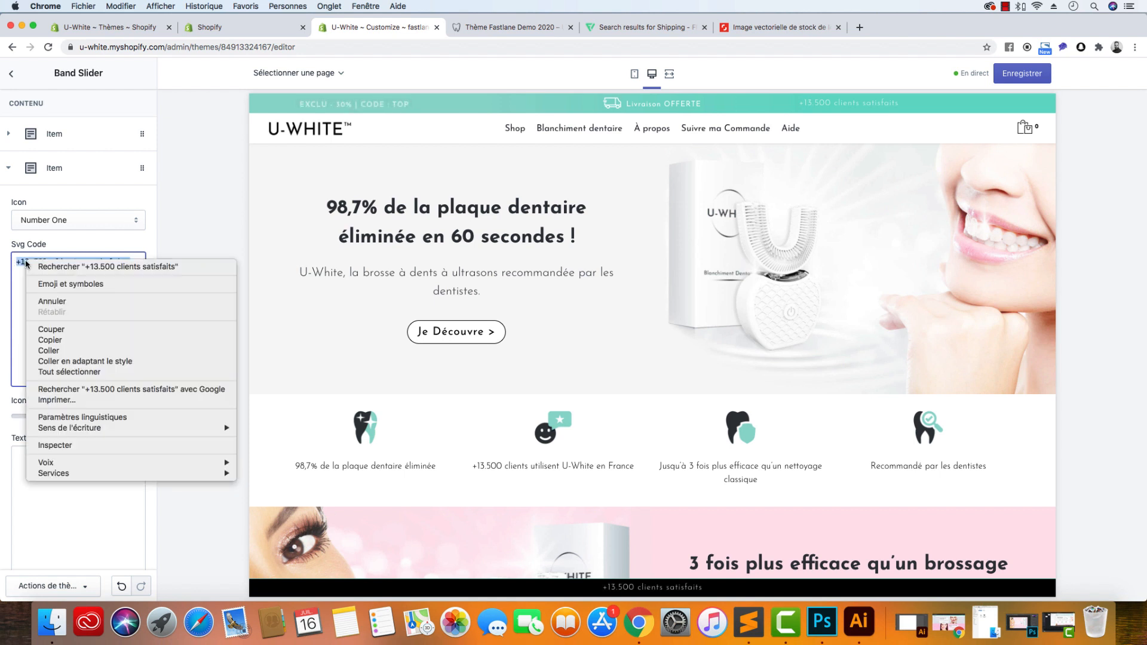
click(73, 330)
click(53, 512)
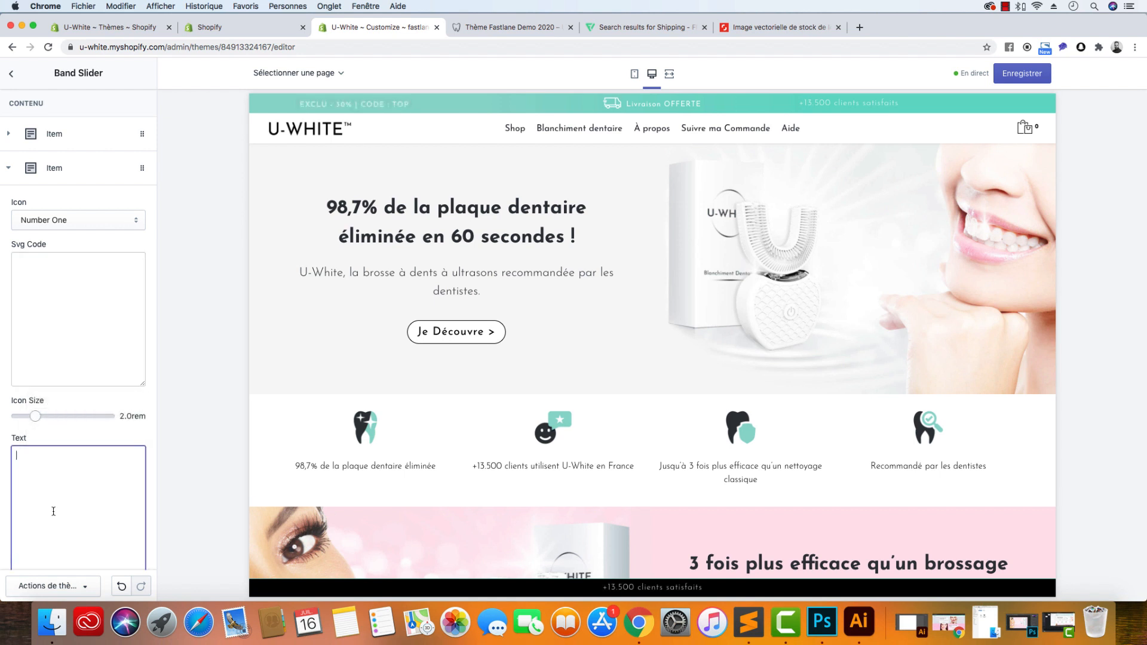
key(super+v)
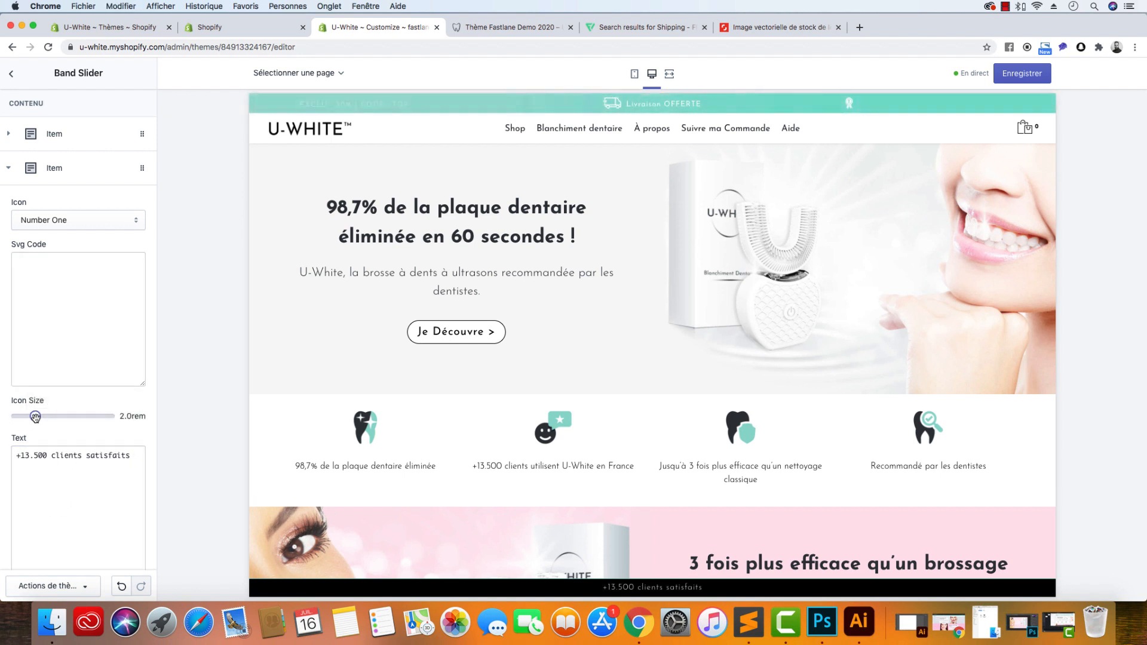
drag(35, 416, 38, 417)
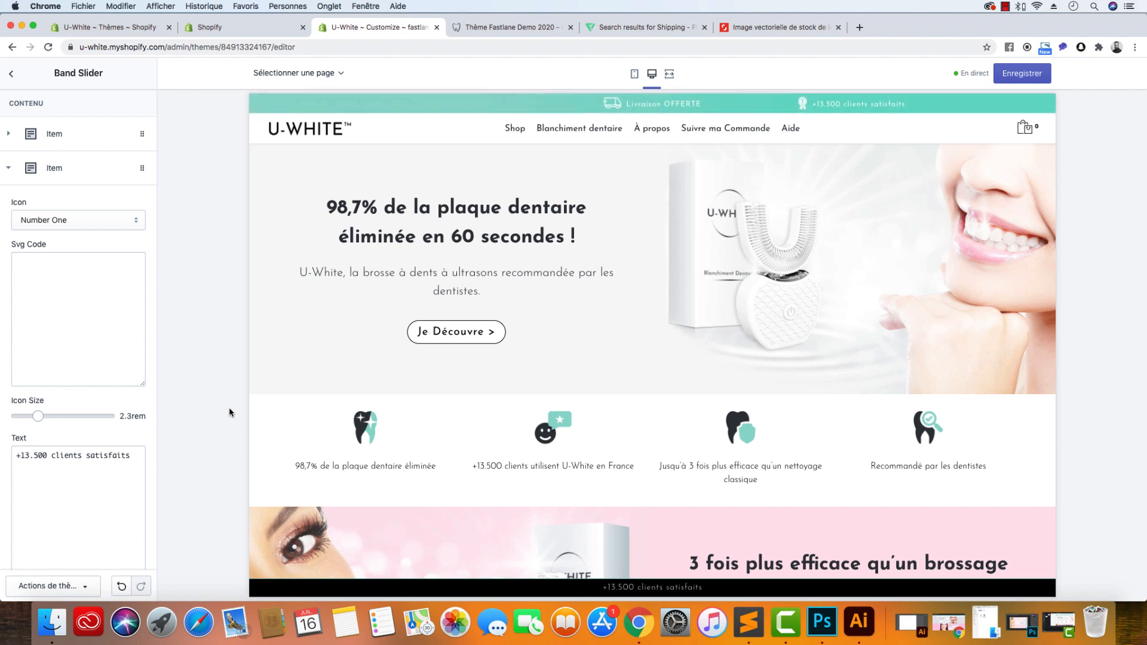
click(12, 168)
Add a third Band Slider item and give it the text "Satisfait ou Remboursé" copied from the Sublime Text notes
click(70, 207)
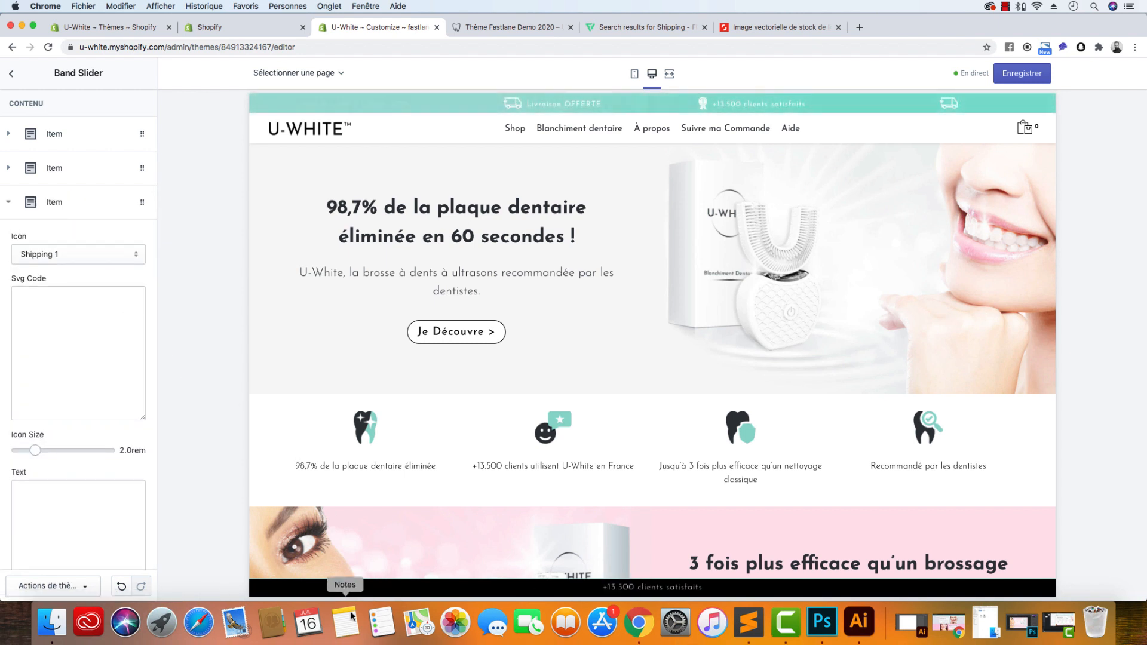
click(749, 624)
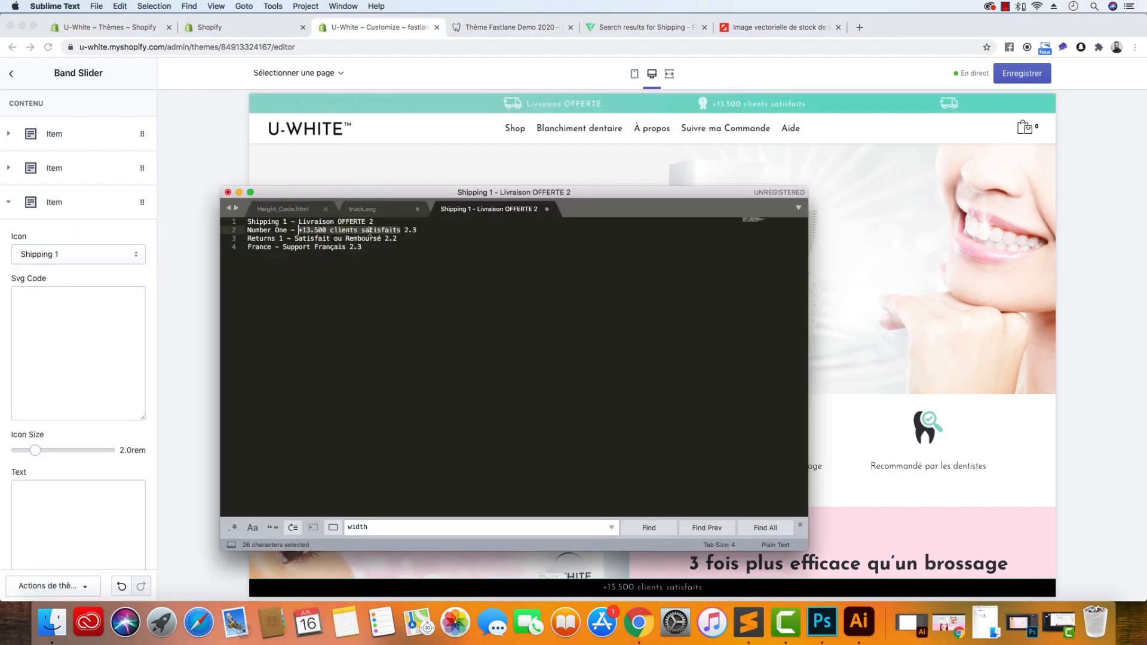
drag(380, 238, 298, 236)
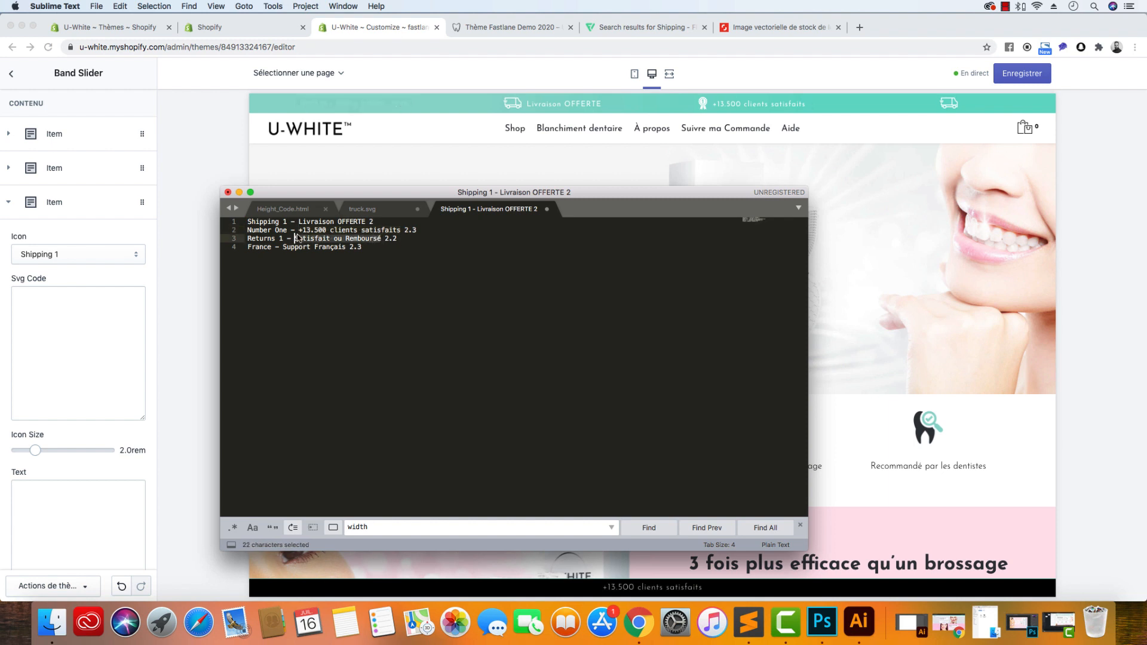
key(super+c)
click(86, 544)
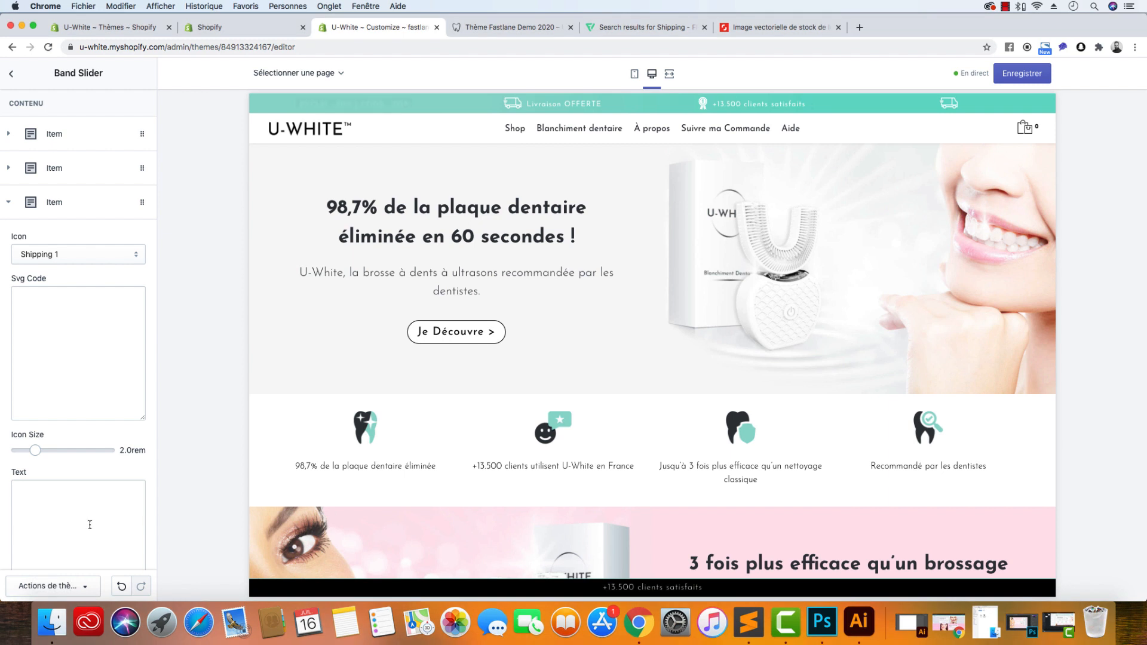
key(super+v)
Set the third item's icon to Returns 1 and its icon size to 2.2rem, and collapse the item
click(98, 251)
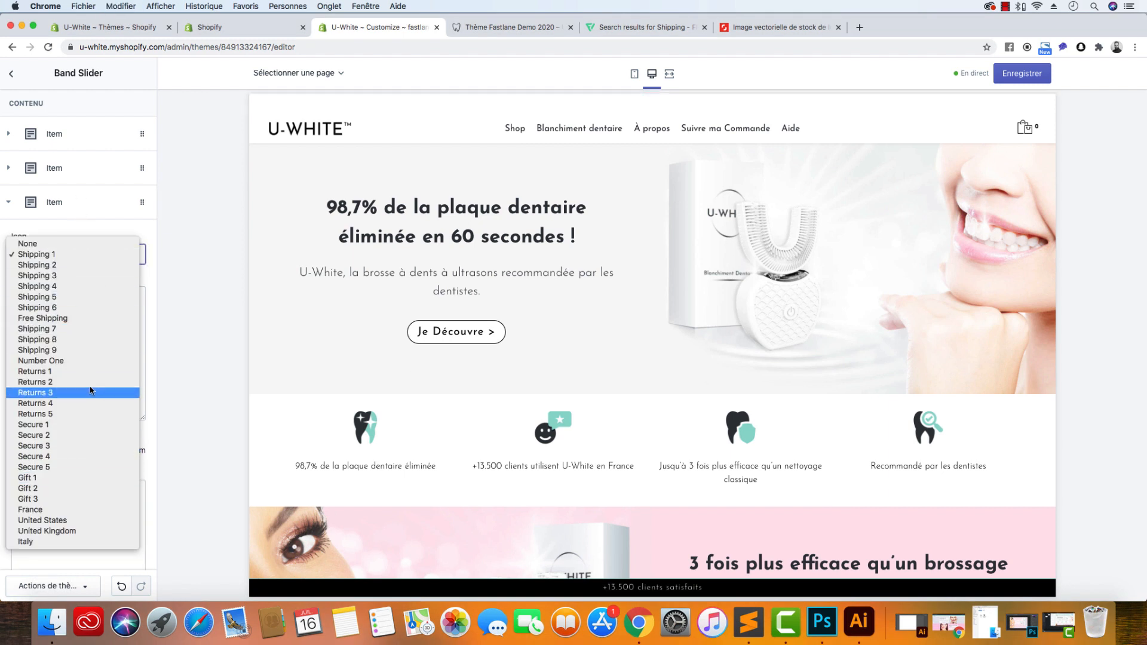
click(89, 371)
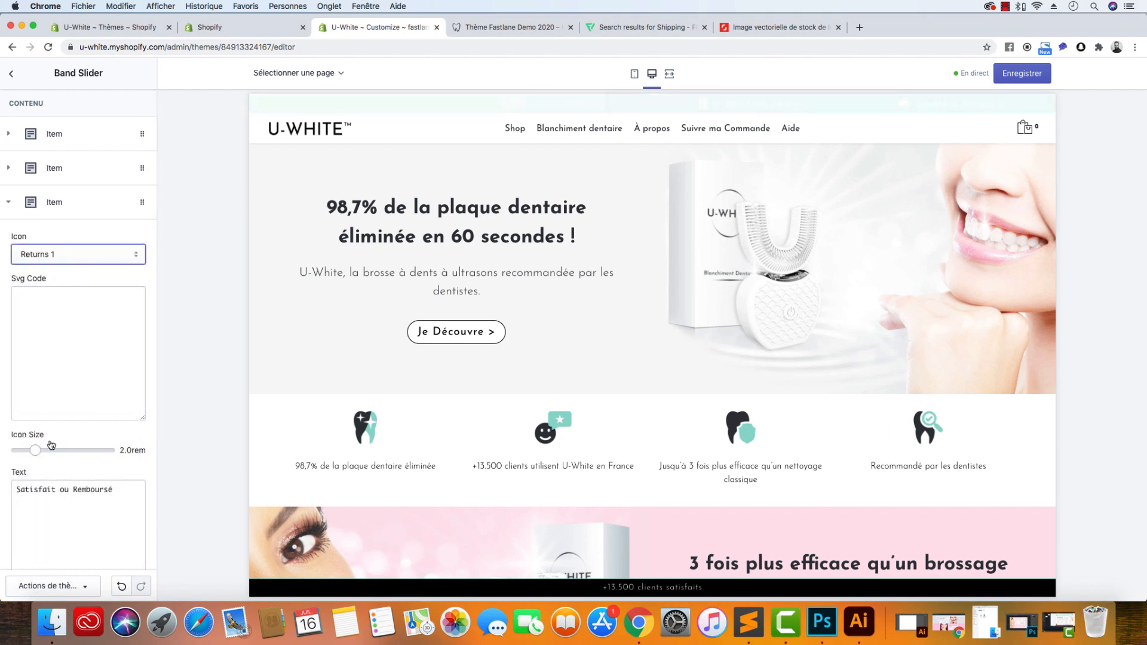
drag(35, 450, 39, 449)
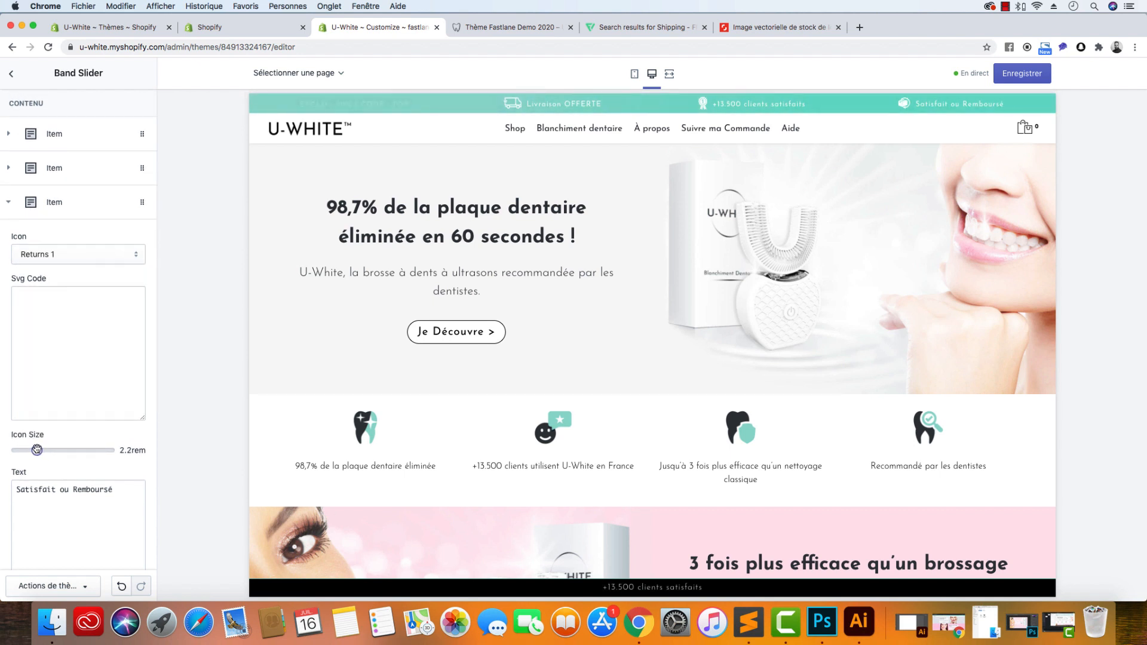
click(53, 202)
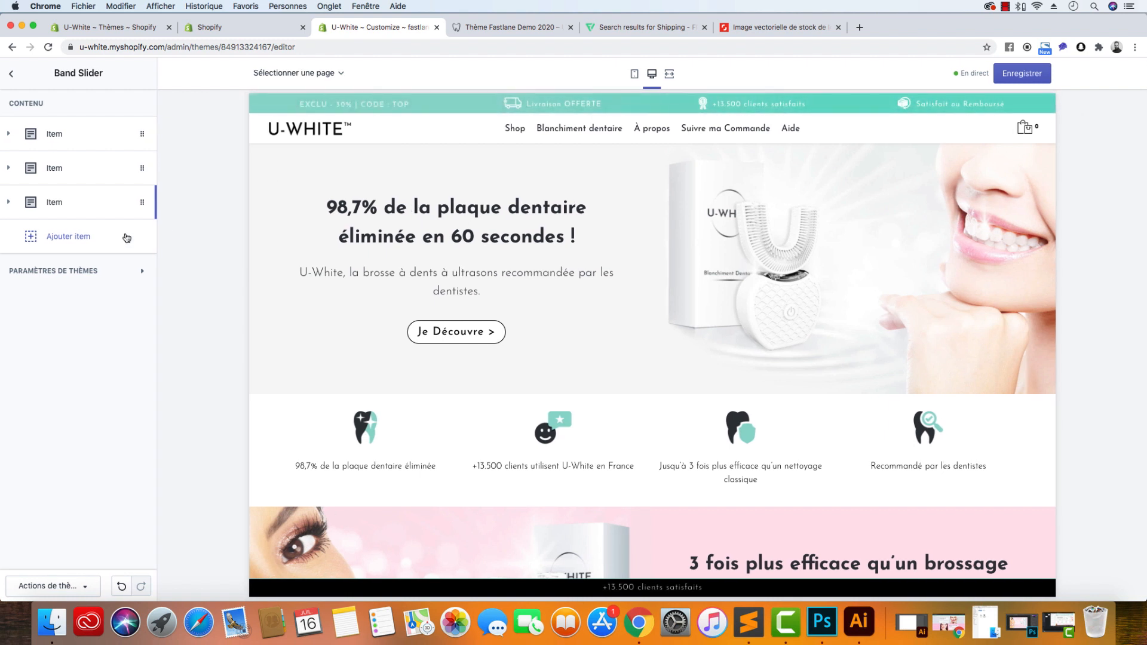
Add a Band Slider item above the "Satisfait ou Remboursé" item, with the text "Support Français" copied from the Sublime Text notes
click(48, 237)
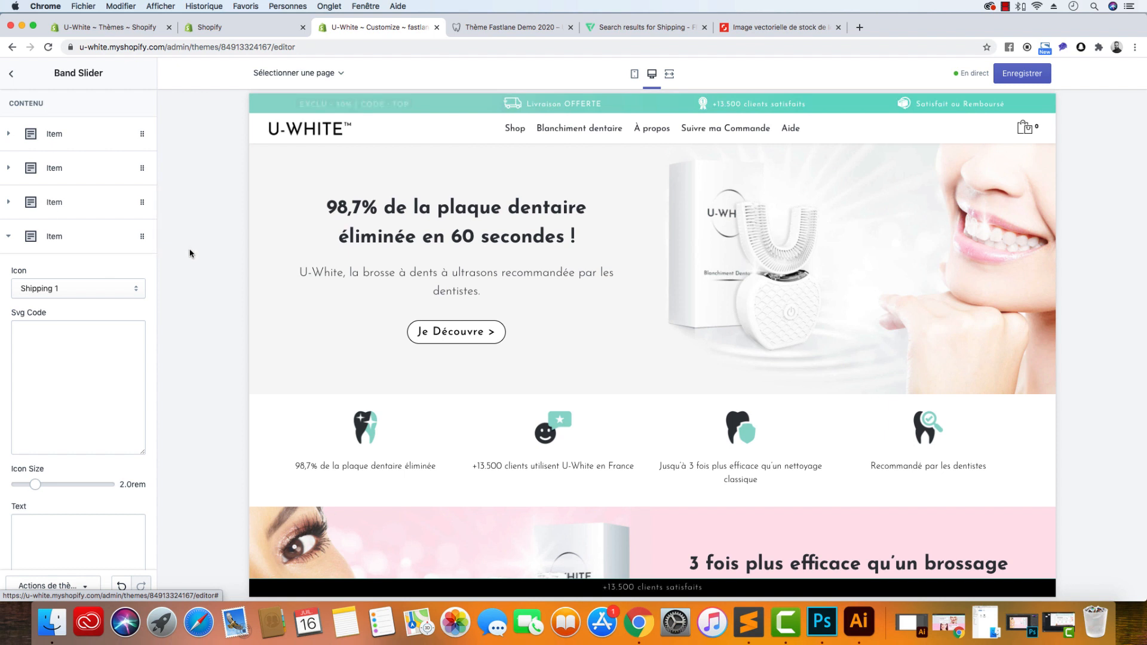
drag(142, 236, 139, 206)
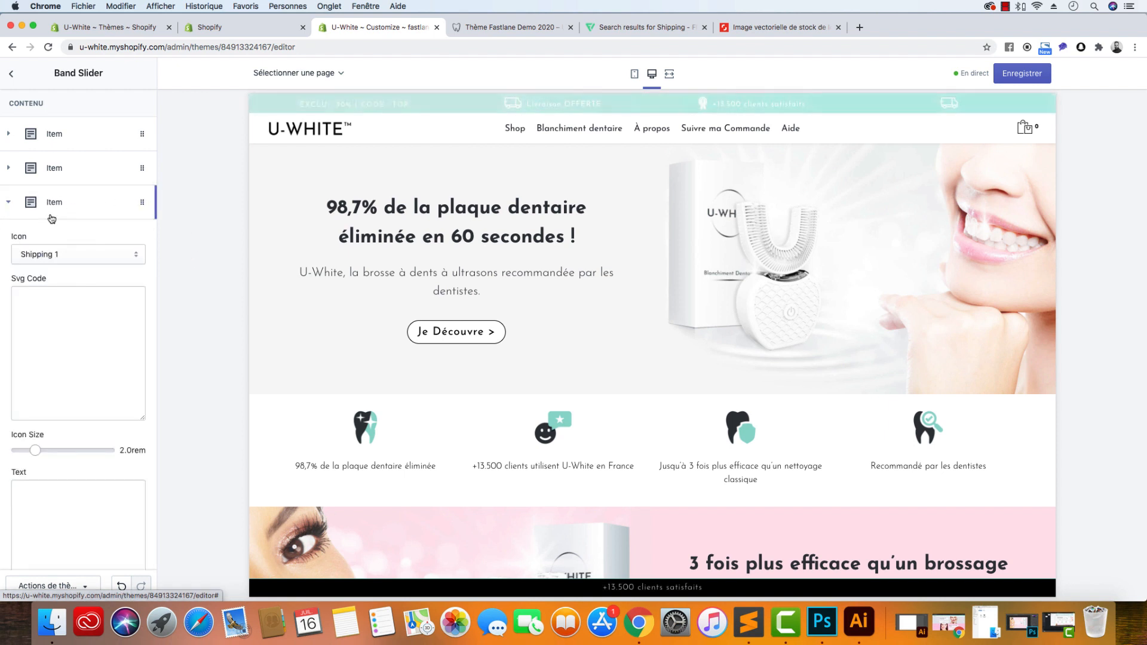
click(749, 622)
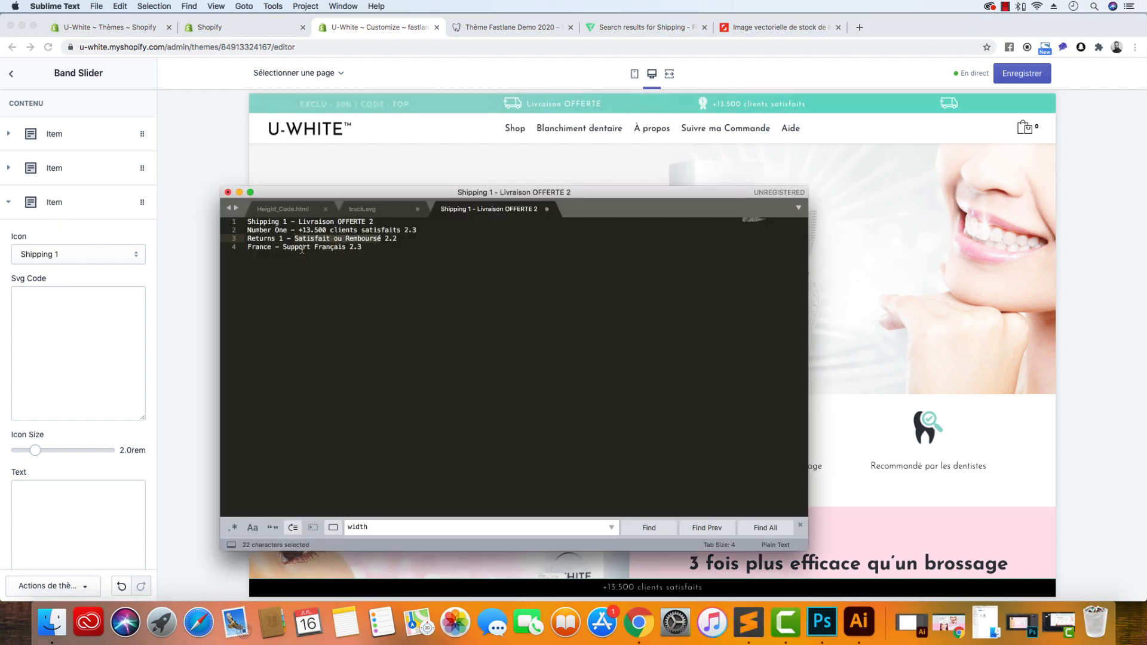
drag(346, 248, 284, 247)
key(super+c)
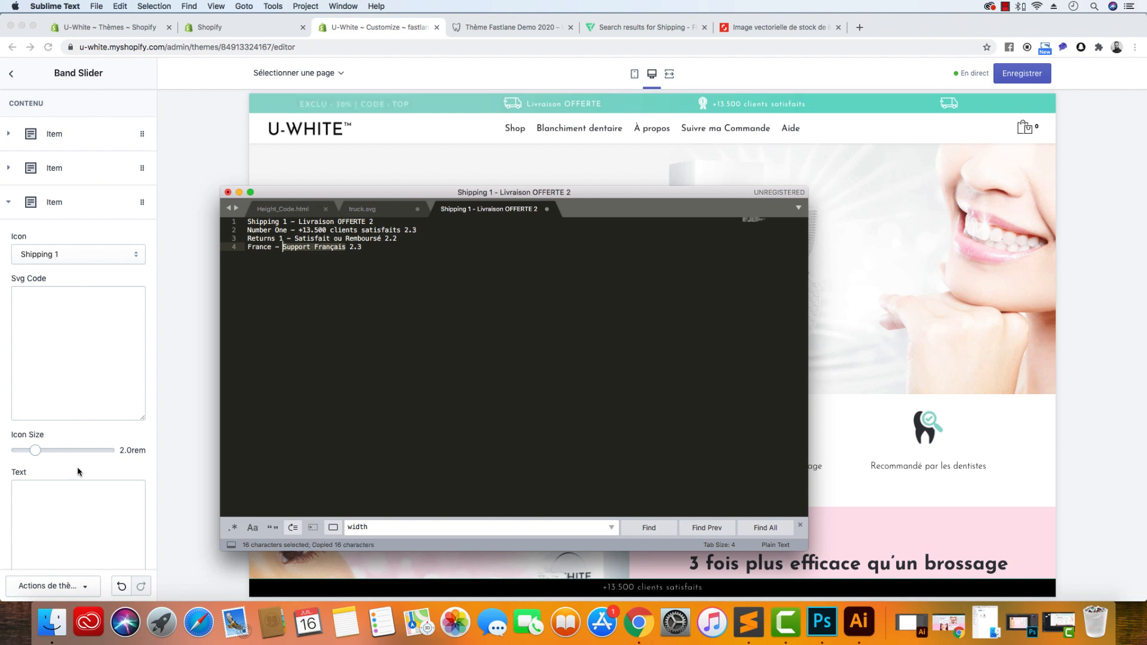
click(86, 487)
key(super+v)
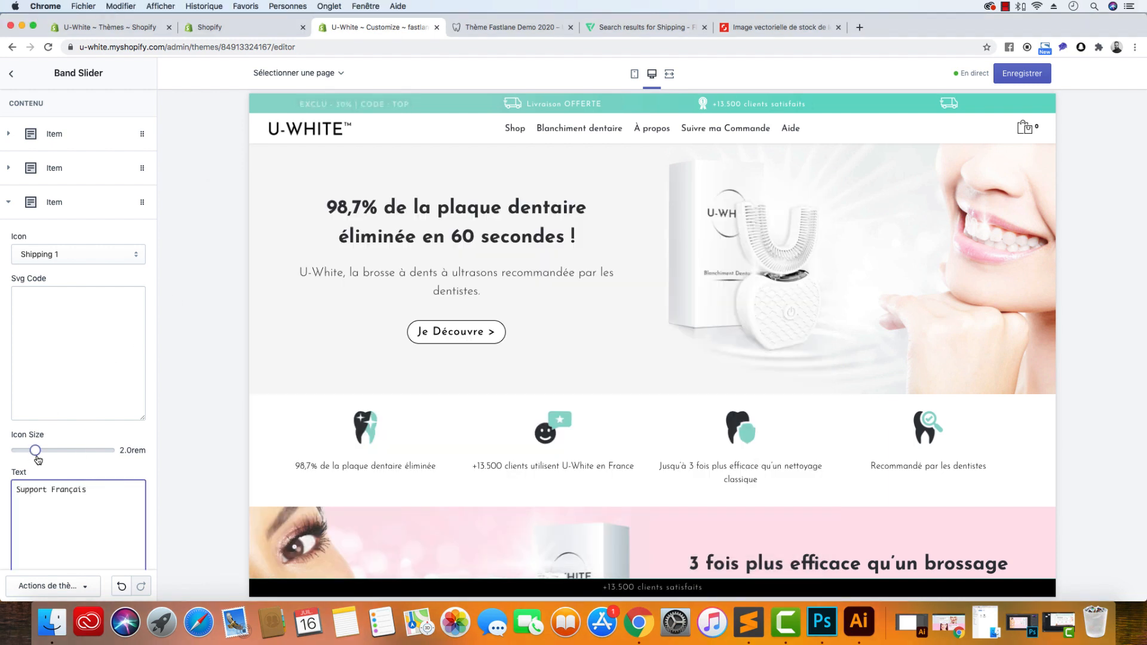
Set the "Support Français" item's icon size to 2.3rem and its icon to France, and collapse the item
drag(35, 450, 37, 452)
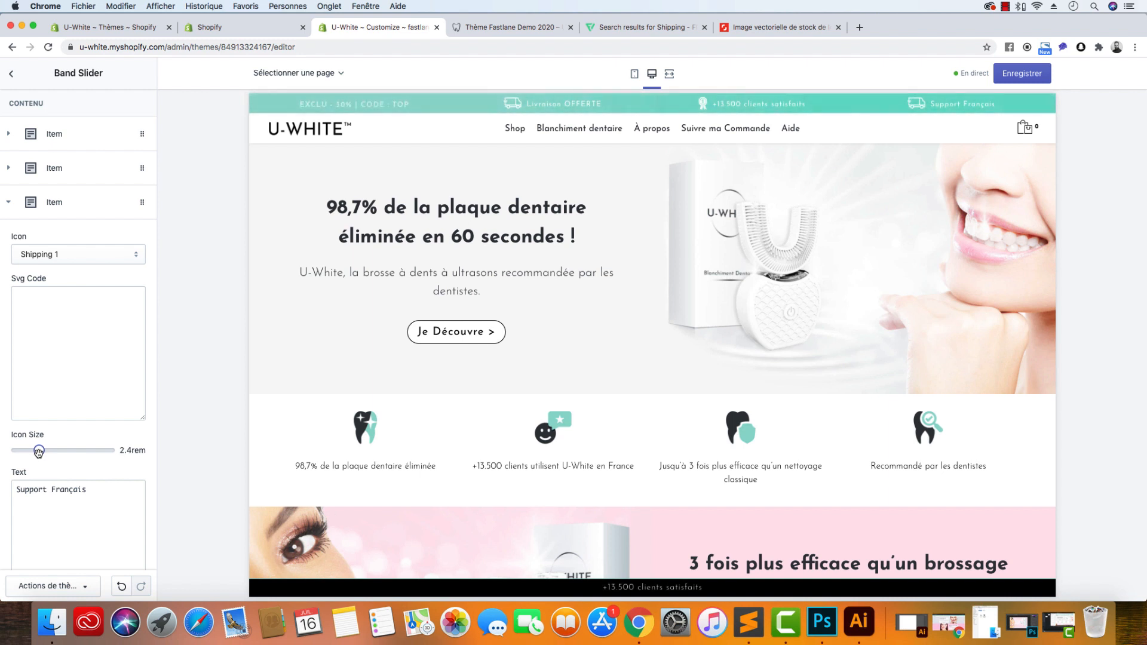
click(102, 254)
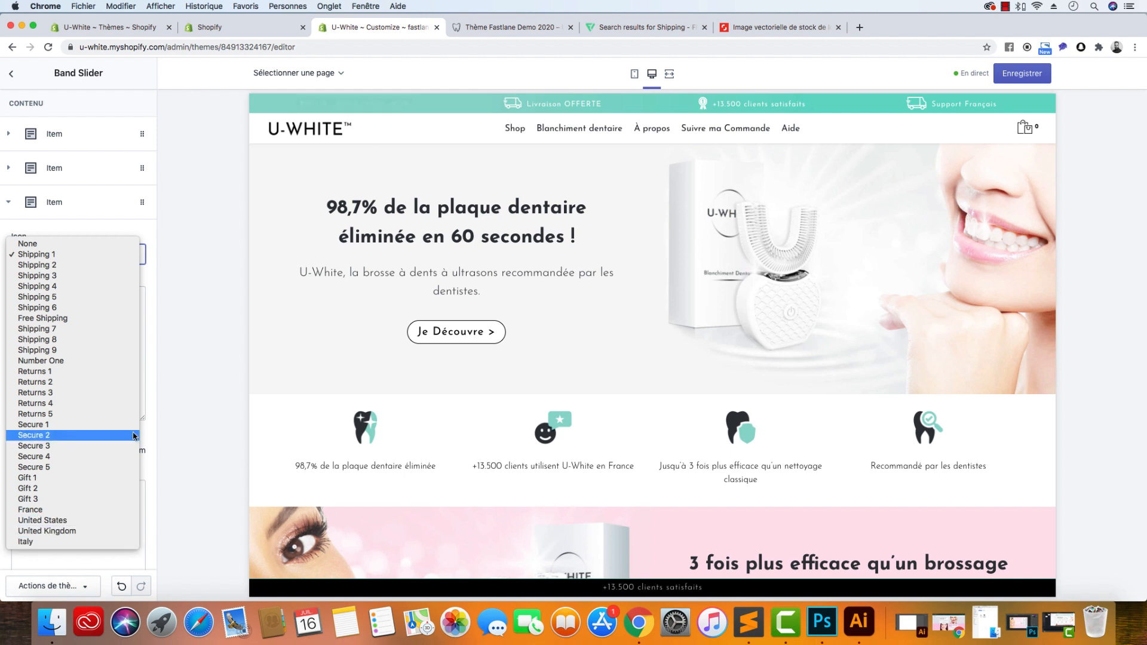
click(31, 509)
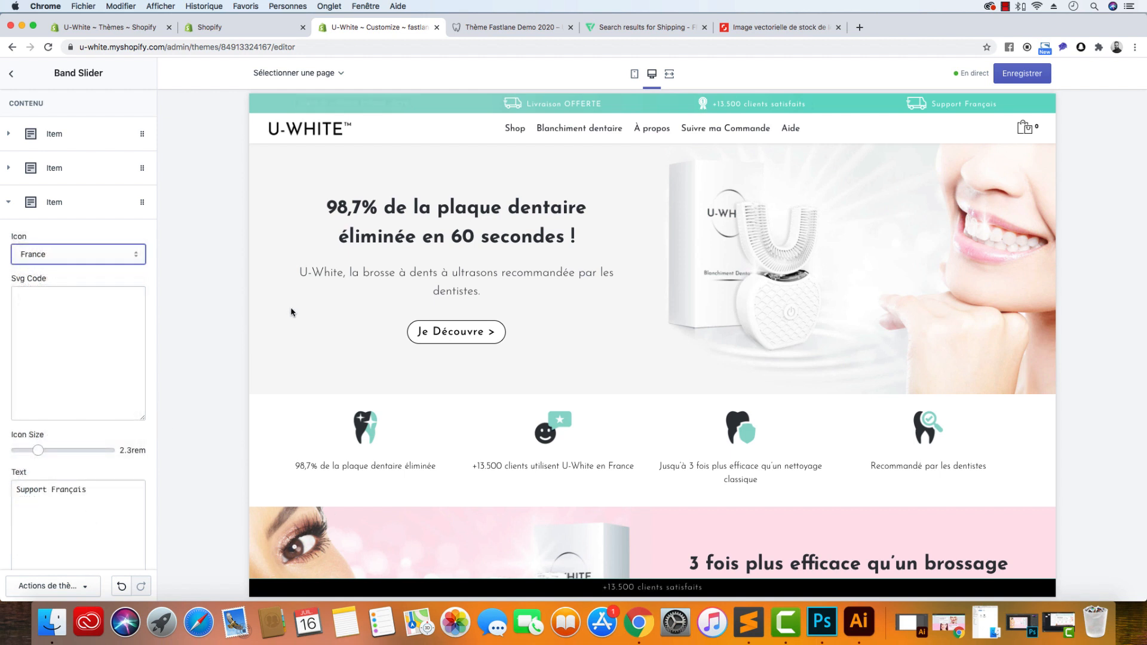
click(7, 203)
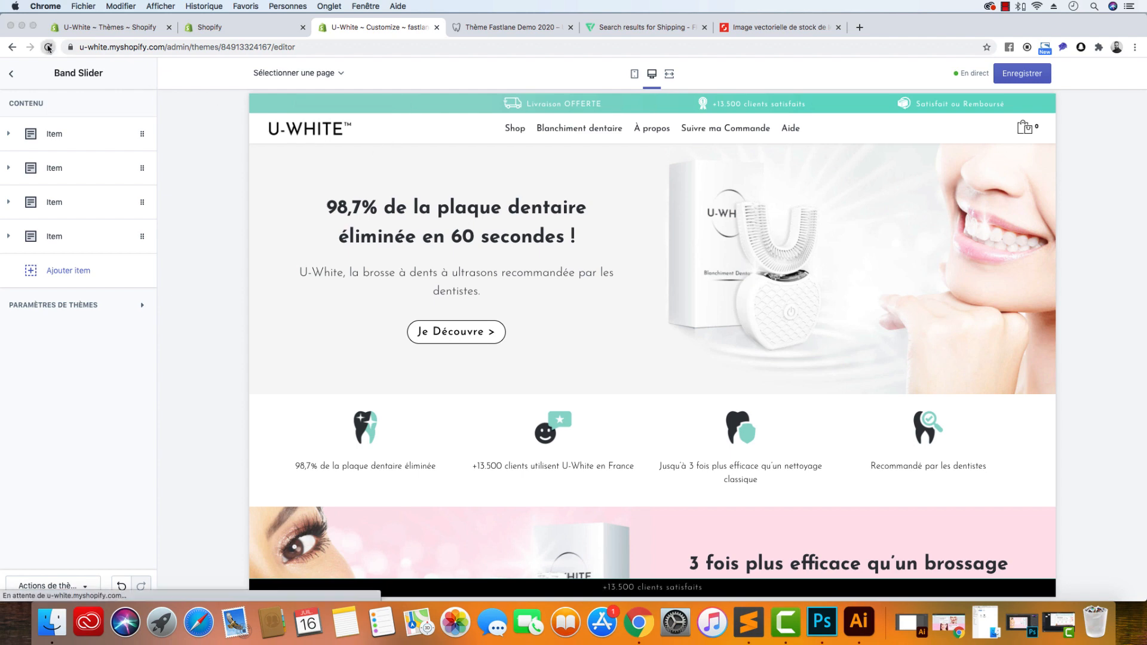
Reload the theme editor and open the Fastlane Editor app from the store's installed applications
click(48, 47)
key(Return)
click(120, 30)
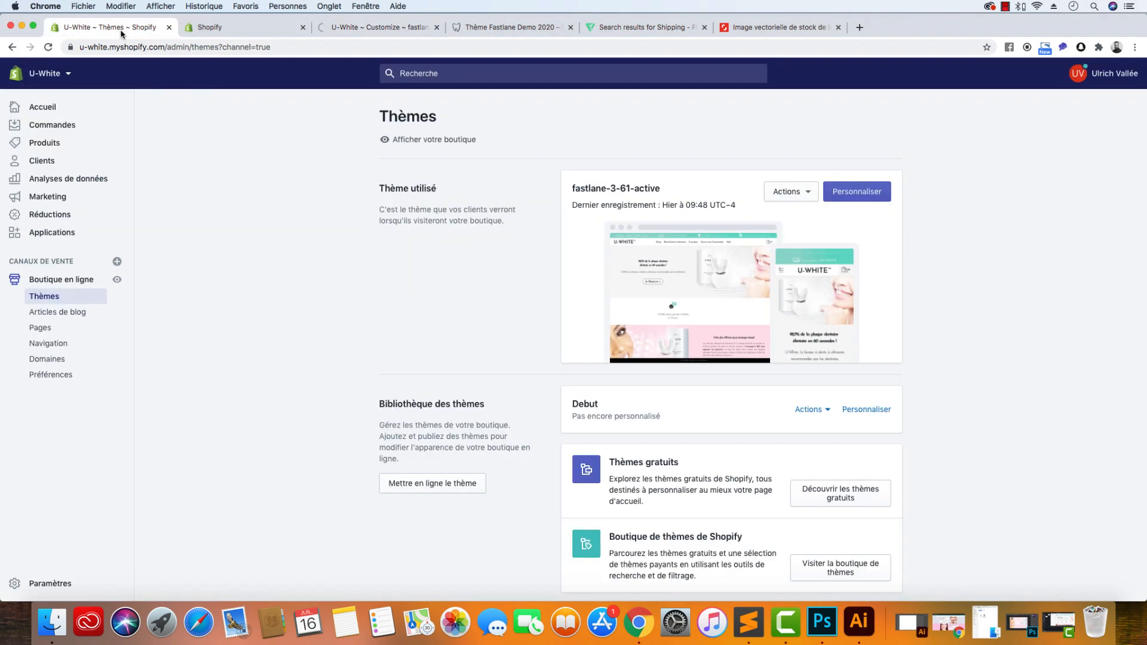
click(43, 237)
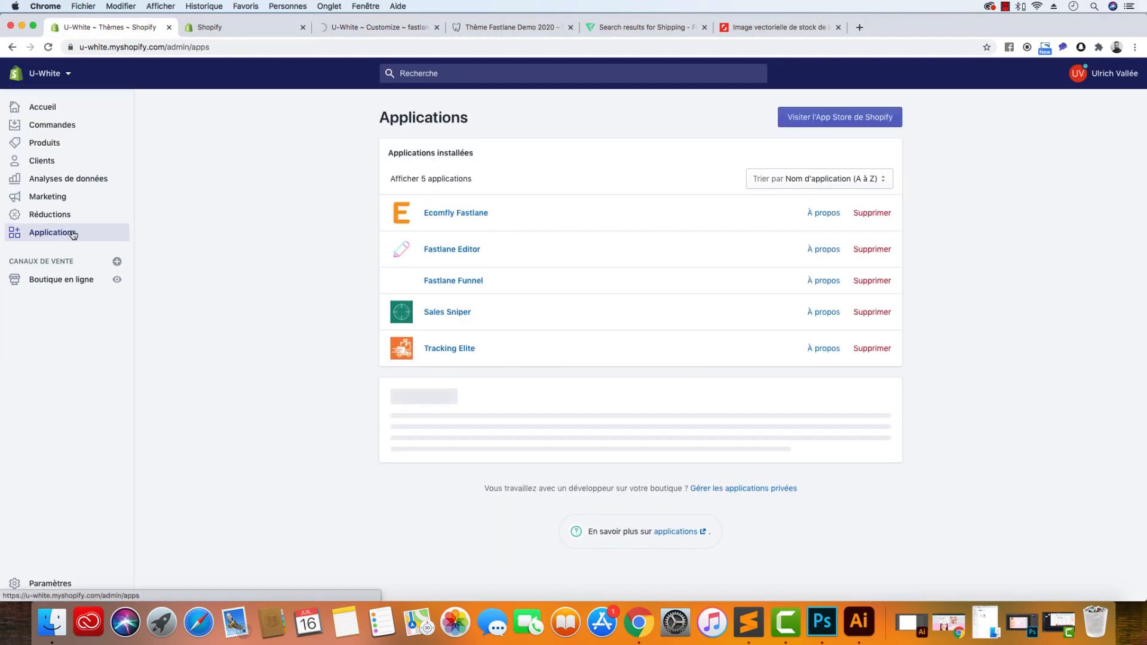
click(449, 250)
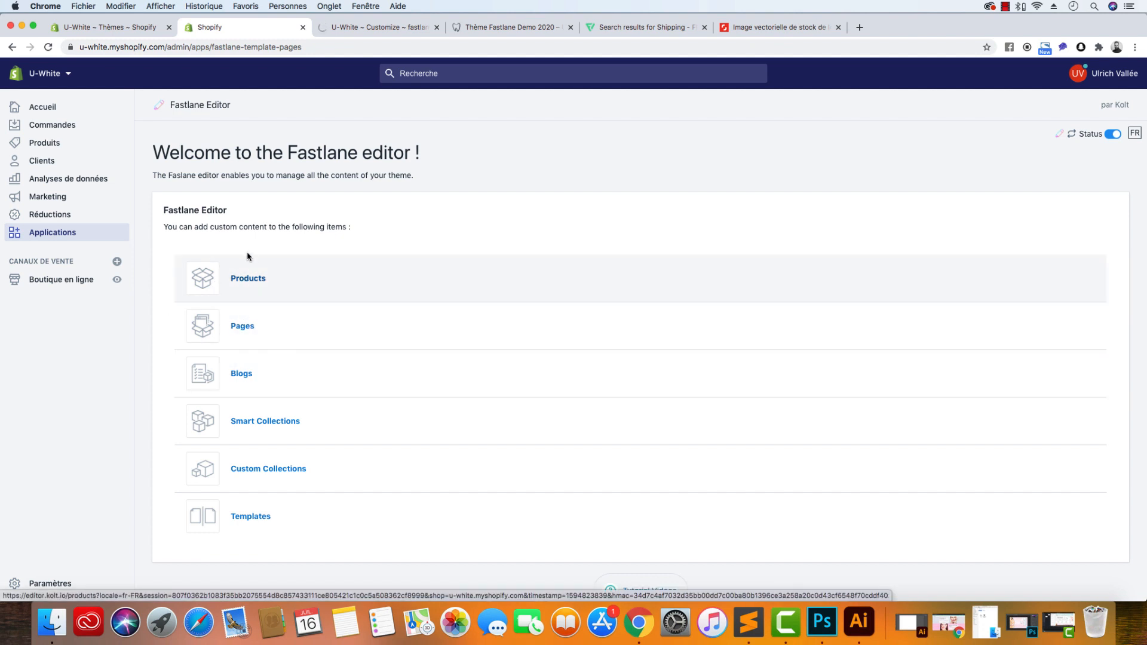
Open the Settings section of the product "U-WHITE™ | La Brosse à dents Intelligente Noir" and look over its options
click(254, 282)
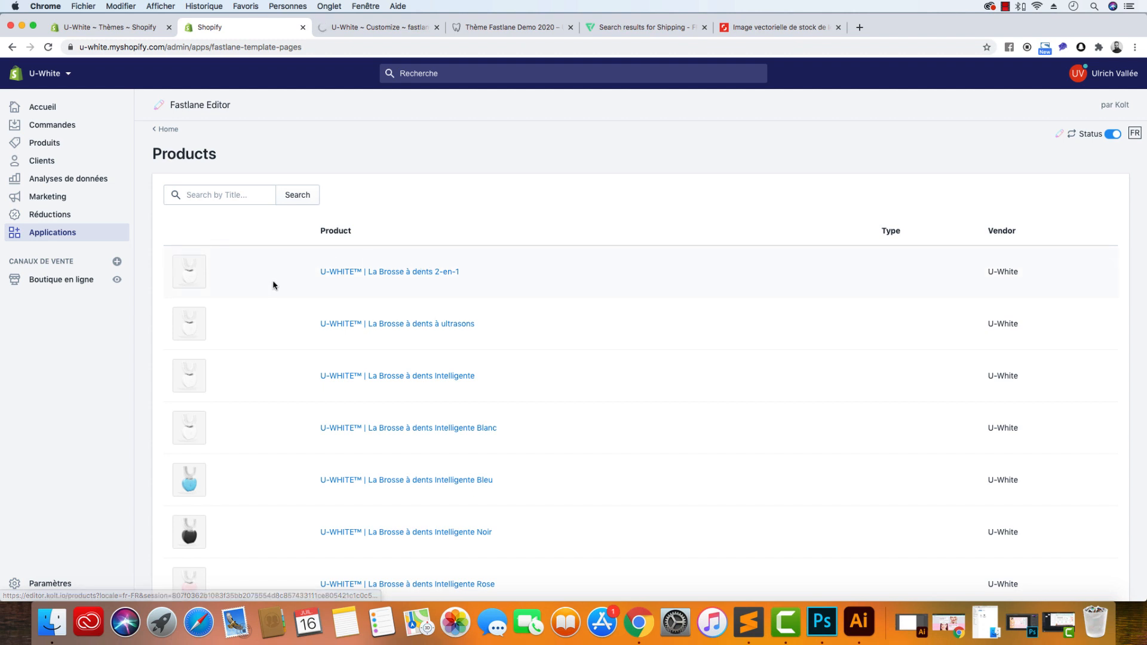
click(368, 533)
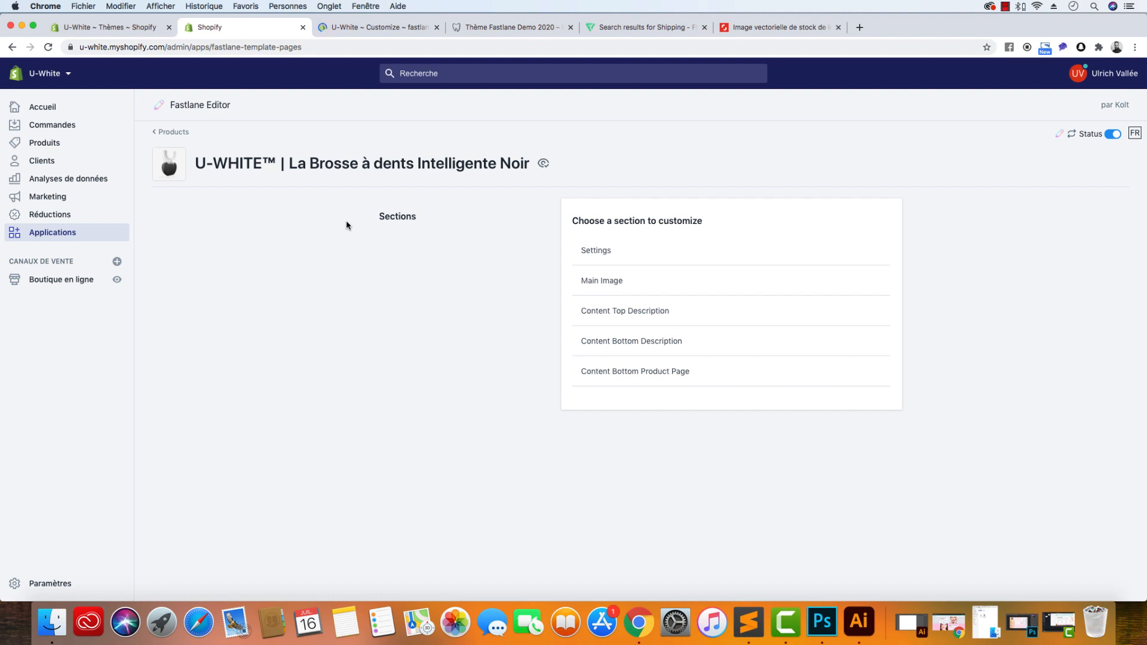
click(598, 253)
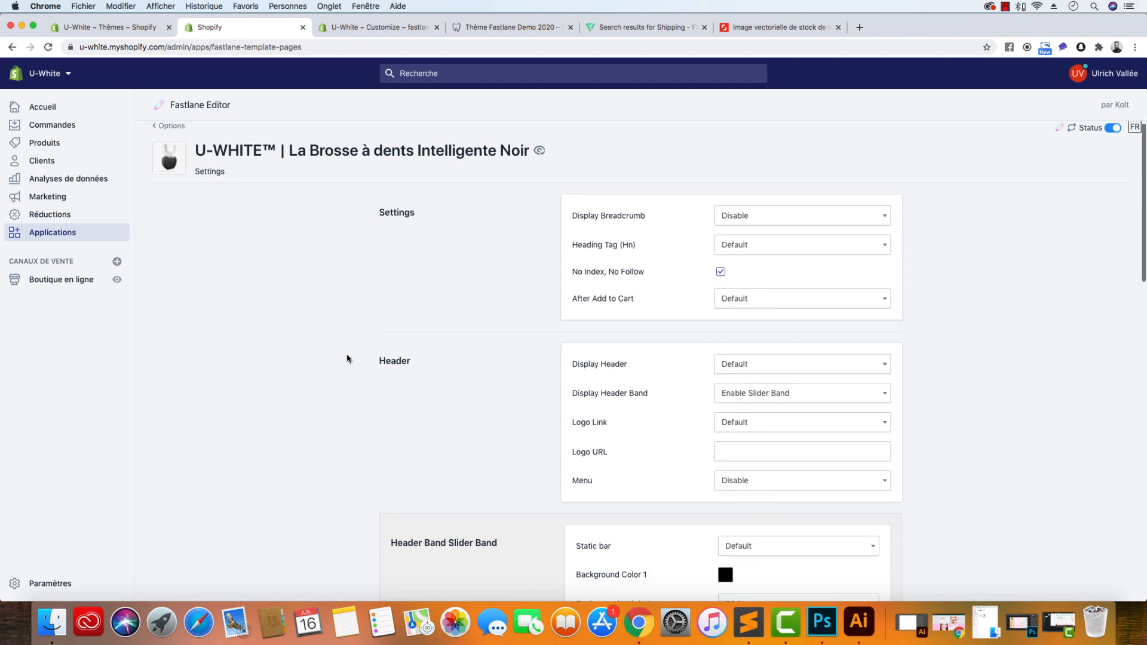
scroll(347, 359, down, 7)
scroll(347, 358, up, 5)
scroll(347, 359, up, 1)
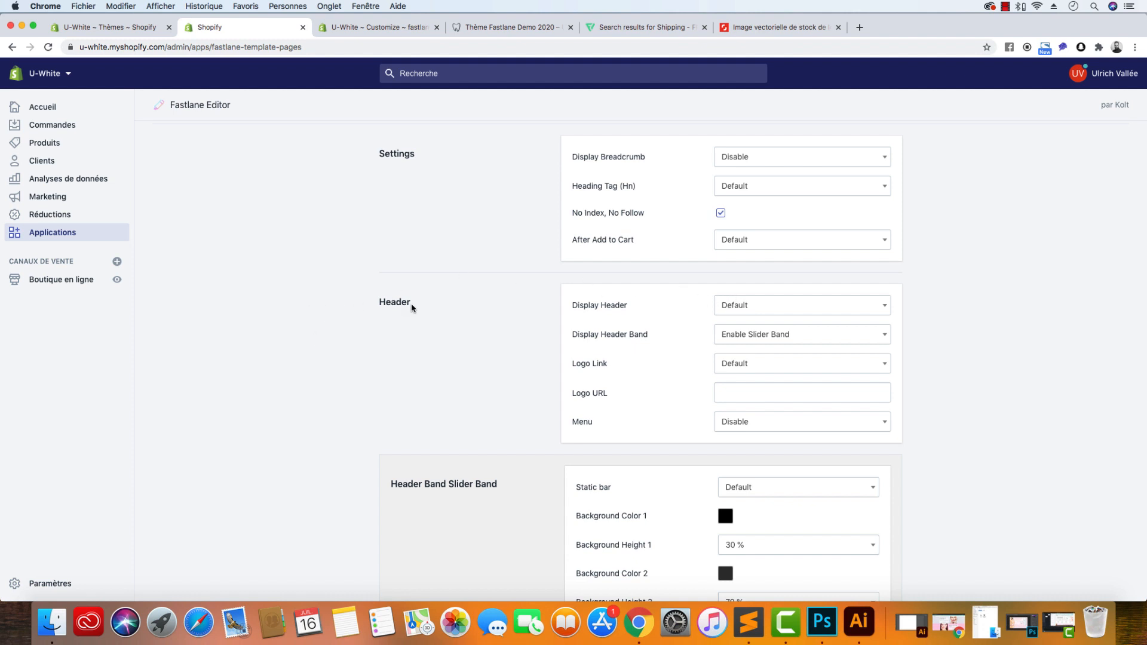
Try Default and Enable Static Text for the product's Display Header Band, and examine the Header Band Static Text settings
click(833, 339)
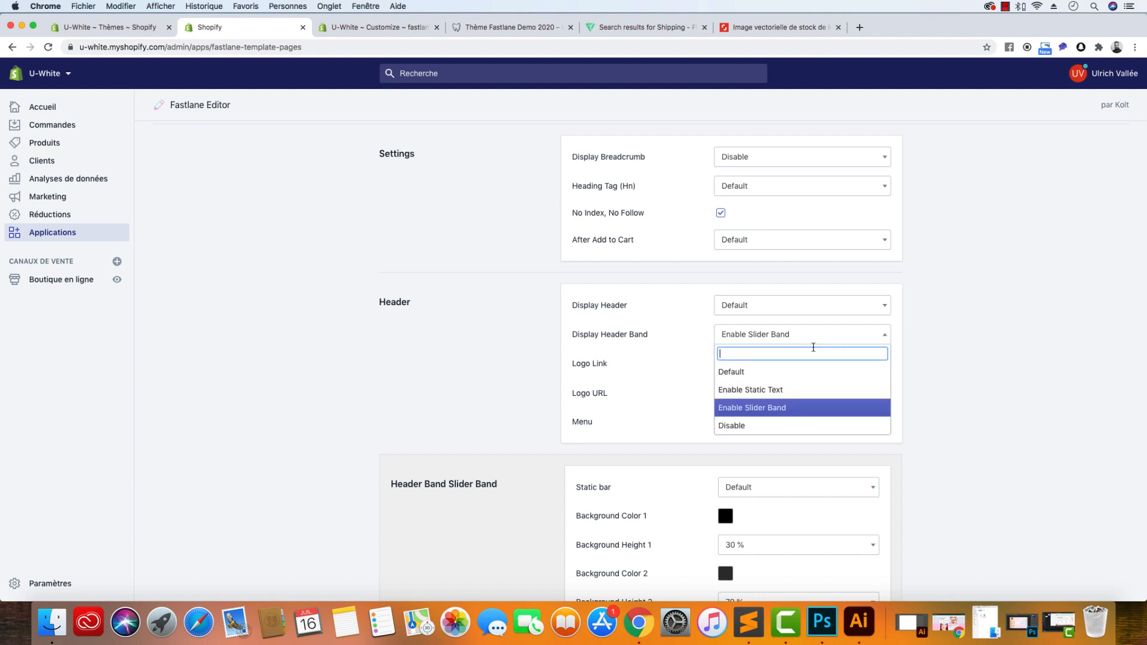
click(805, 371)
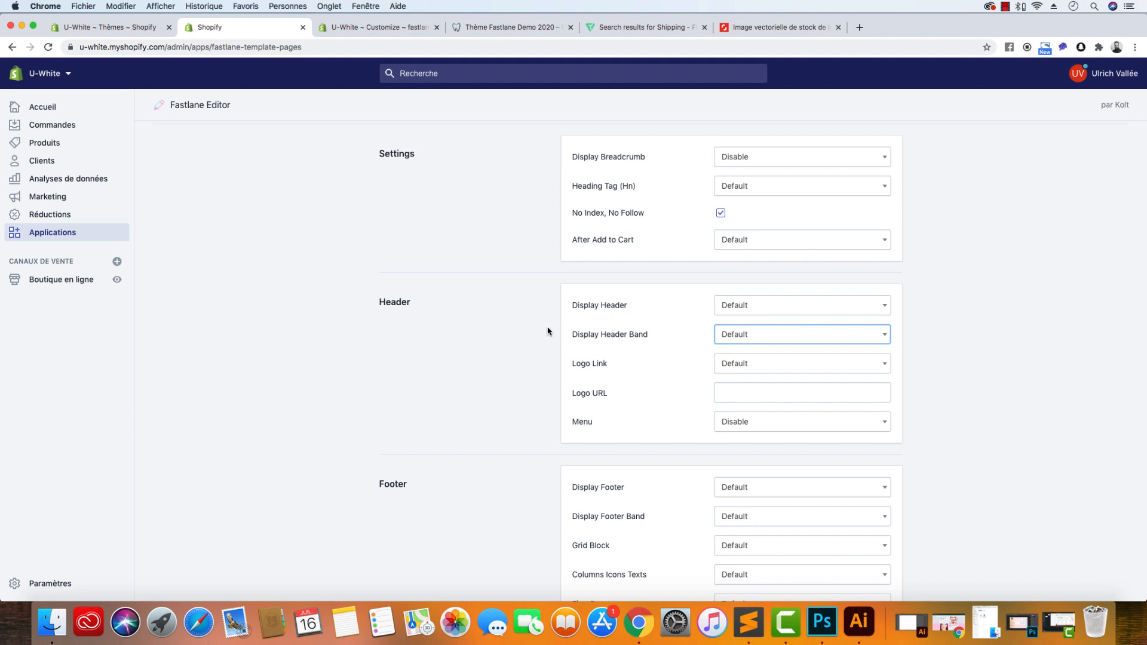
click(779, 337)
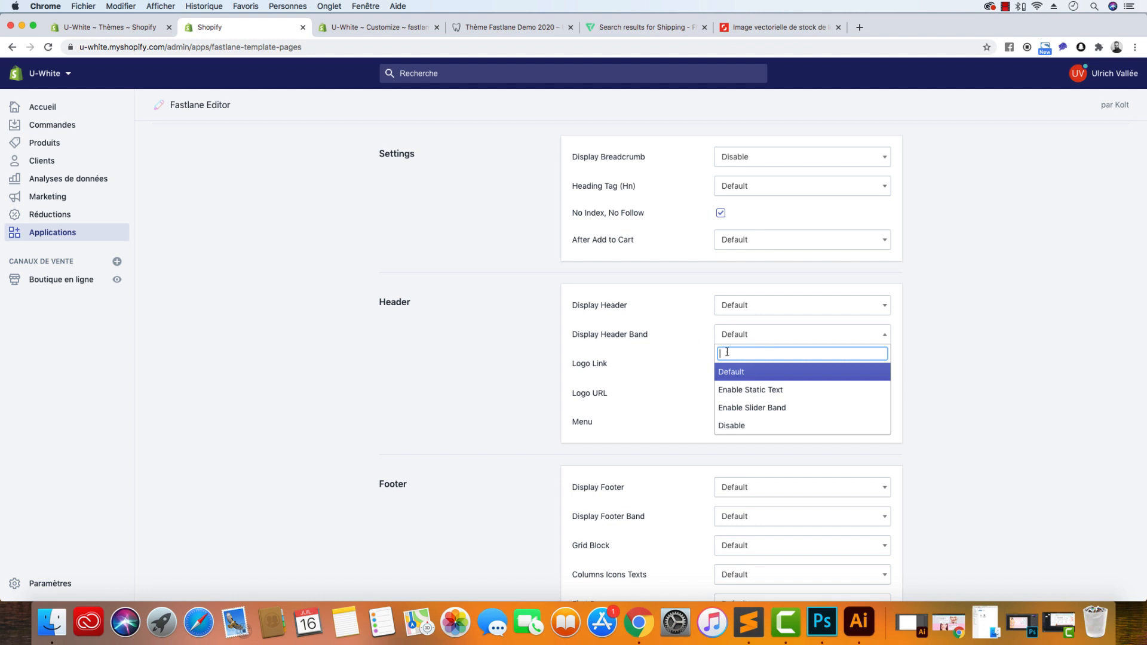
click(768, 394)
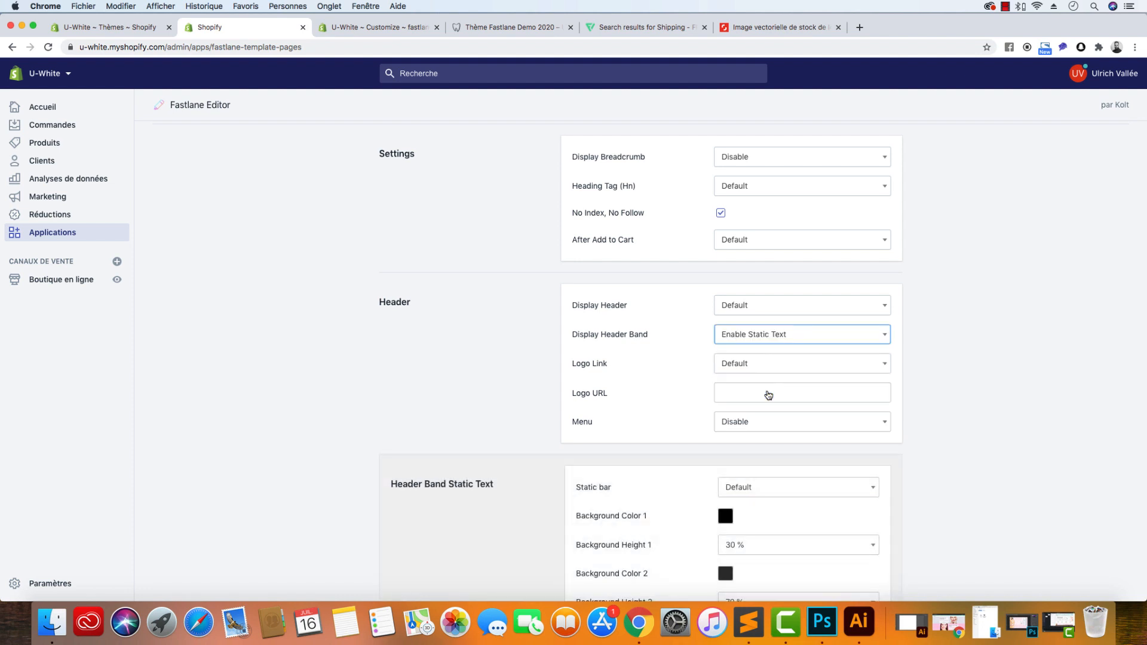
scroll(488, 433, down, 5)
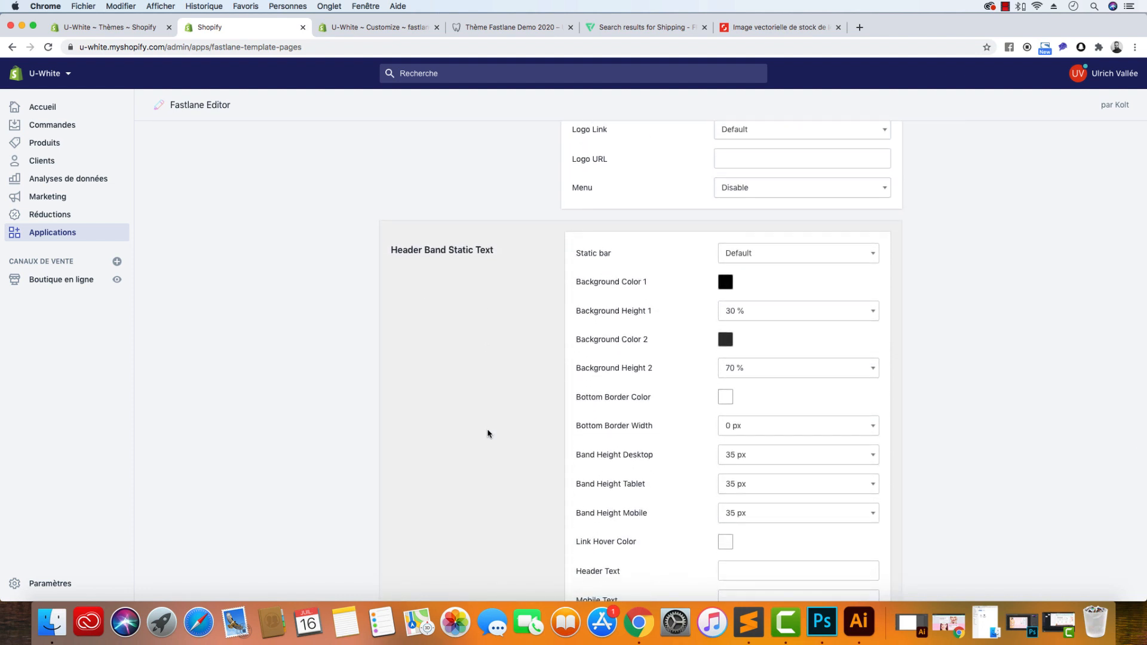
scroll(515, 429, down, 3)
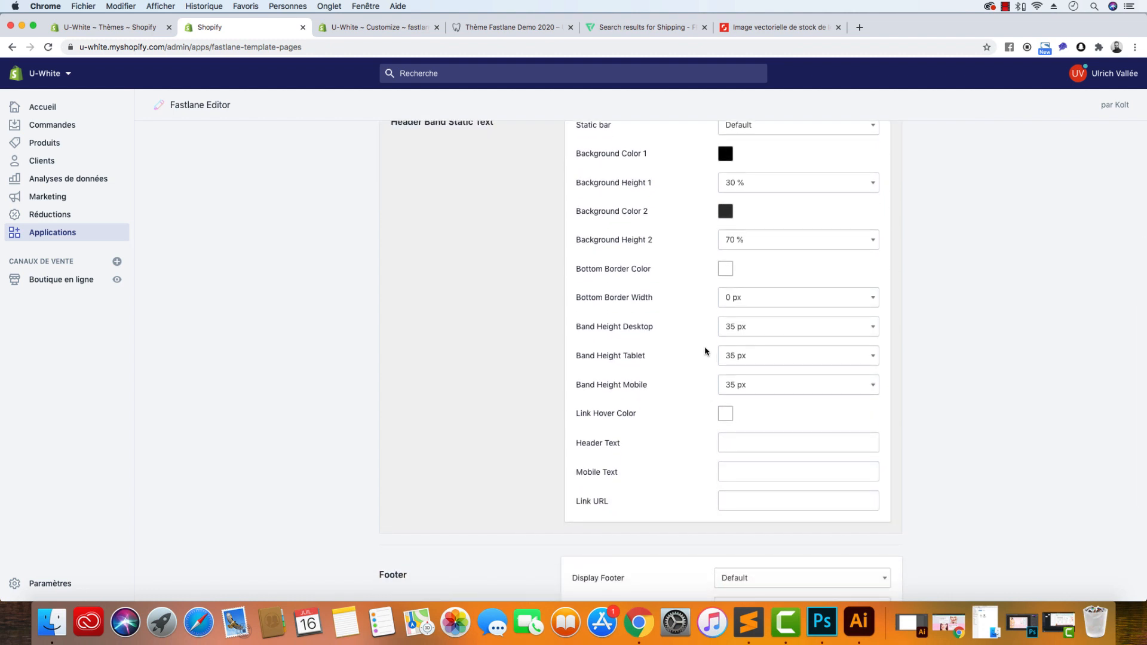
scroll(552, 358, up, 7)
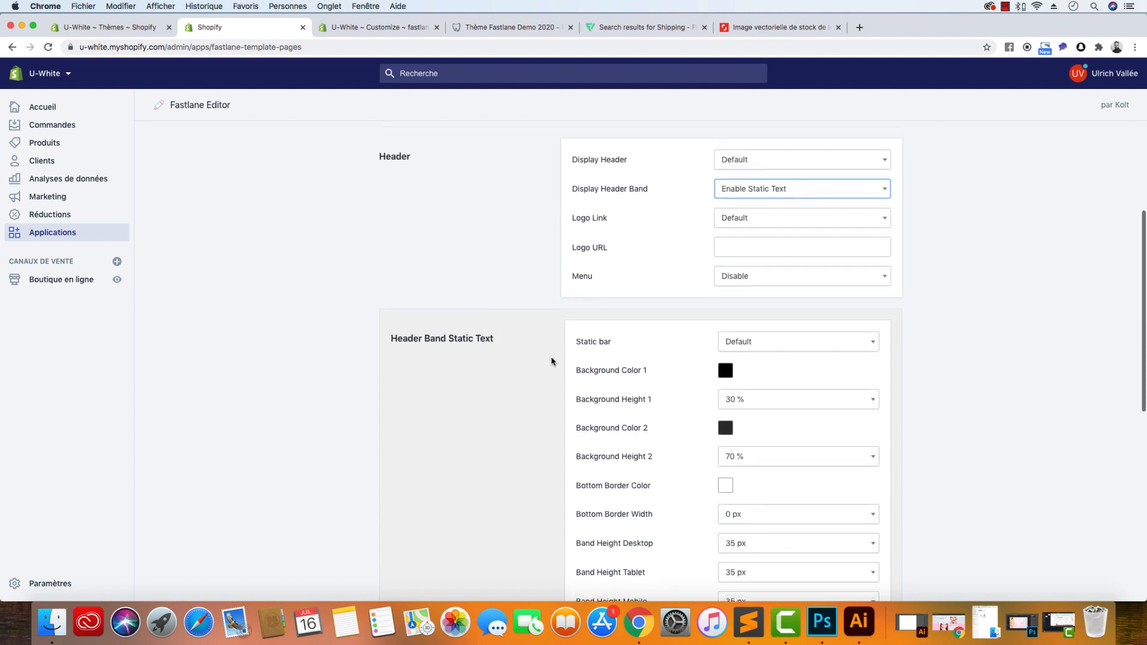
Set the product's Display Header Band to Enable Slider Band and check the available Static bar choices
click(786, 304)
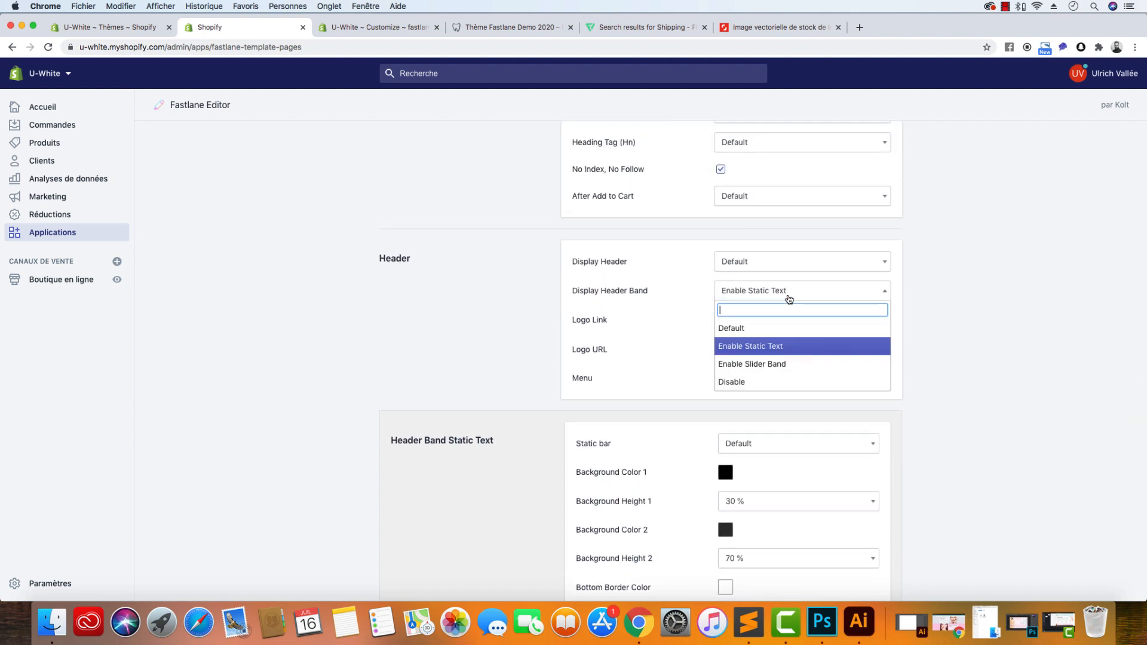
click(773, 365)
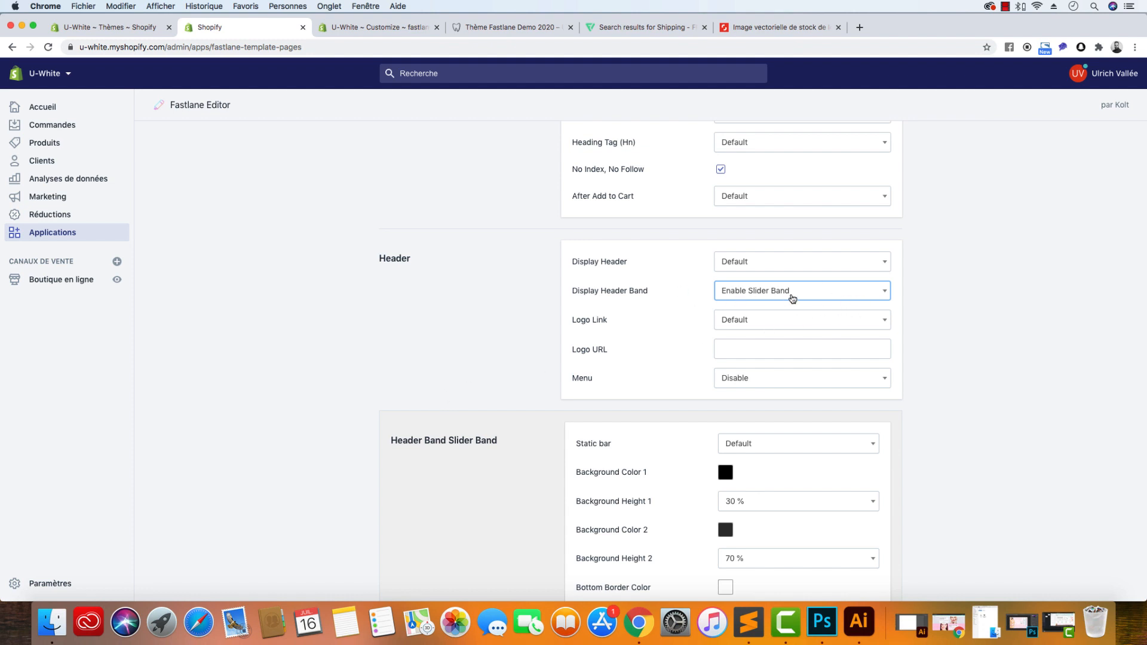
scroll(599, 399, down, 4)
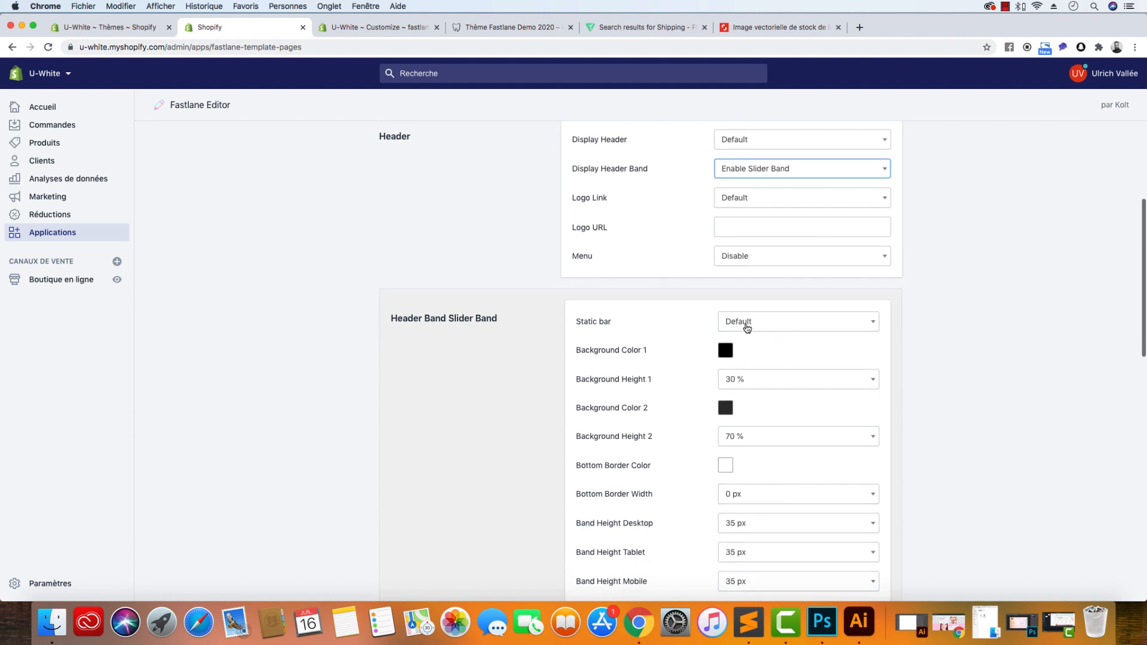
click(746, 328)
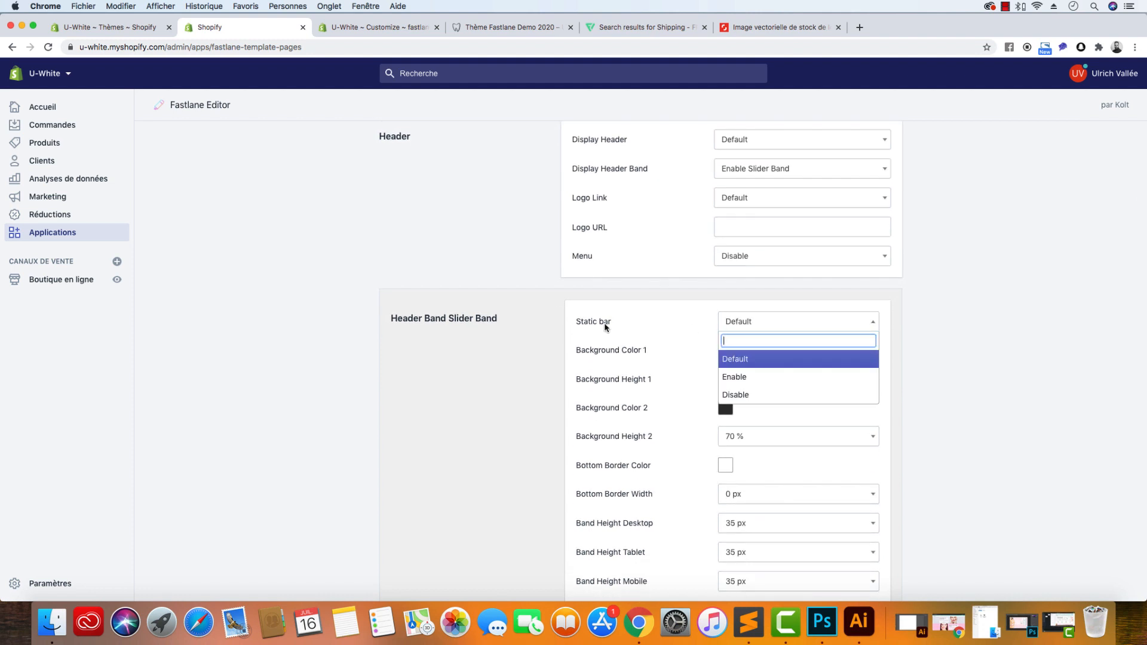
click(972, 354)
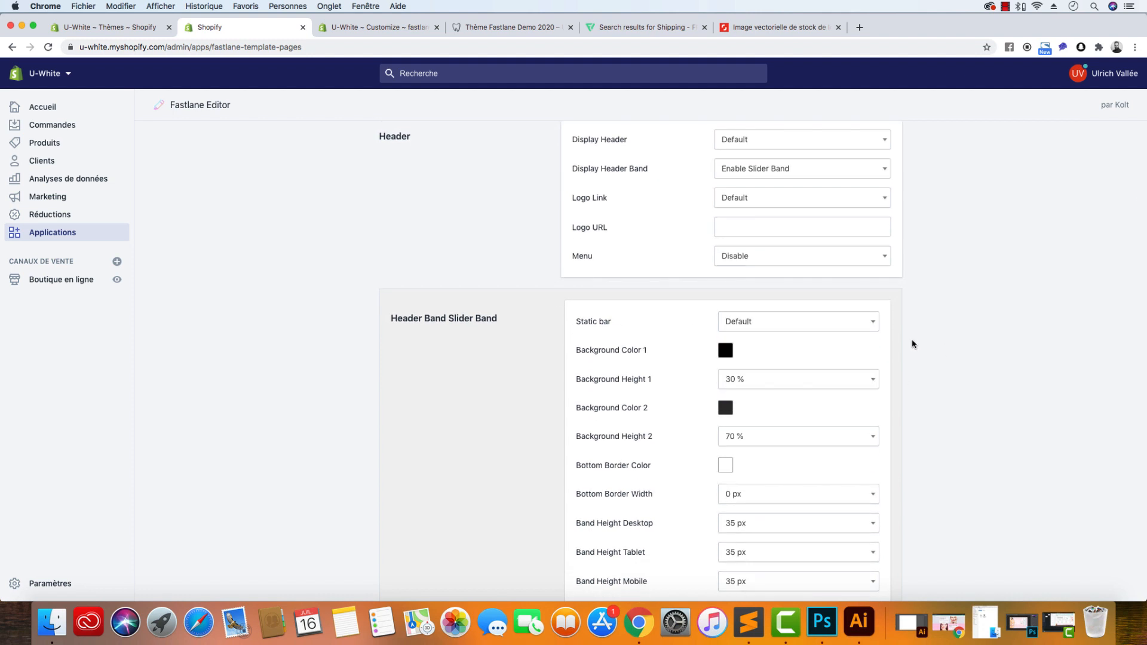
Inspect the slider band's Background Color 1 and Background Color 2 pickers, then its border and band height settings
click(725, 350)
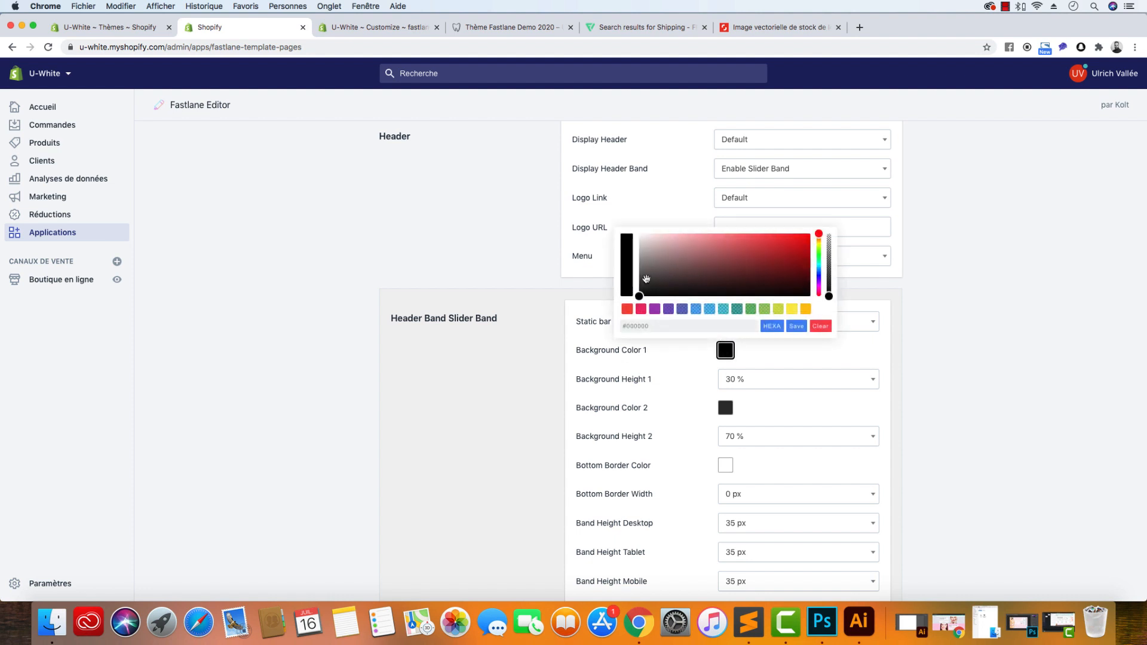
click(801, 328)
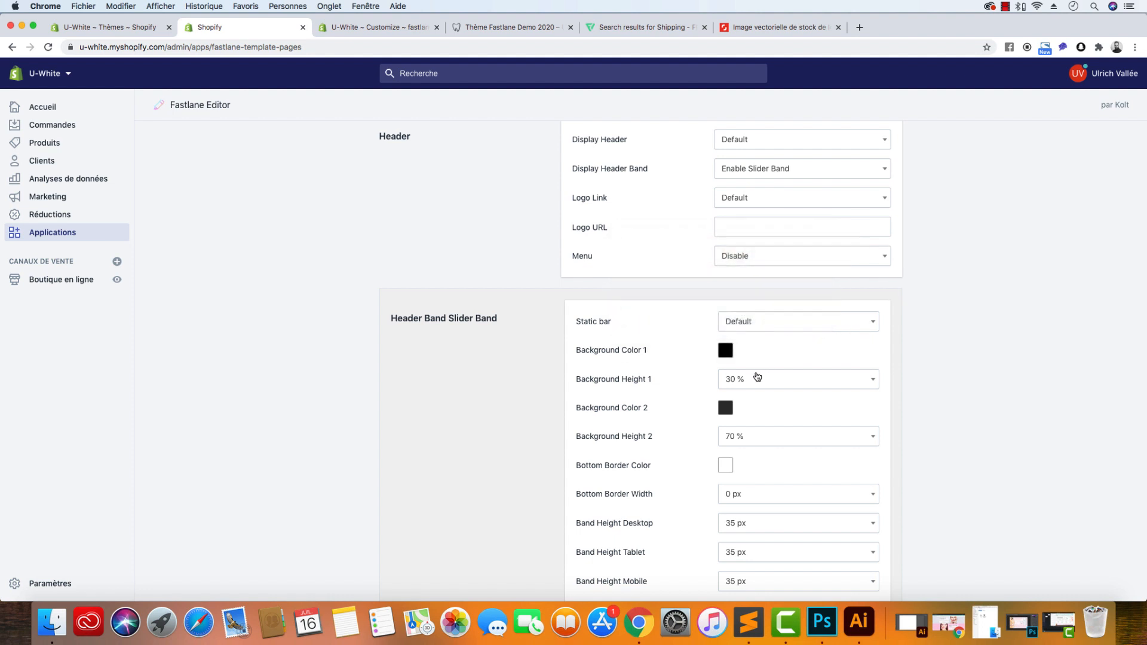
click(725, 409)
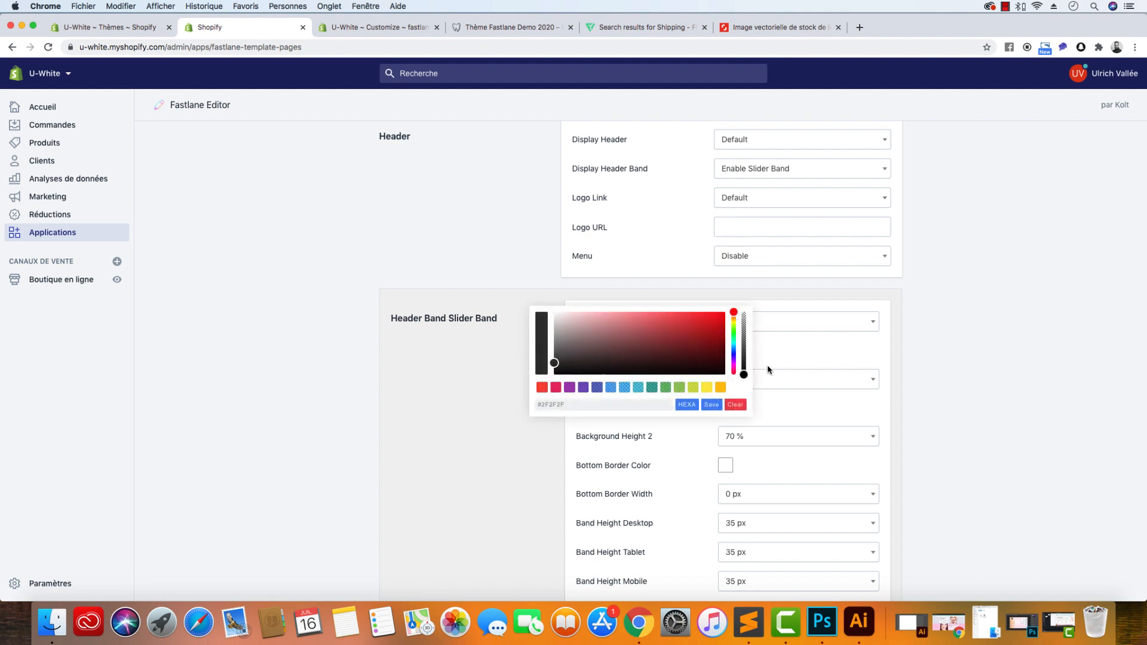
click(944, 349)
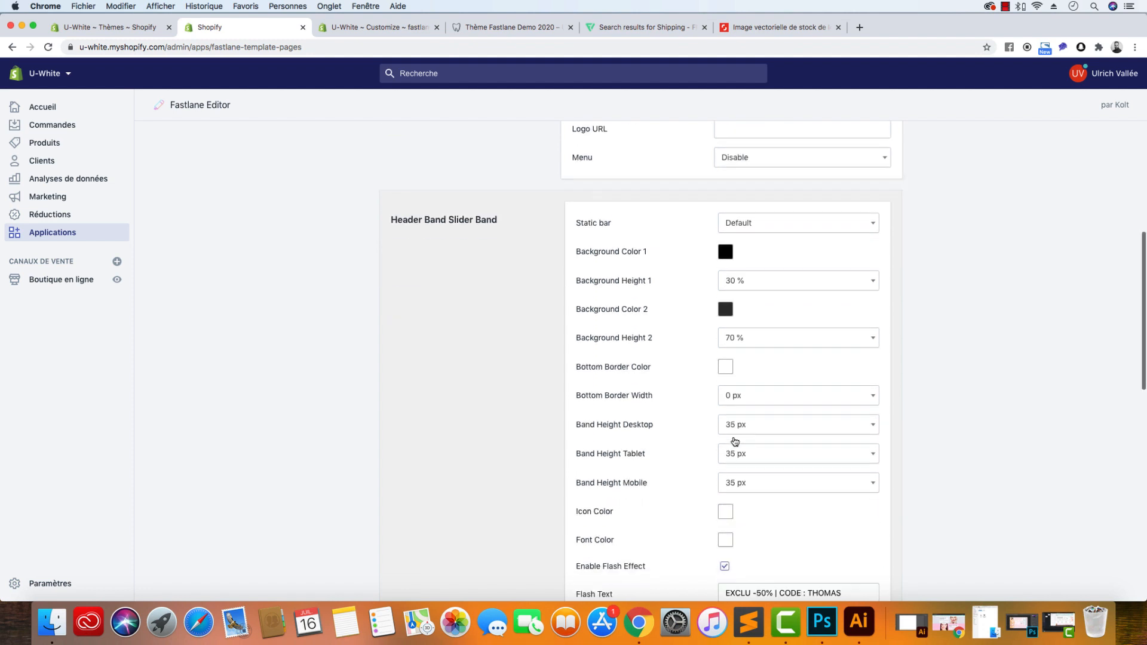
scroll(733, 440, down, 5)
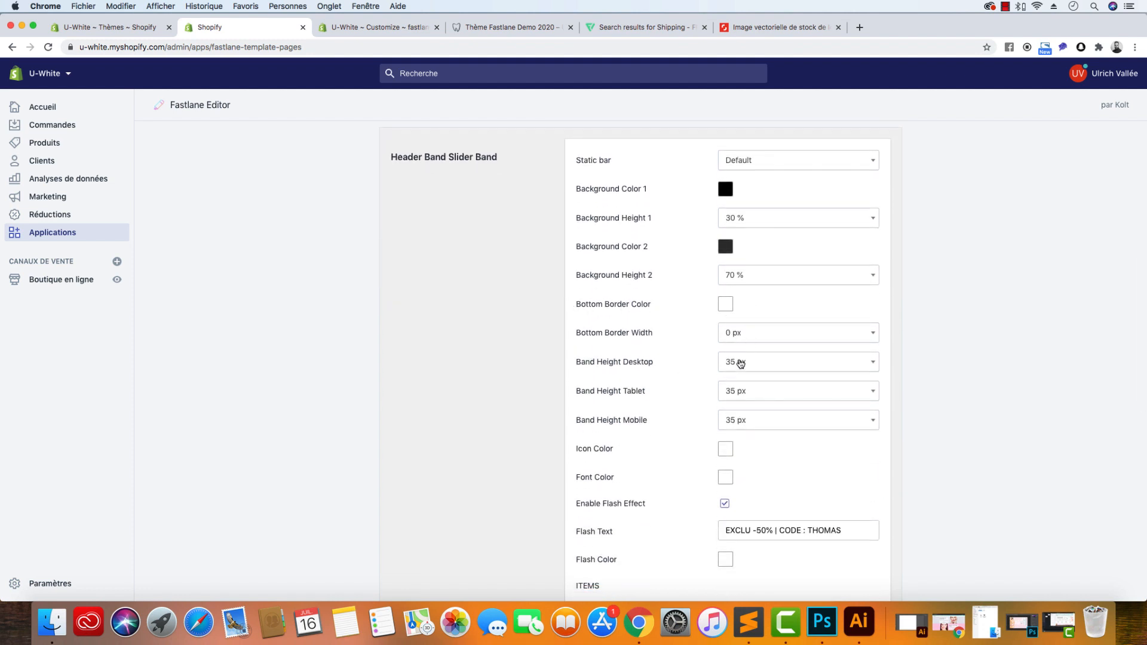
scroll(651, 459, down, 1)
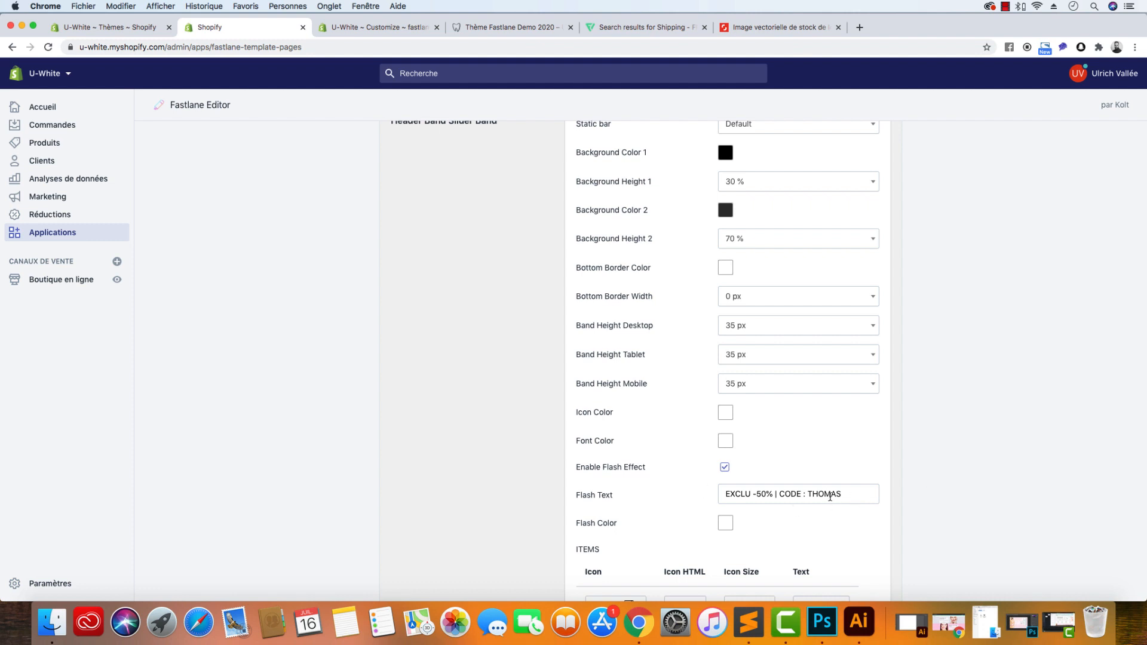
Examine the slider band's Flash Text and the icon, Icon HTML, size and text fields of its items
drag(842, 492, 814, 493)
click(755, 495)
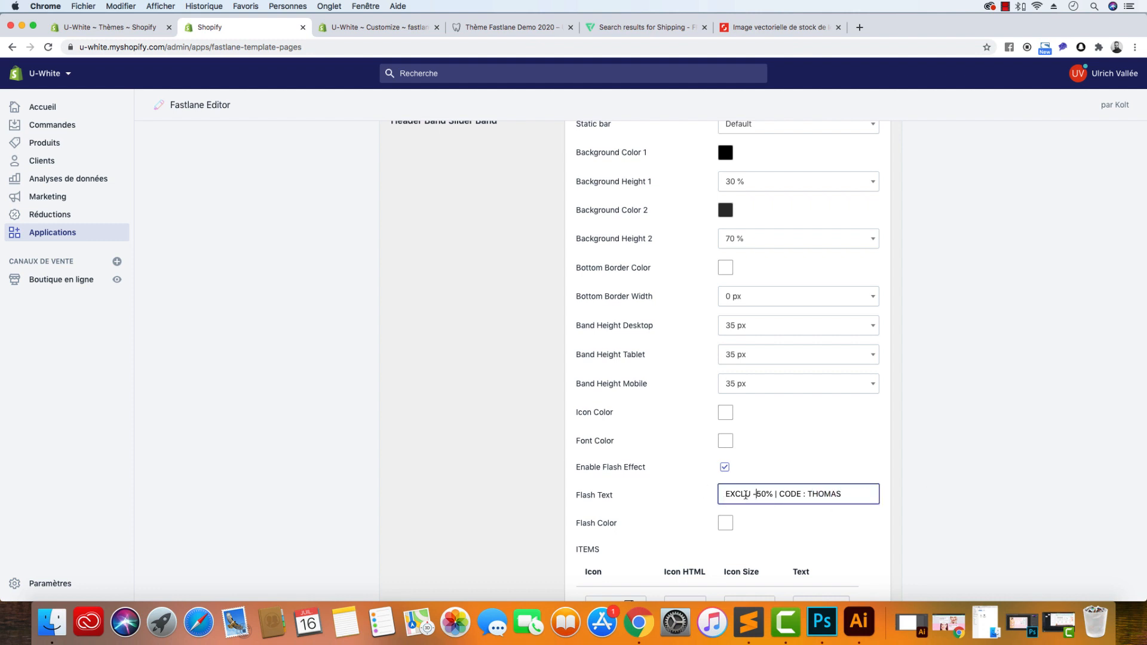
drag(844, 494, 718, 495)
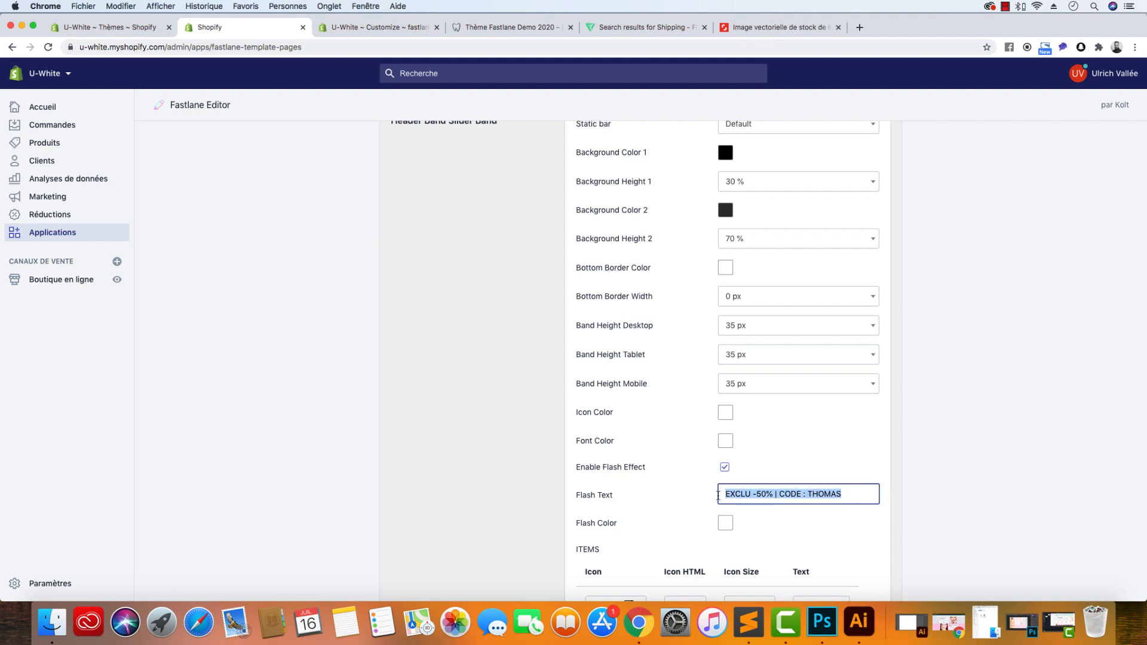
scroll(959, 492, down, 5)
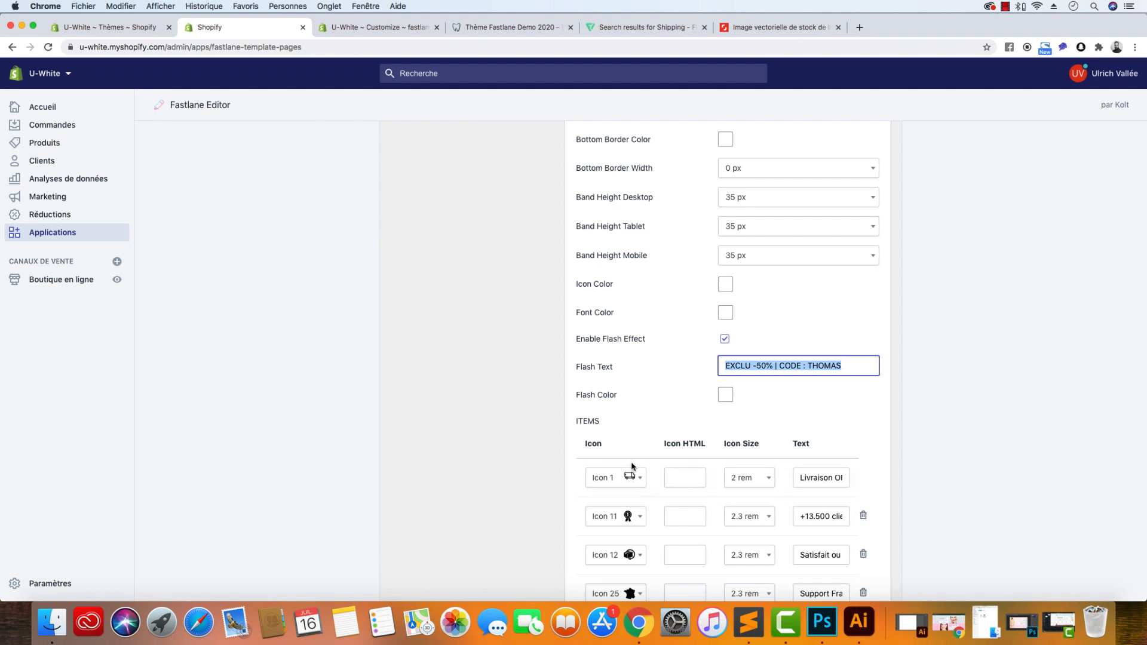
click(829, 366)
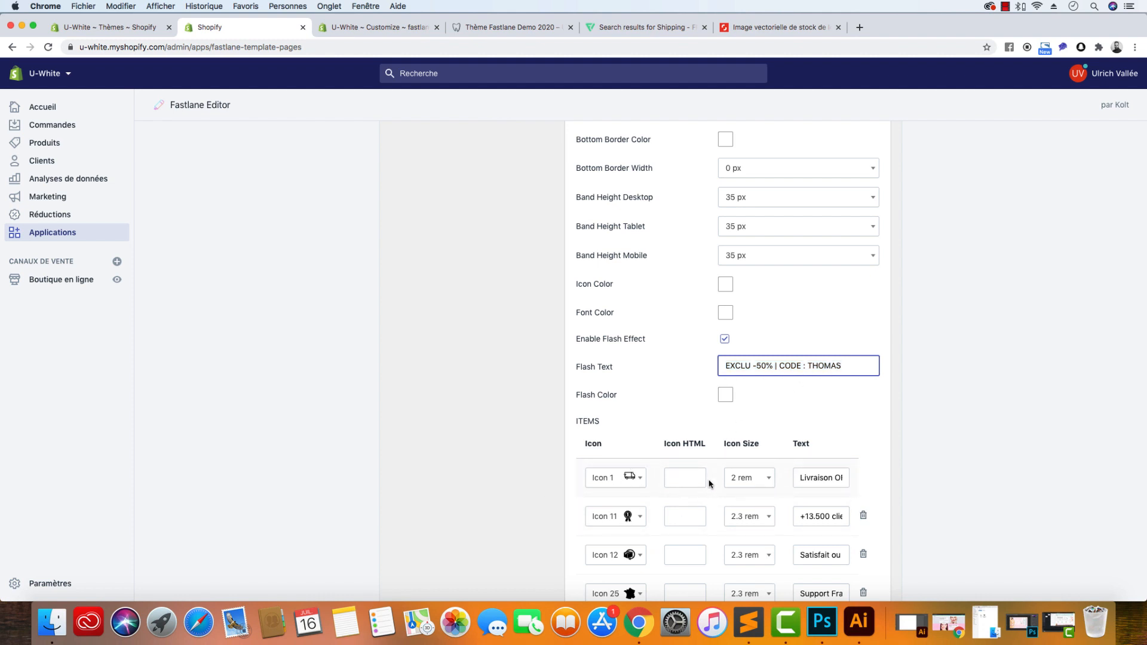
scroll(709, 484, down, 3)
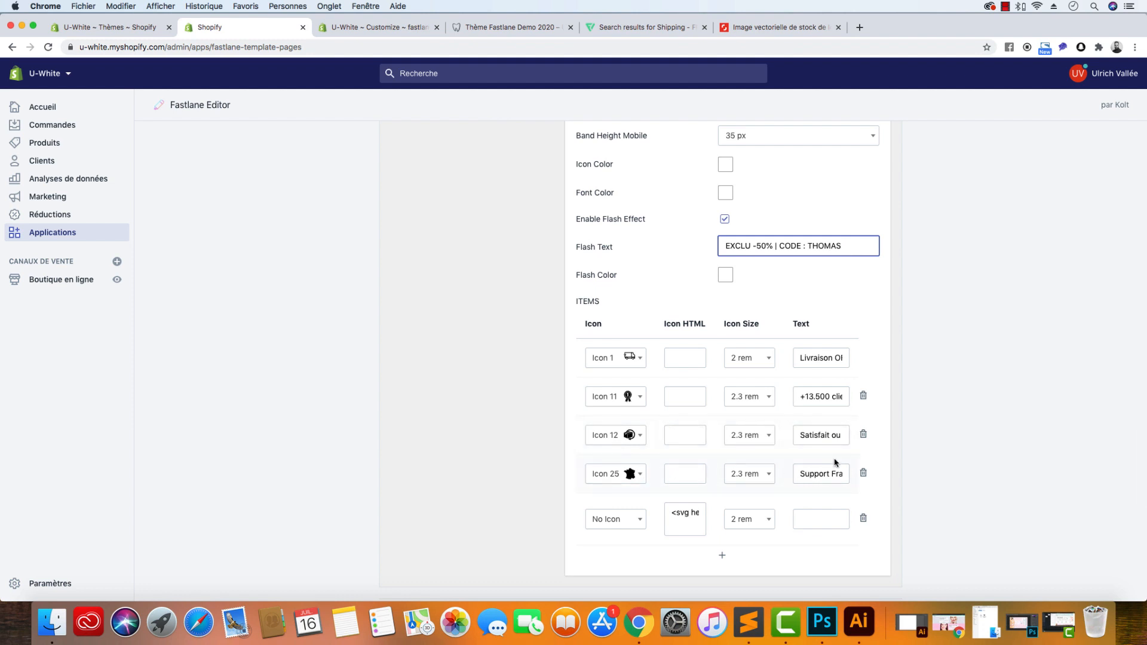
click(681, 364)
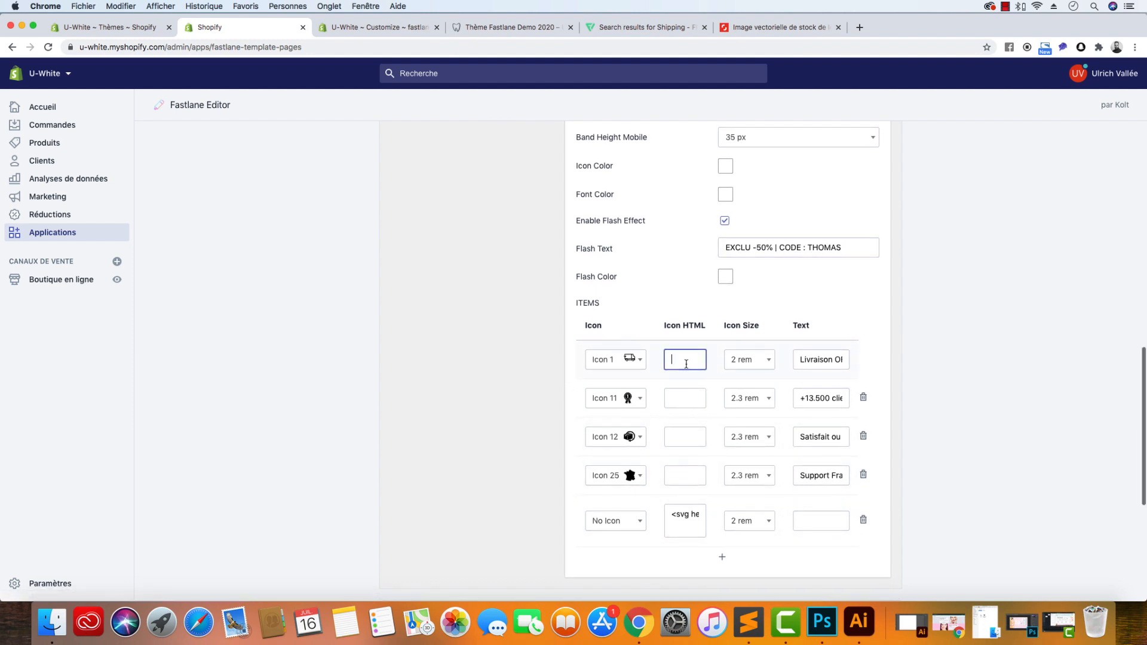
Delete all slider band items except the first one with the delivery truck icon
click(863, 519)
click(863, 475)
click(864, 435)
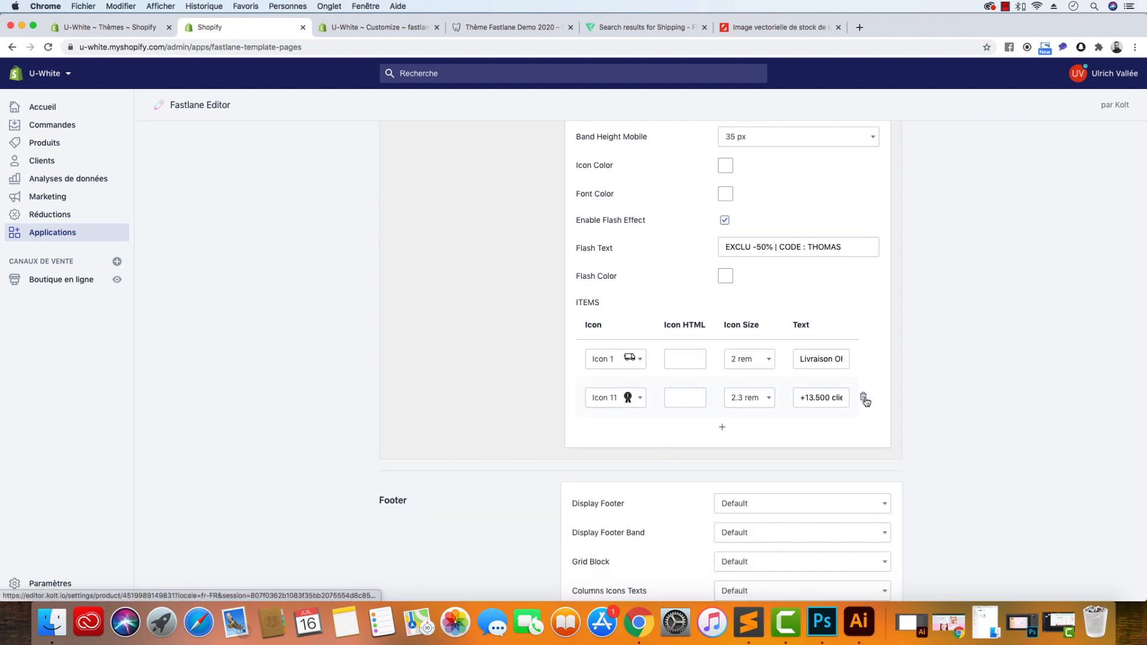
click(863, 397)
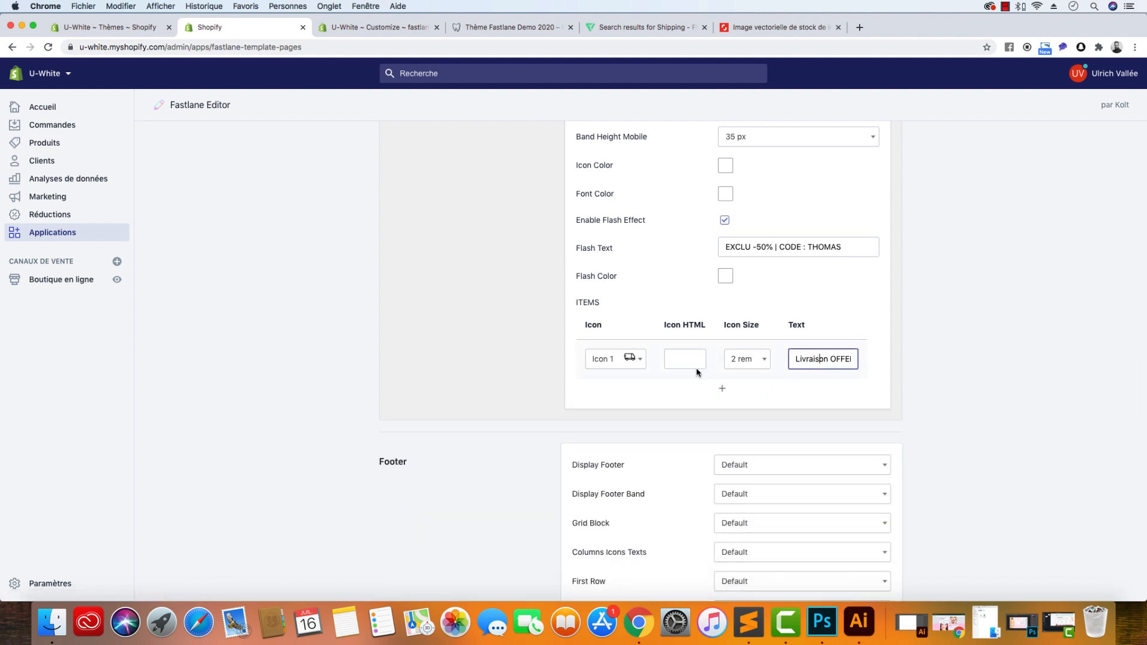
Try Icon 3 for the remaining "Livraison OFFERTE" item and switch it back to Icon 1
click(639, 360)
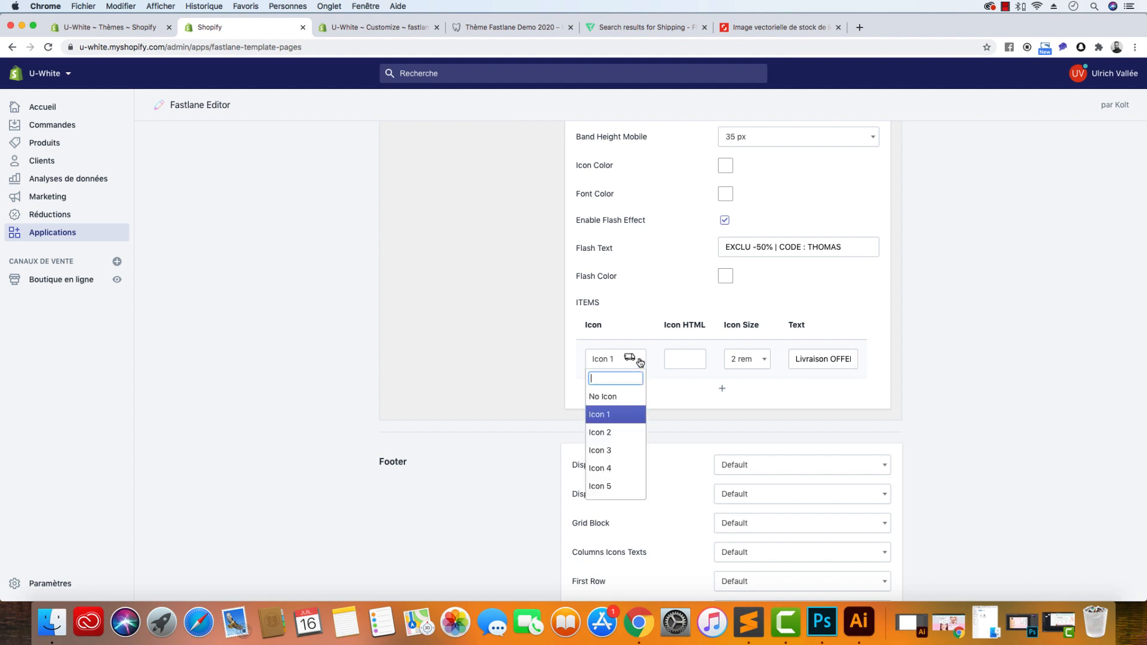
click(611, 451)
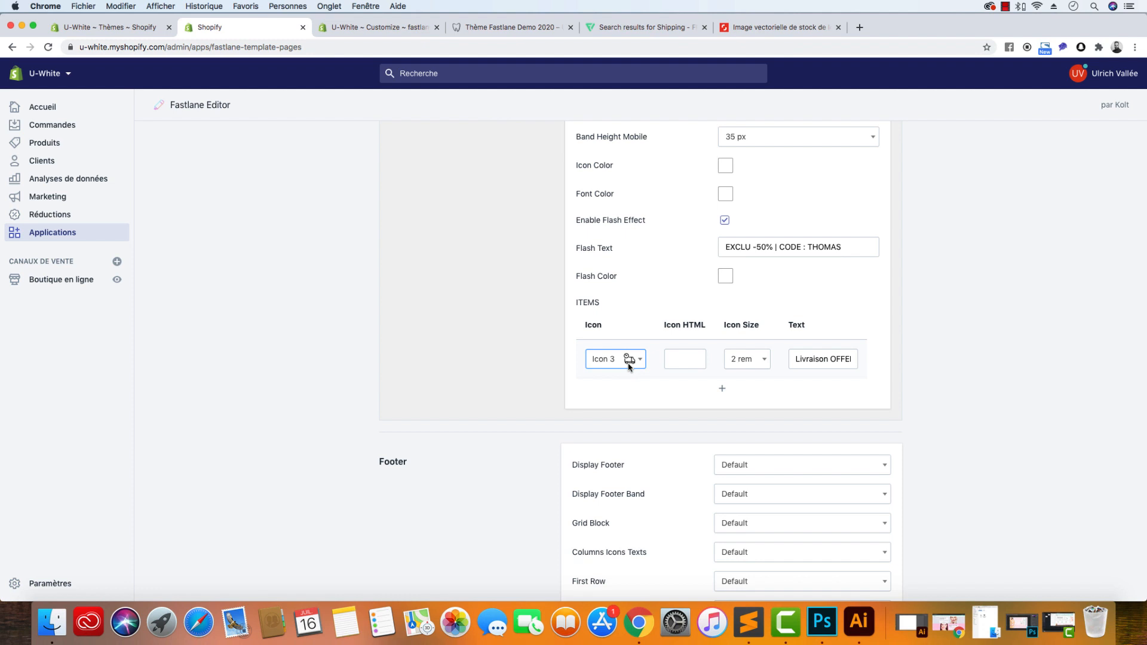
click(628, 366)
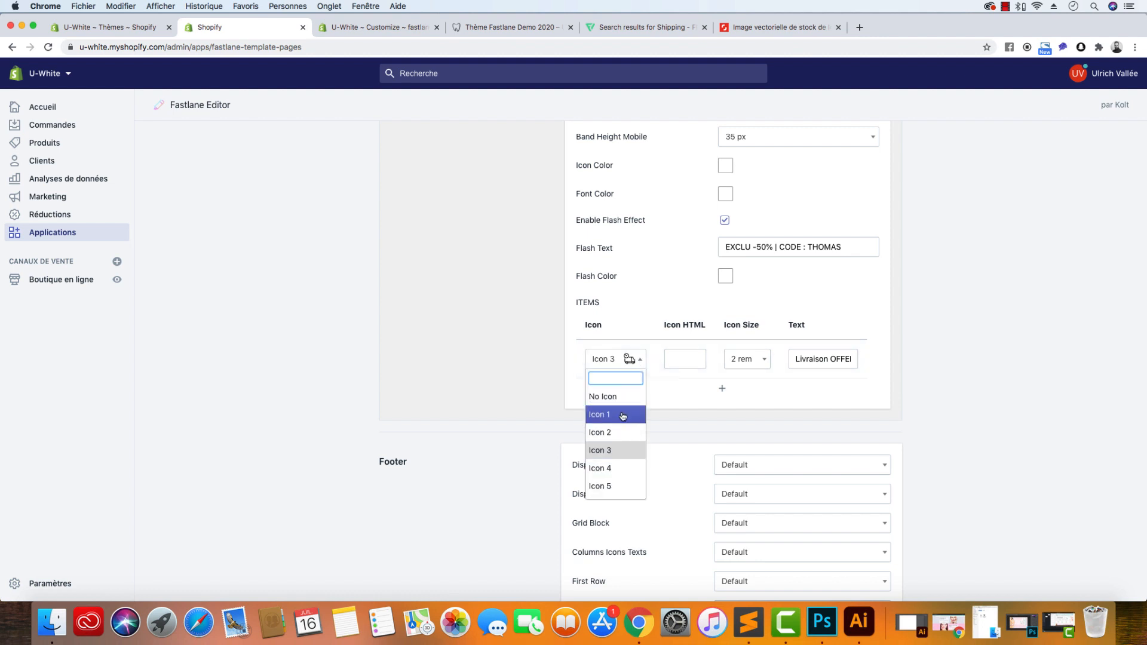
click(622, 415)
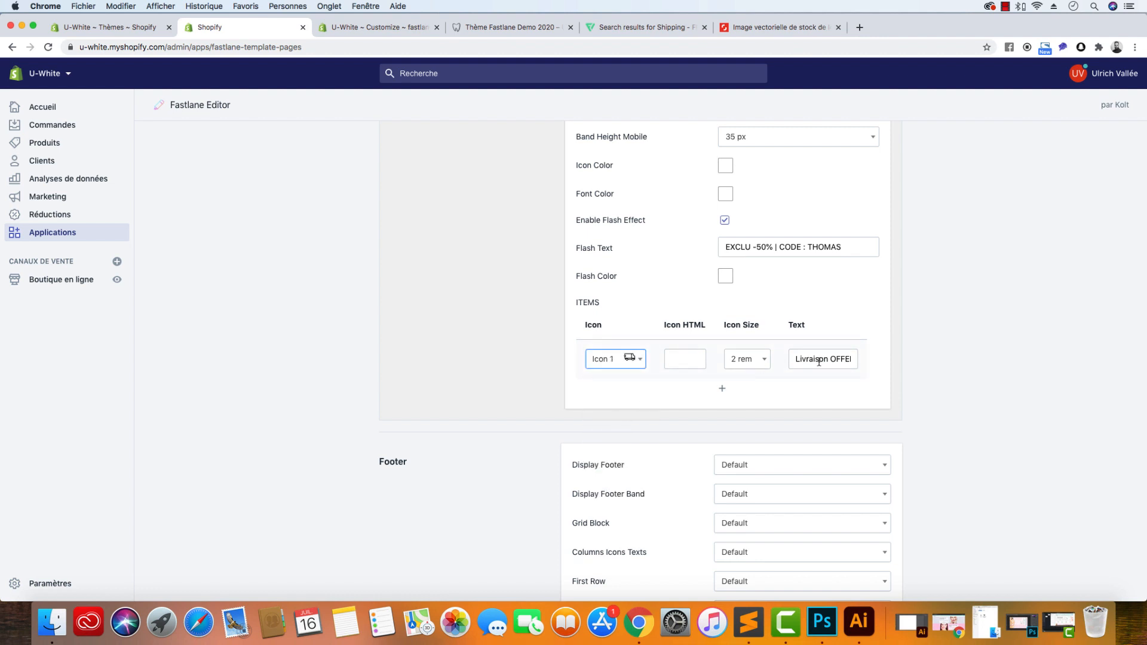
Add a second slider band item and choose Icon 11 for it
click(722, 388)
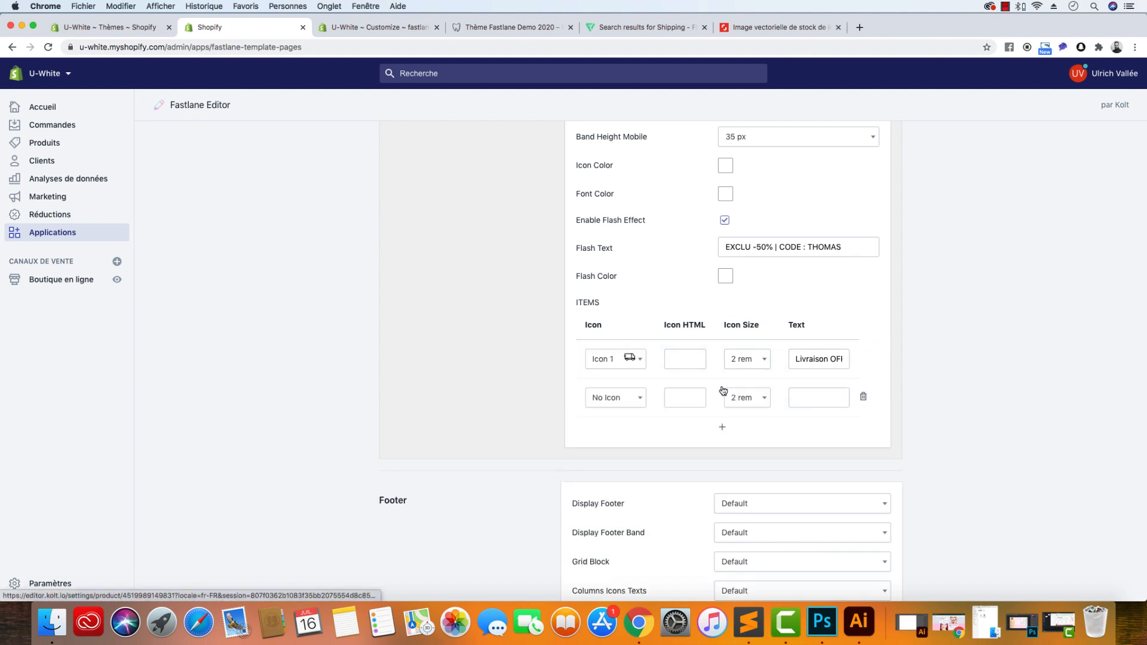
click(641, 399)
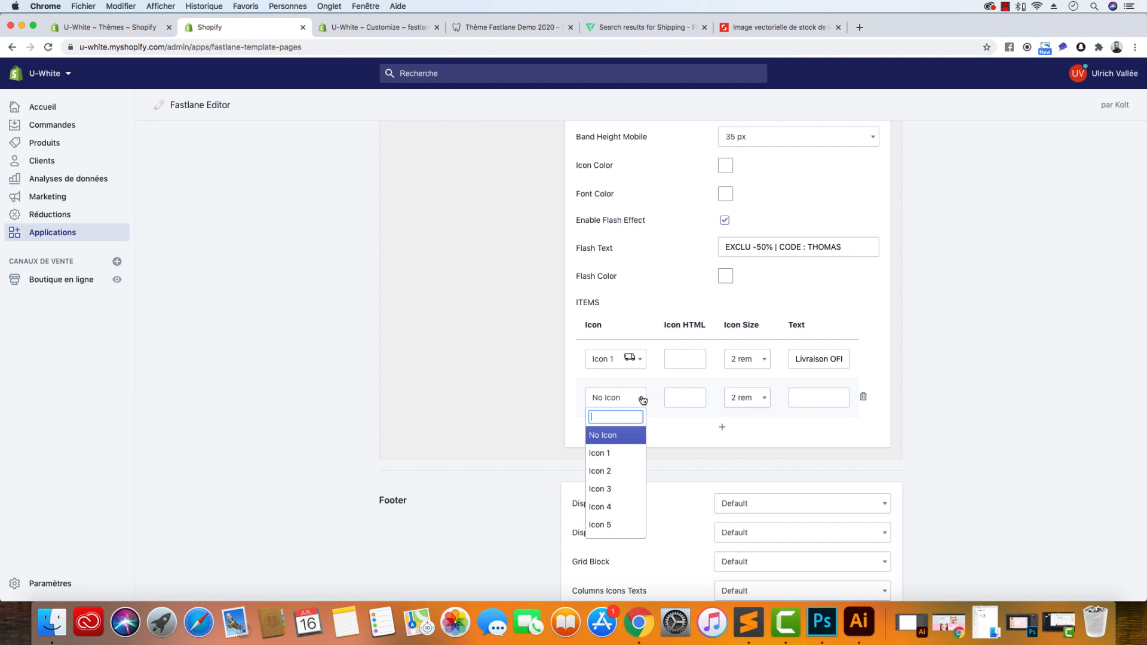
scroll(622, 502, down, 5)
click(618, 498)
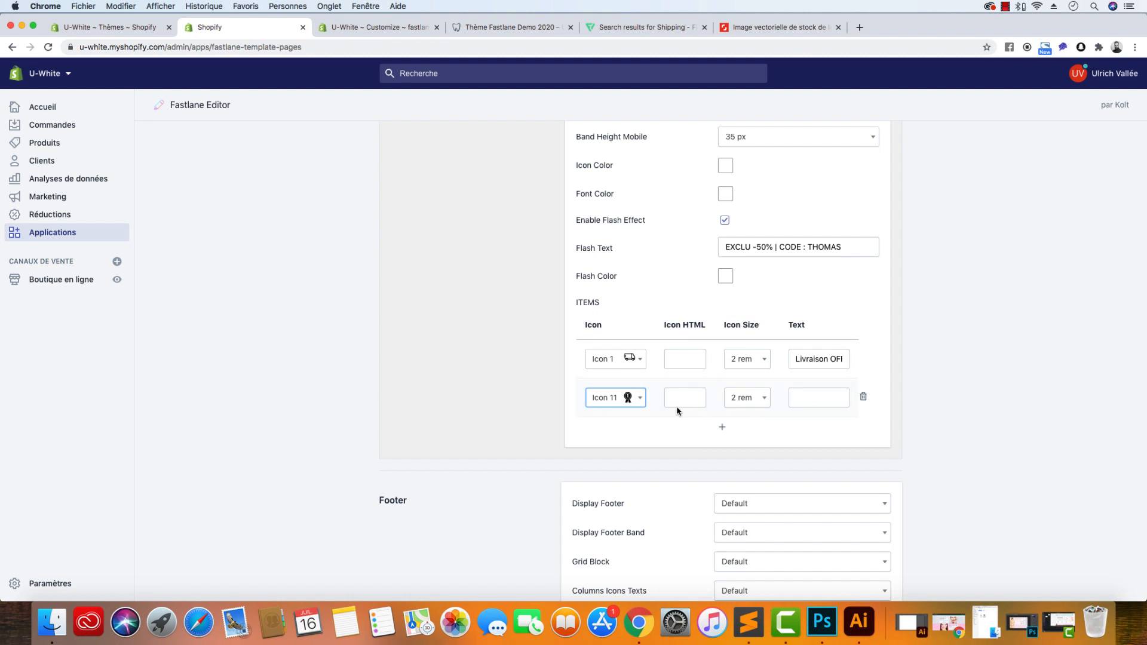
Save the product's settings and open its storefront page
scroll(650, 430, down, 5)
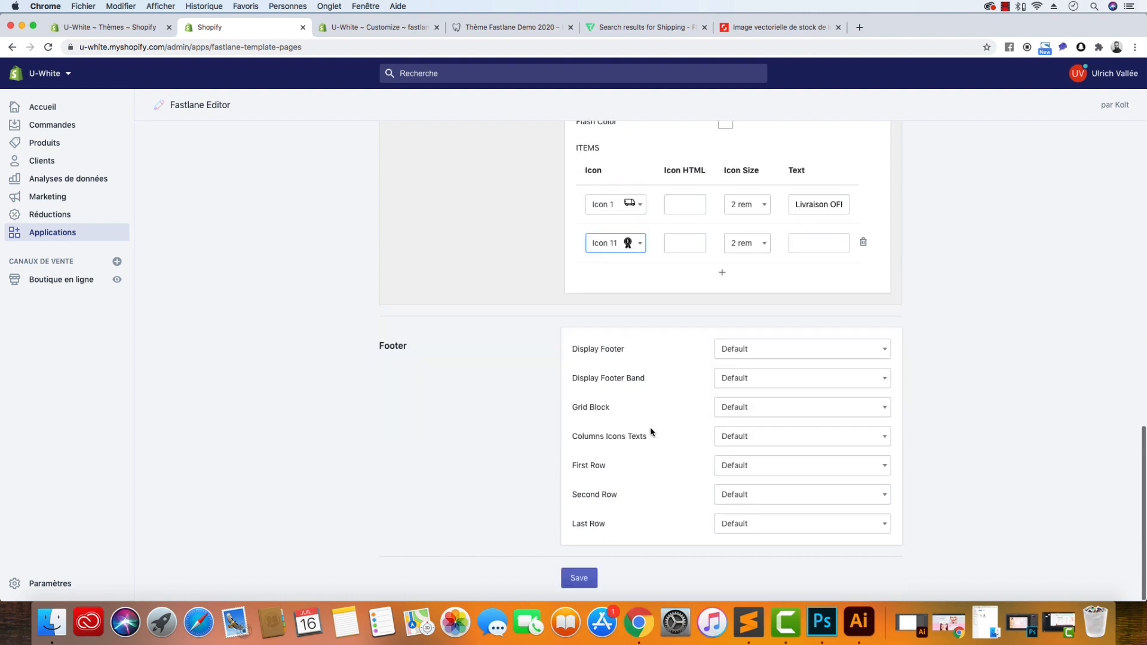
click(574, 577)
click(540, 157)
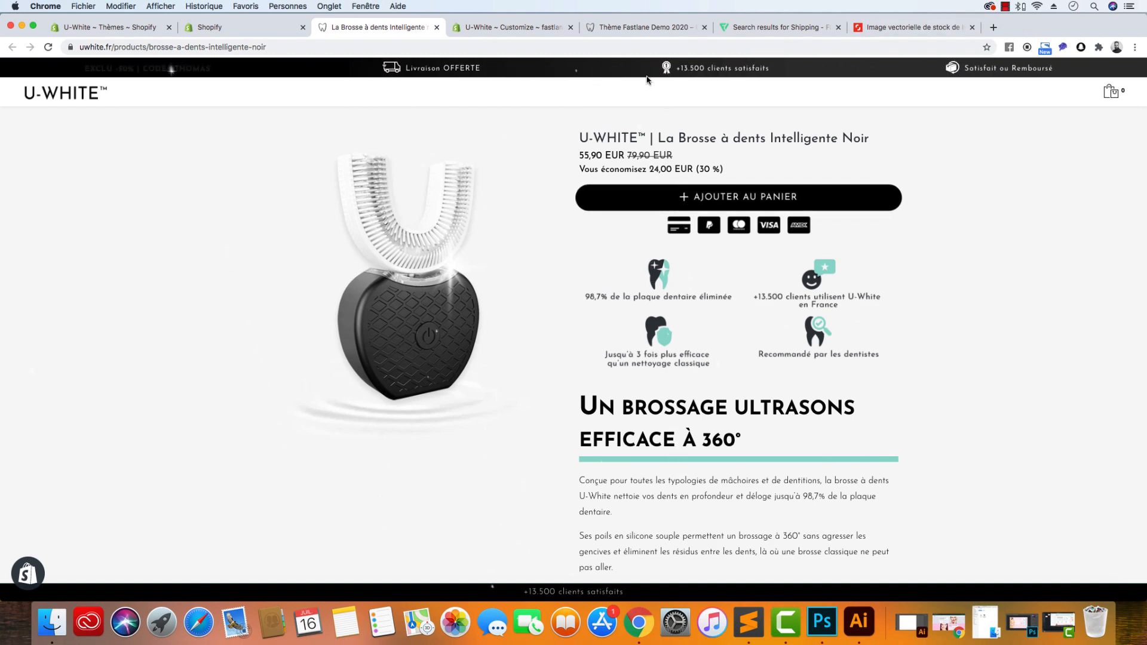
Examine the scrolling header band and the content of the black toothbrush's storefront page
click(823, 621)
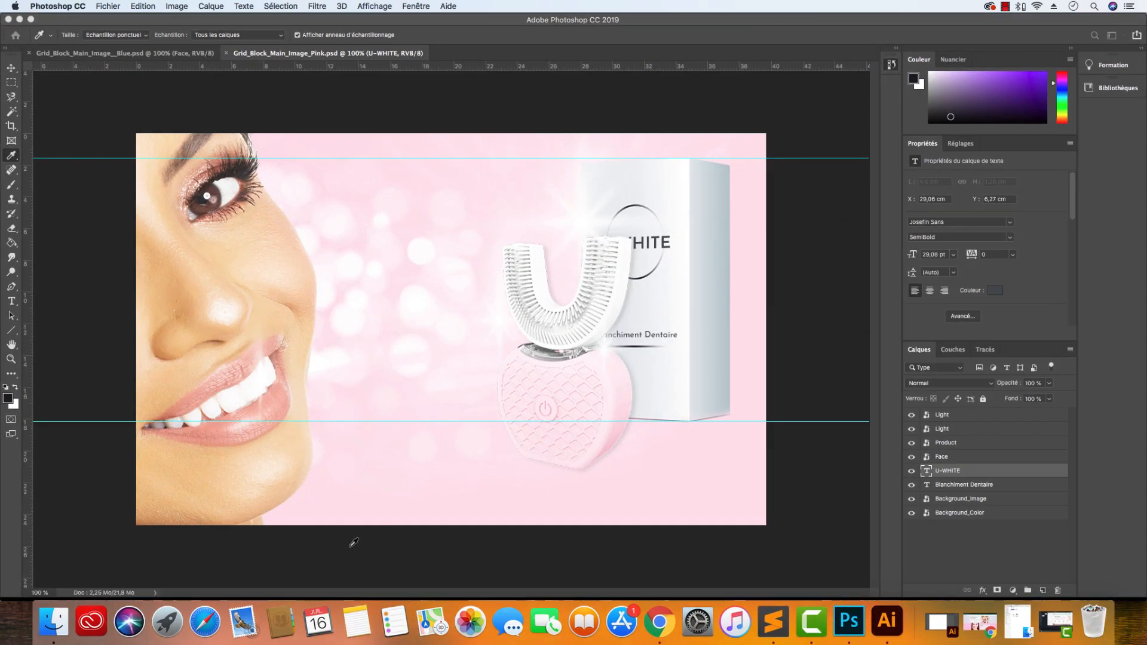
click(634, 621)
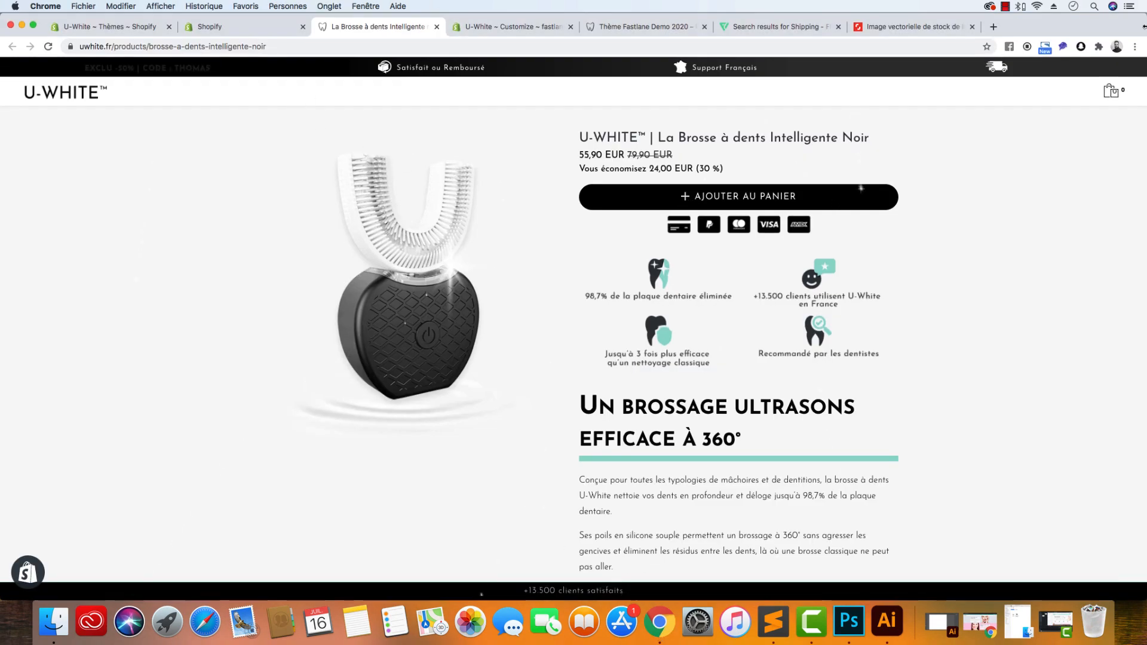
drag(1144, 27, 1144, 53)
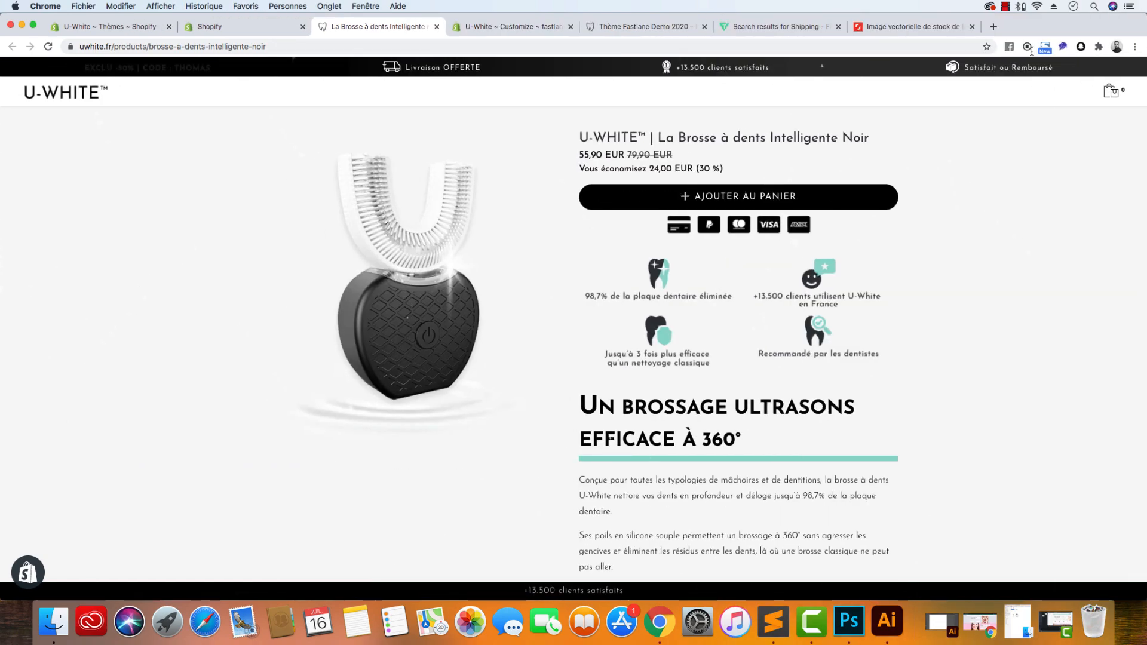
scroll(616, 198, down, 20)
scroll(616, 197, up, 20)
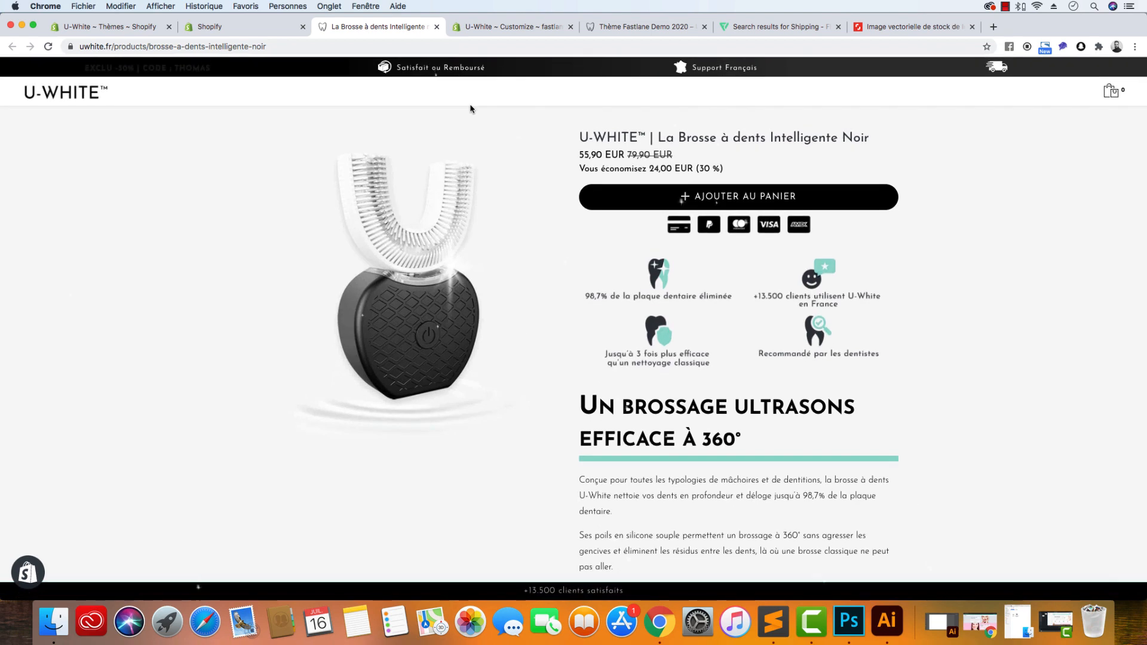
Return to the product's Fastlane Editor settings and review the Header and Header Band Slider Band options
click(269, 33)
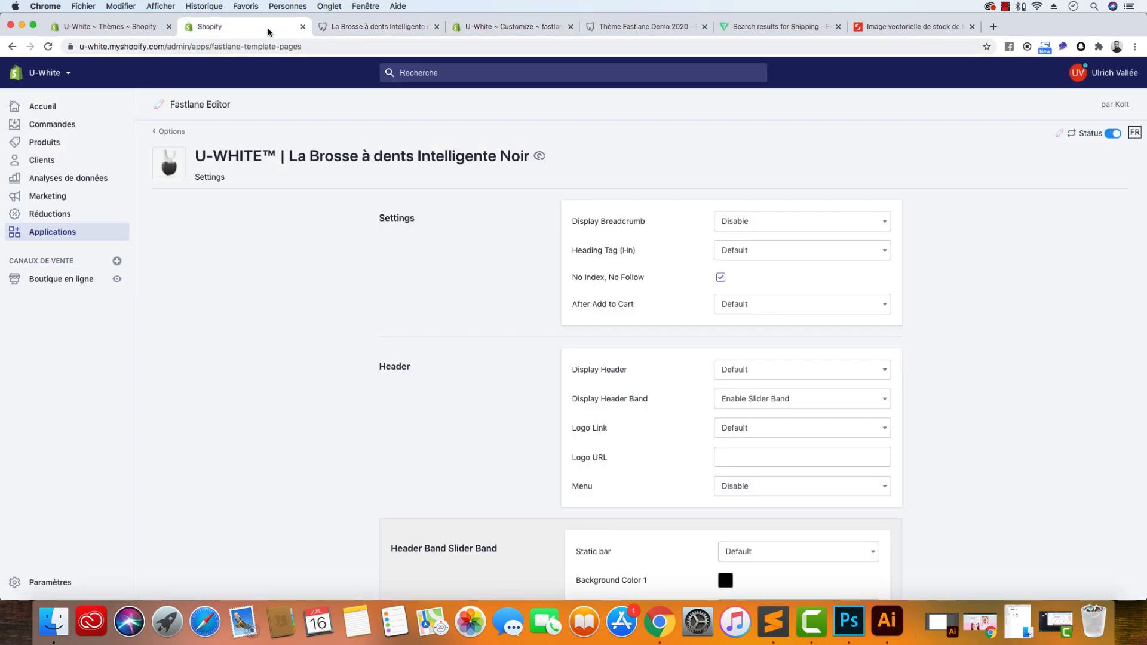
scroll(393, 346, down, 10)
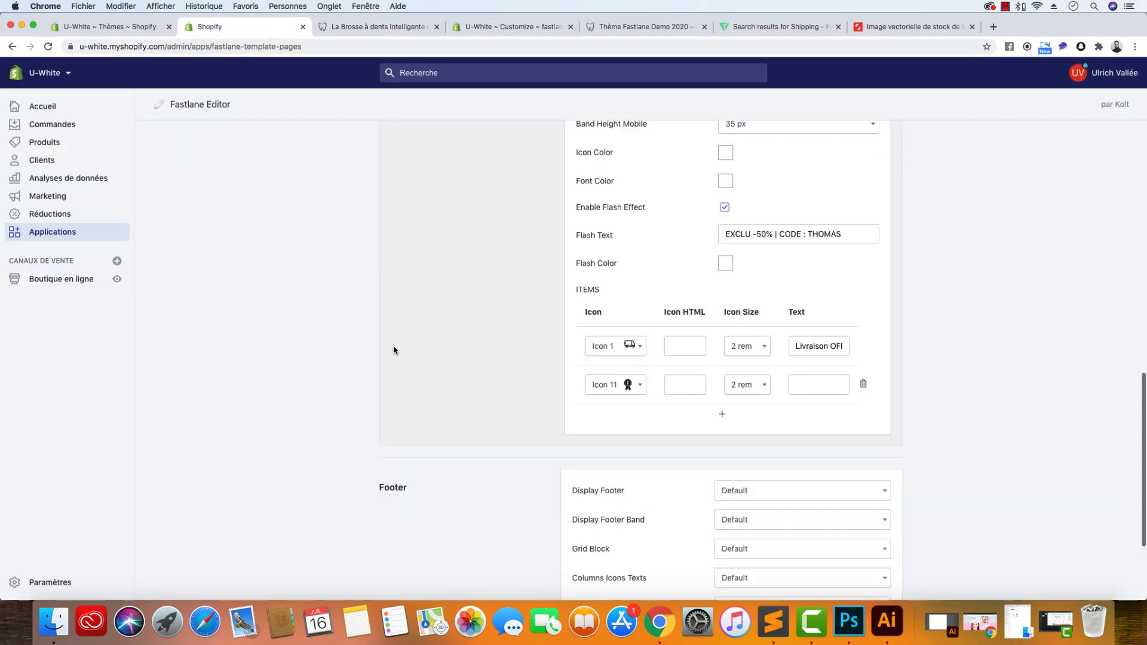
scroll(394, 345, up, 8)
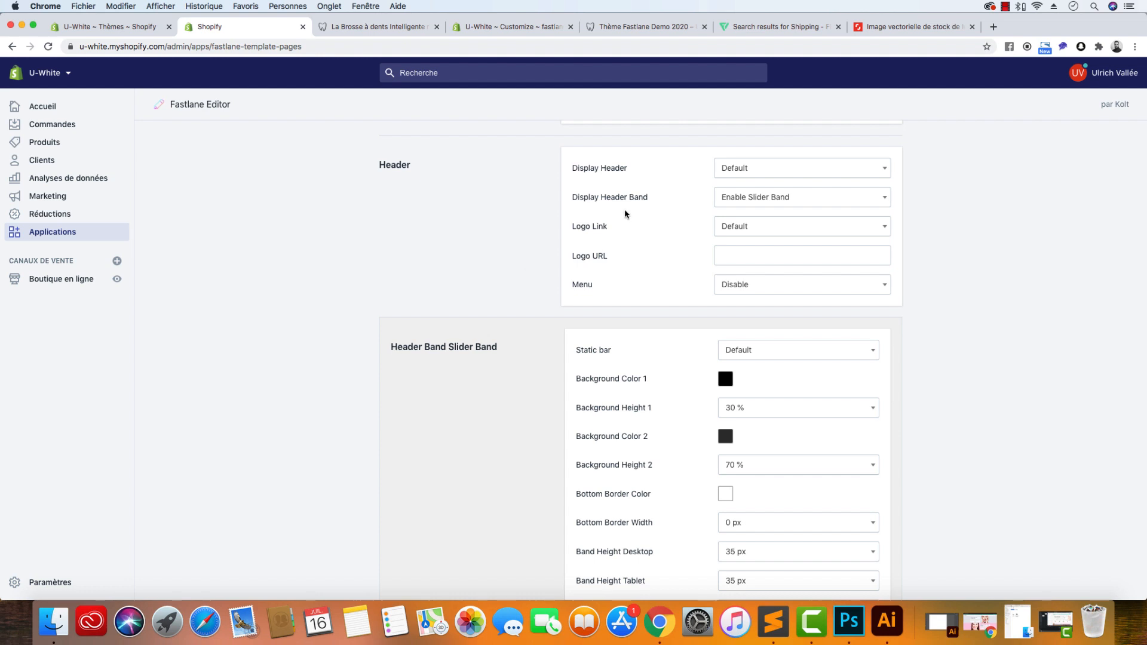
Switch to the Flaticon truck icon page, open its SVG download options and dismiss them
click(777, 28)
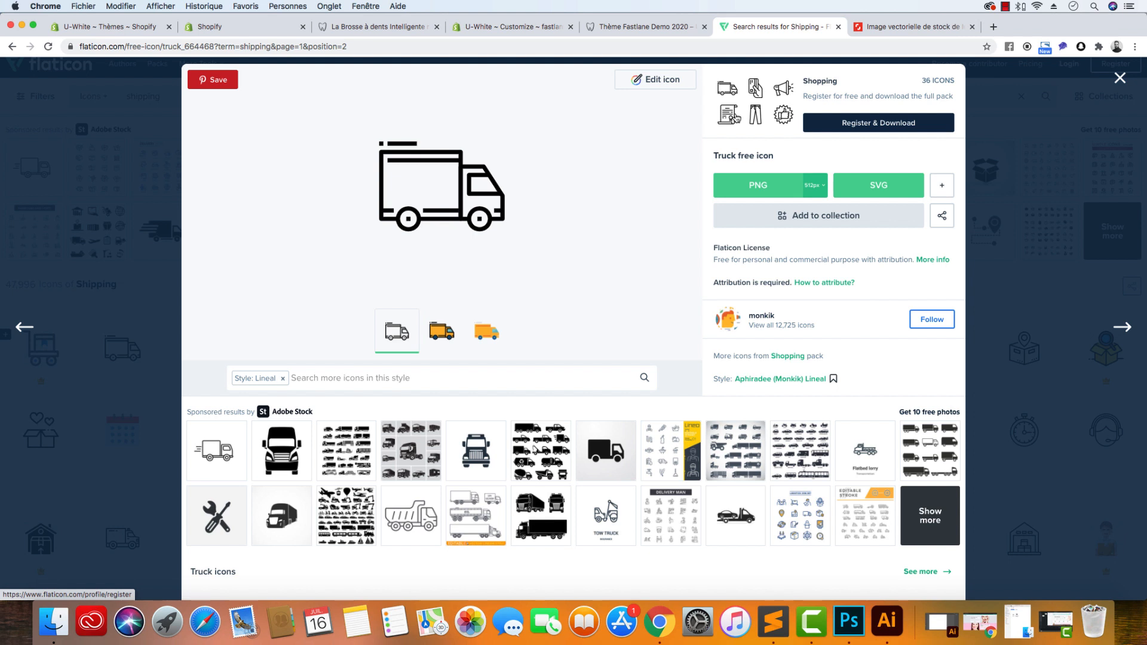
click(862, 190)
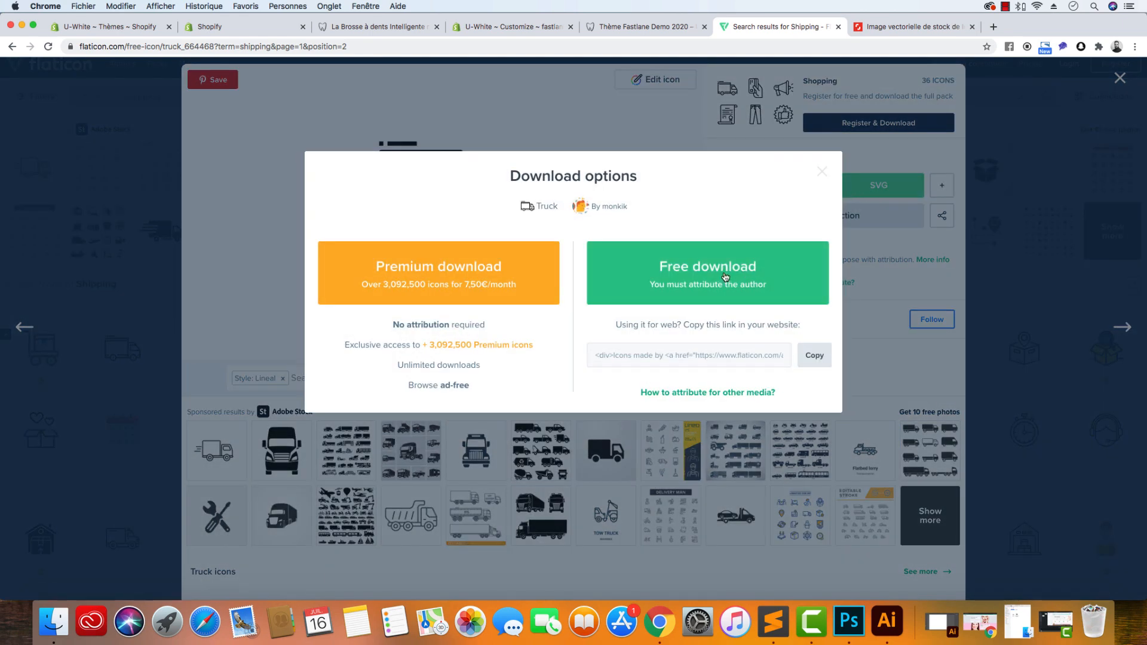
click(165, 341)
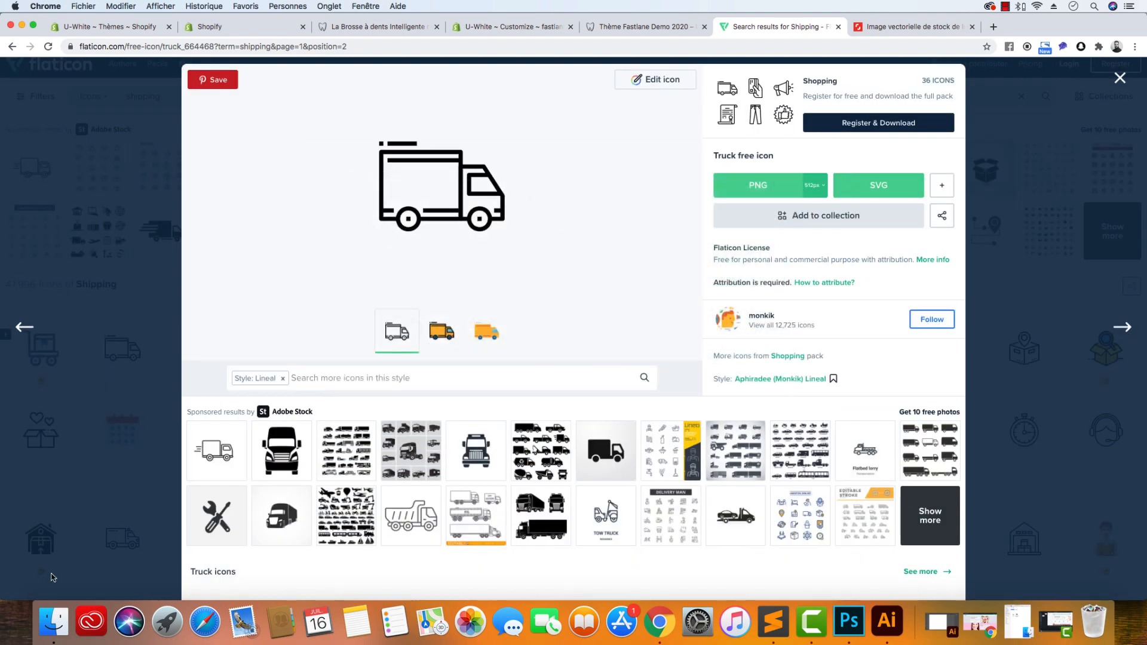
Switch to the Header_Band_Slider folder in Finder and open truck.svg with Sublime Text
click(48, 628)
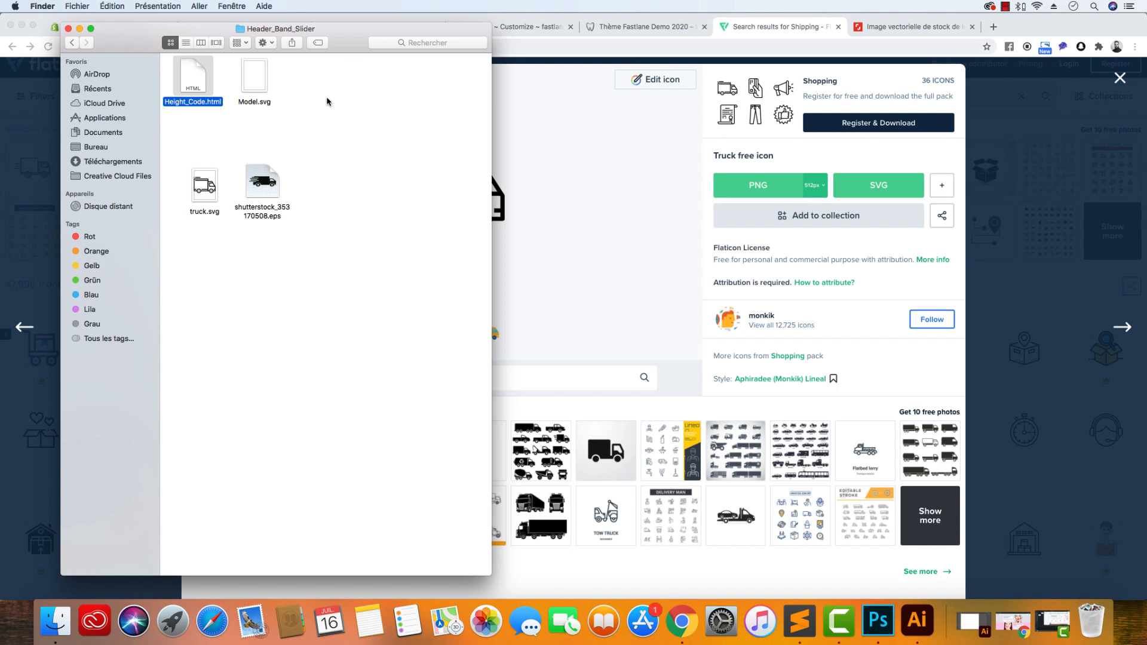
drag(215, 192, 197, 186)
click(263, 185)
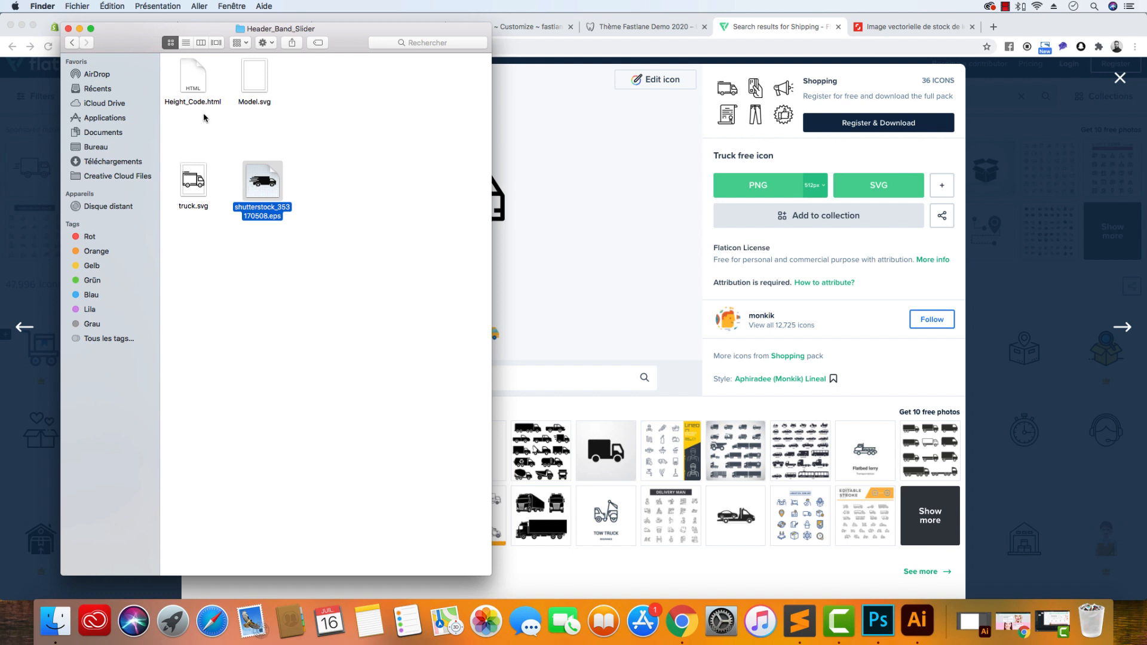
right_click(196, 179)
click(193, 180)
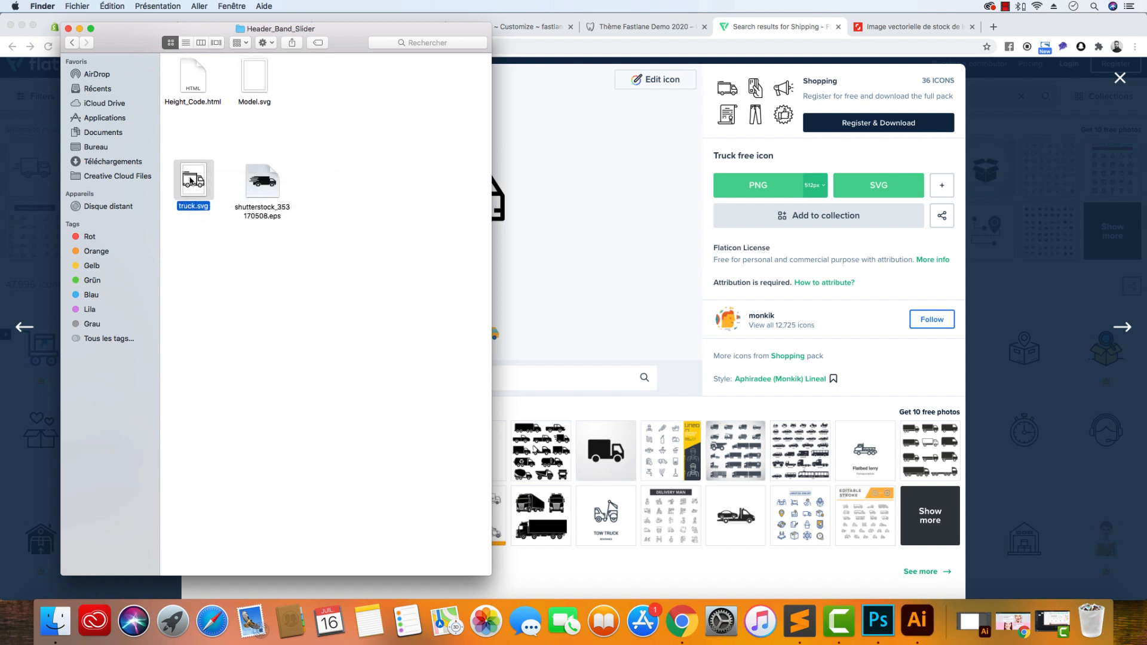
right_click(191, 181)
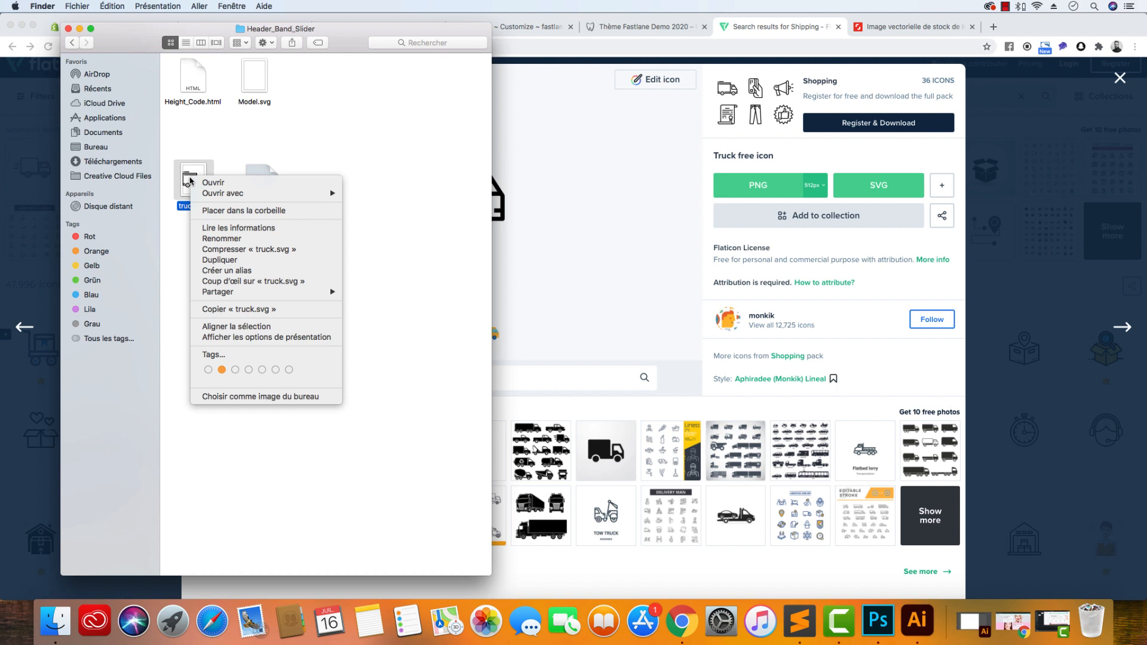
mouse_move(242, 194)
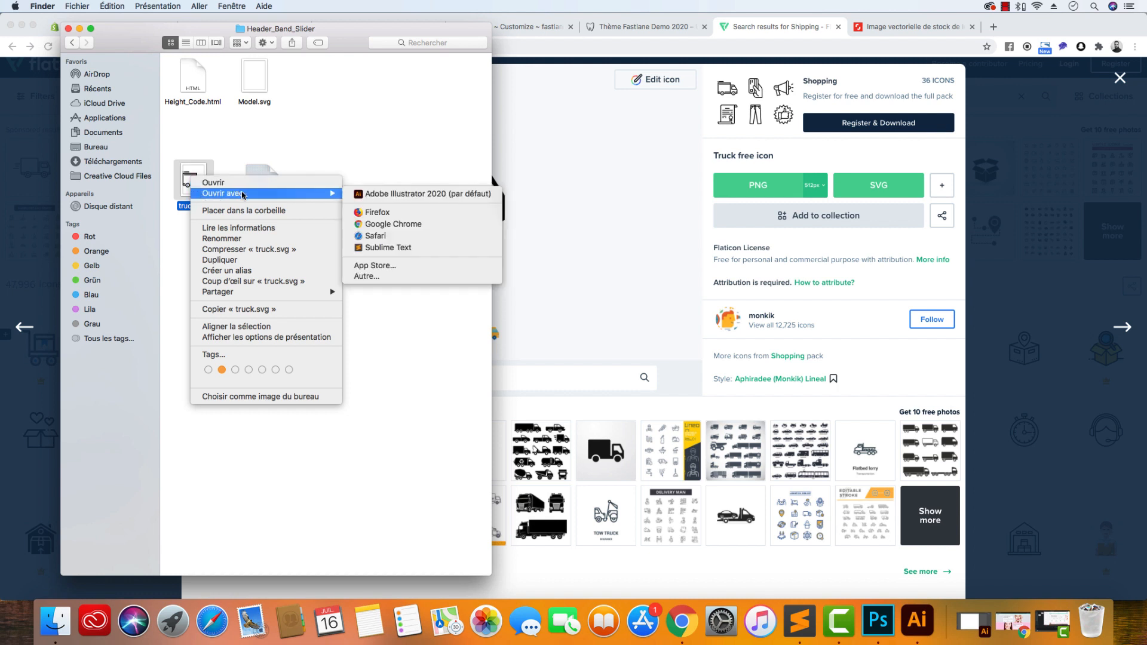
click(377, 246)
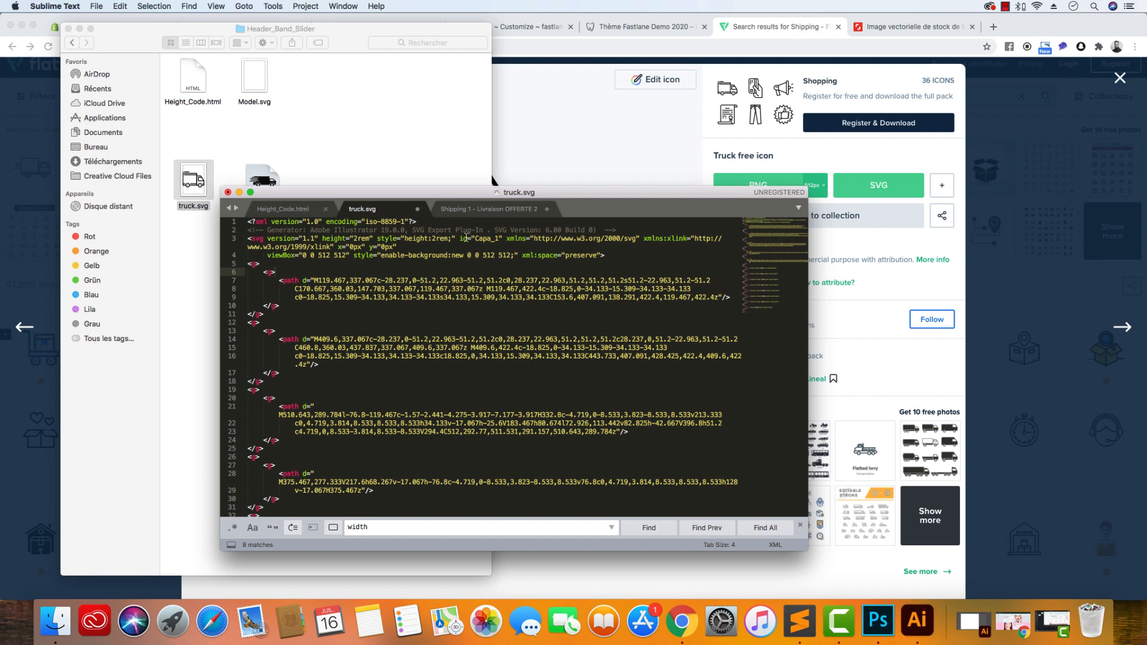
Cut the height and style attributes out of the opening svg tag in truck.svg
click(365, 239)
drag(365, 239, 322, 240)
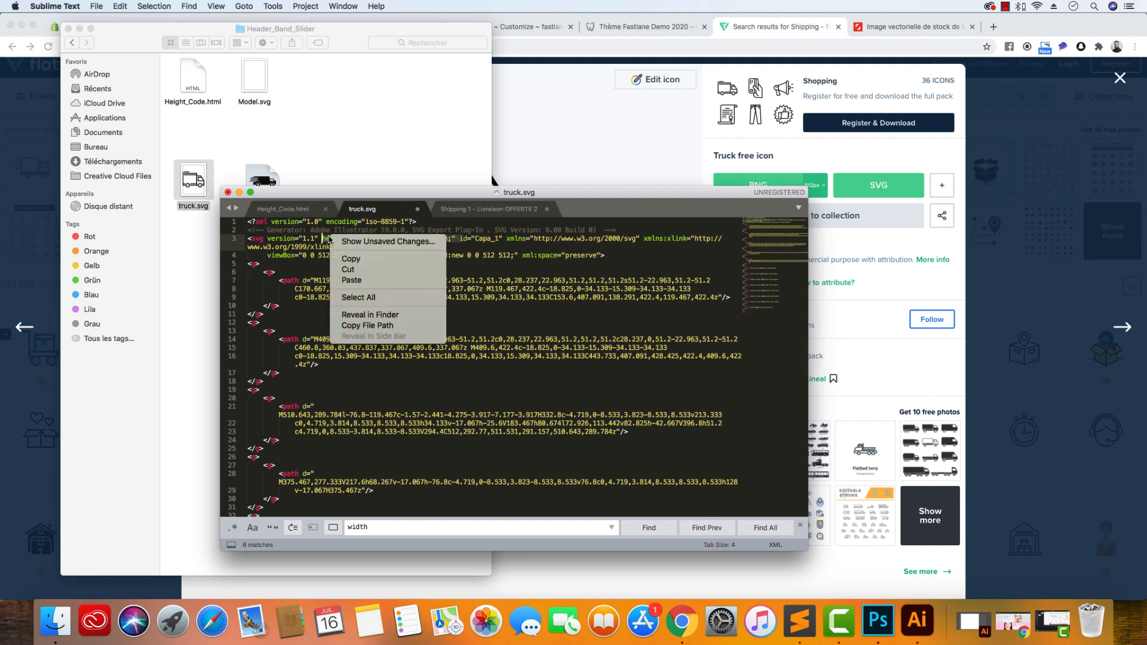
right_click(330, 235)
click(360, 271)
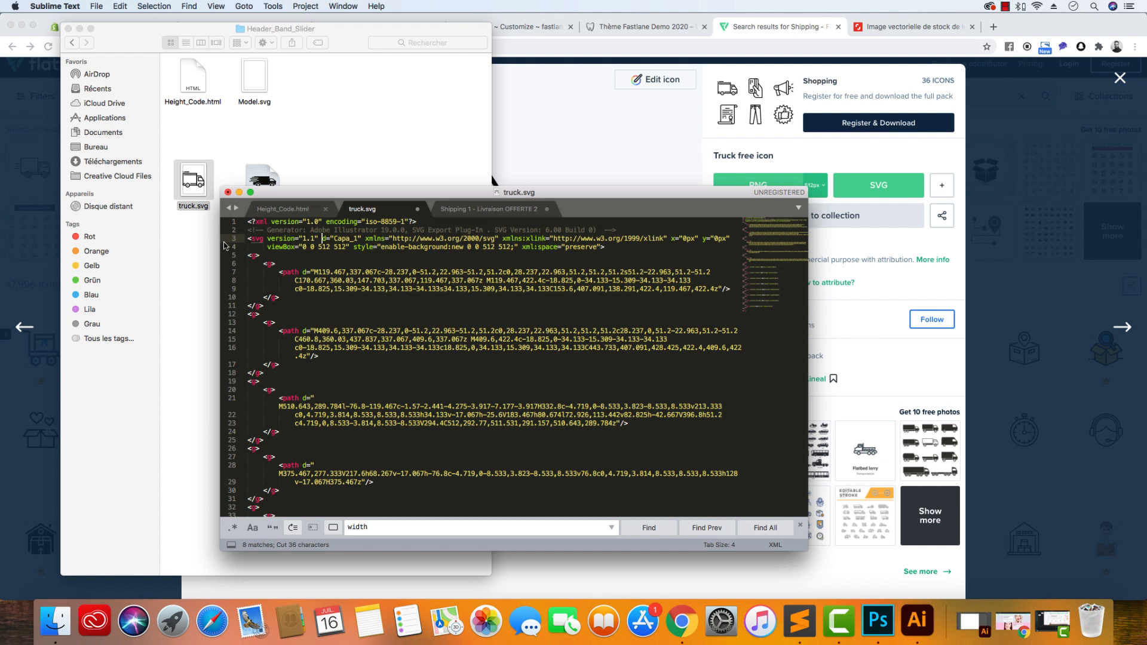
drag(247, 239, 619, 254)
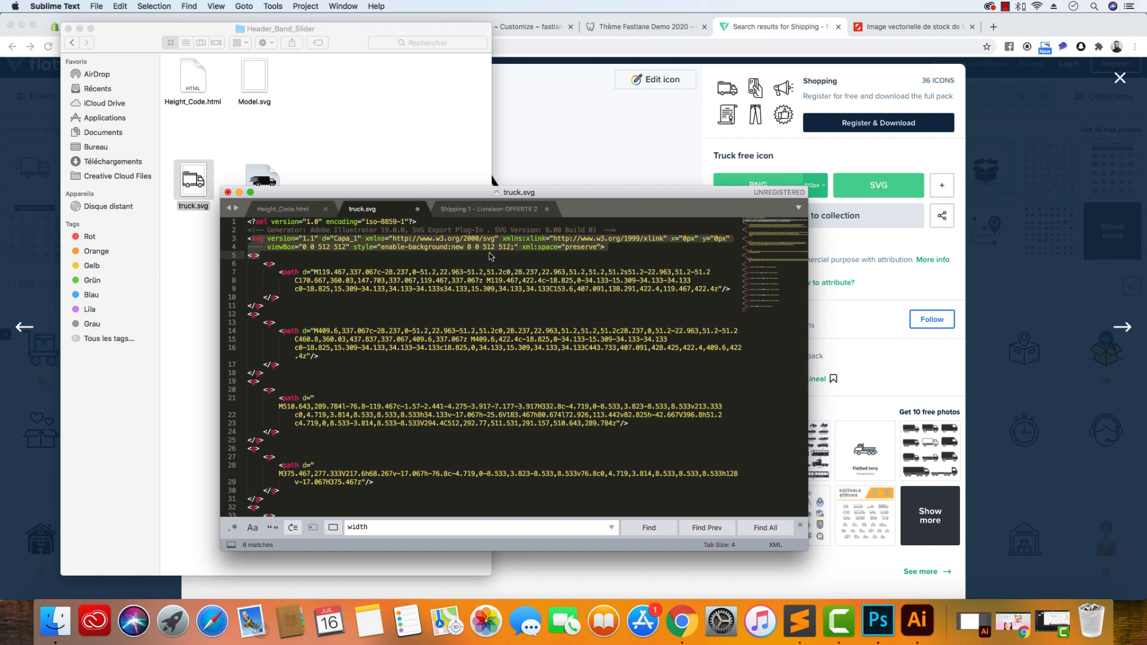
click(597, 255)
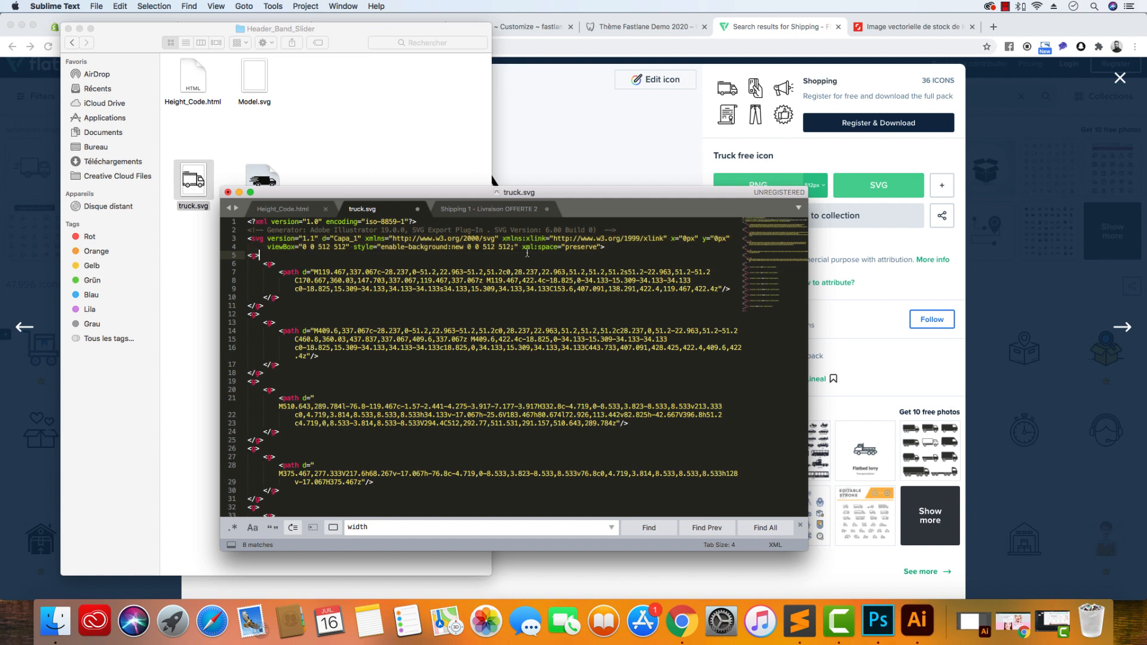
click(500, 238)
text(width)
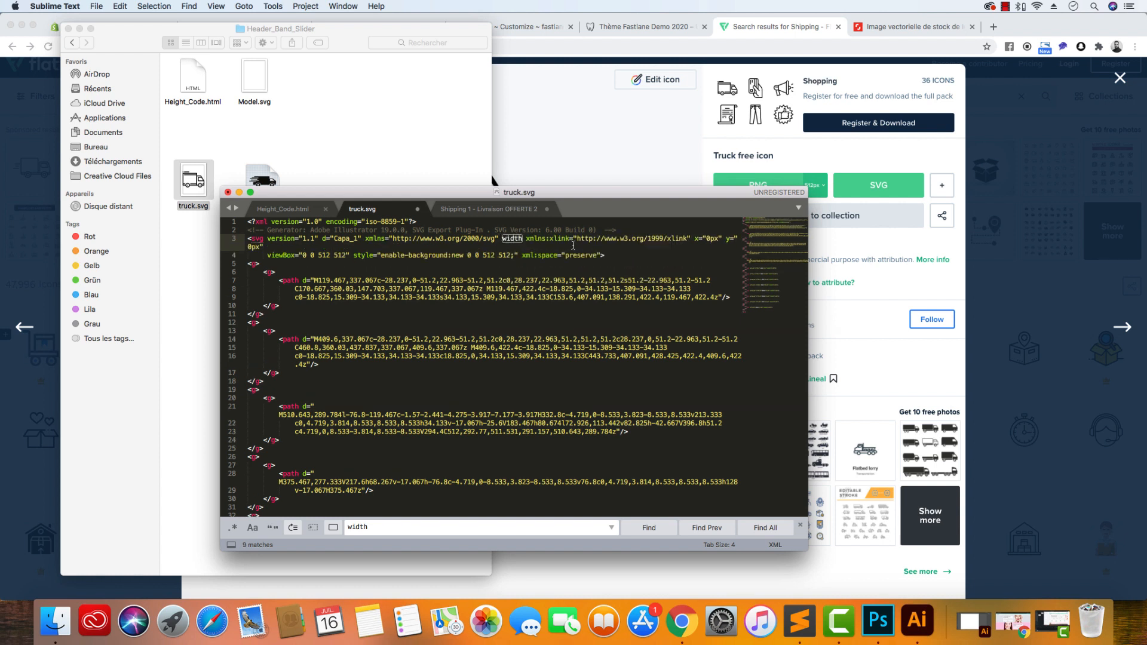
drag(615, 254, 200, 235)
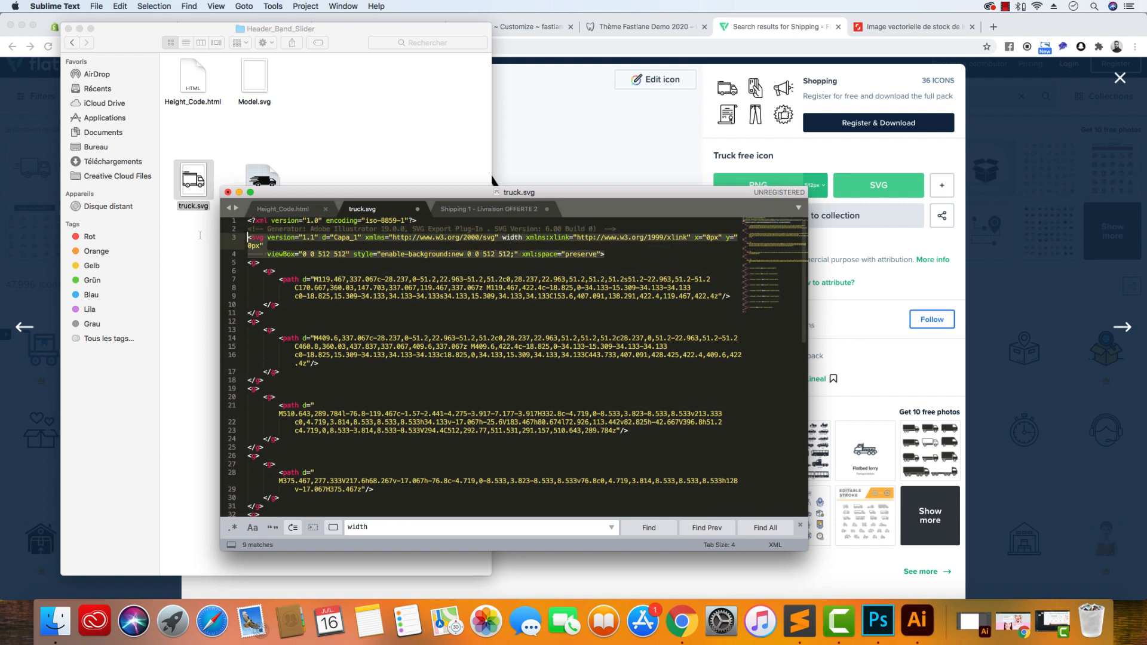
click(521, 239)
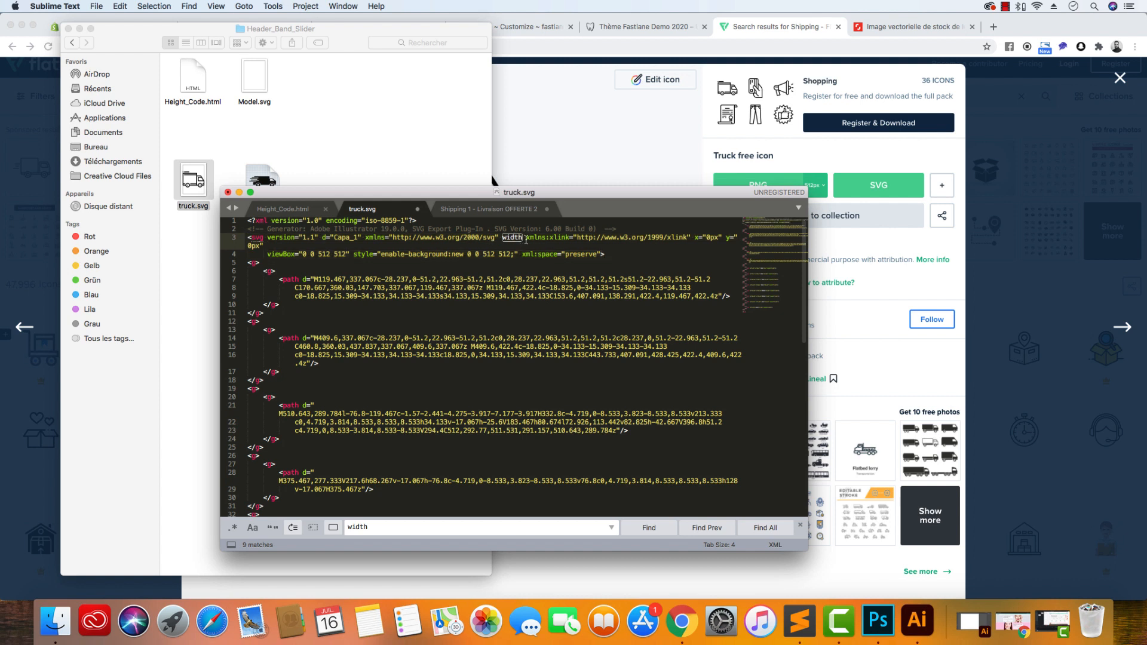
key(BackSpace)
key(BackSpace)
key(BackSpace)
key(BackSpace)
key(BackSpace)
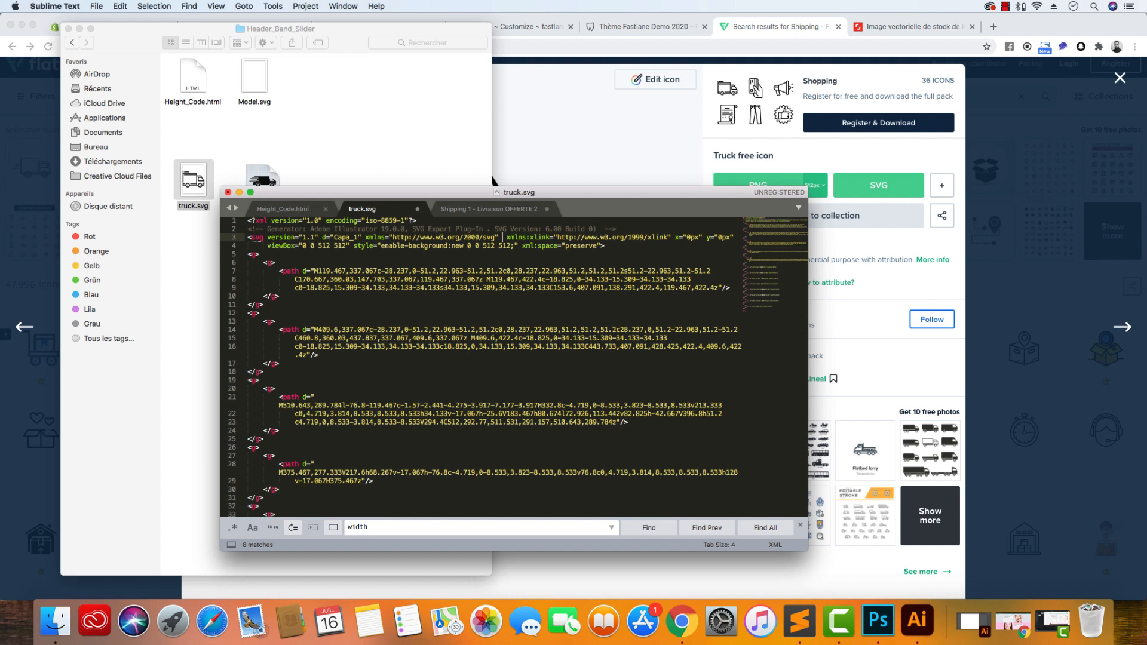
Open Height_Code.html from the Header_Band_Slider folder in Sublime Text and copy its whole line of height and style attributes
click(248, 126)
click(199, 88)
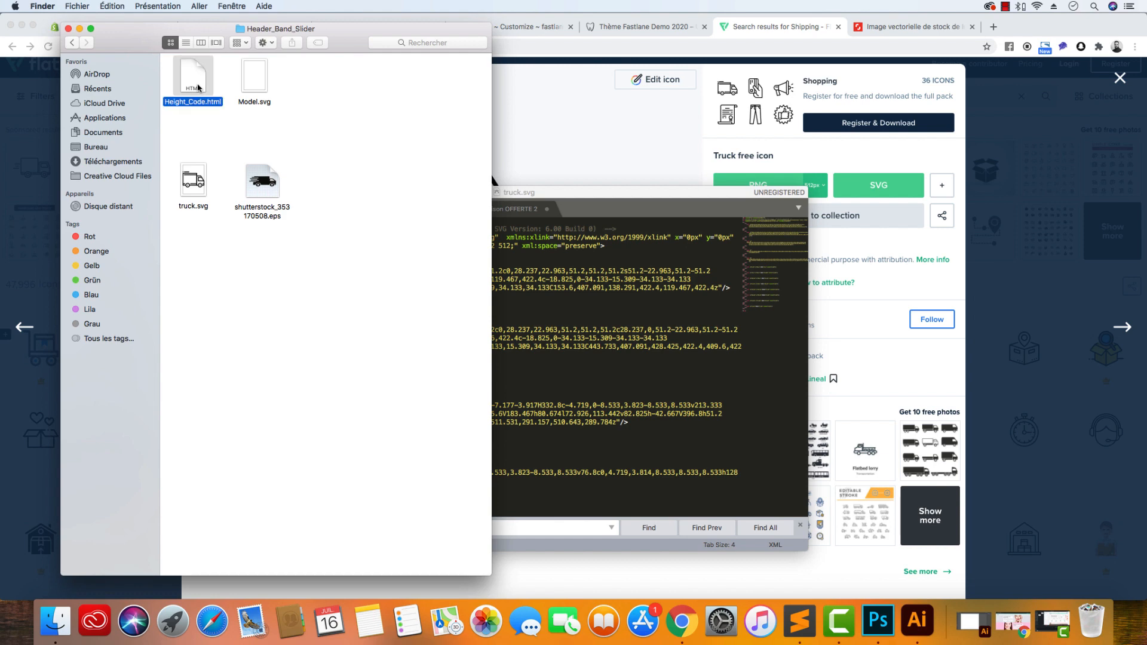
right_click(195, 83)
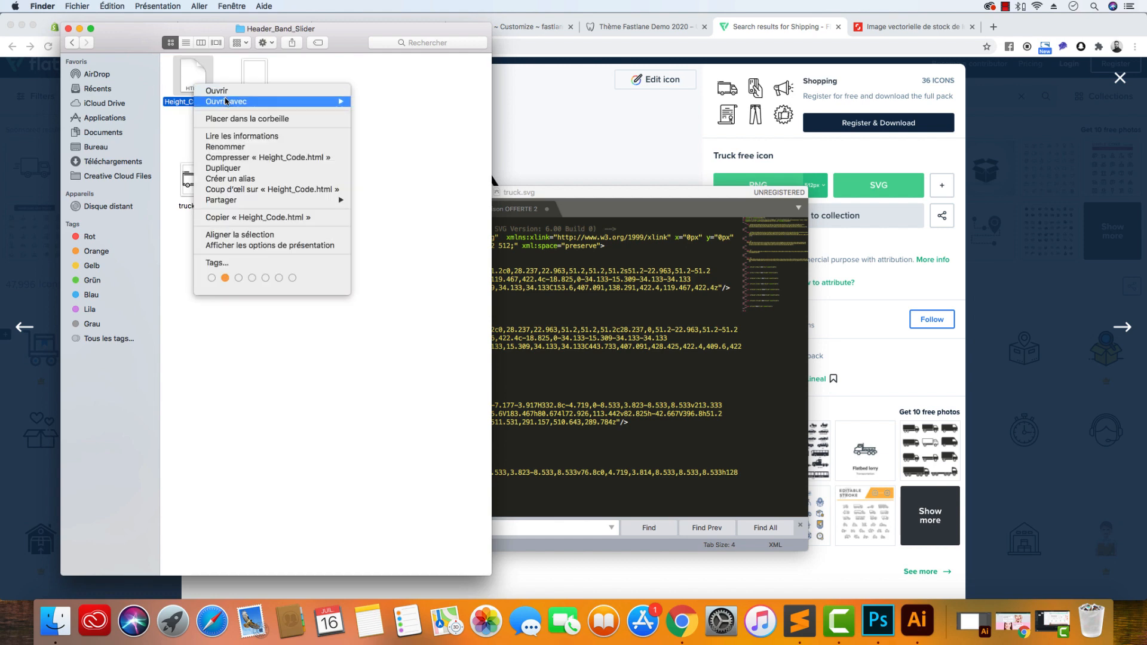
mouse_move(226, 101)
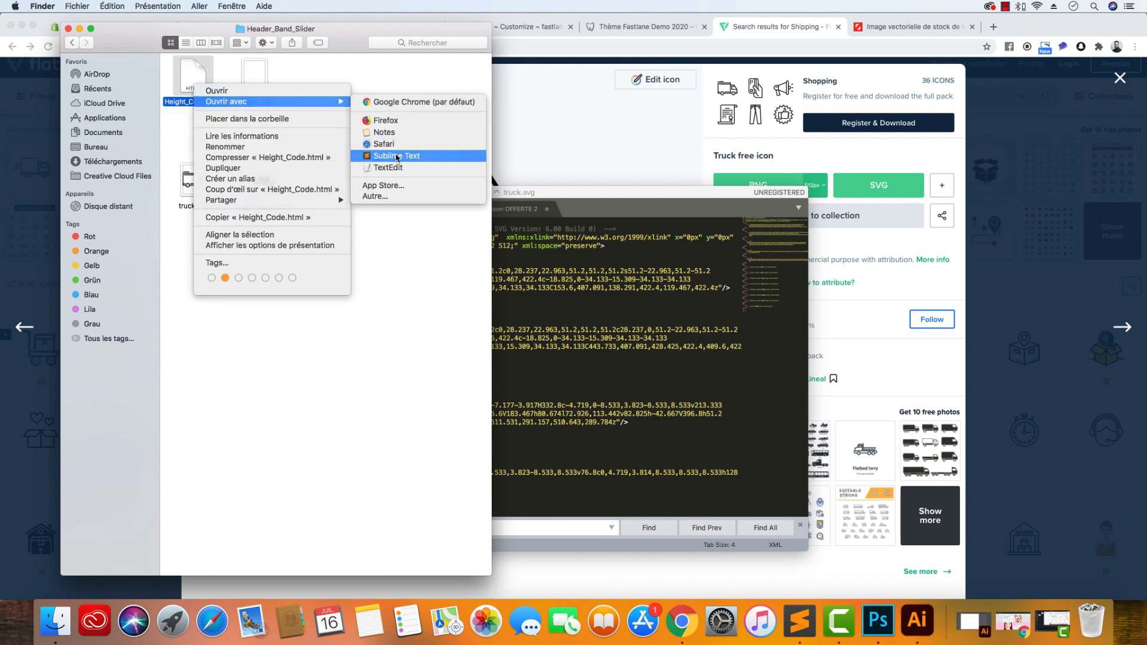
click(396, 157)
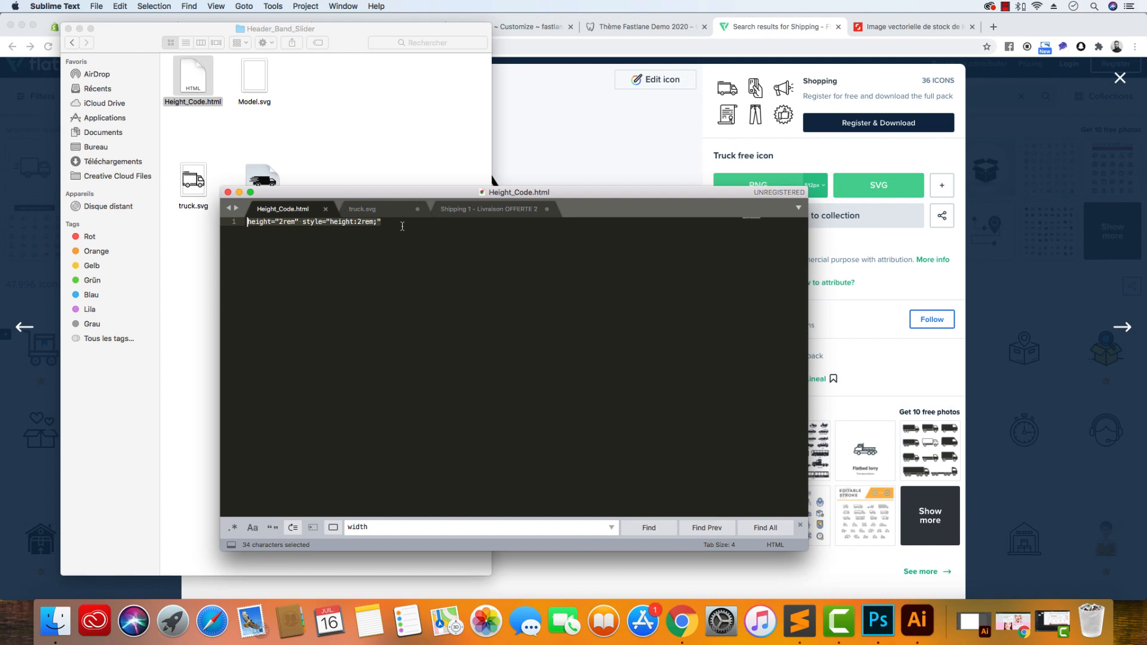
drag(381, 221, 246, 221)
right_click(286, 225)
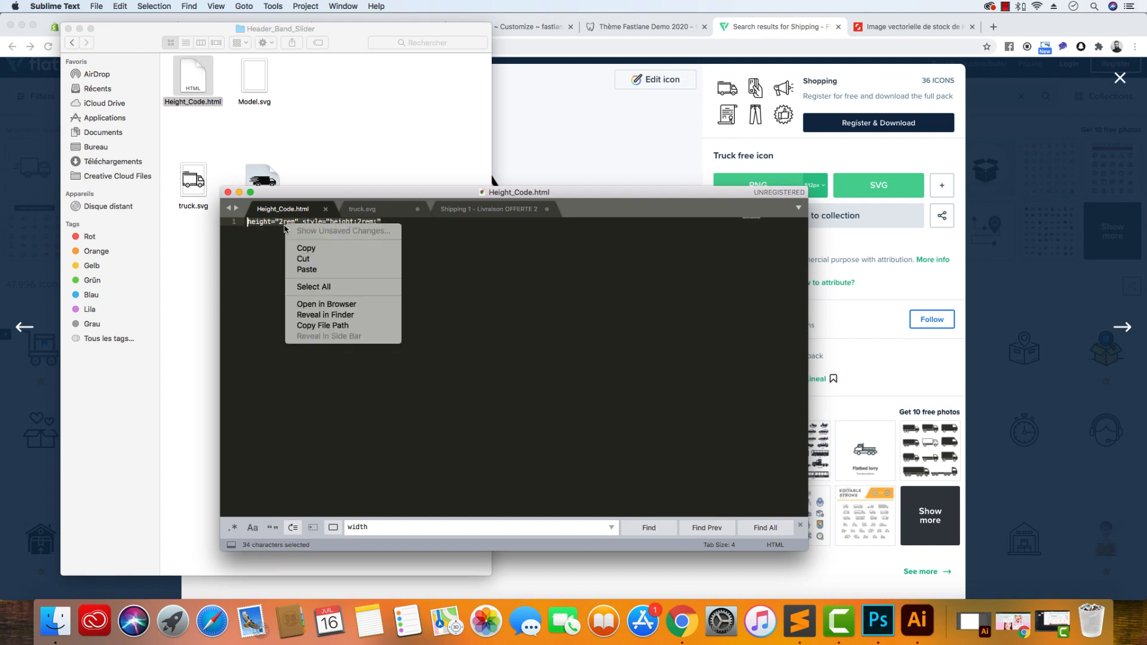
click(316, 249)
Paste height="2rem" style="height:2rem;" into truck.svg directly after the opening svg tag name, before the version attribute
click(362, 211)
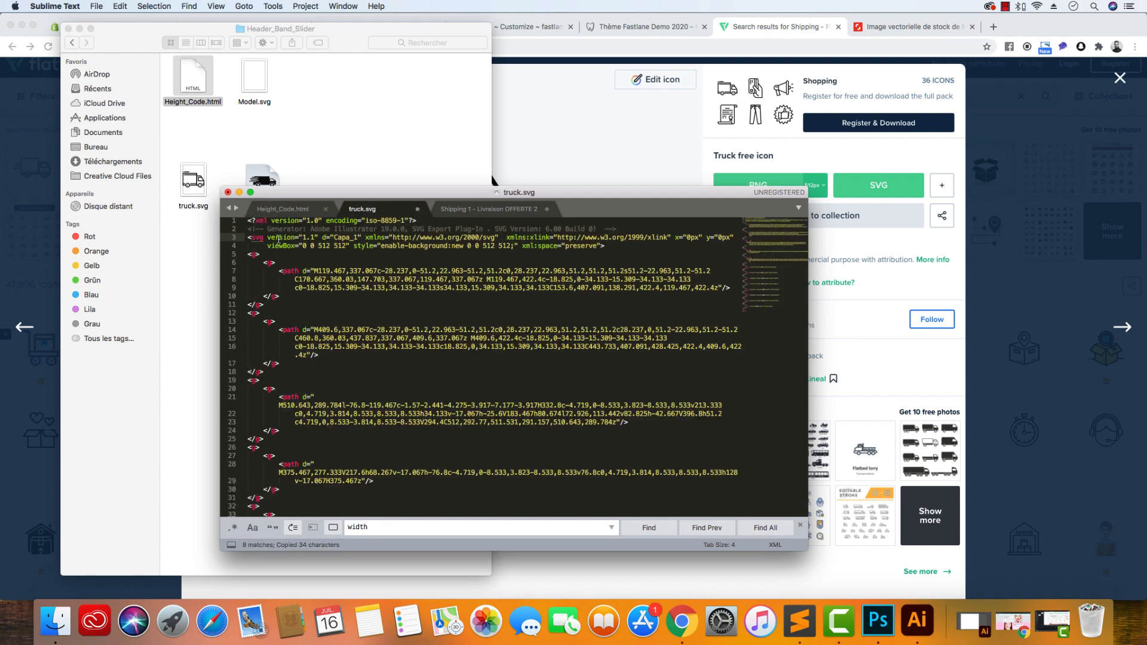
drag(251, 238, 648, 255)
click(340, 231)
click(269, 237)
key(super+v)
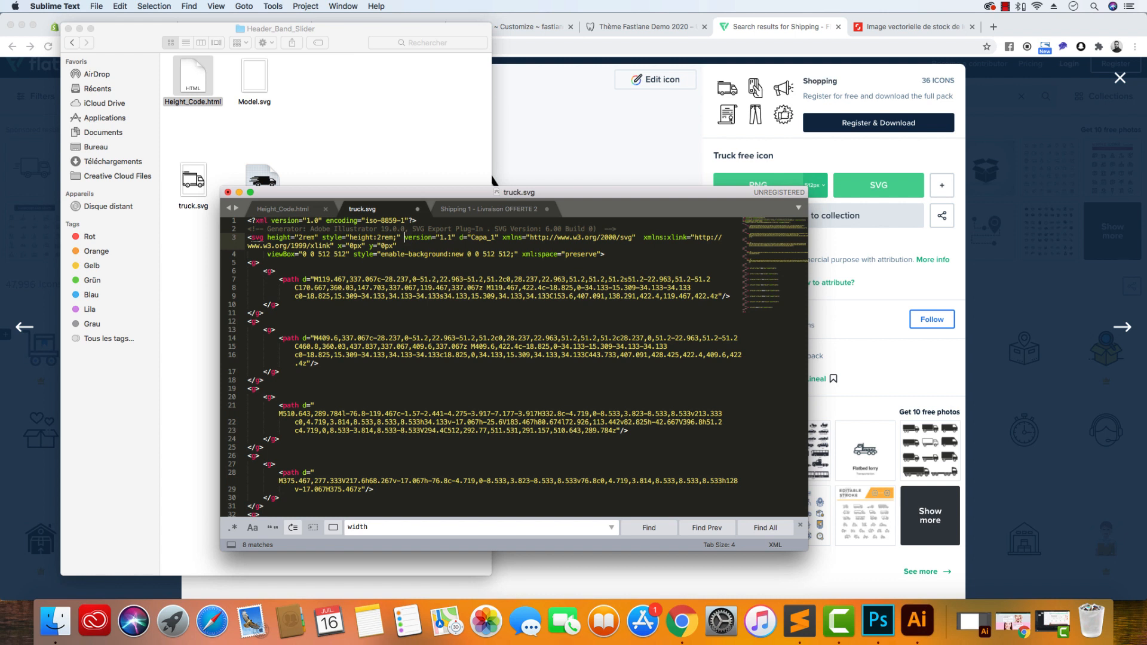
drag(266, 237, 400, 238)
click(345, 237)
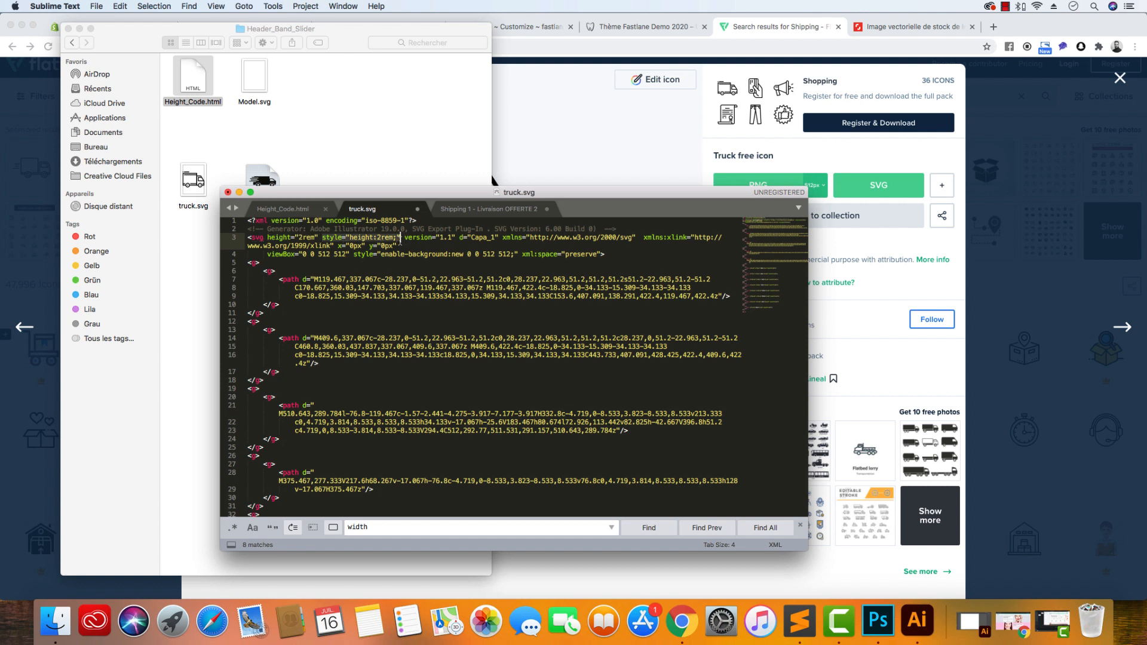
click(400, 238)
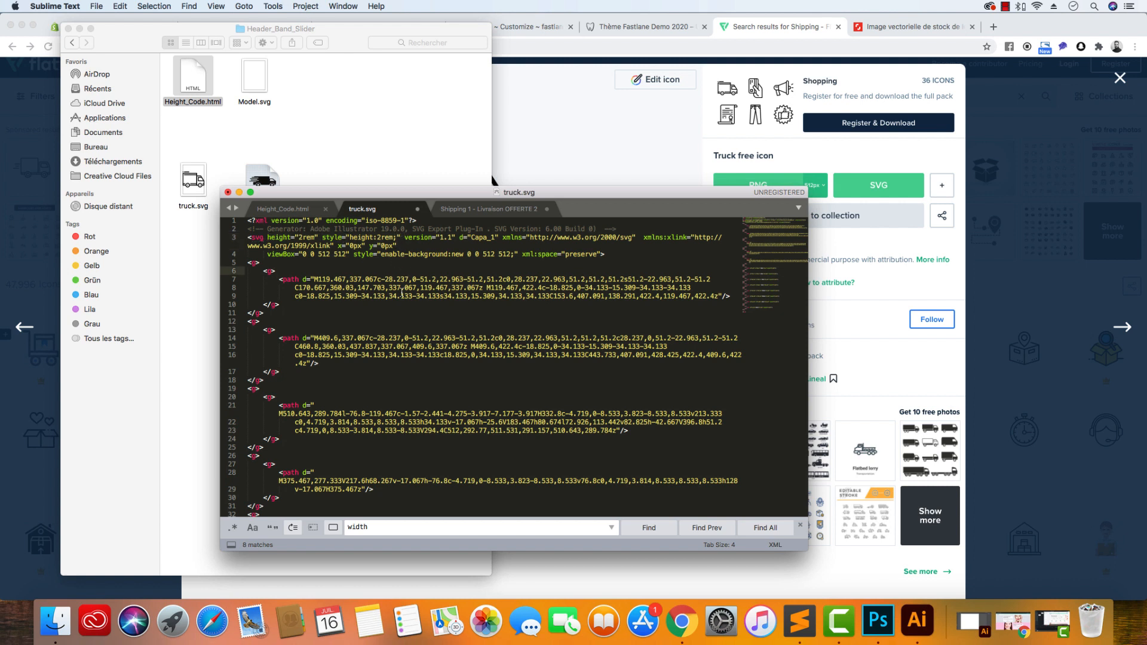
Copy the entire truck.svg code and paste it as the Svg Code of the Livraison OFFERTE Band Slider item in the Shopify theme customizer
key(super+a)
right_click(371, 287)
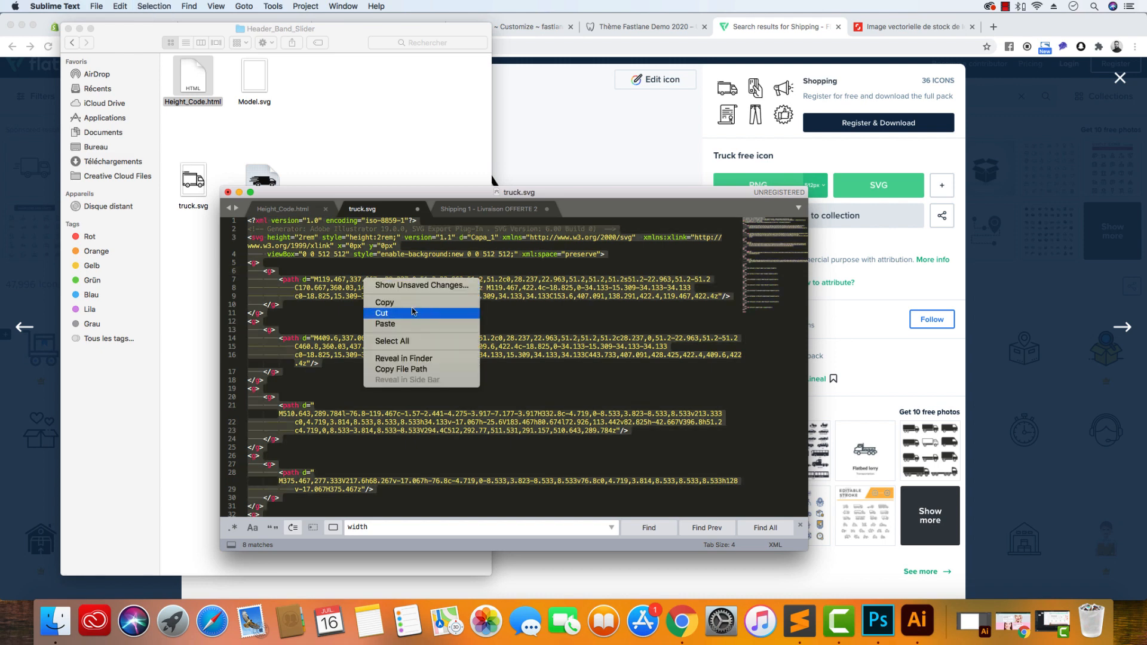
click(416, 303)
click(507, 31)
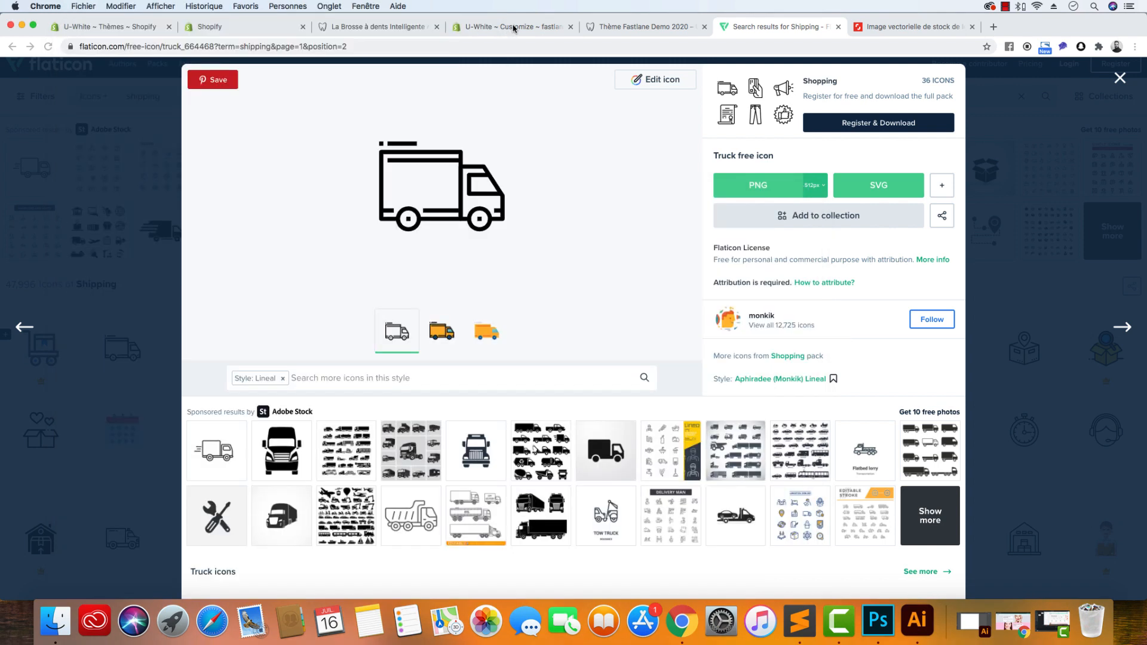
click(276, 28)
click(463, 27)
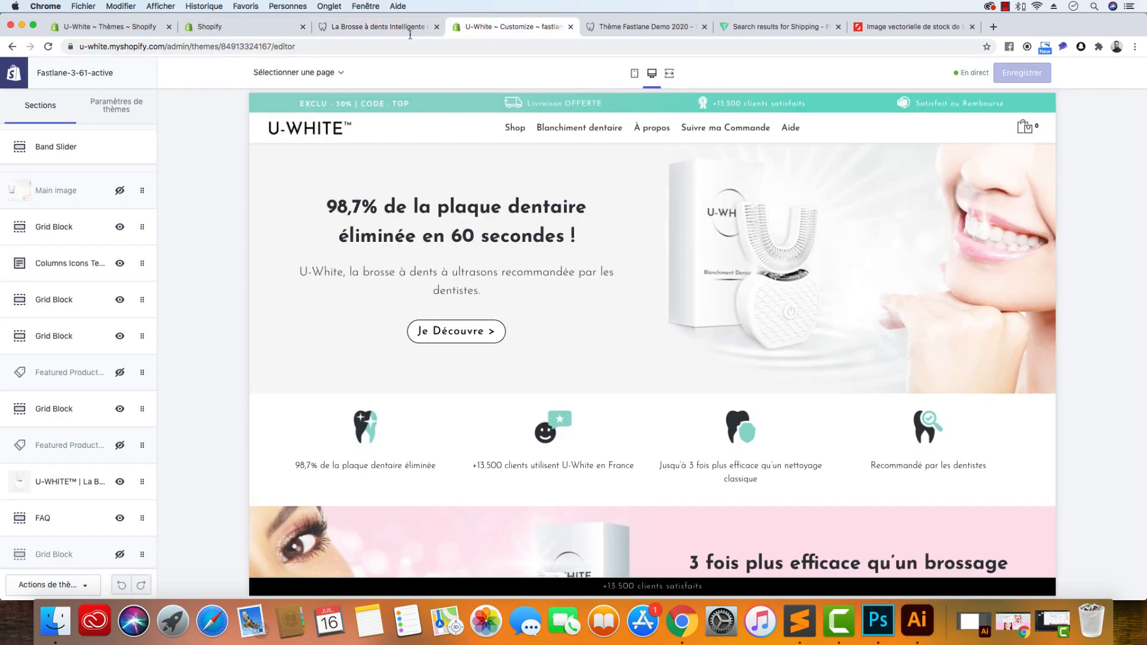
click(87, 141)
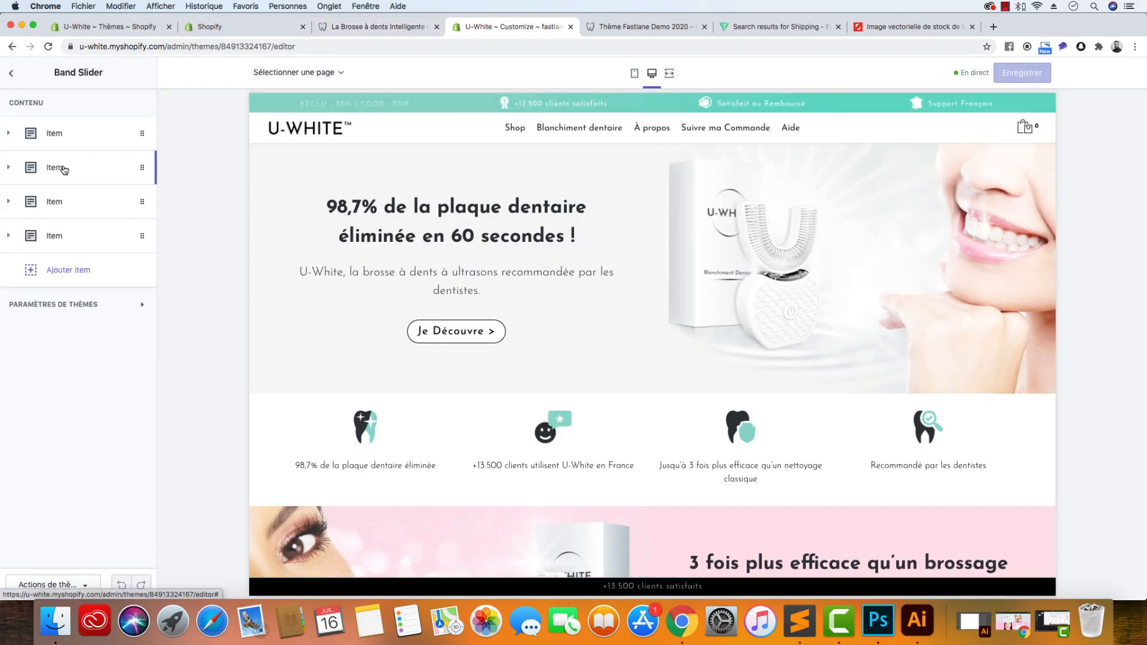
click(86, 144)
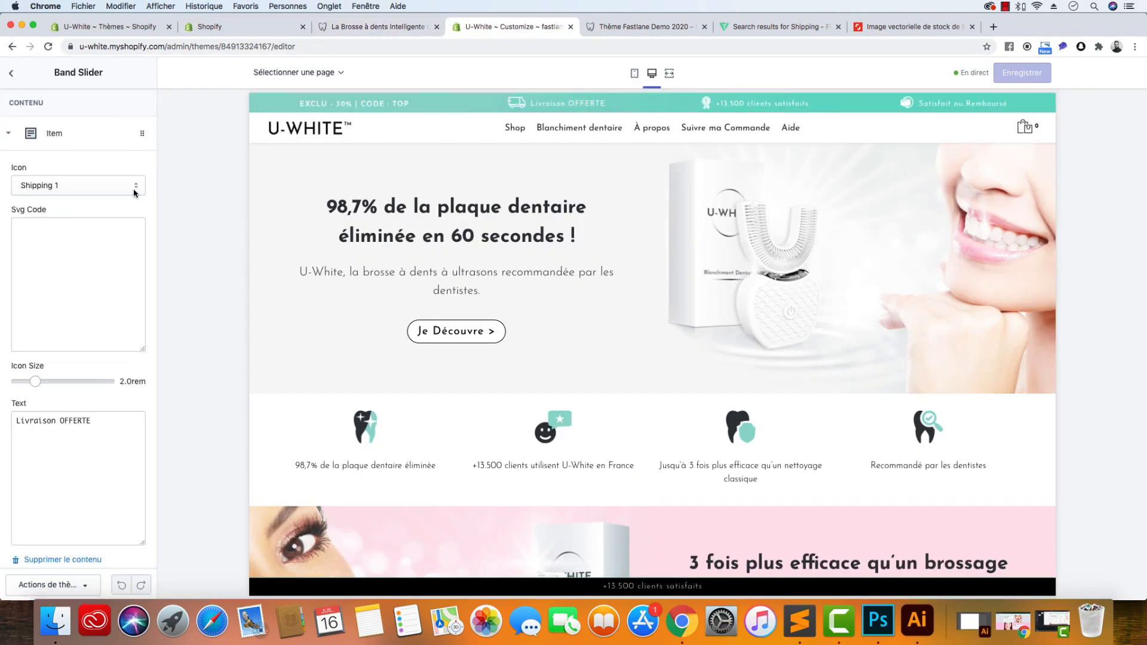
click(52, 221)
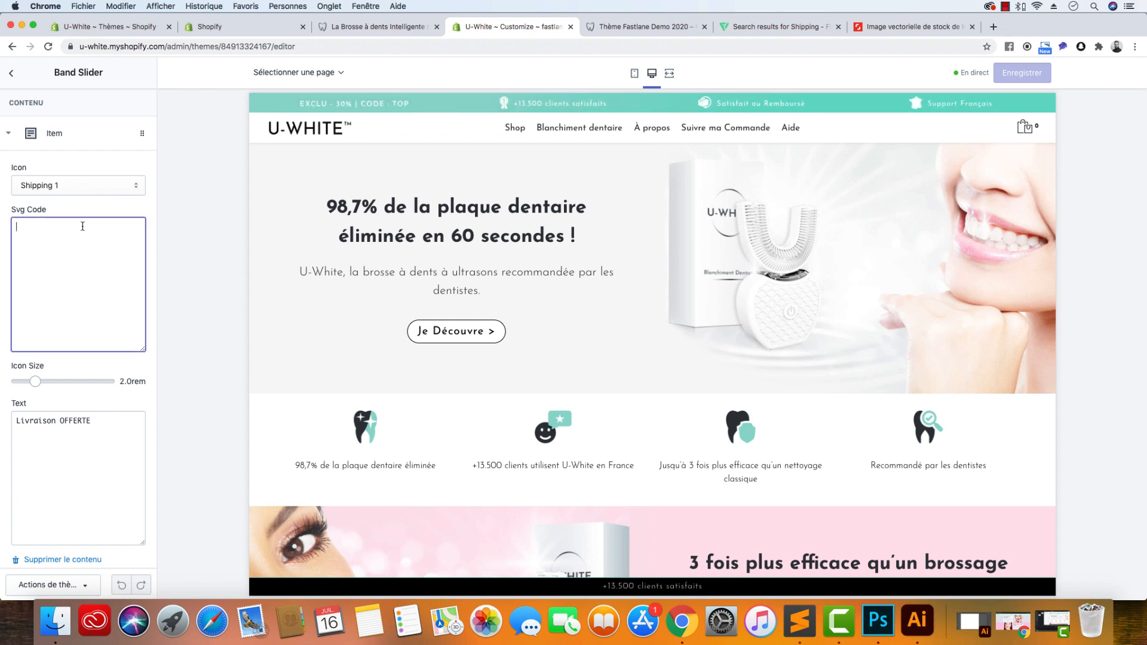
key(super+v)
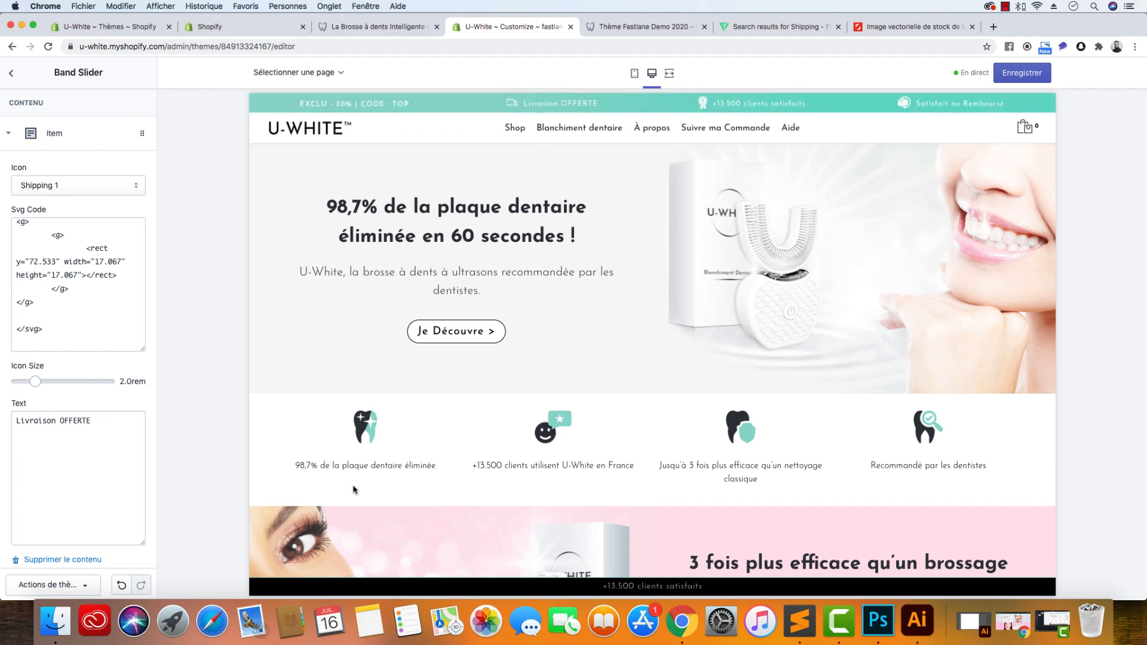
Switch to Sublime Text and set both the height attribute and the style height in truck.svg's opening svg tag to 2.5rem
click(799, 621)
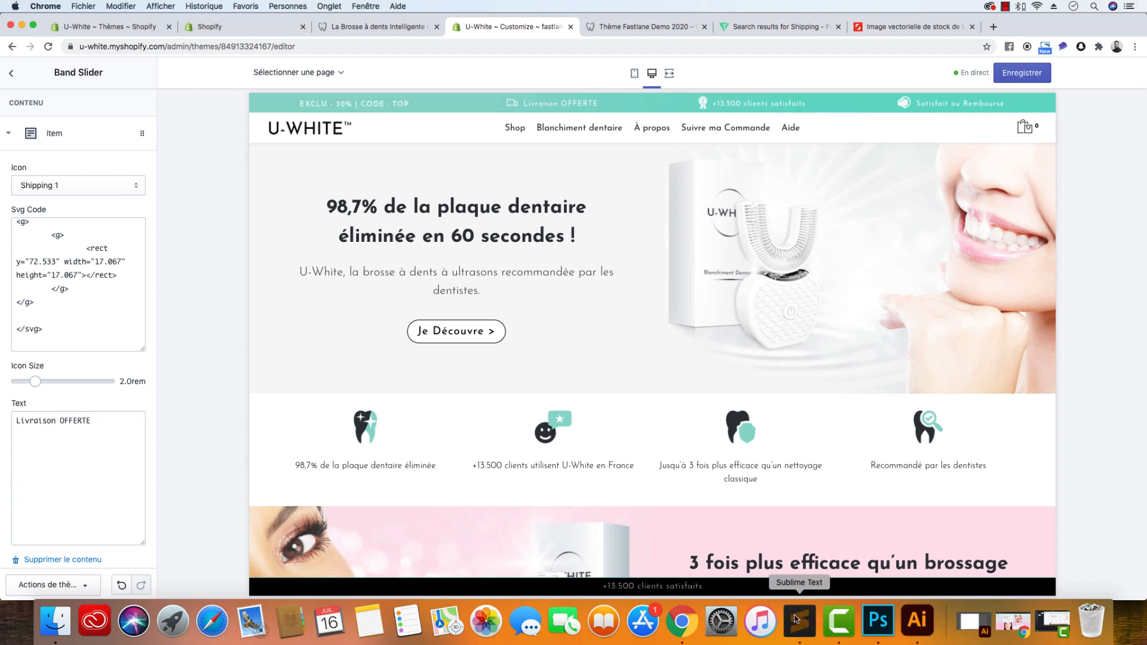
click(302, 238)
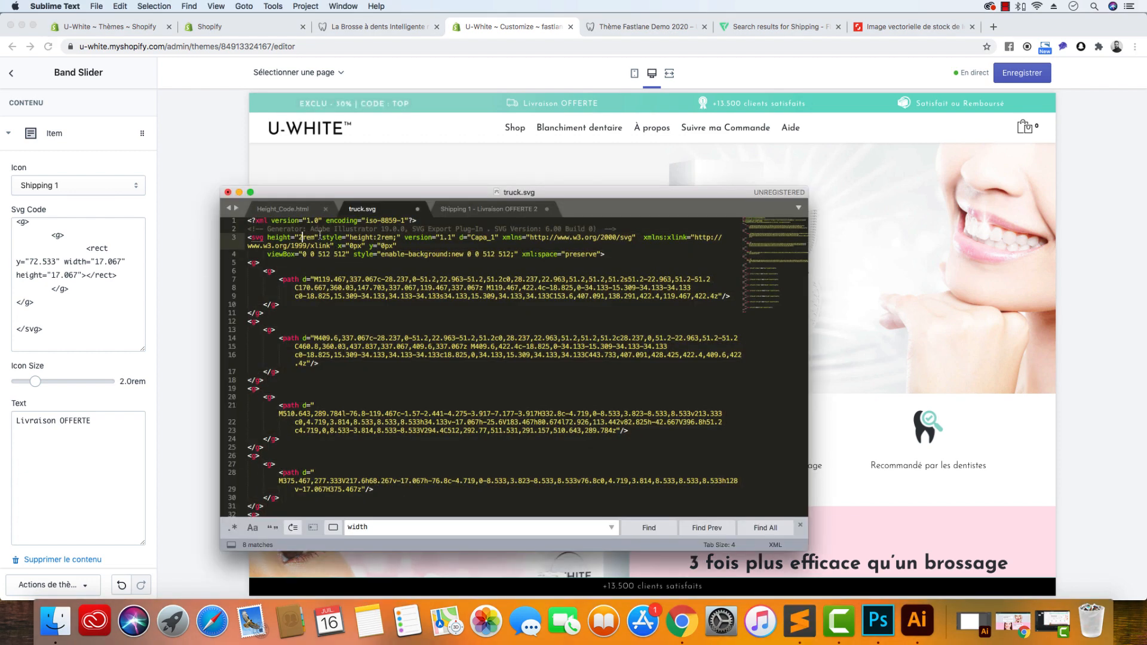
text(.5)
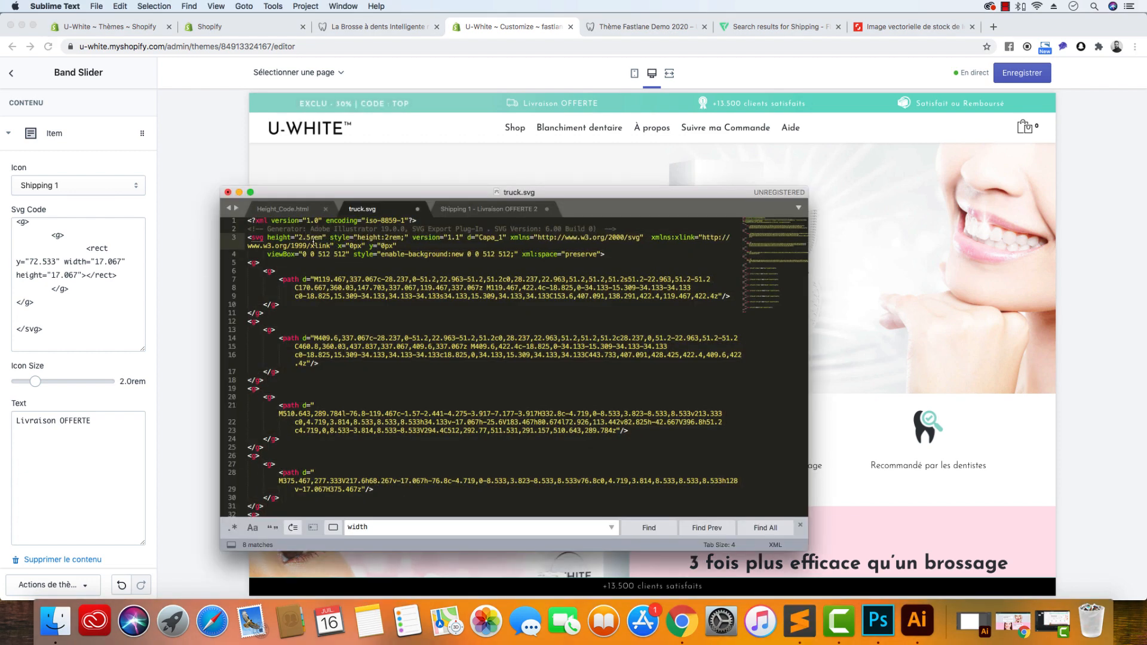
click(389, 237)
text(.5)
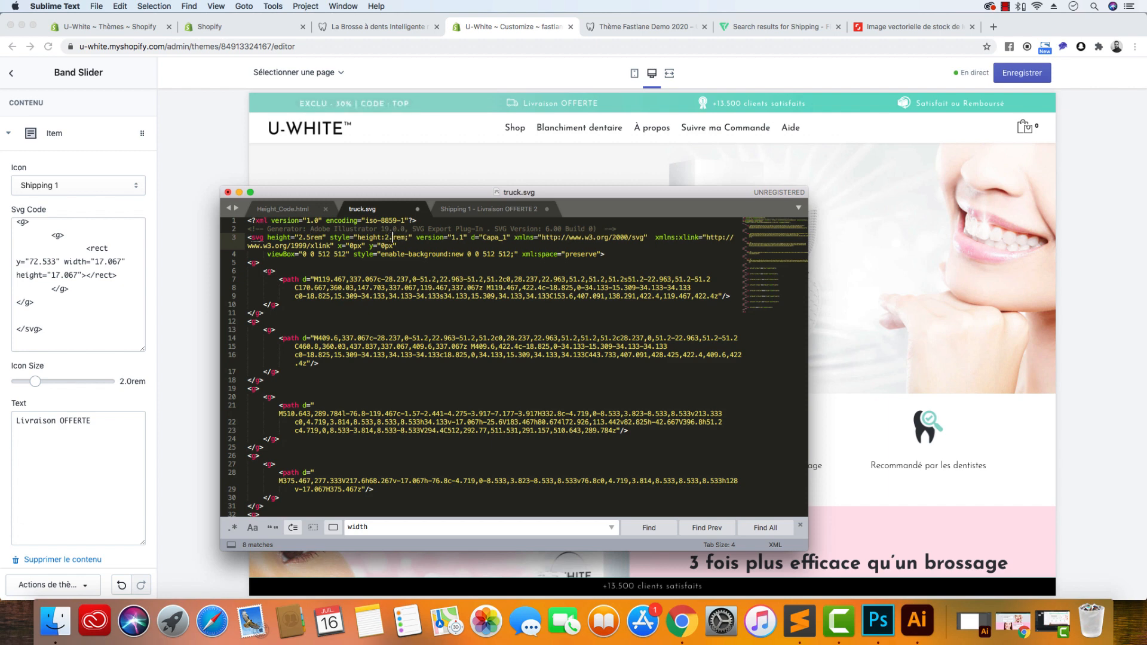
Copy the full truck.svg code with the 2.5rem height and replace the Band Slider item's Svg Code with it in Chrome
key(super+a)
right_click(355, 240)
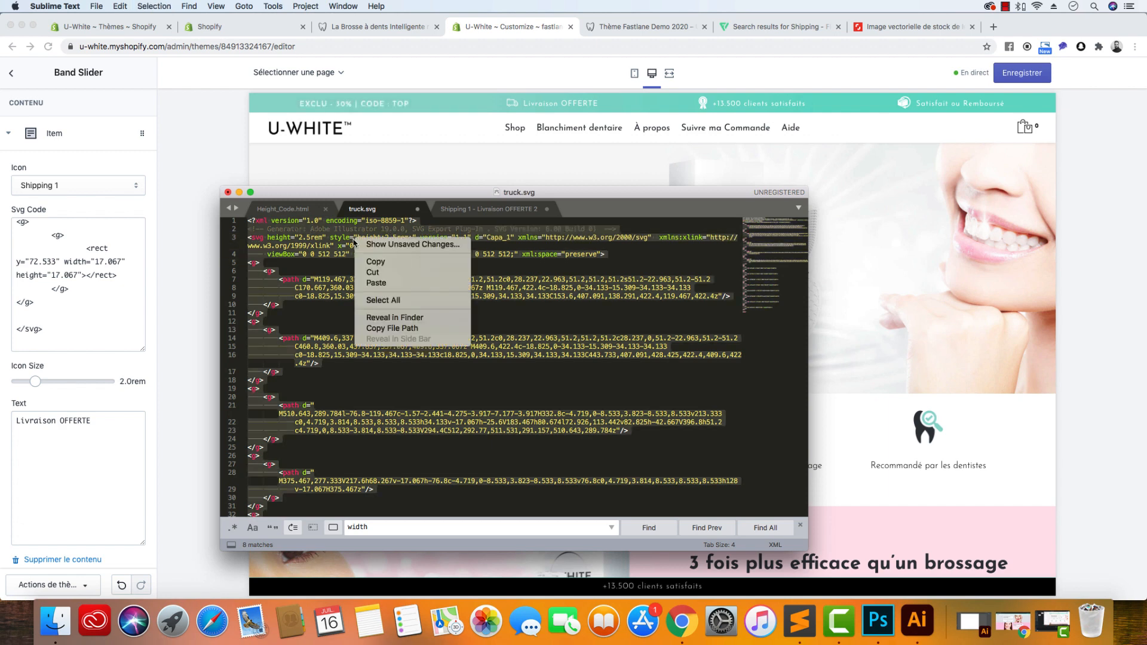
click(388, 262)
key(super+Tab)
click(62, 278)
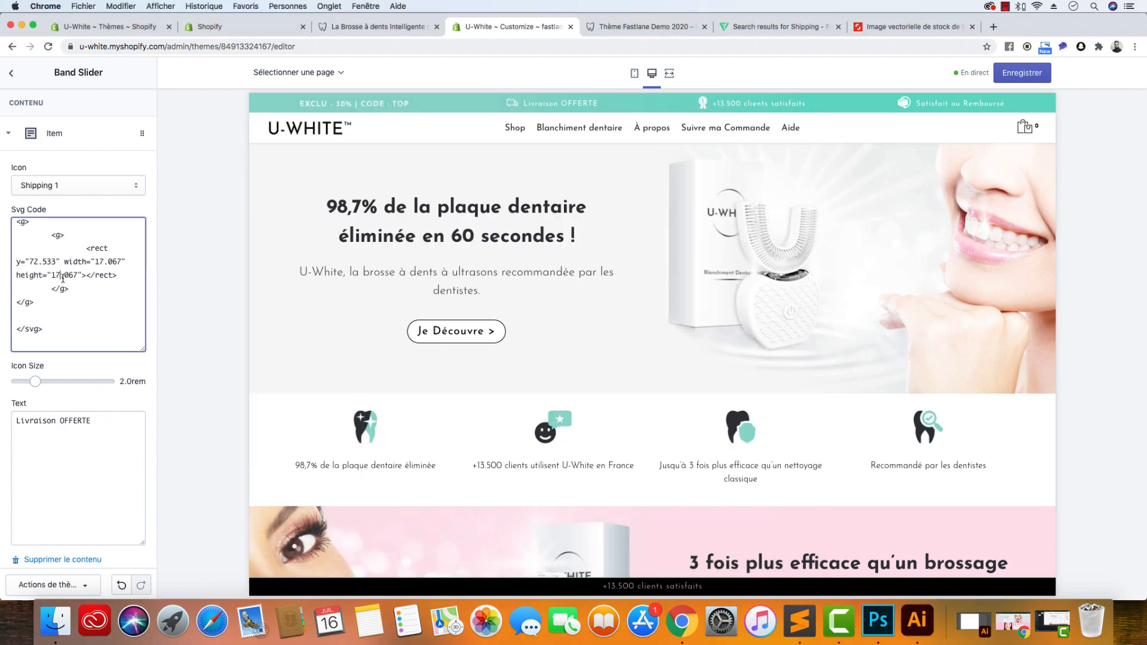
key(super+a)
key(super+v)
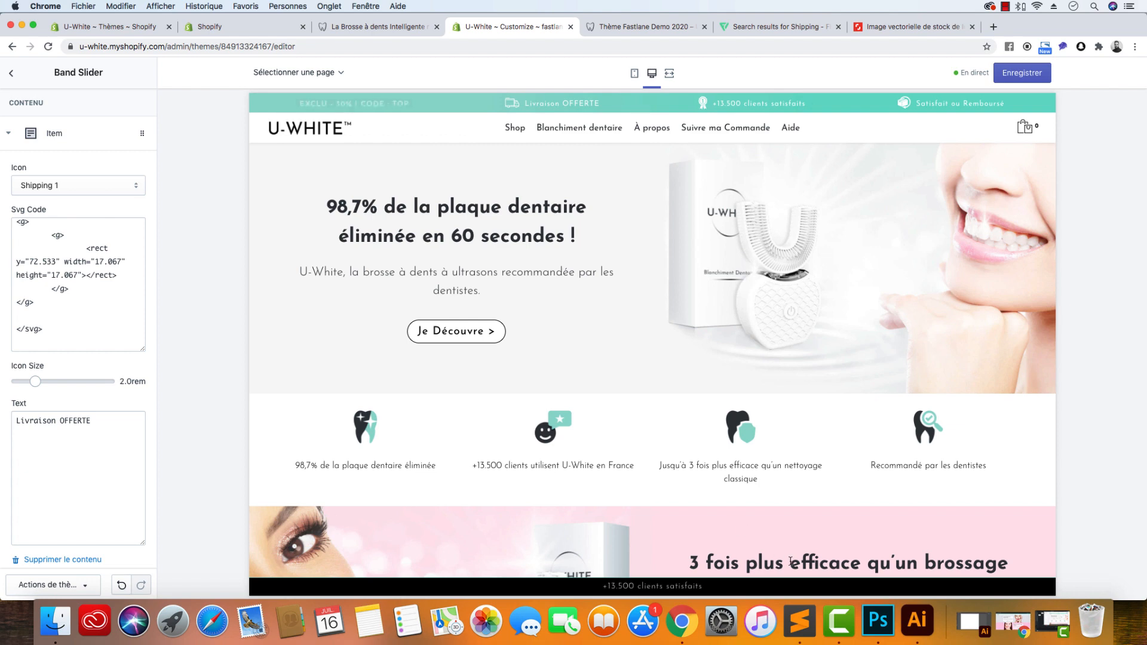
Return to truck.svg in Sublime Text and set the height attribute and the style height to 2.8rem
click(800, 621)
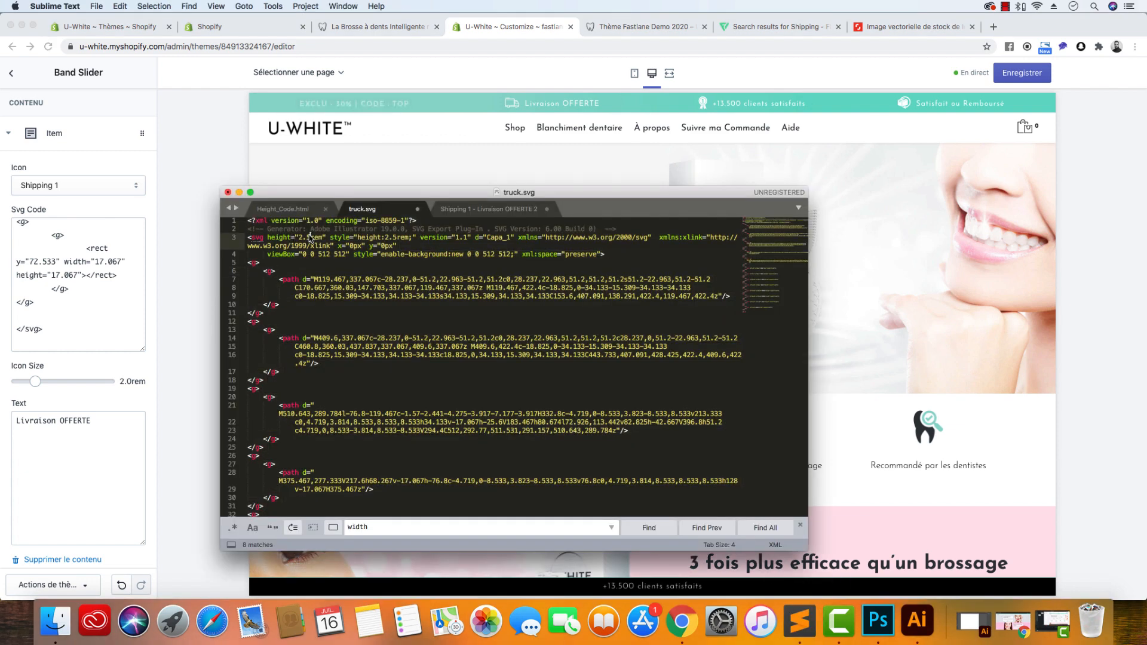
key(BackSpace)
text(8)
click(397, 237)
key(Delete)
text(8)
Copy all the truck.svg code with the 2.8rem height and replace the Livraison OFFERTE item's Svg Code with it in the theme customizer
key(super+a)
right_click(397, 232)
click(418, 256)
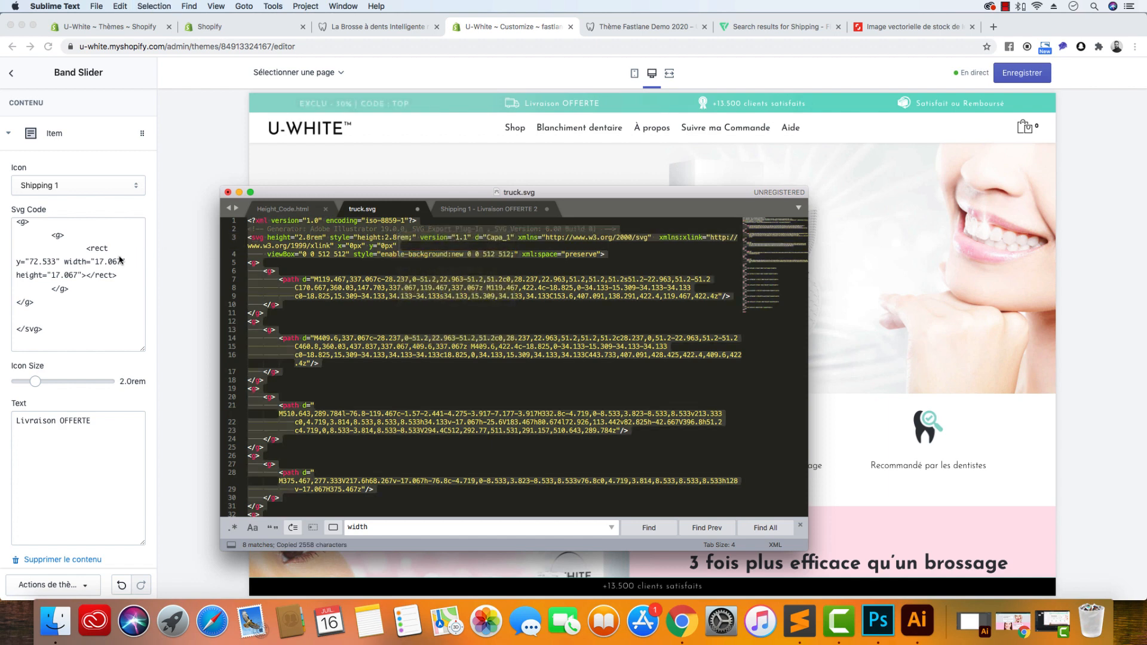
click(119, 260)
key(super+a)
key(super+v)
click(449, 180)
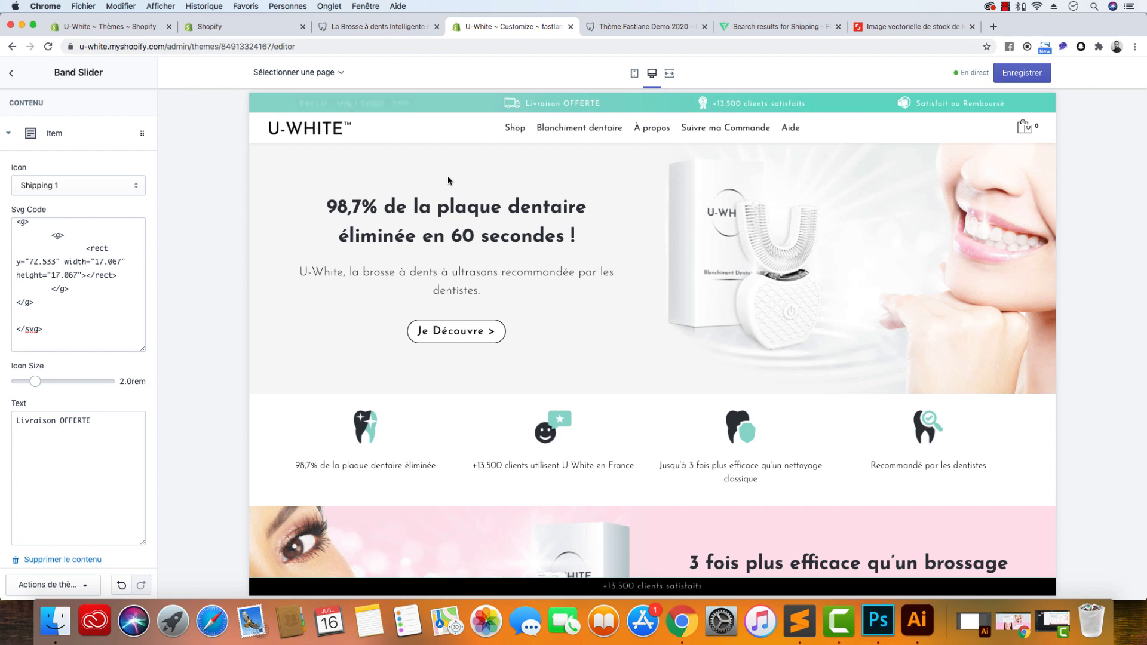
Paste the copied truck SVG code as the Icon HTML of the first Header Band Slider item in the Fastlane Editor
click(255, 34)
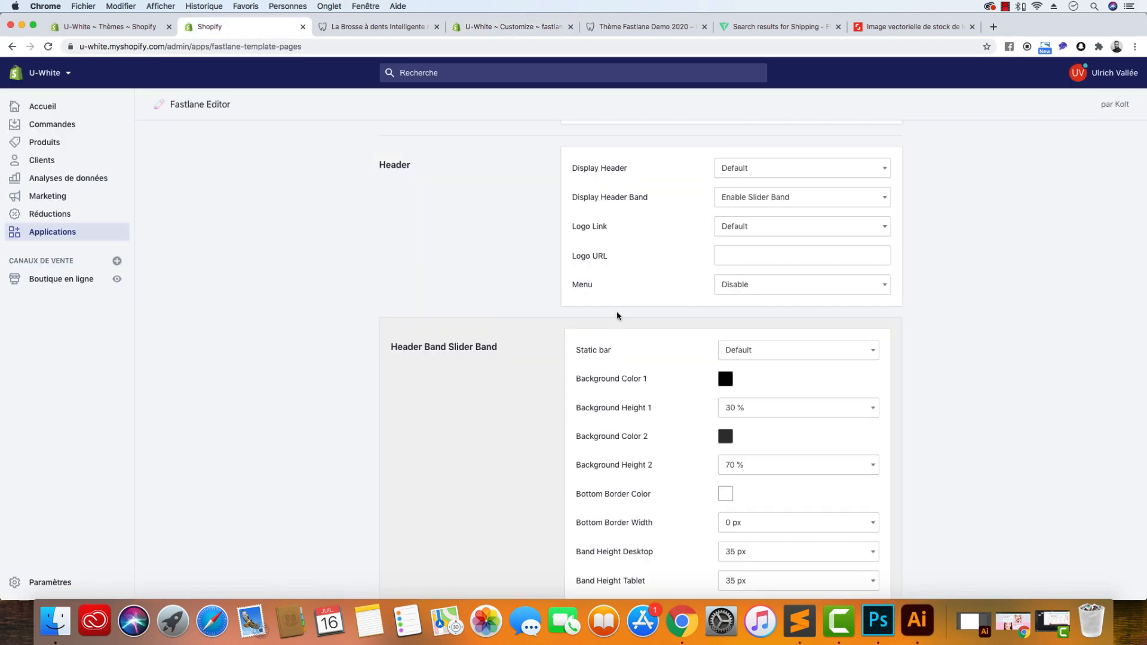
scroll(617, 313, down, 10)
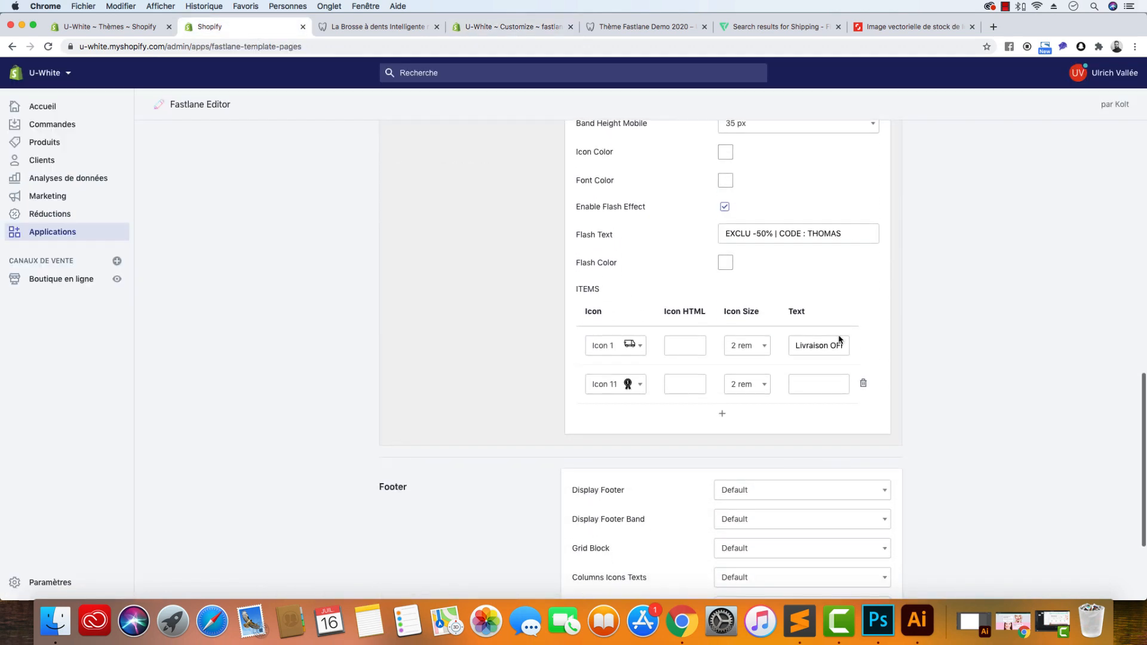
click(687, 344)
key(cmd+v)
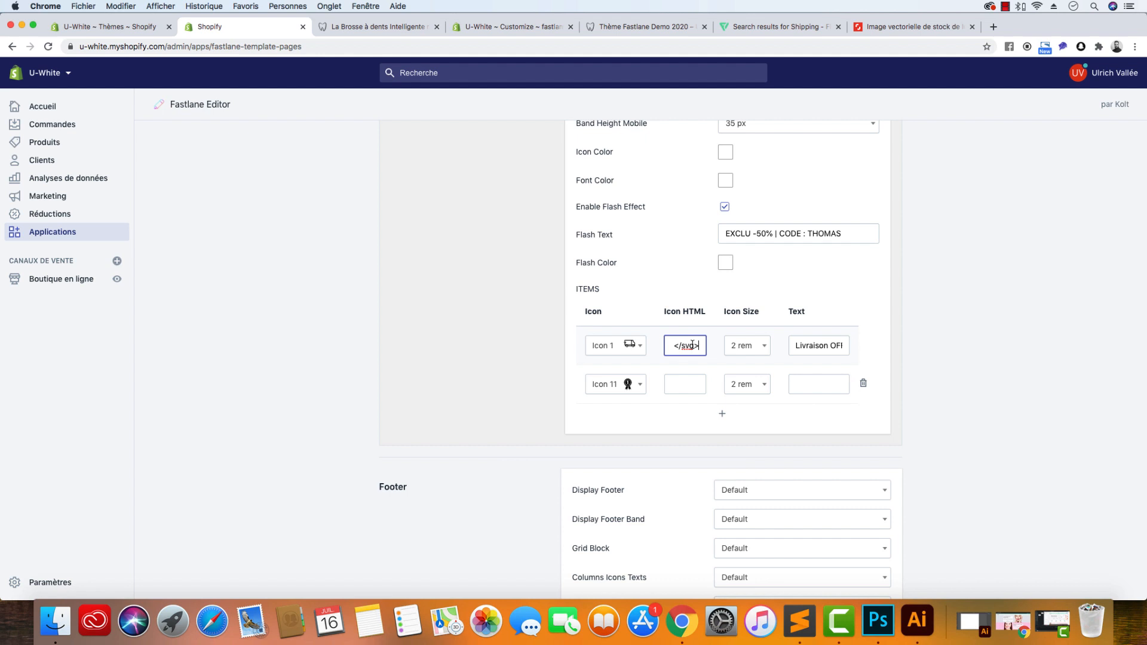
Review the Flaticon truck icon page, then compare the height attributes in truck.svg and Height_Code.html in Sublime Text
click(802, 26)
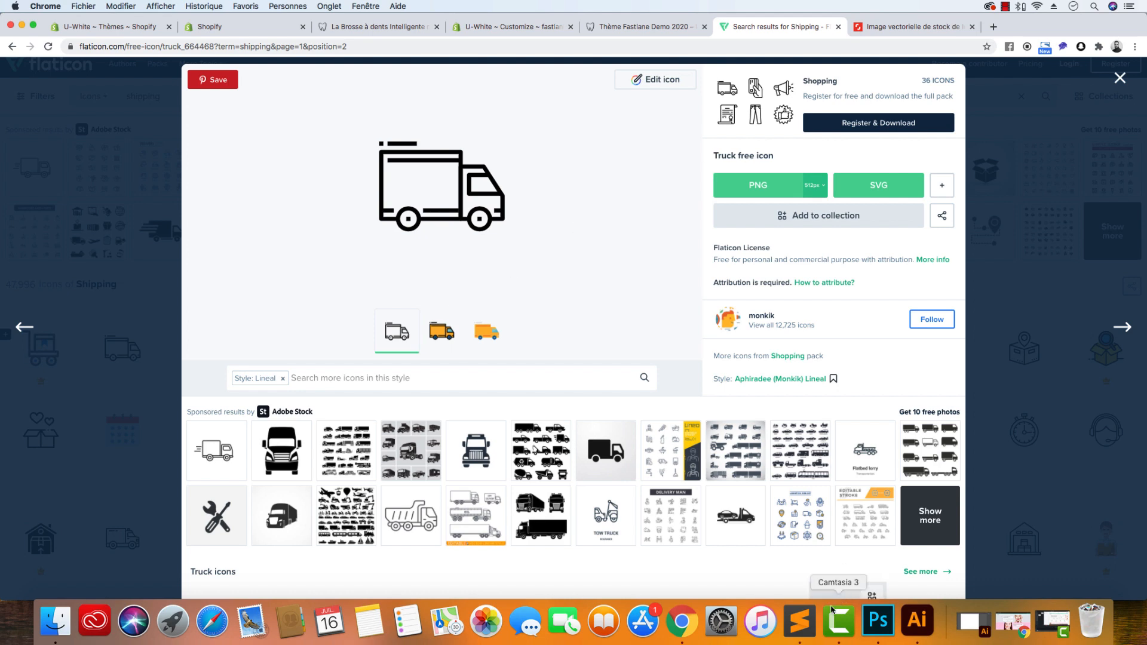
click(800, 620)
click(462, 247)
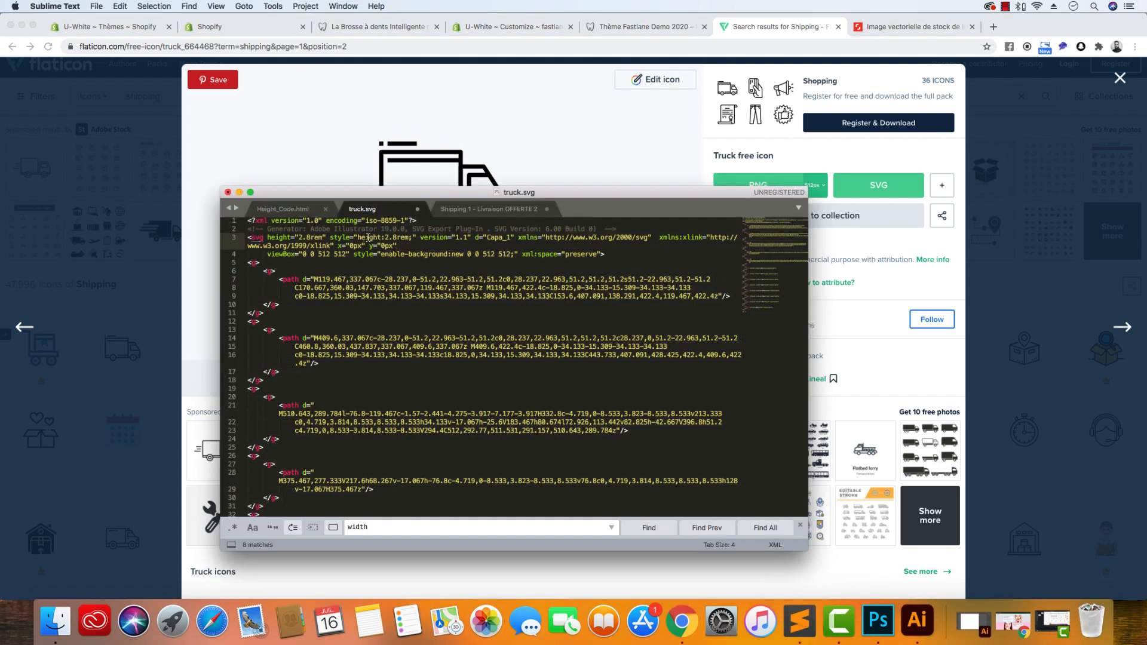
click(300, 210)
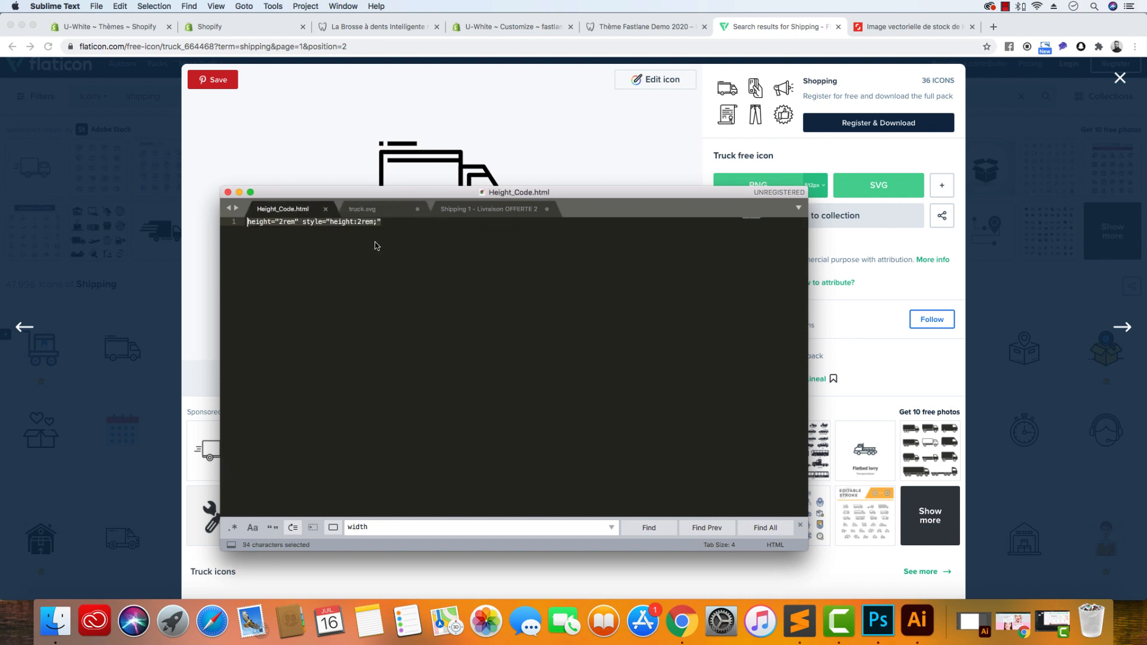
click(380, 213)
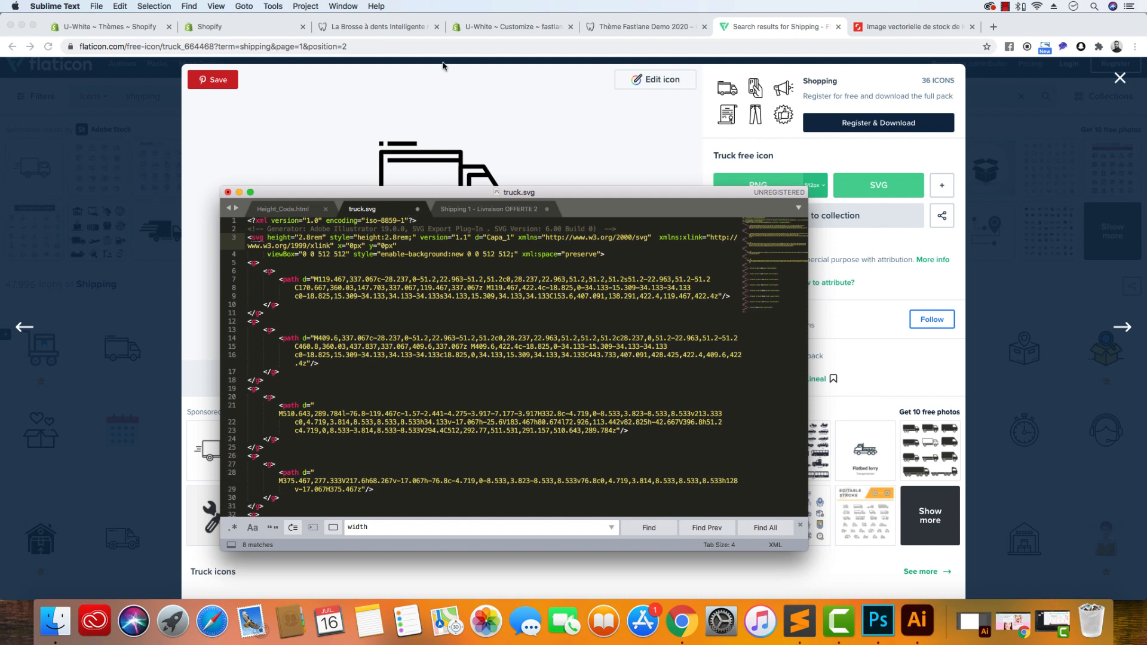
Open shutterstock_353170508.eps from the Header_Band_Slider folder in Adobe Illustrator
click(55, 621)
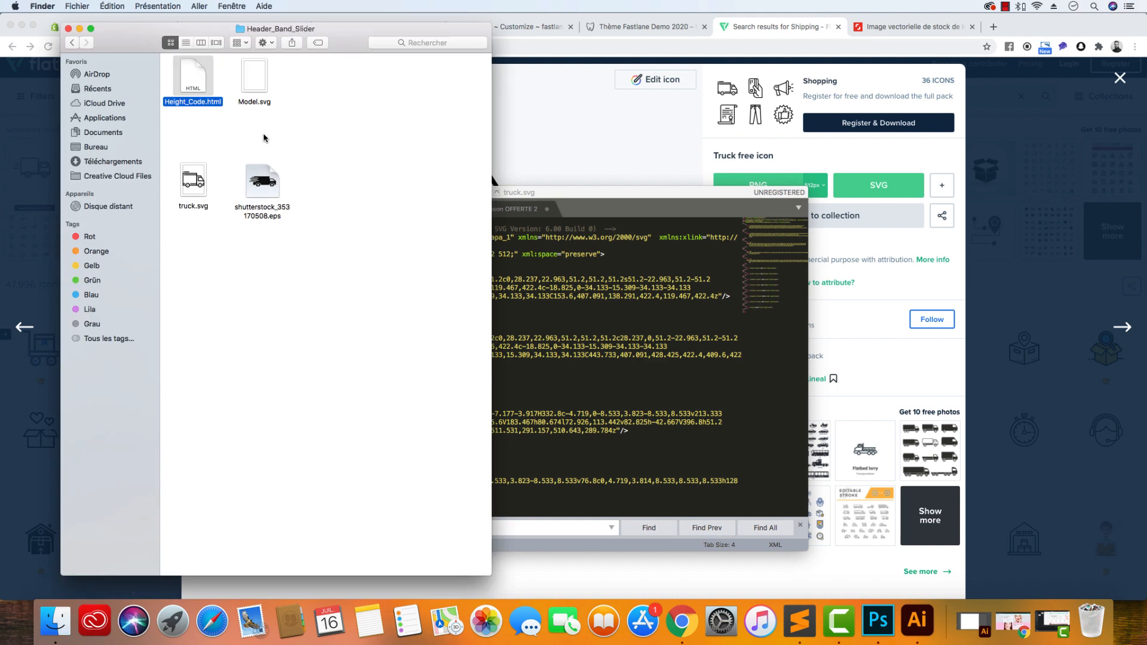
click(267, 91)
click(275, 186)
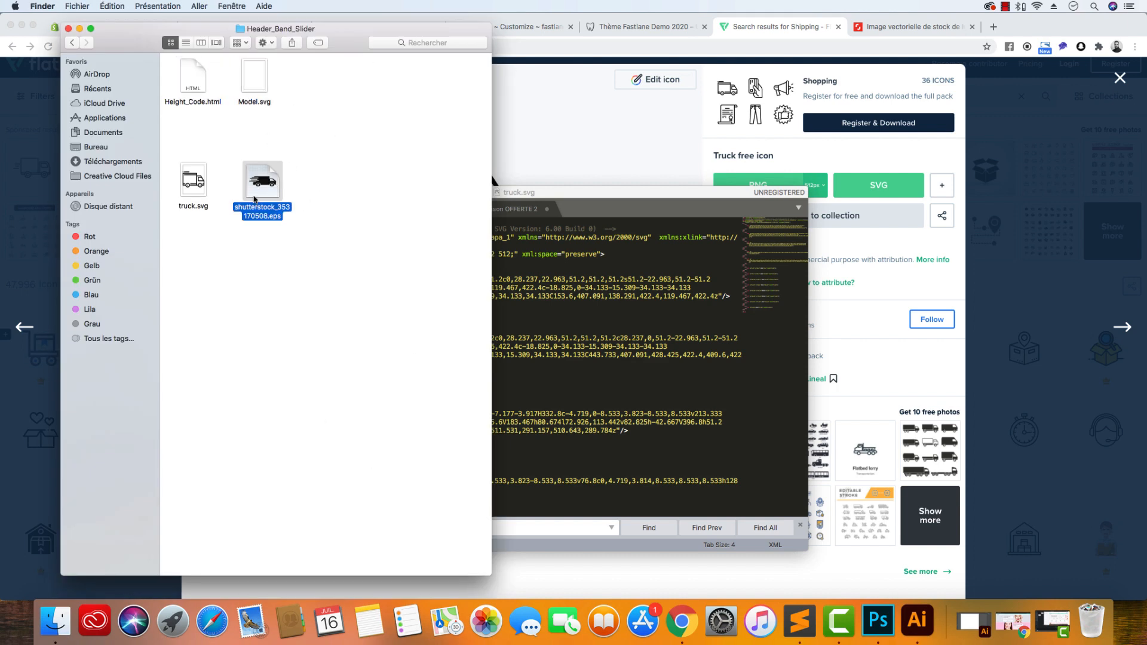
click(934, 31)
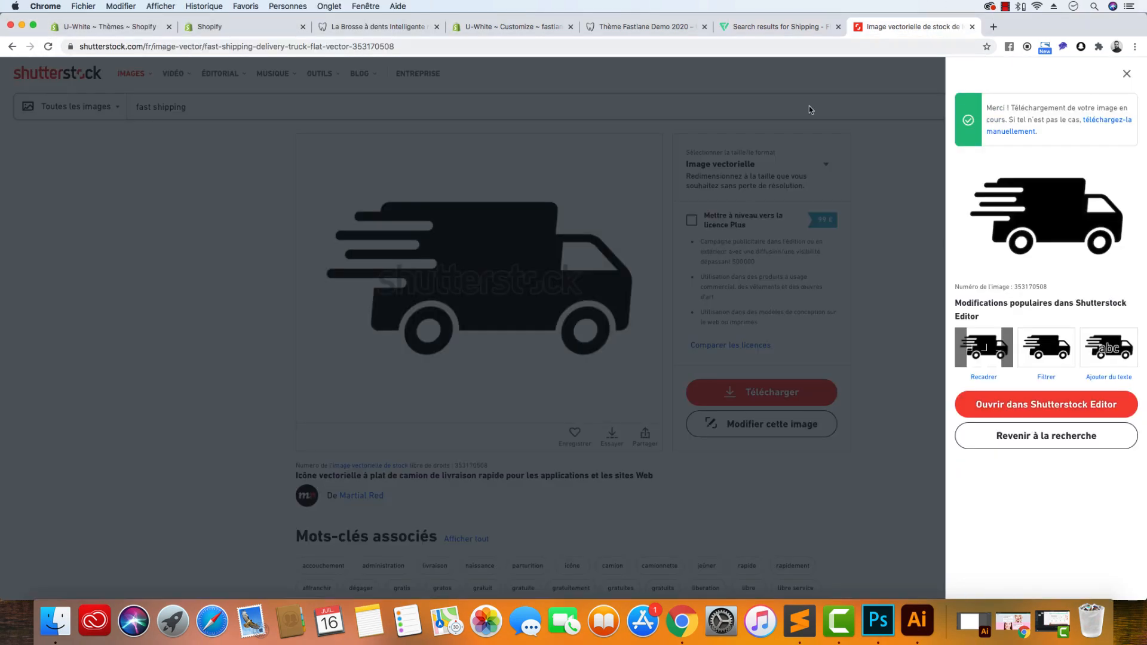
click(55, 621)
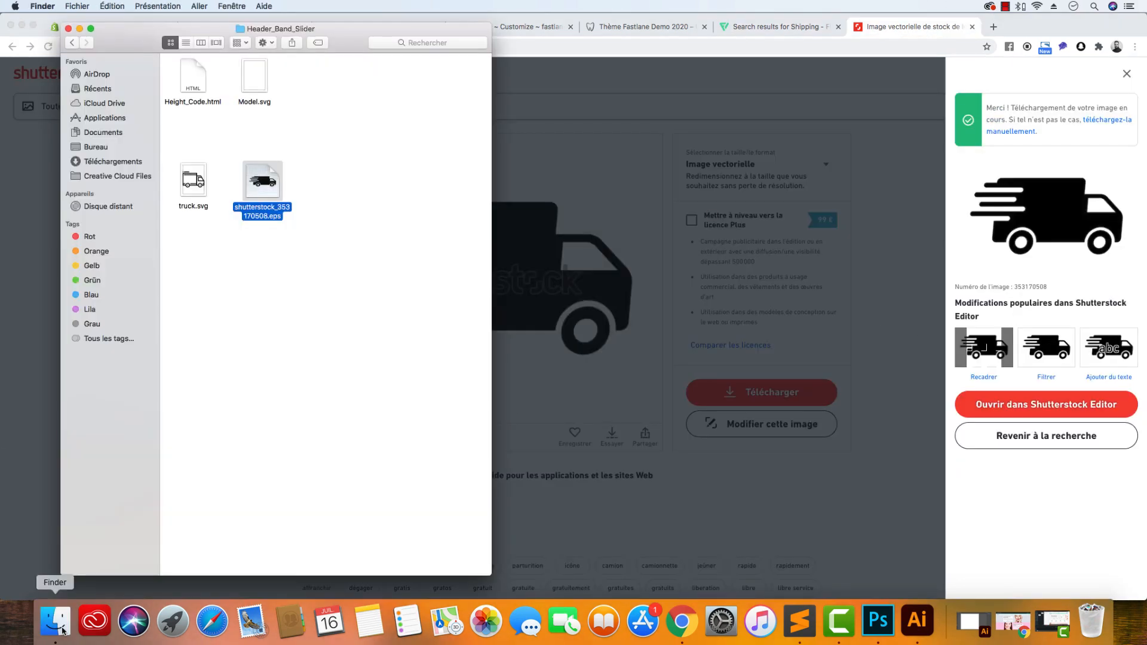
right_click(269, 184)
mouse_move(394, 205)
click(510, 219)
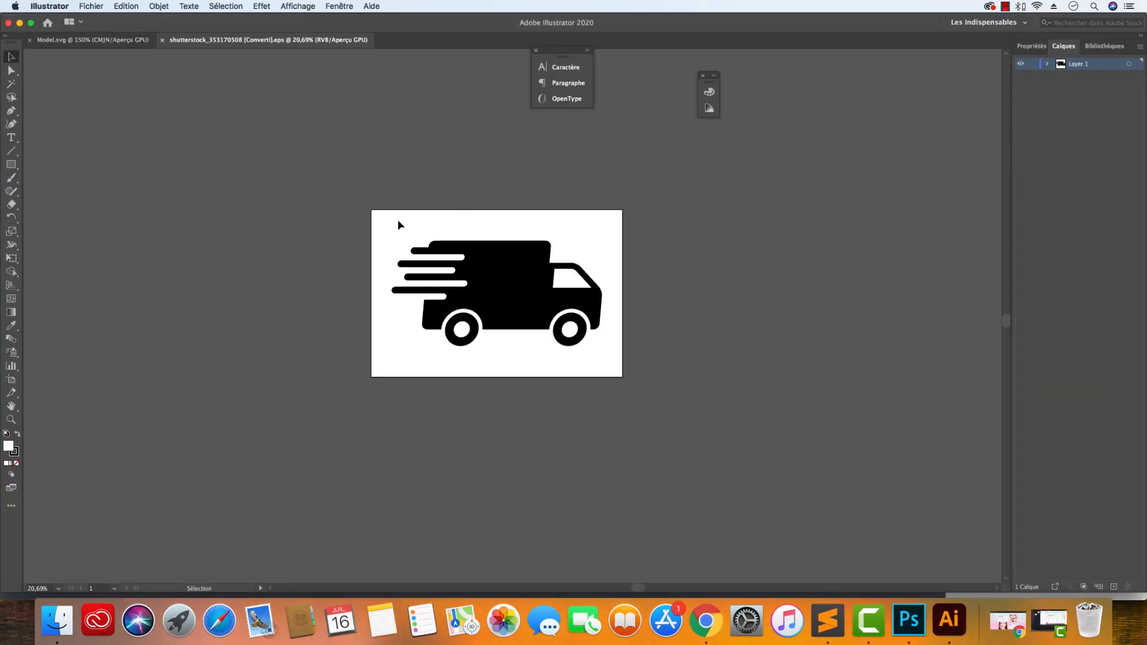
Select the entire black delivery truck artwork on the artboard
drag(399, 225, 623, 350)
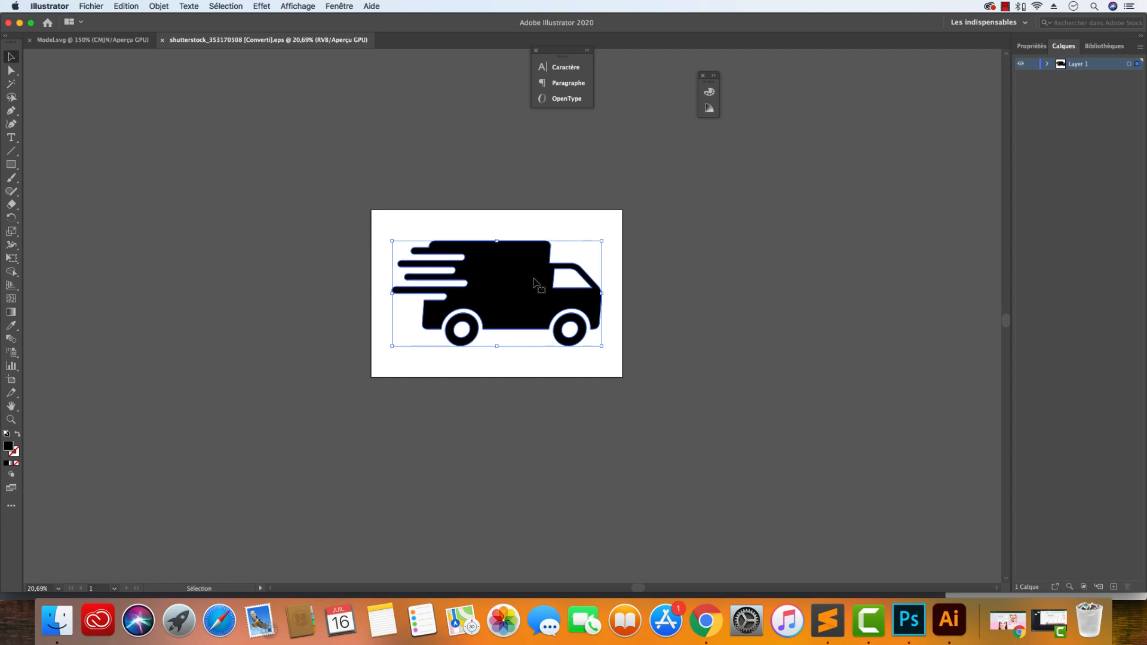
right_click(70, 608)
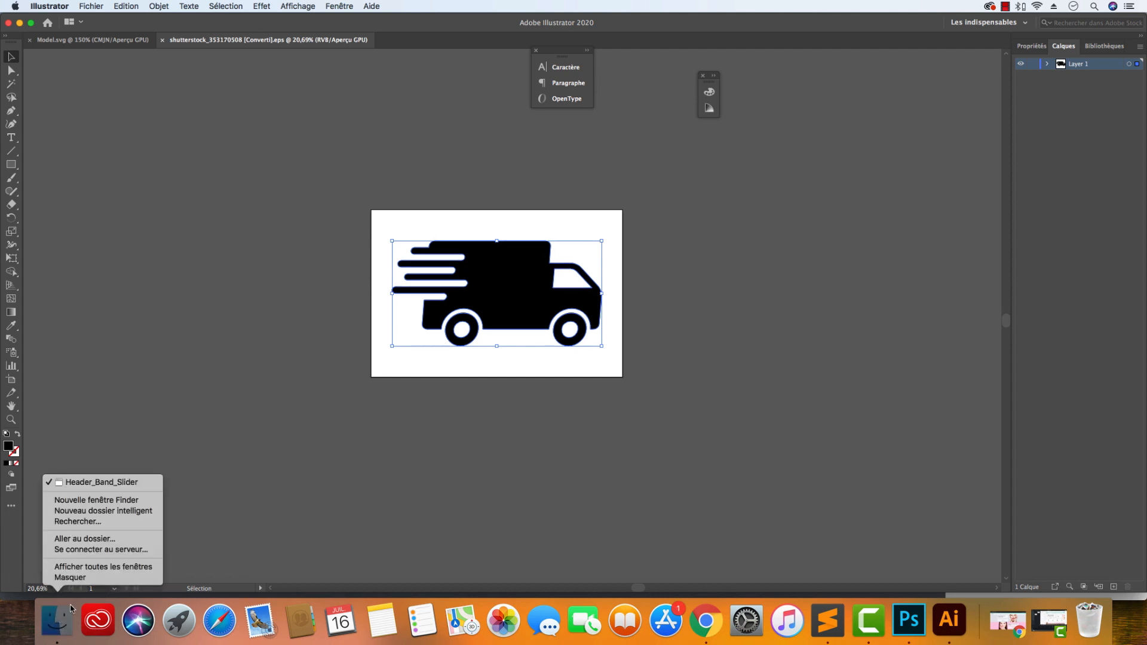
click(322, 494)
scroll(394, 371, down, 1)
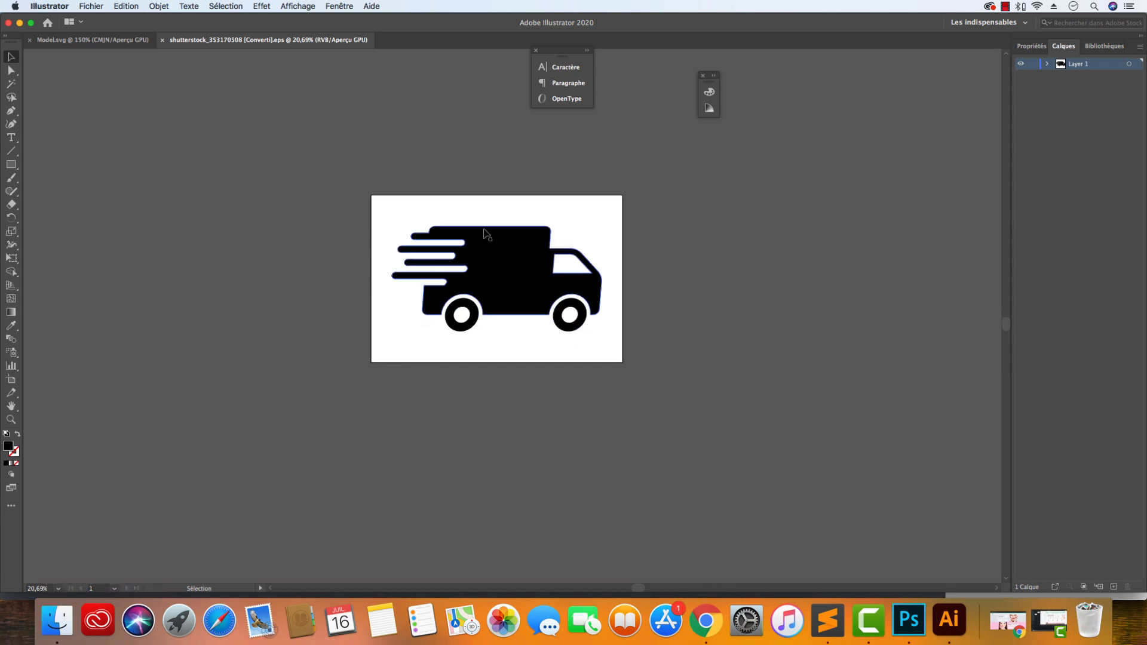
click(482, 248)
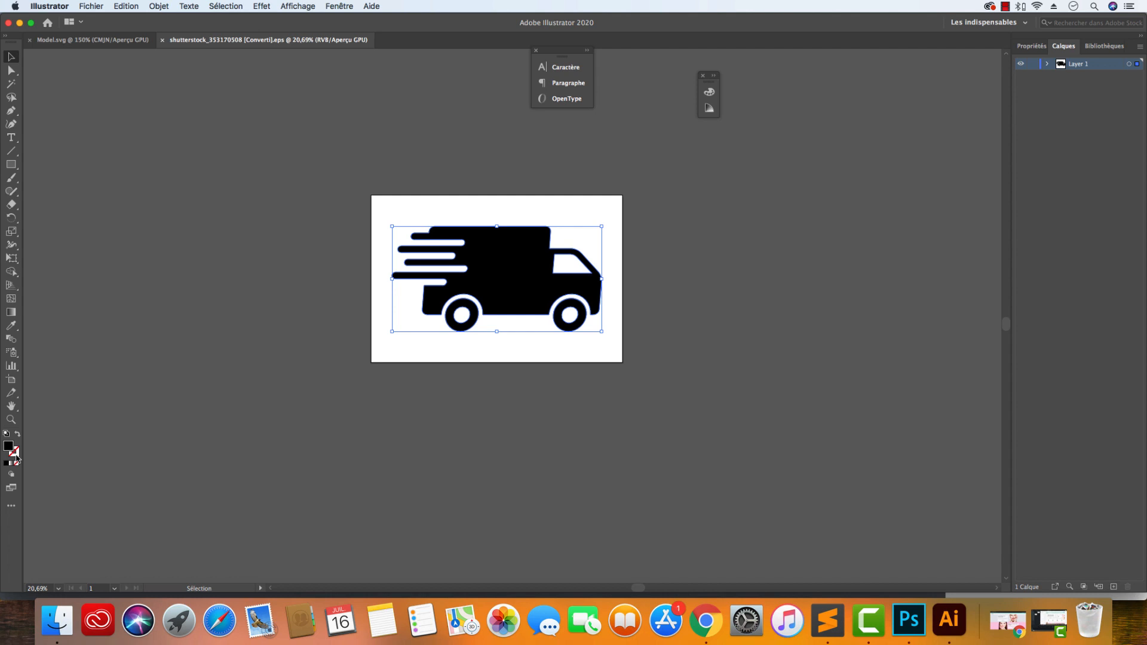
Open Model.svg from the Header_Band_Slider folder in Sublime Text to examine its svg code, and close its window
click(48, 637)
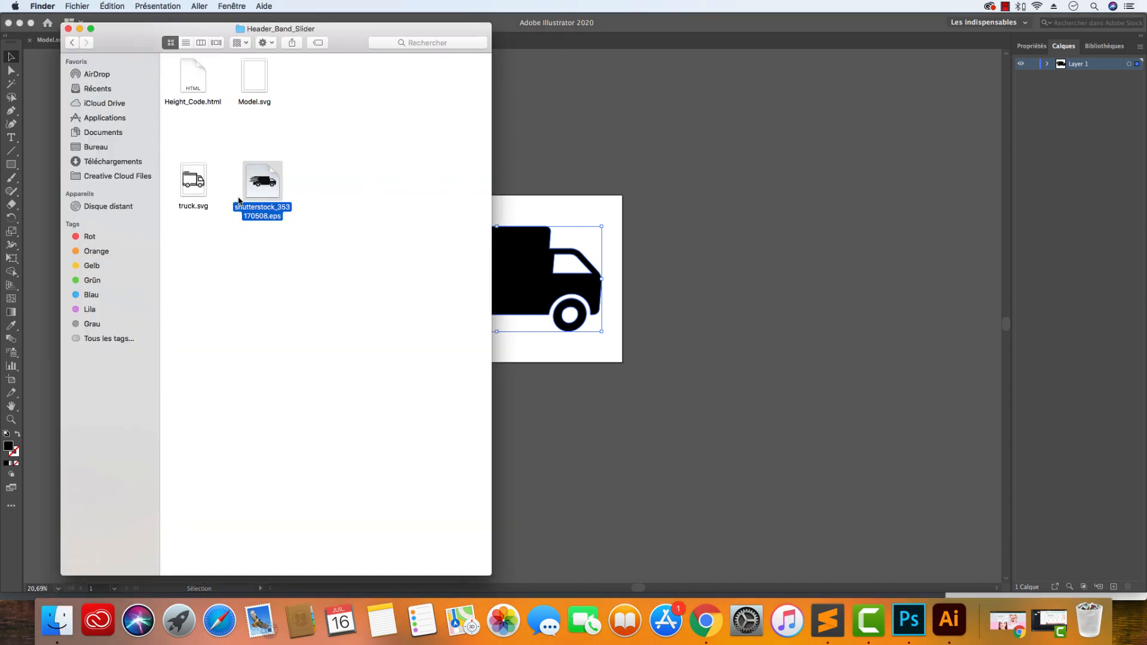
click(259, 84)
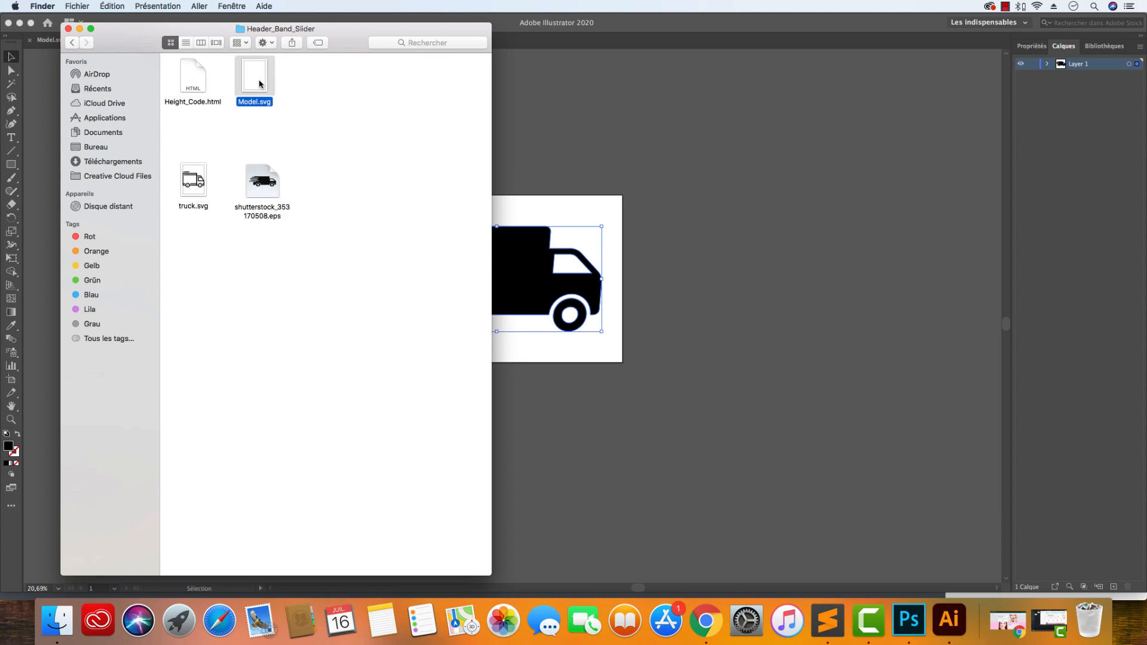
right_click(259, 83)
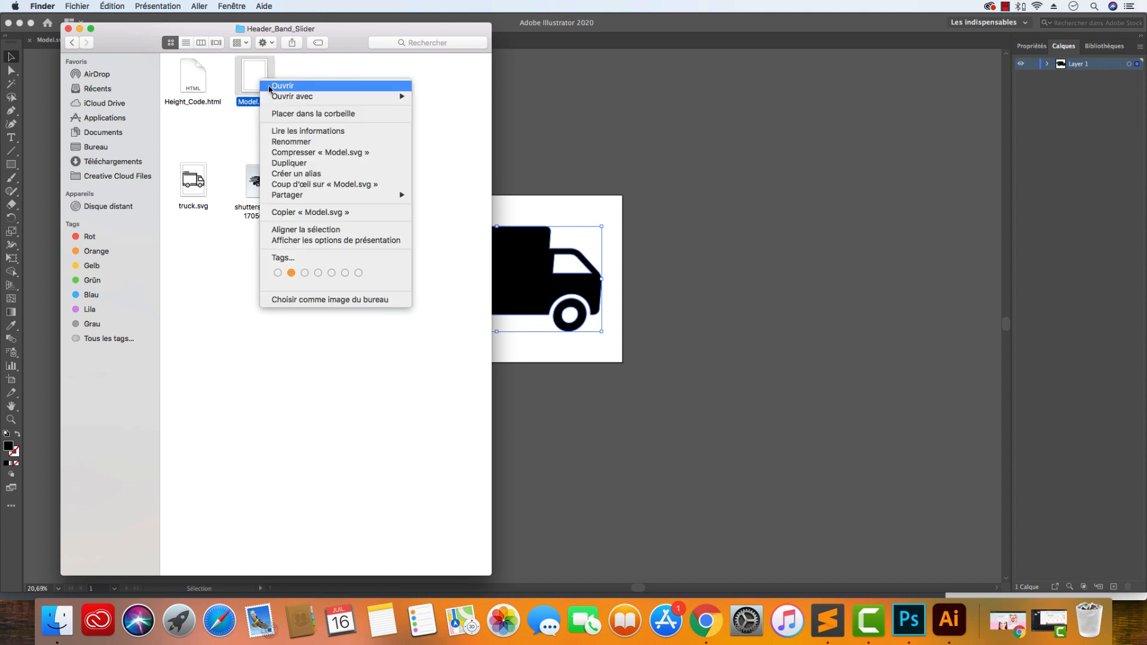
mouse_move(306, 97)
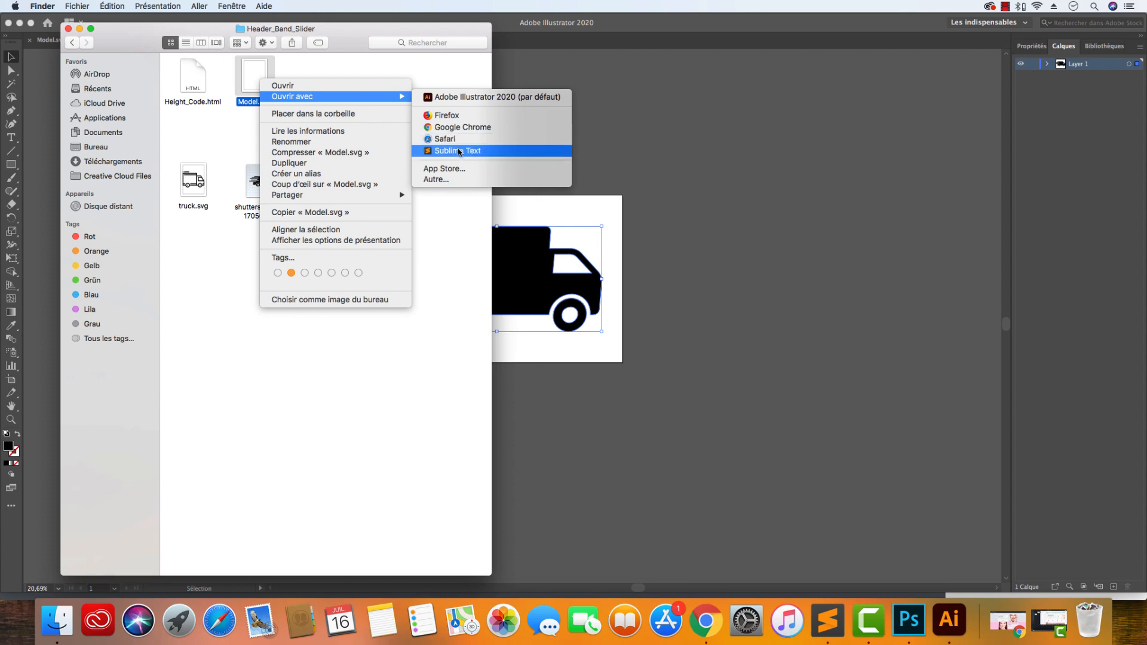
click(457, 152)
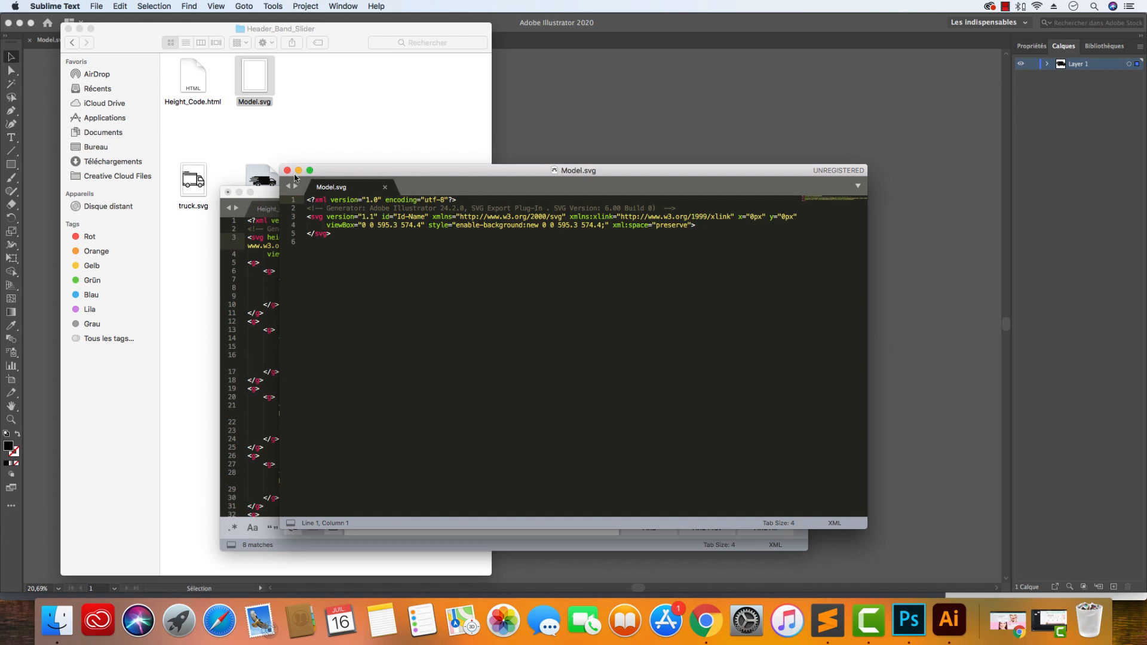
click(287, 171)
Open Model.svg from the Header_Band_Slider folder in Adobe Illustrator and bring its document to the front
click(255, 82)
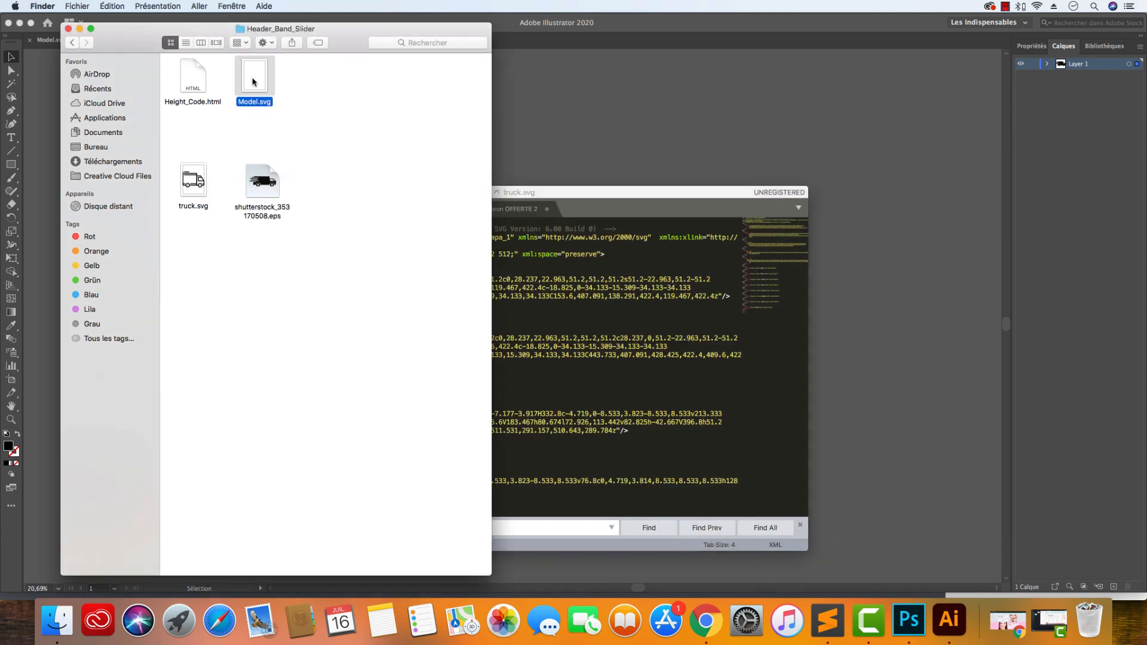
right_click(259, 83)
mouse_move(387, 95)
click(436, 96)
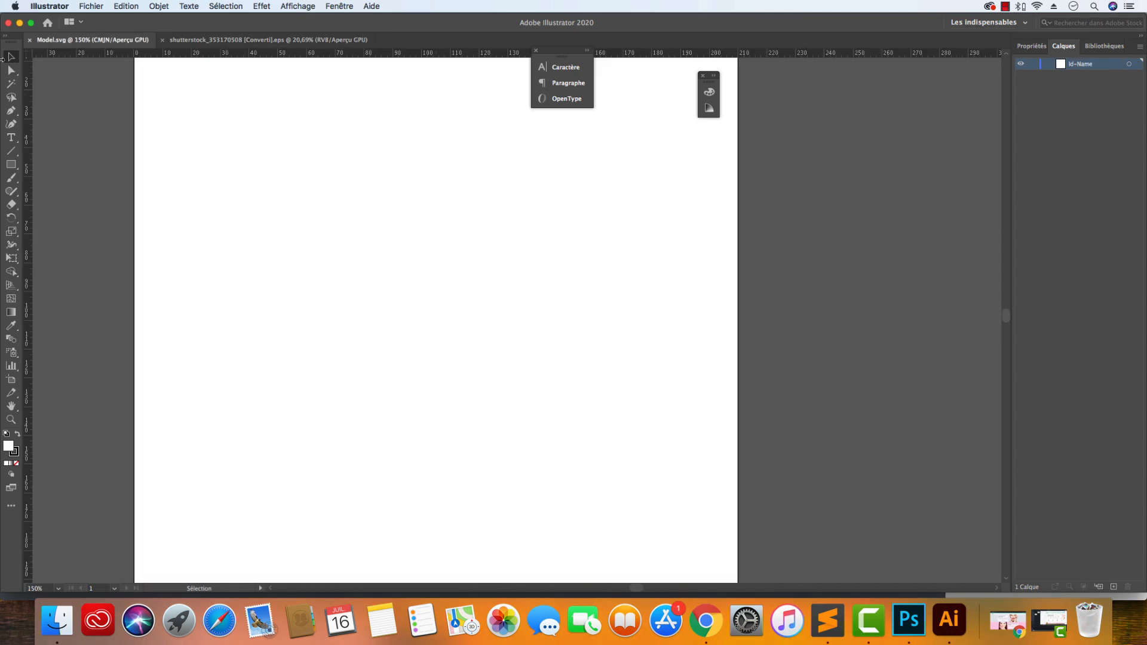
click(269, 39)
click(89, 39)
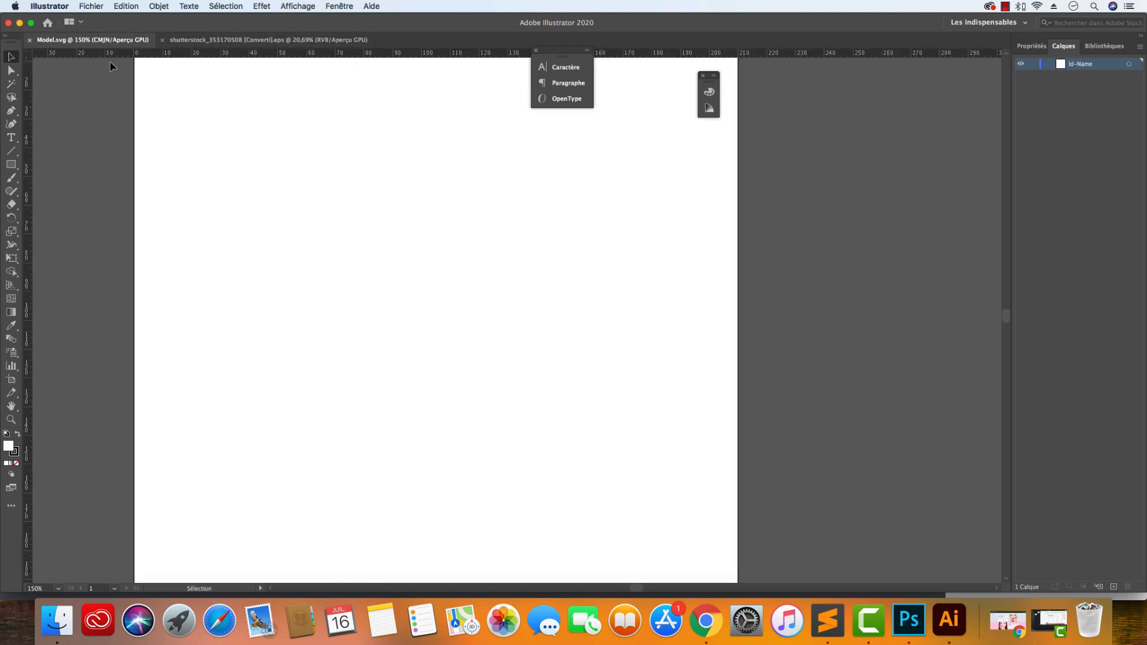
Rename the Id-Name layer of Model.svg to Fast-Shipping
double_click(1081, 65)
text(Fast)
text(-Shipping)
key(Return)
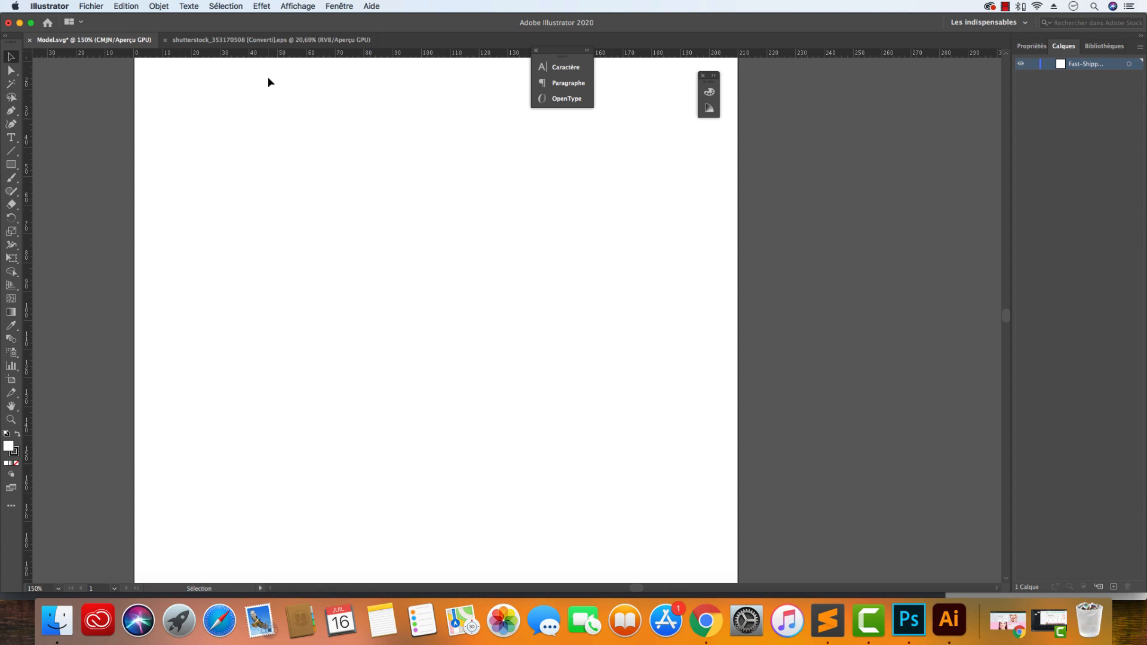
Copy the black delivery truck artwork from the Shutterstock document into the Fast-Shipping layer of Model.svg
click(271, 40)
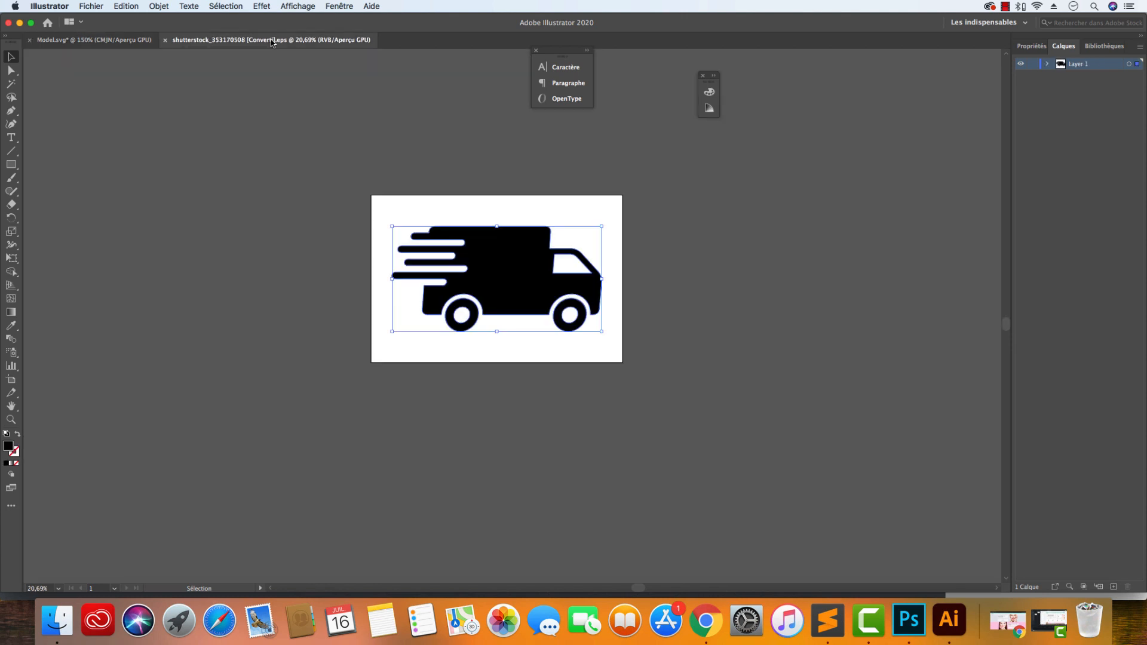
click(594, 187)
mouse_move(533, 256)
mouse_down()
mouse_move(408, 208)
mouse_move(94, 41)
mouse_move(387, 264)
mouse_move(519, 268)
mouse_up()
scroll(516, 264, down, 10)
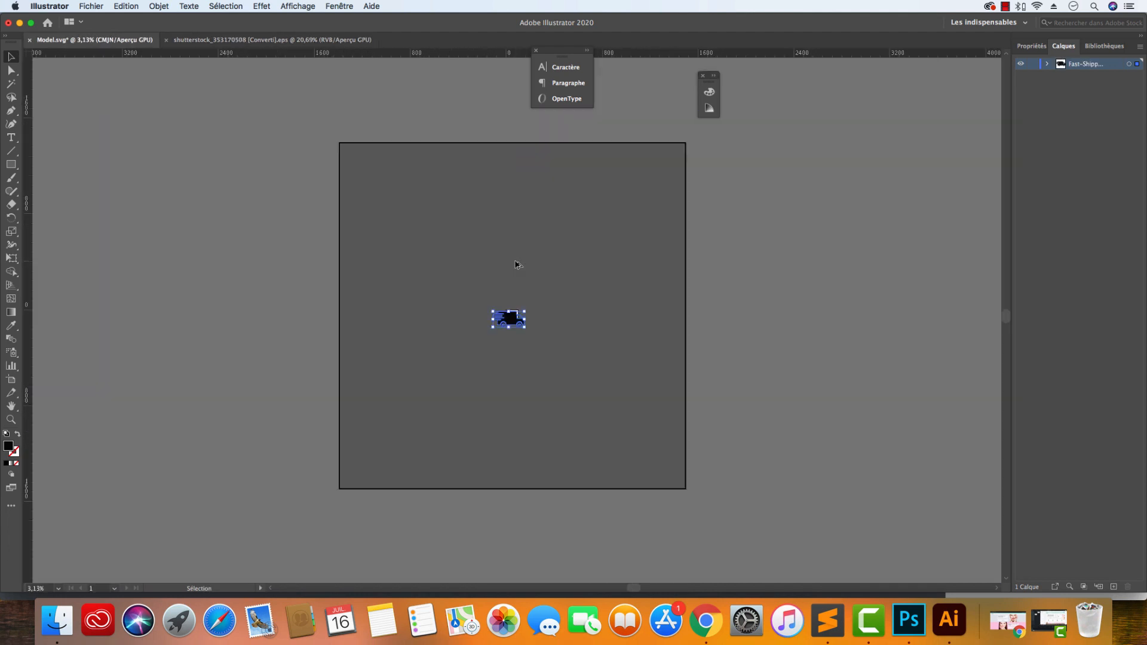
Scale the pasted truck down proportionally and align it to the artboard's left edge so it spans the full artboard width
scroll(518, 270, up, 6)
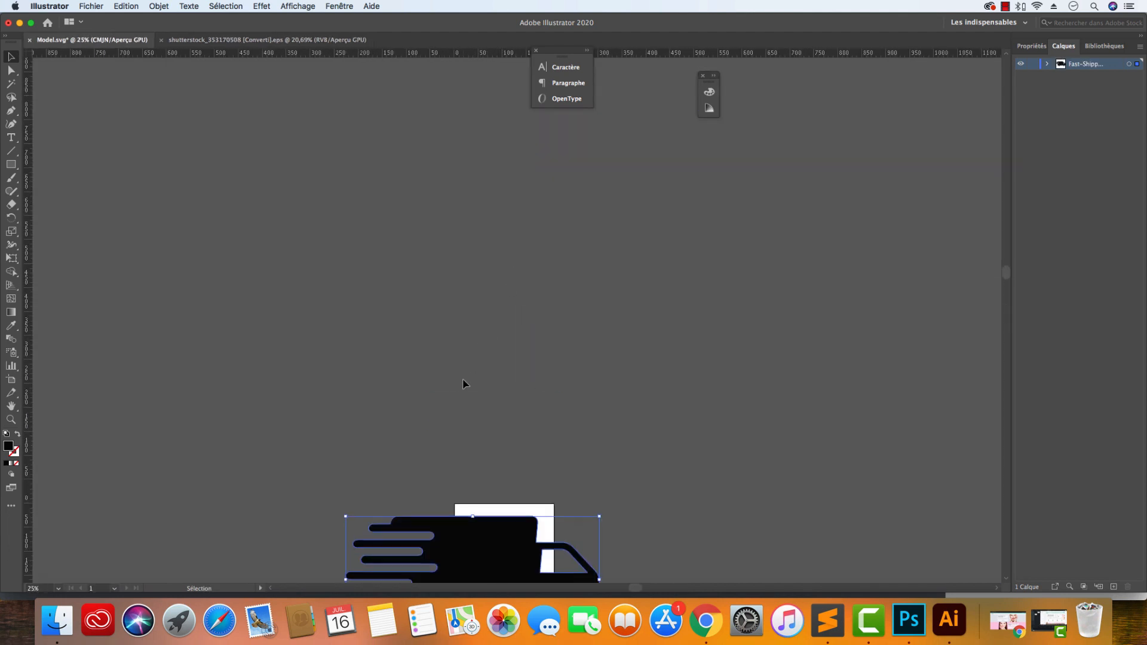
scroll(466, 384, down, 5)
drag(346, 358, 488, 383)
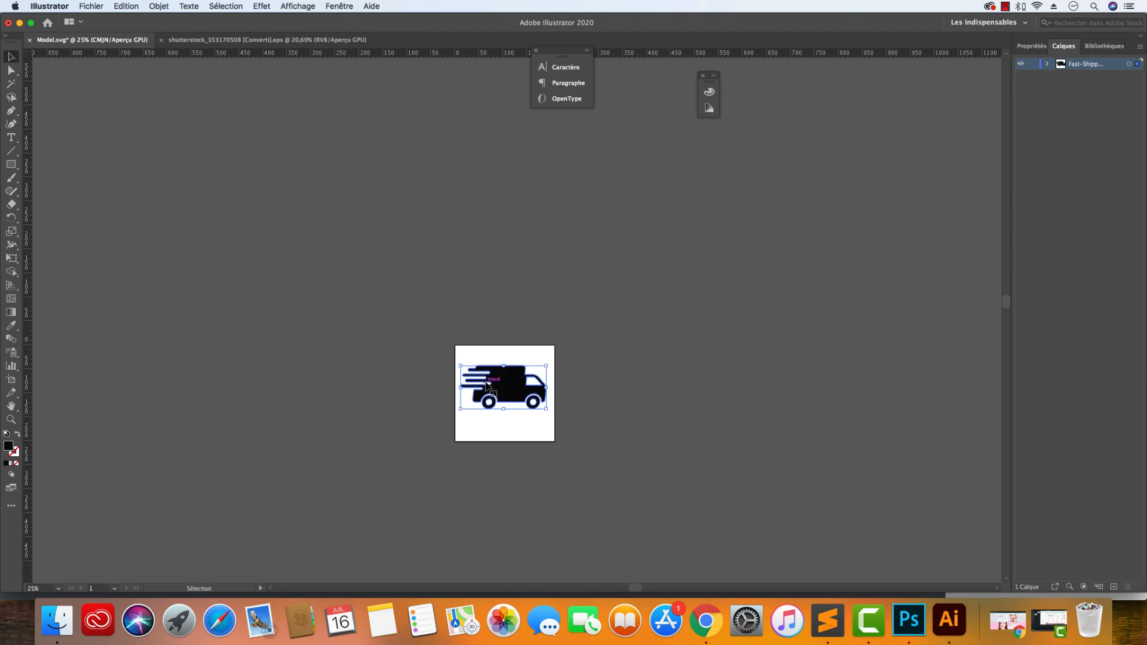
scroll(487, 383, up, 6)
drag(327, 287, 297, 268)
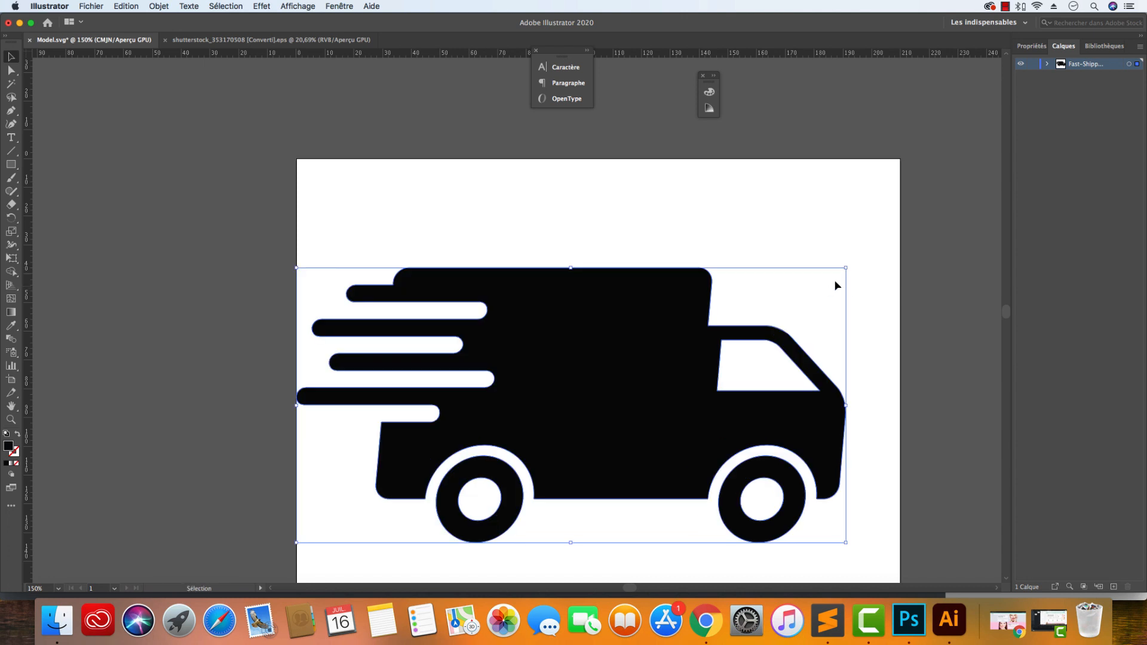
drag(845, 267, 875, 253)
drag(895, 239, 898, 242)
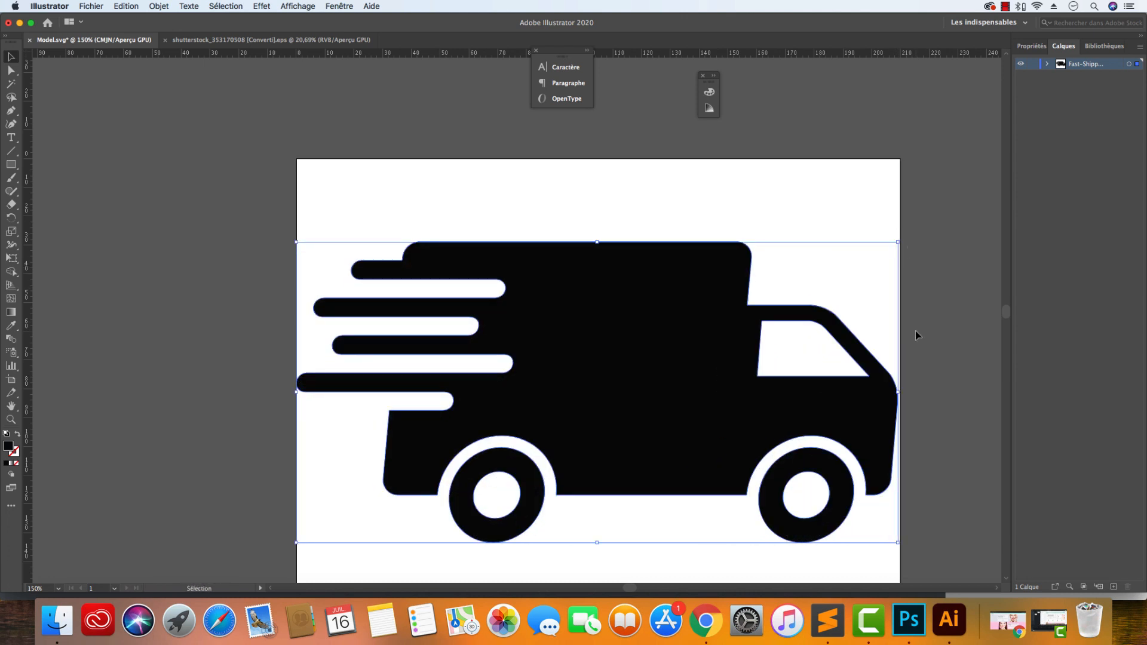
Nudge the truck slightly to the right of the artboard's left edge and deselect it
scroll(916, 331, up, 5)
scroll(916, 331, down, 8)
scroll(634, 338, up, 8)
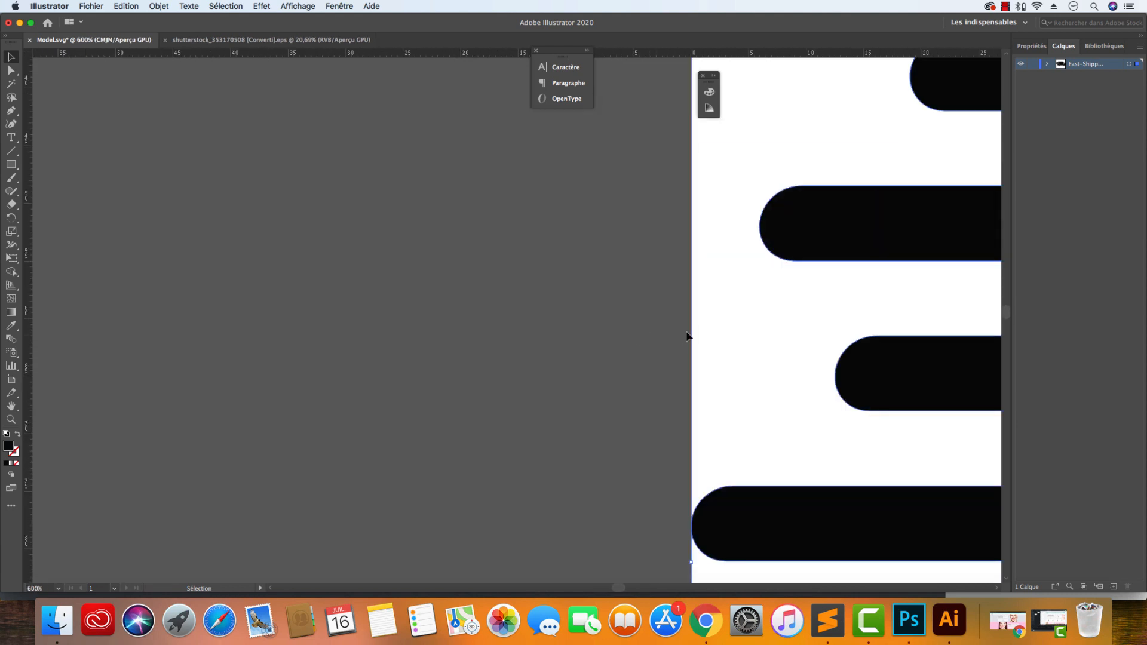
key(Right)
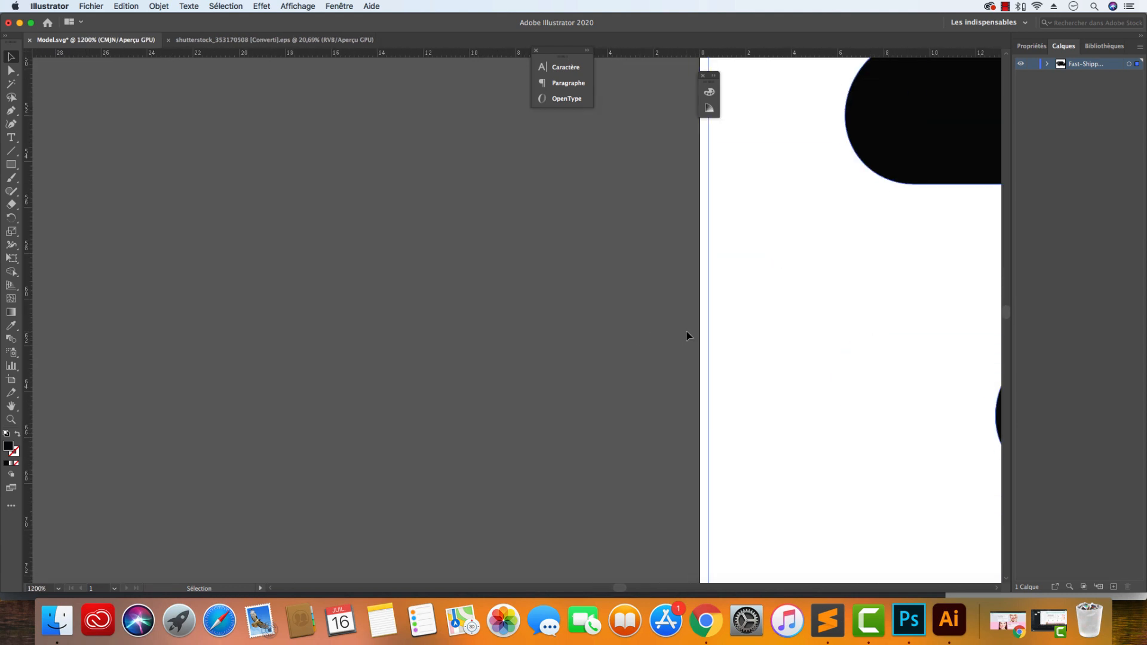
scroll(687, 336, down, 6)
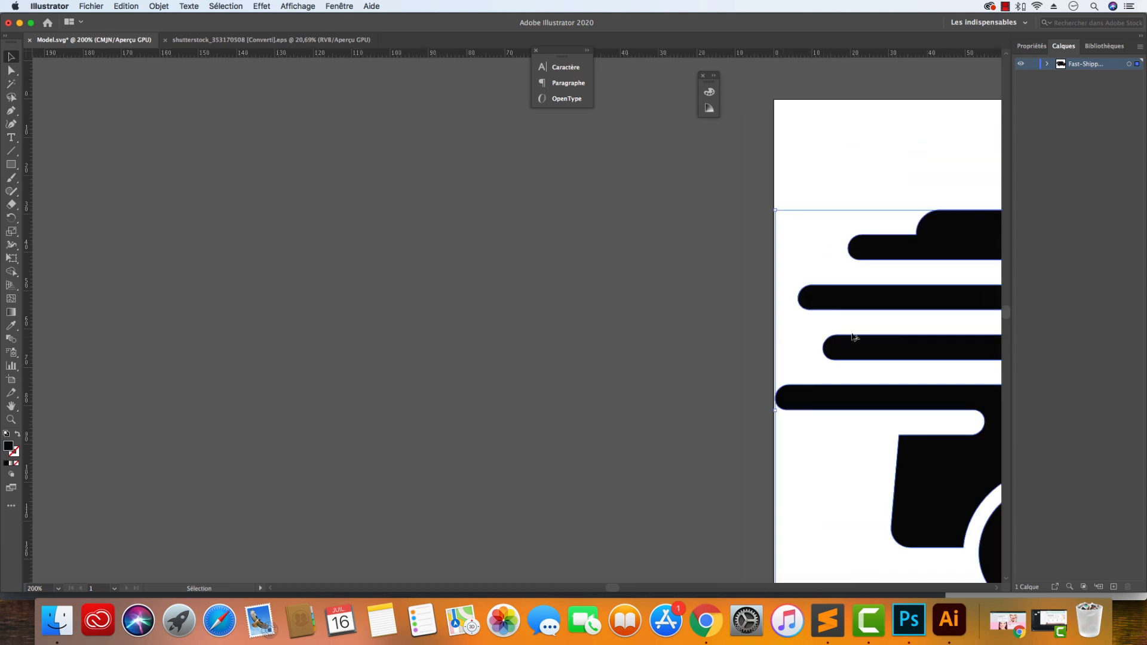
scroll(853, 336, down, 5)
key(a)
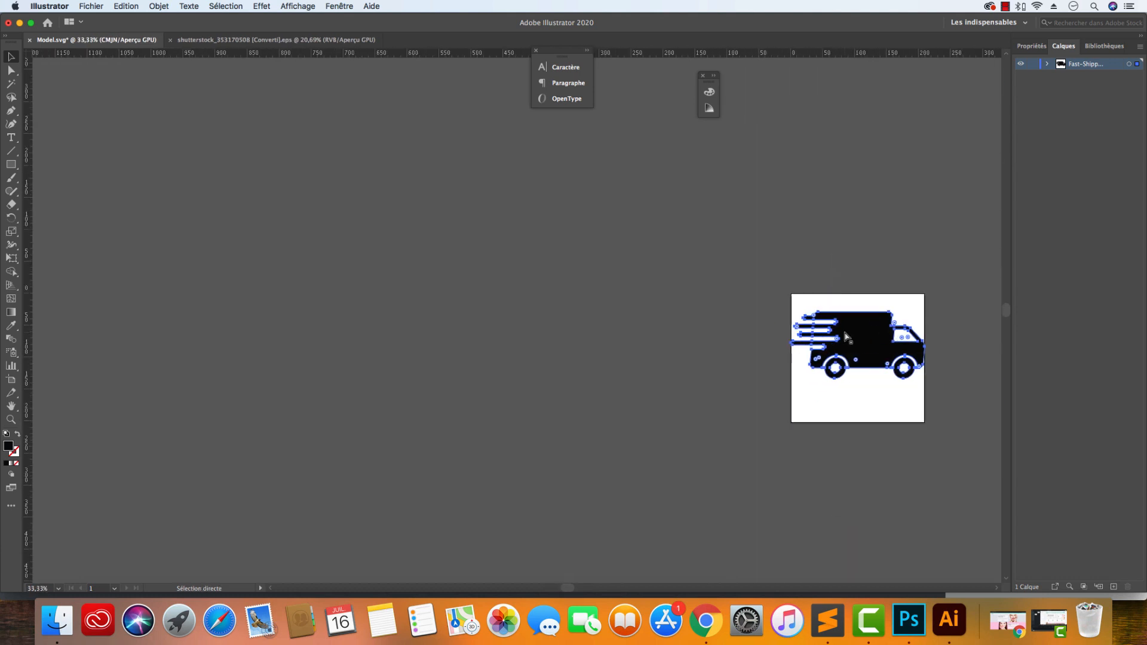
scroll(845, 336, right, 5)
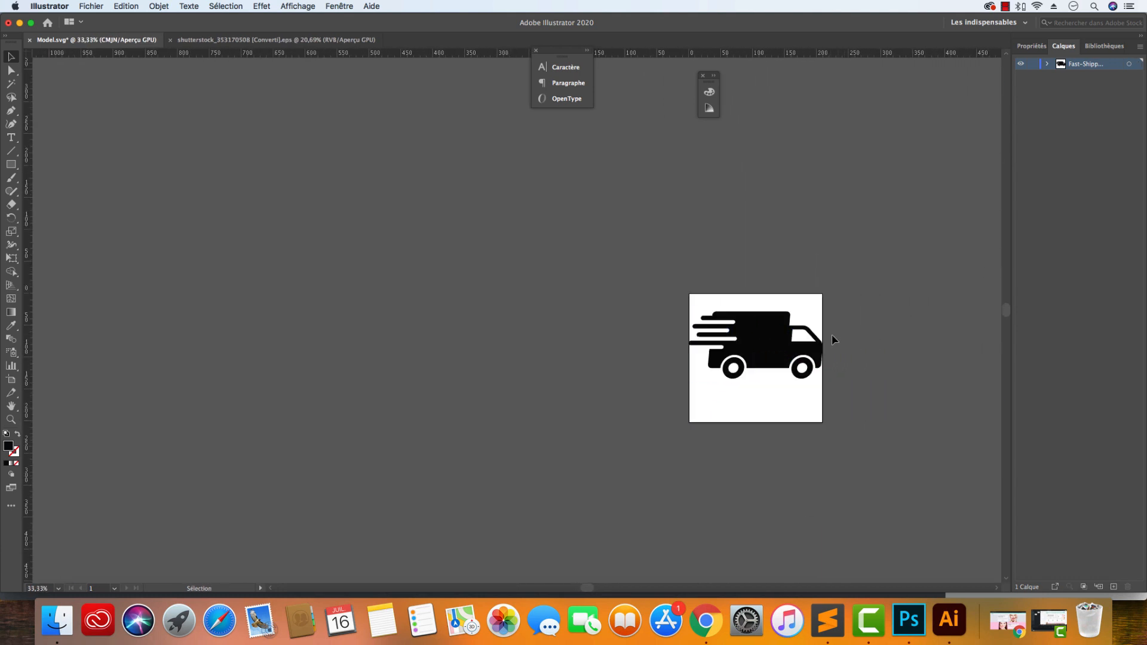
scroll(806, 340, up, 1)
scroll(804, 337, up, 3)
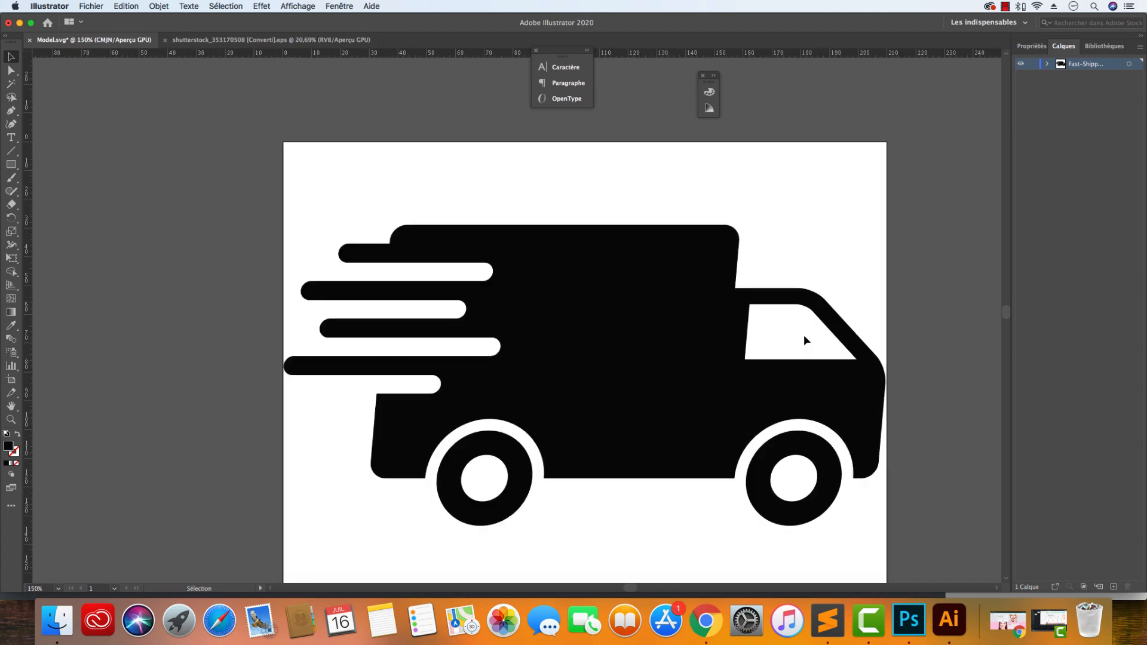
Shrink the artboard's height by moving its upper and lower edges close to the truck's roof and wheels
click(667, 352)
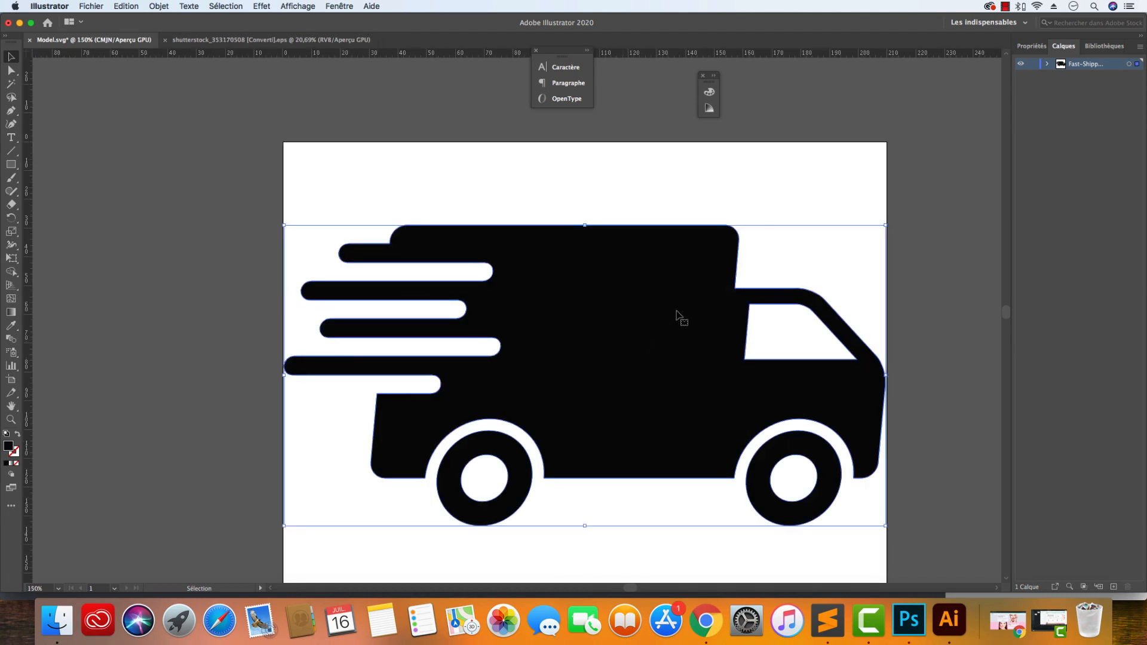
click(12, 380)
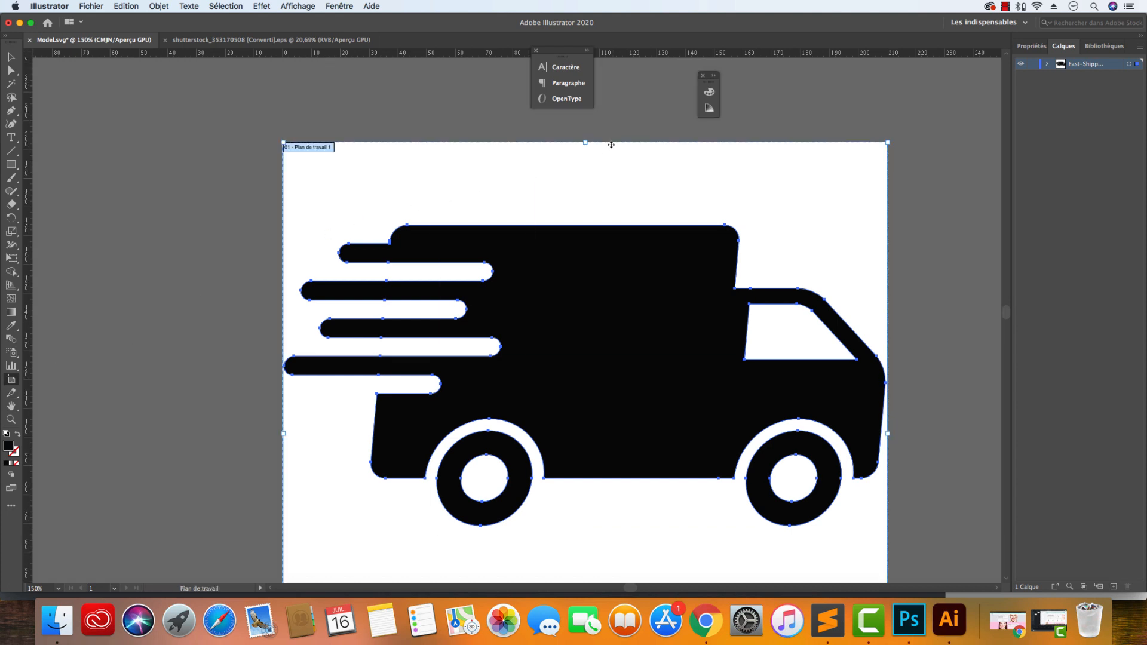
drag(586, 143, 588, 222)
scroll(590, 323, down, 7)
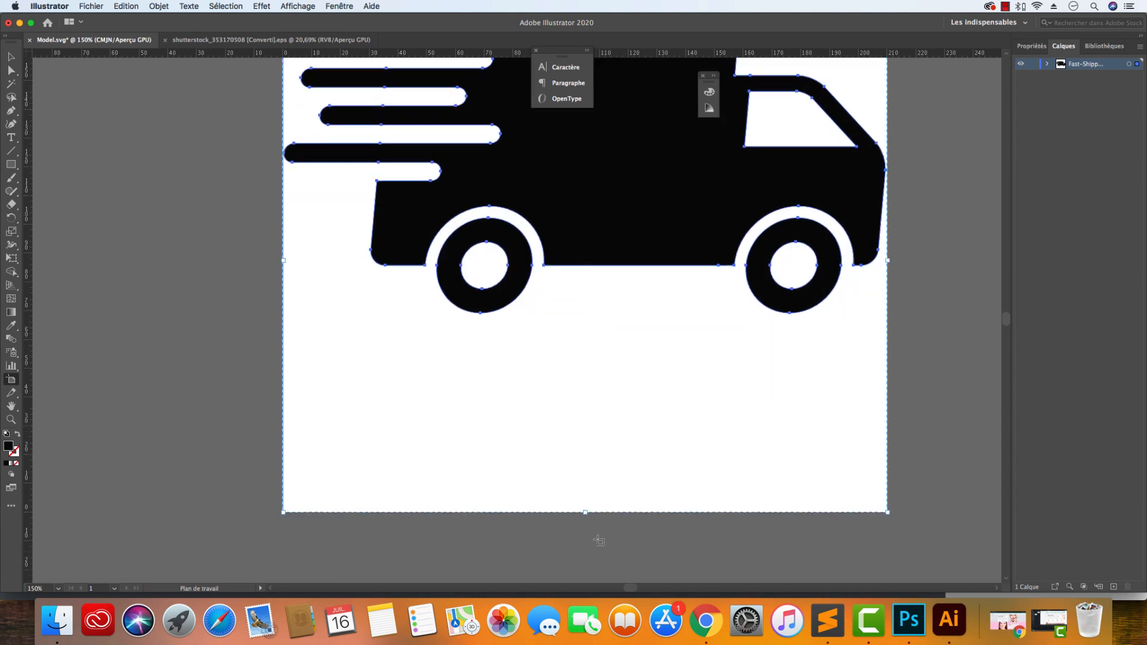
drag(585, 513, 600, 317)
scroll(504, 315, up, 2)
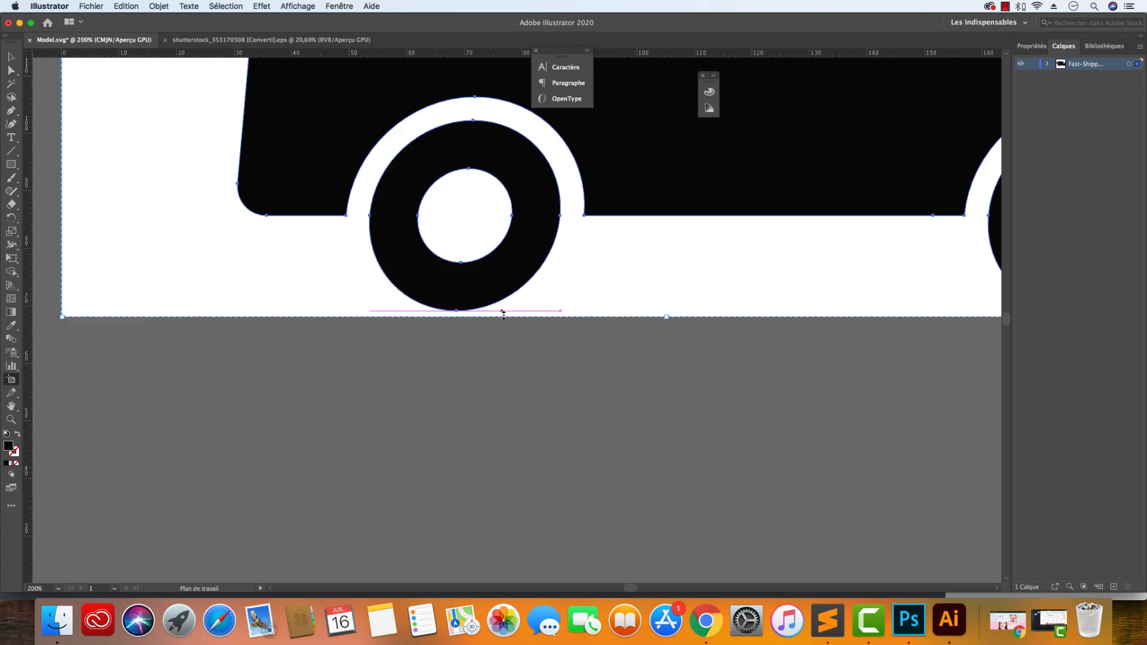
click(10, 56)
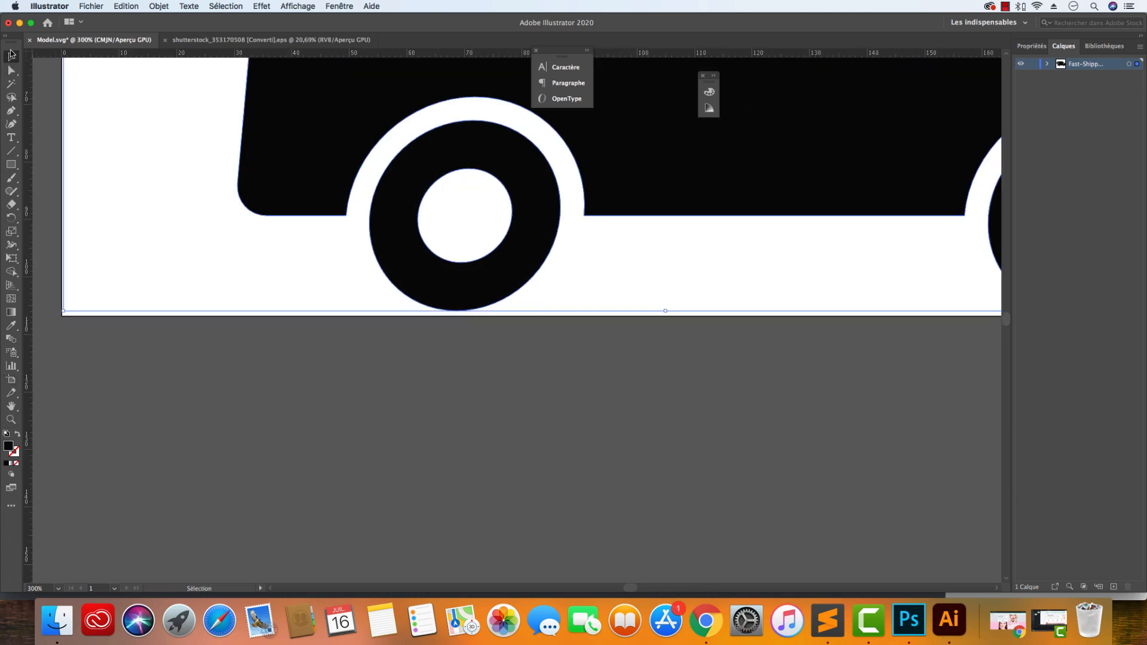
Change the truck's fill colour to white (ffffff) and deselect the artwork
scroll(452, 308, up, 6)
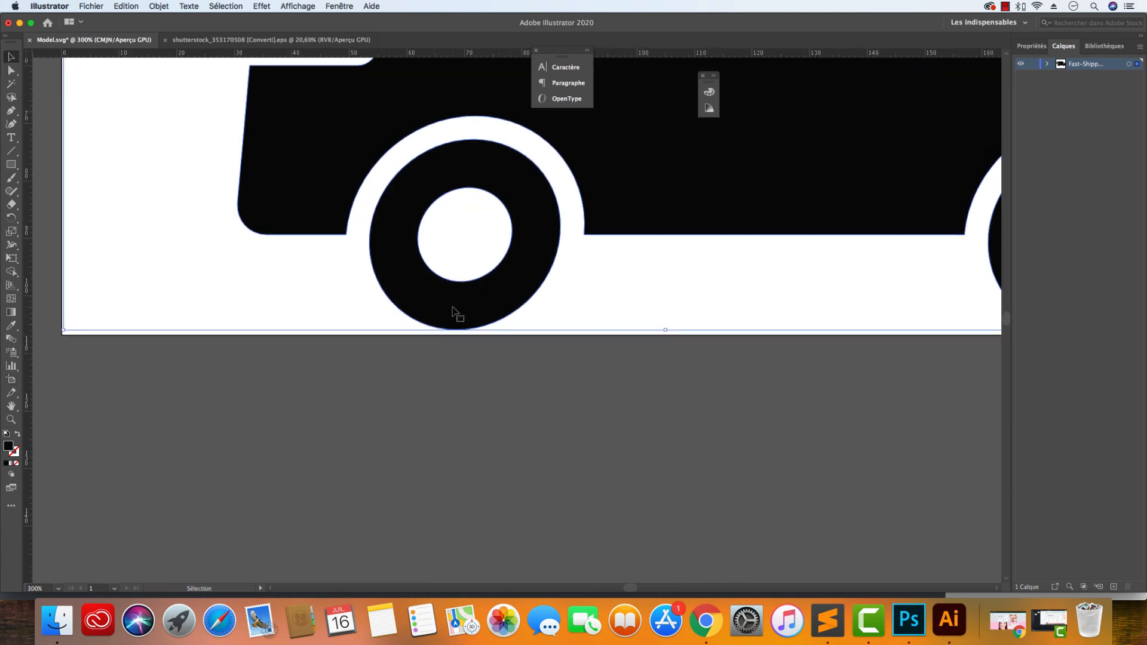
scroll(453, 308, up, 3)
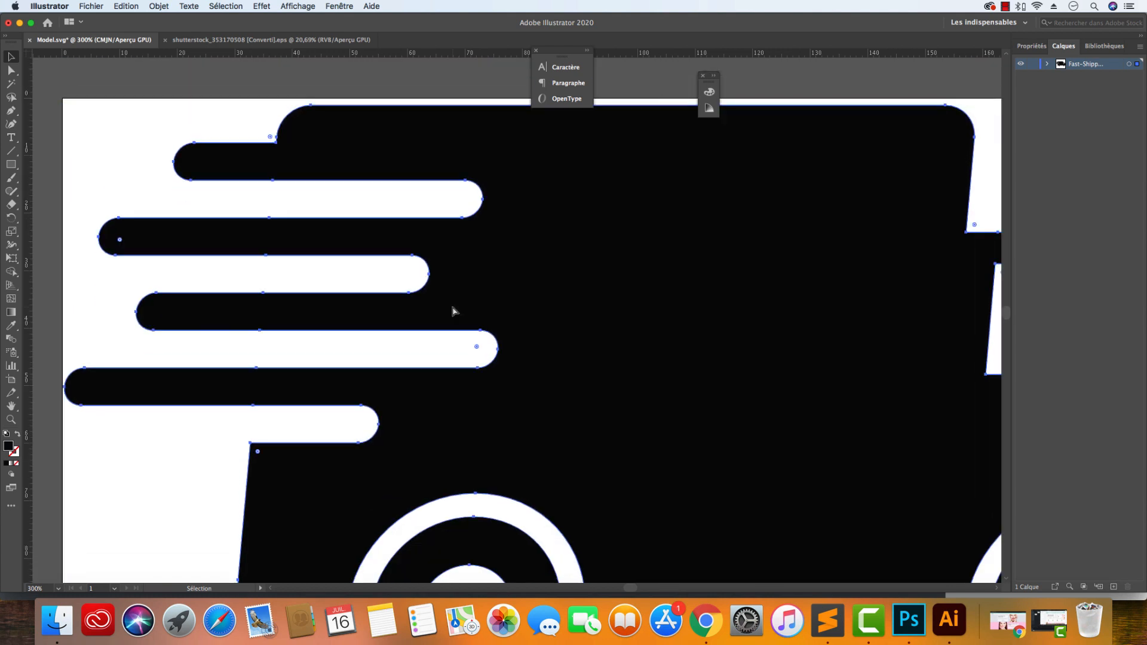
key(super+minus)
key(super+minus)
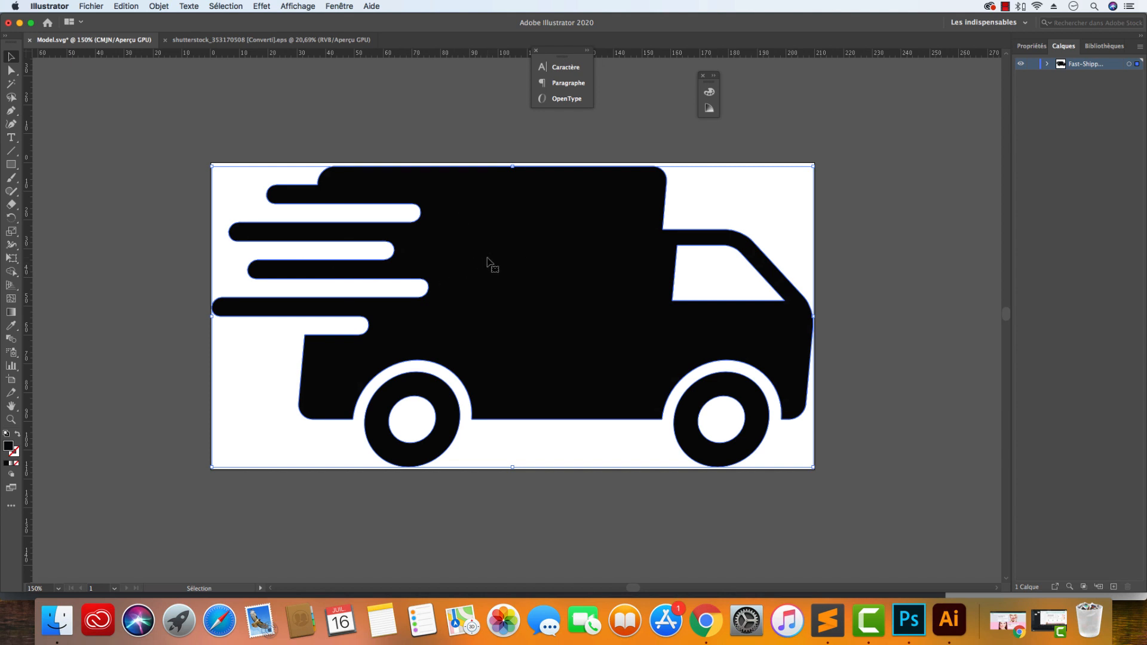
double_click(9, 447)
drag(158, 352, 138, 320)
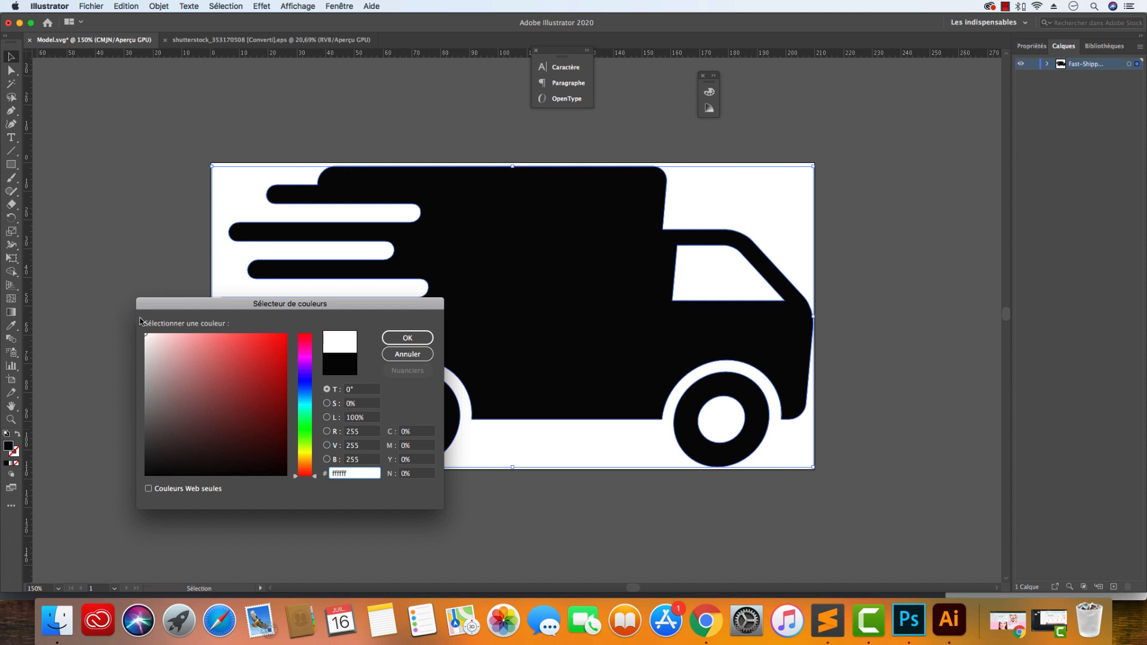
click(416, 340)
click(324, 125)
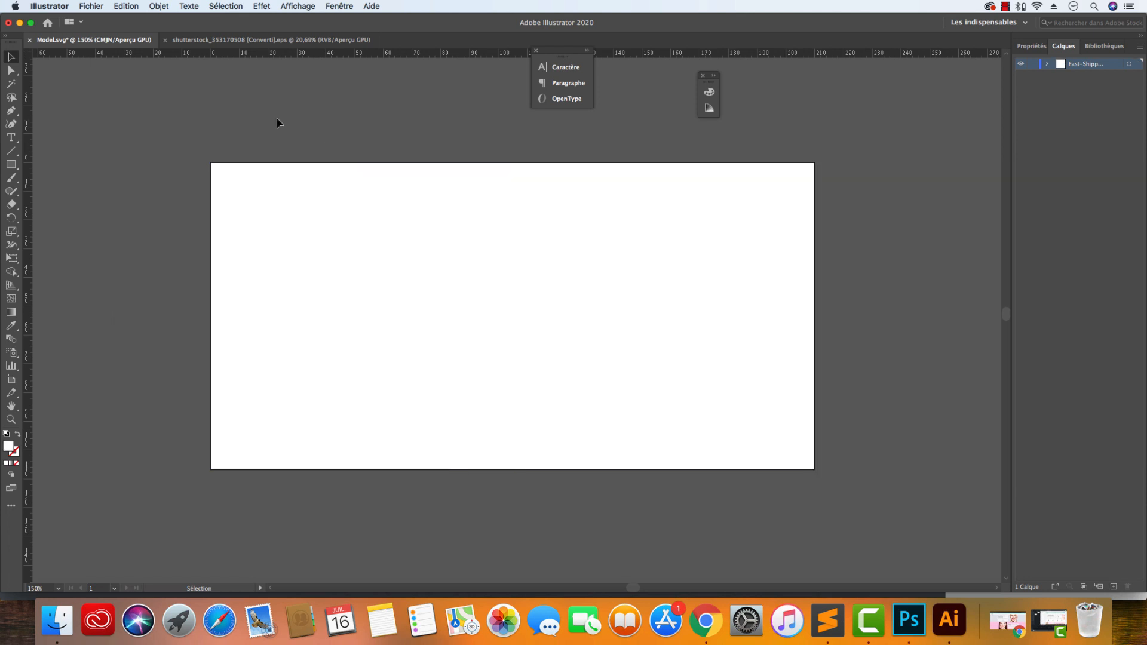
Save a copy of the document as Fast_Shipping-1.svg in the Header_Band_Slider folder, using the SVG 1.1 profile
click(83, 7)
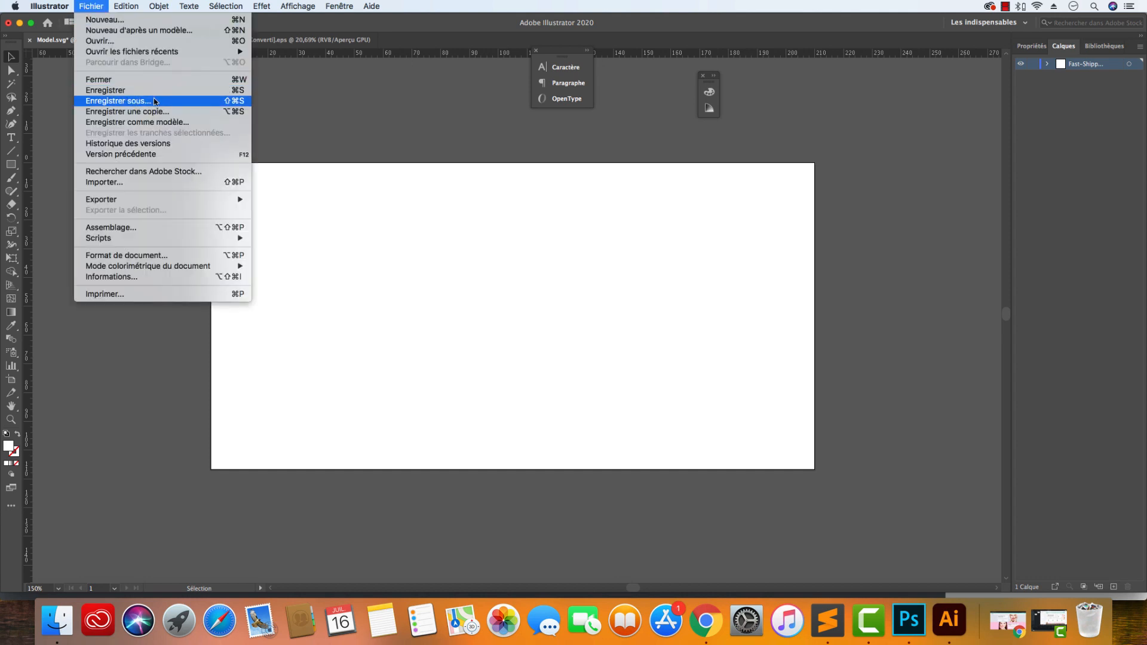
click(149, 113)
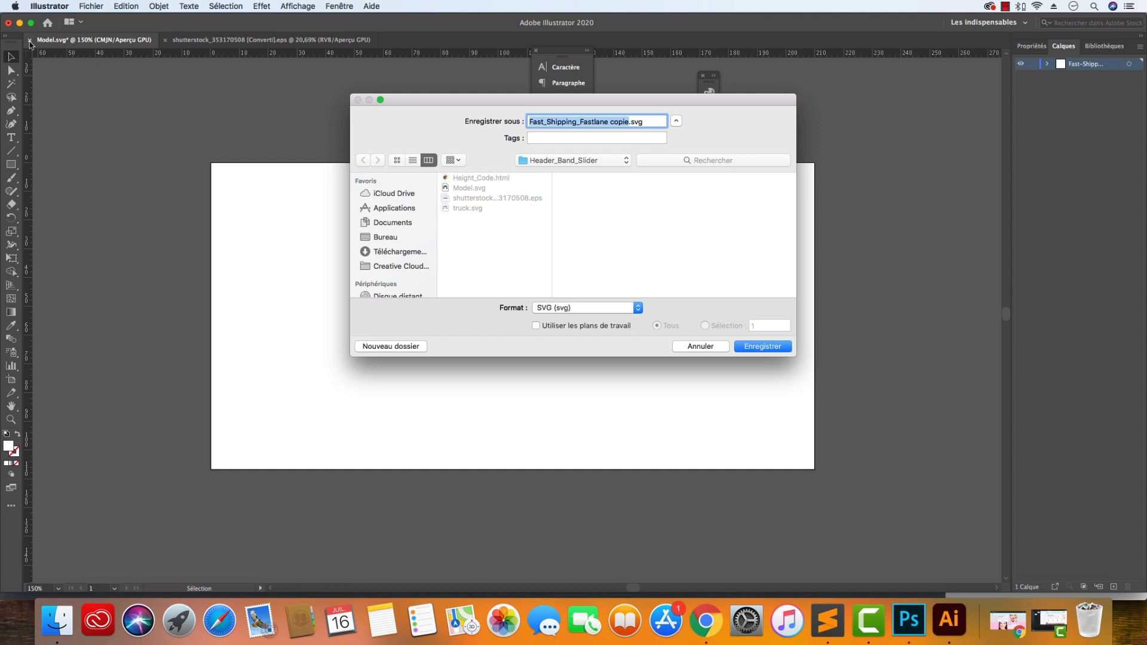
click(629, 122)
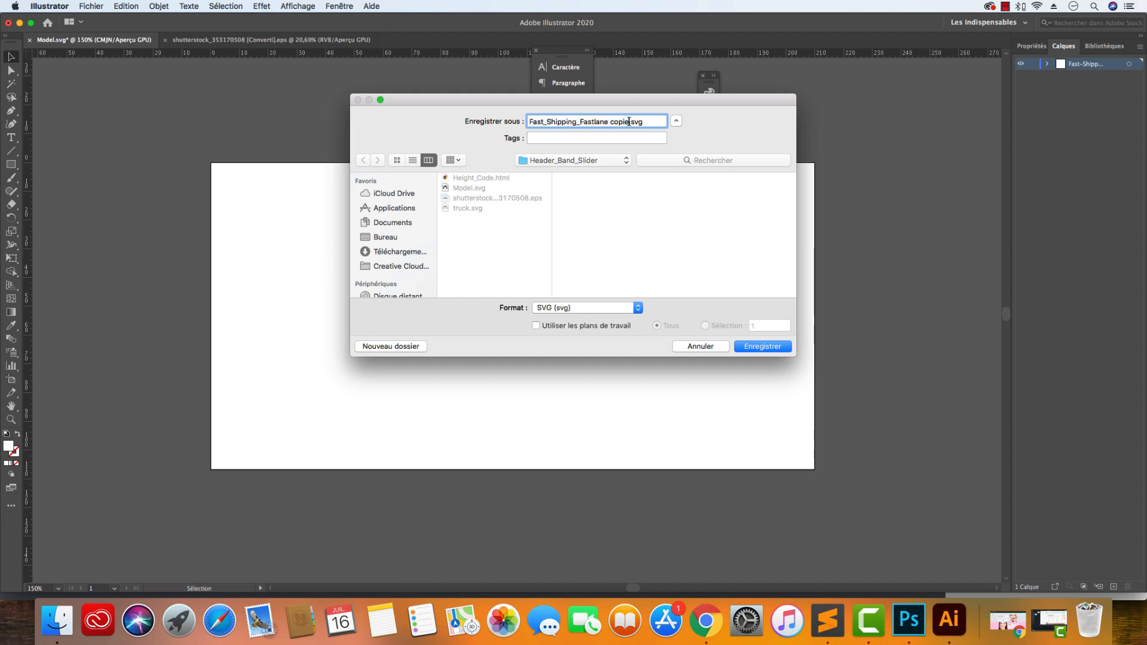
key(BackSpace)
key(BackSpace)
key(BackSpace)
key(BackSpace)
key(BackSpace)
key(BackSpace)
key(BackSpace)
key(BackSpace)
key(BackSpace)
key(BackSpace)
key(BackSpace)
key(BackSpace)
key(BackSpace)
key(BackSpace)
key(BackSpace)
text(-1)
click(755, 352)
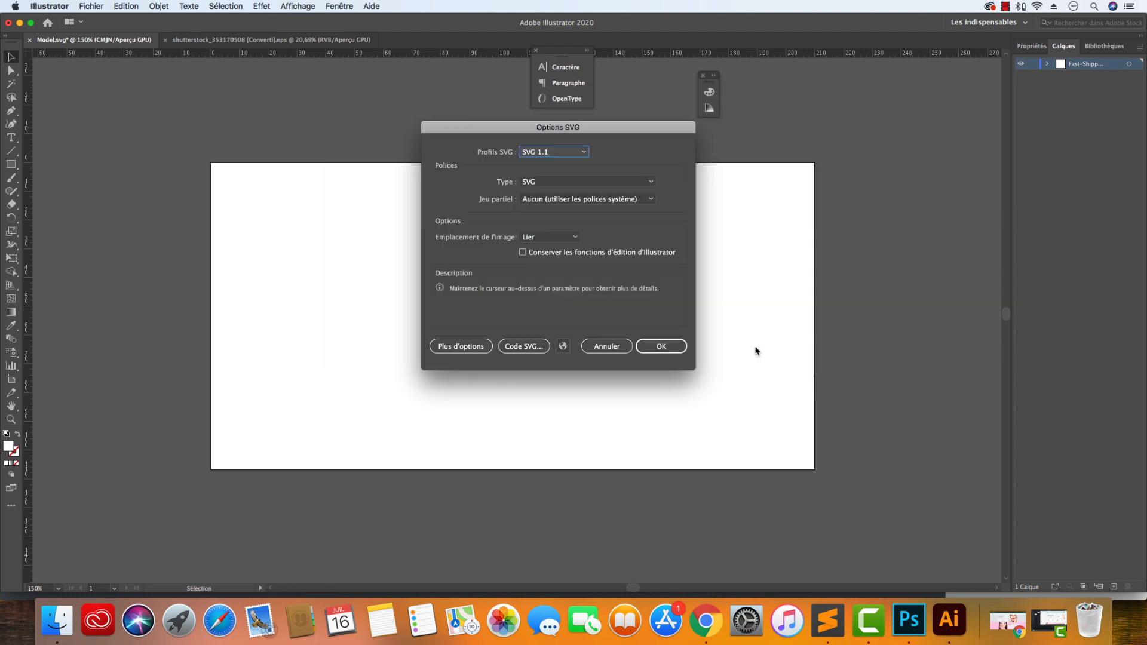
click(661, 344)
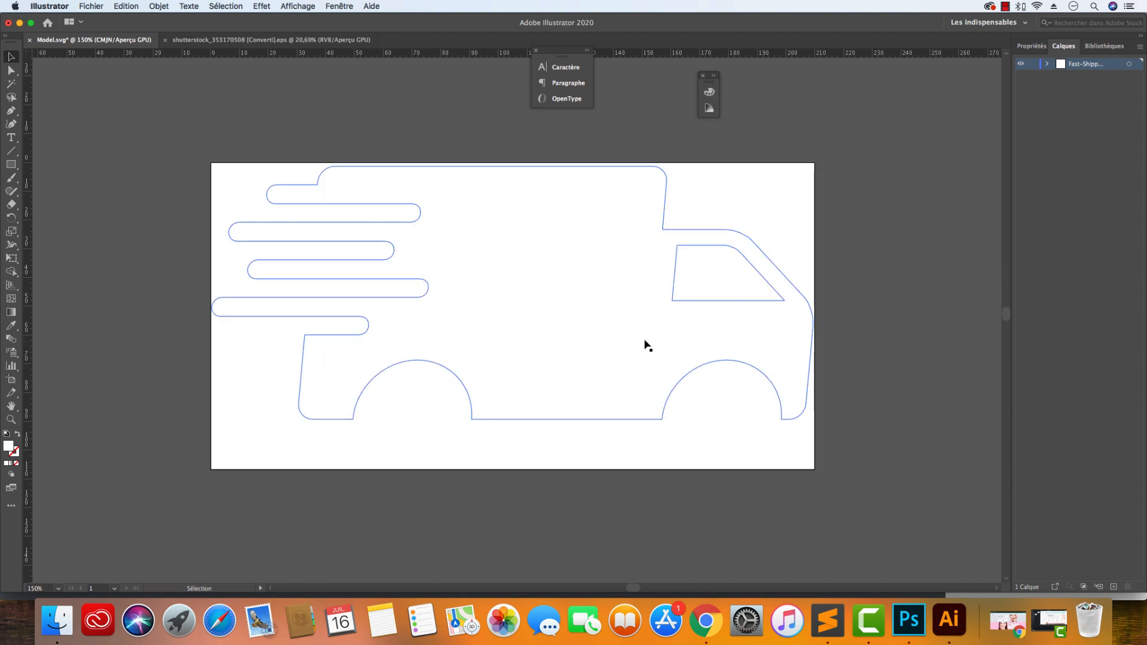
click(428, 431)
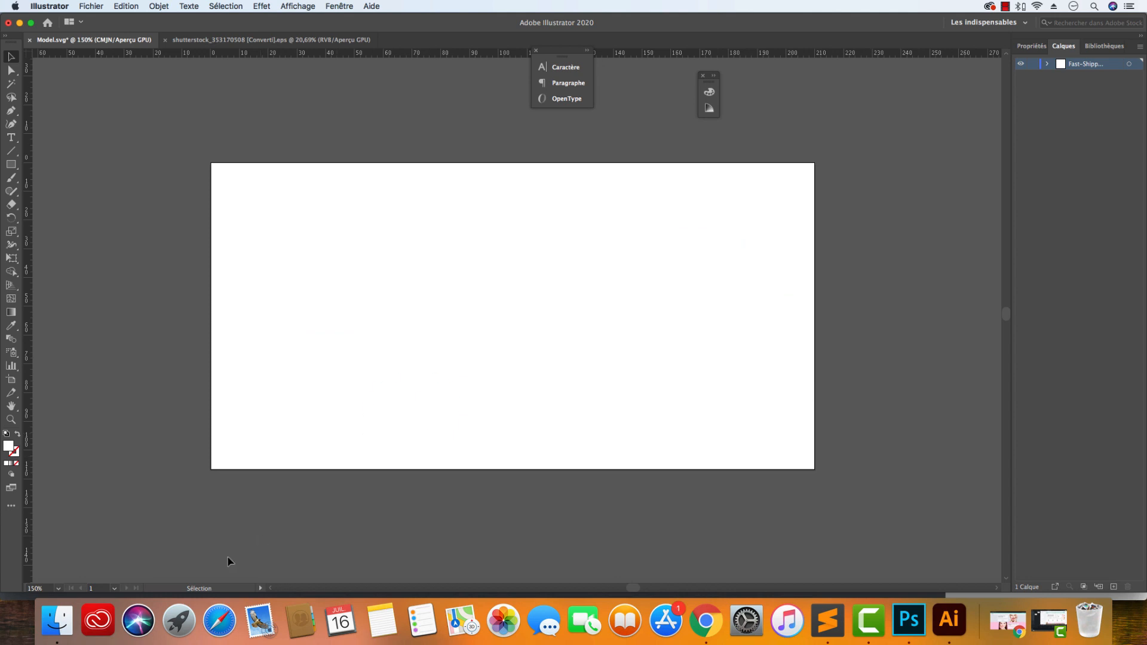
Open Fast_Shipping-1.svg from the Header_Band_Slider folder in Sublime Text
click(57, 621)
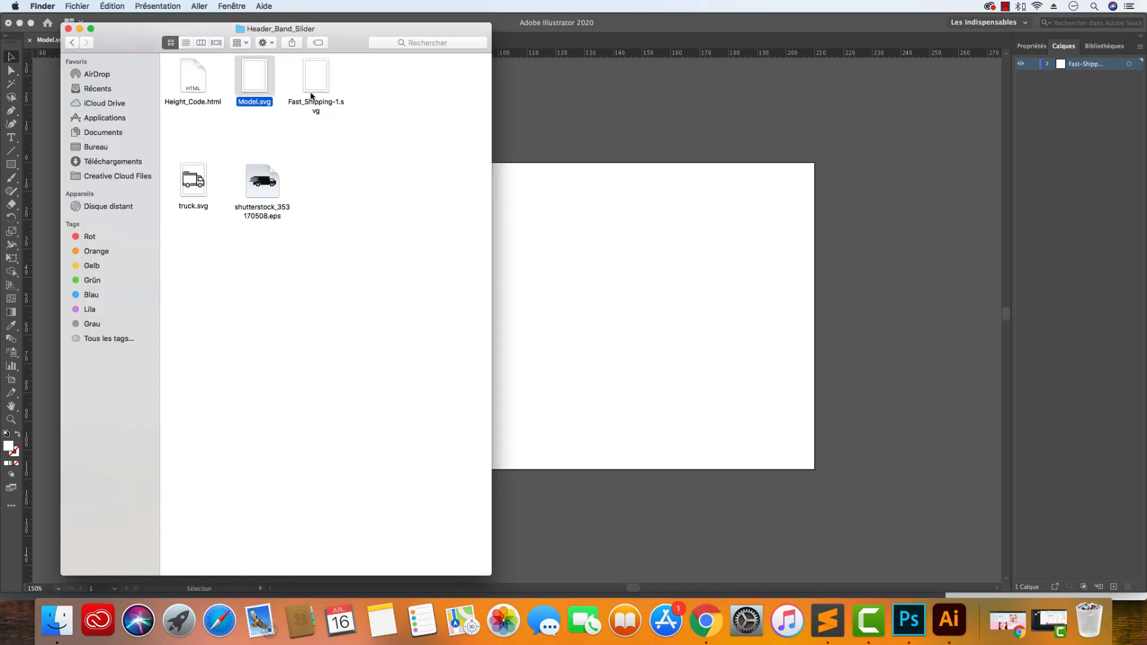
drag(312, 96, 432, 108)
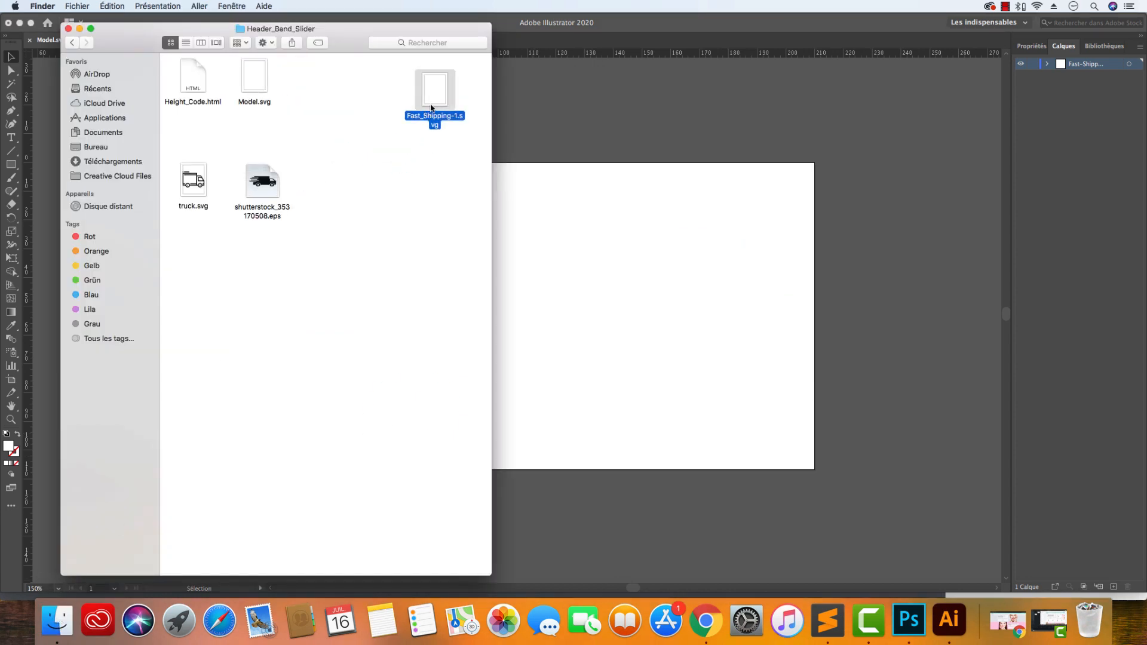
right_click(431, 107)
mouse_move(524, 121)
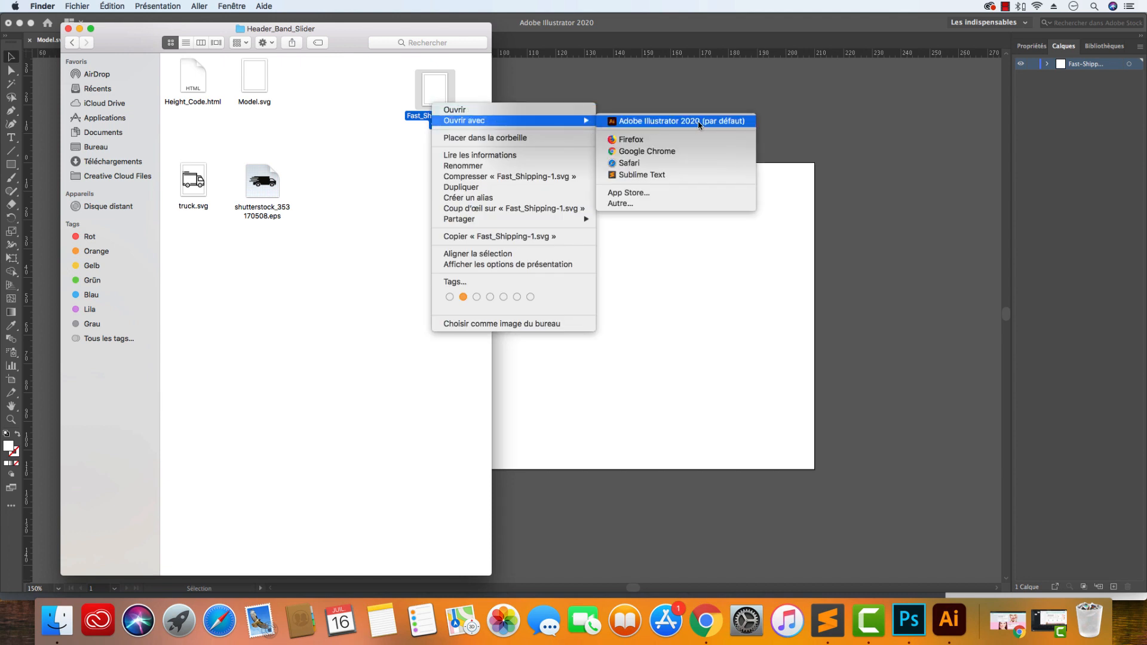
click(684, 176)
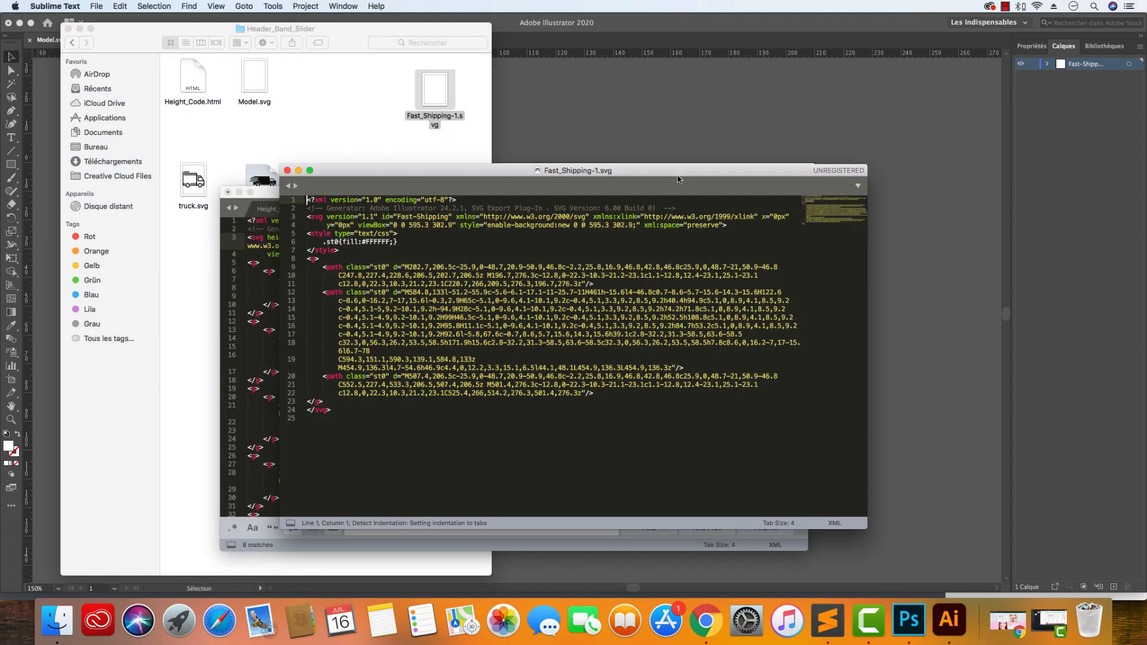
Delete the XML declaration and the generator comment above the svg tag in truck.svg
click(255, 270)
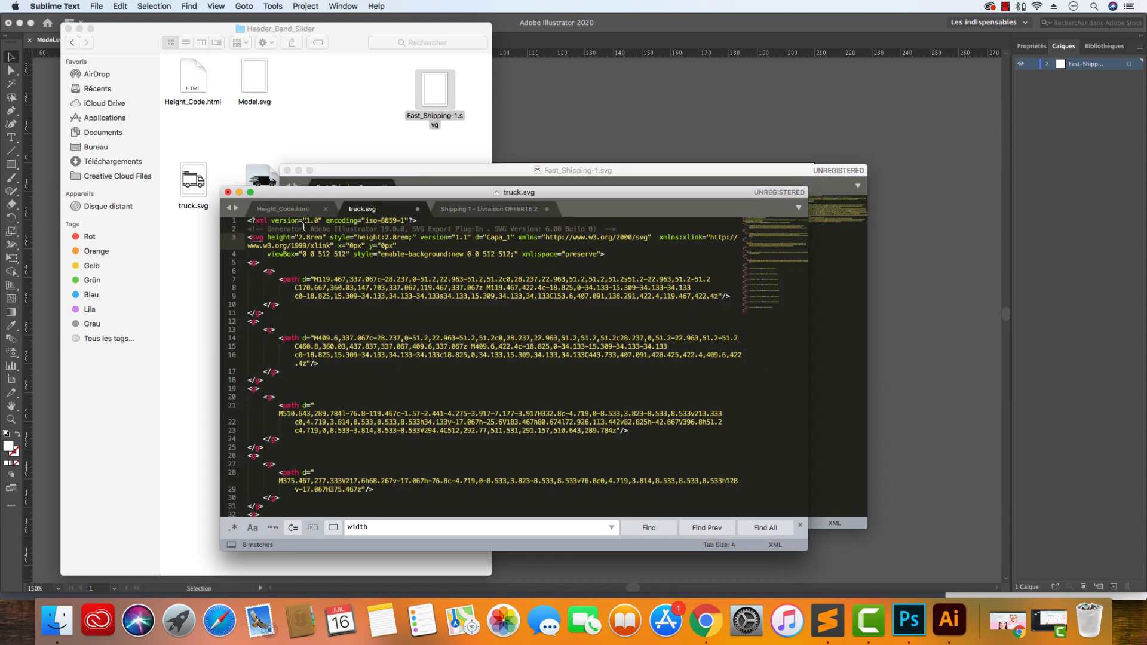
drag(630, 227, 248, 220)
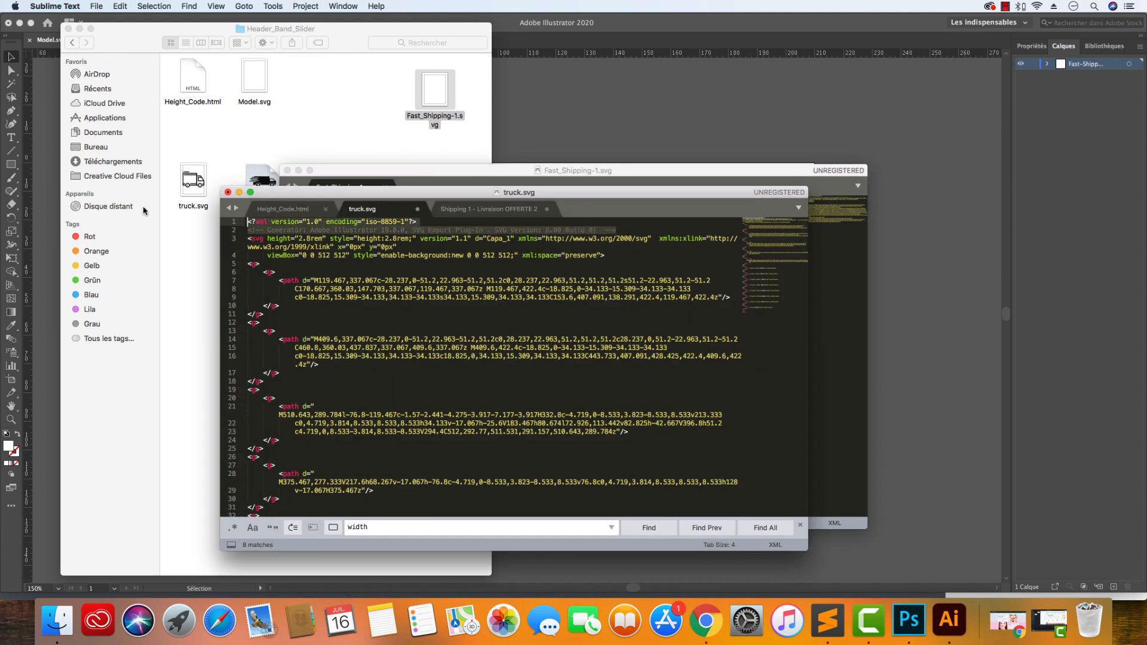
key(BackSpace)
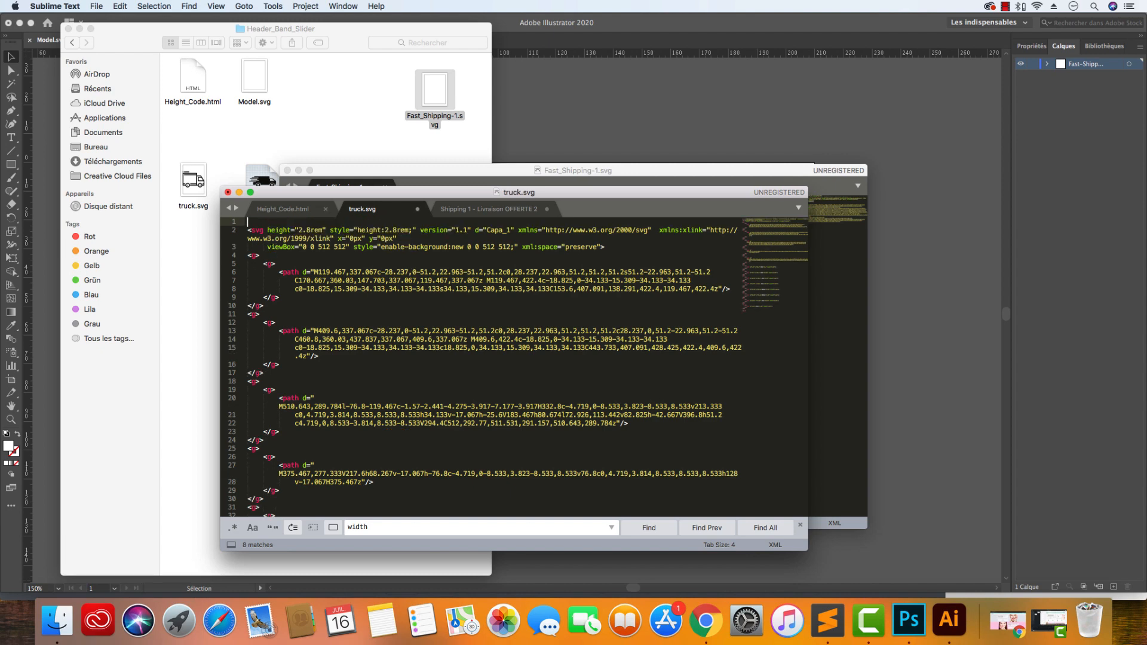
Delete the XML declaration and the generator comment above the svg tag in Fast_Shipping-1.svg
scroll(331, 308, down, 5)
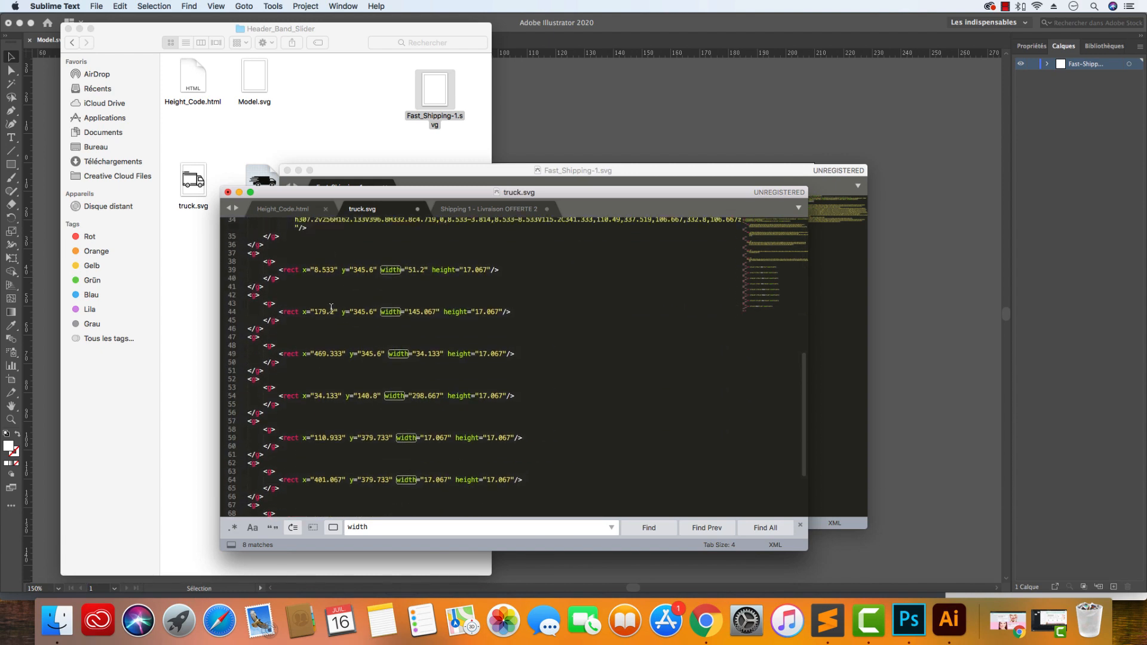
scroll(331, 308, up, 5)
click(492, 209)
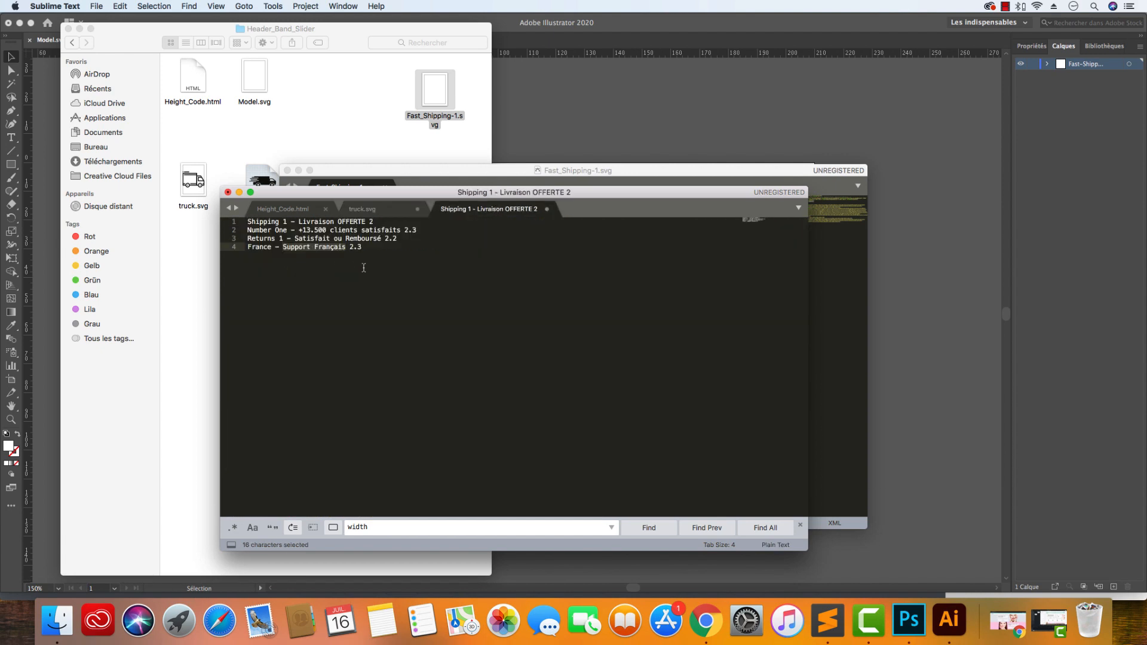
click(576, 183)
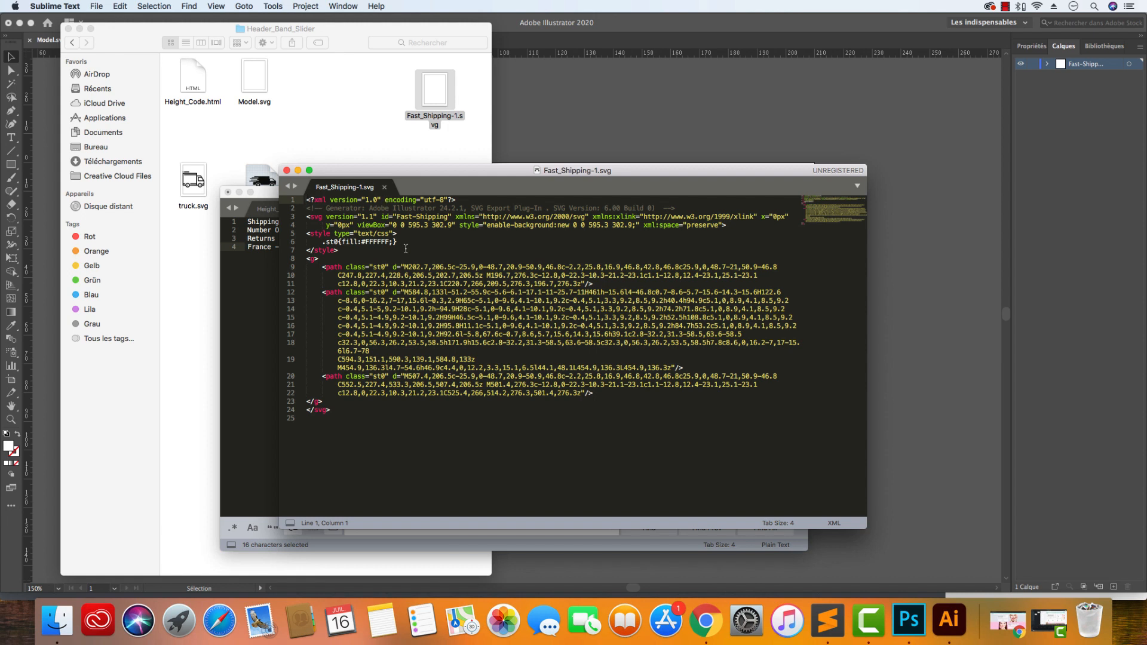
drag(690, 207, 268, 194)
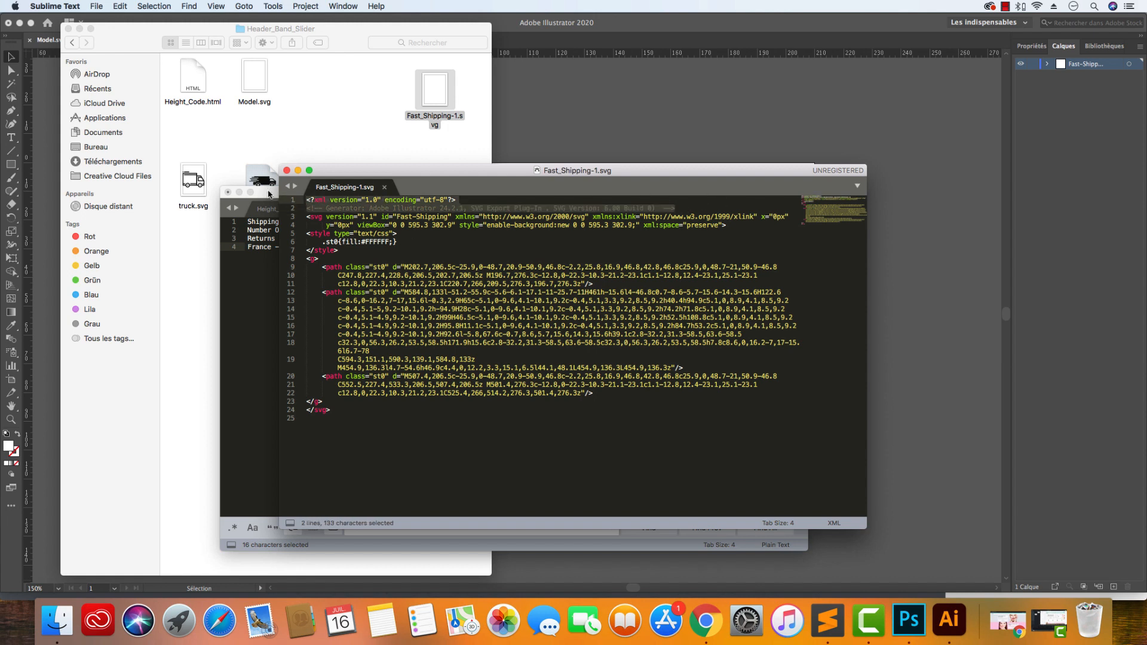
key(BackSpace)
key(Delete)
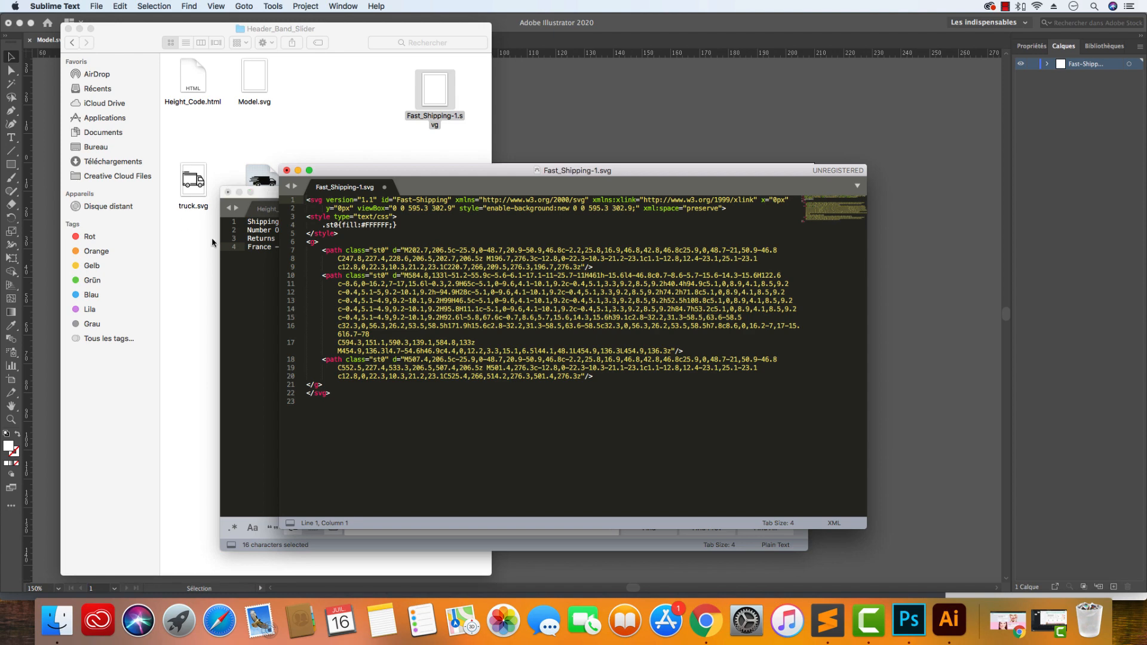
Copy height="2rem" style="height:2rem;" from Height_Code.html and paste it after the version attribute in the svg tag of Fast_Shipping-1.svg
click(241, 265)
click(283, 209)
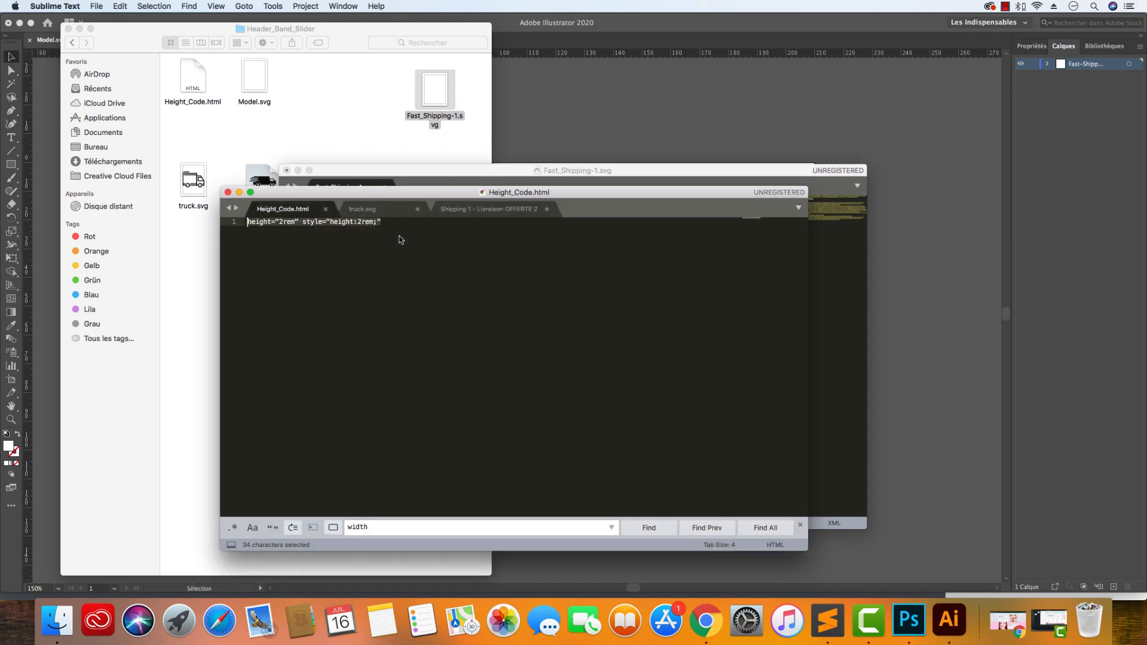
right_click(365, 226)
click(421, 247)
click(419, 179)
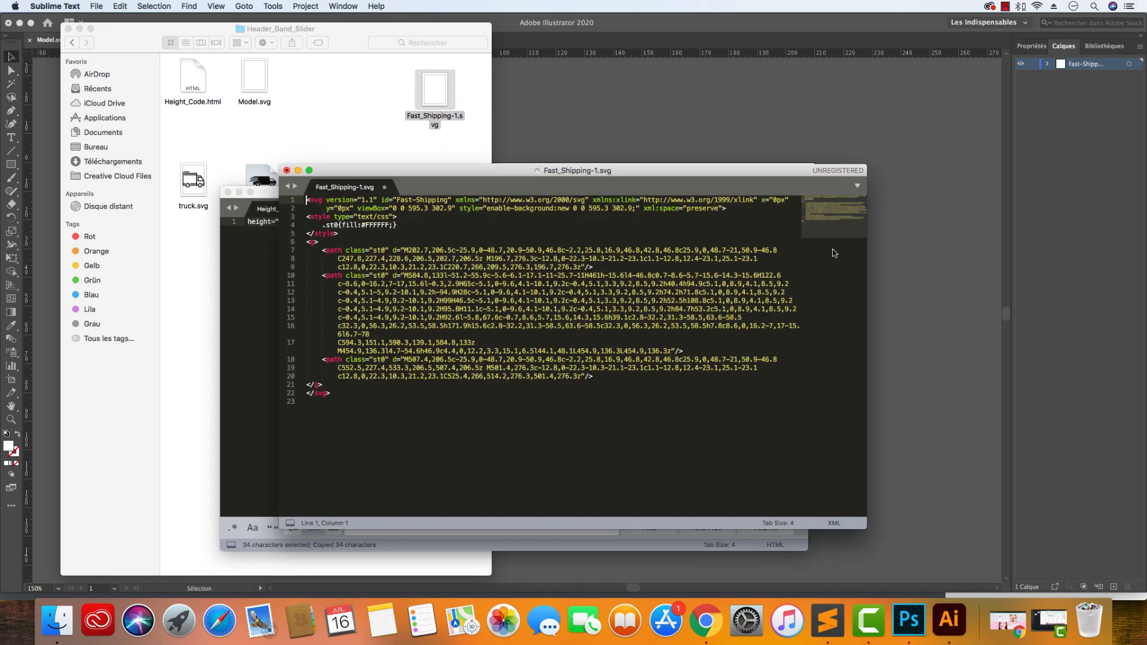
click(382, 201)
key(cmd+v)
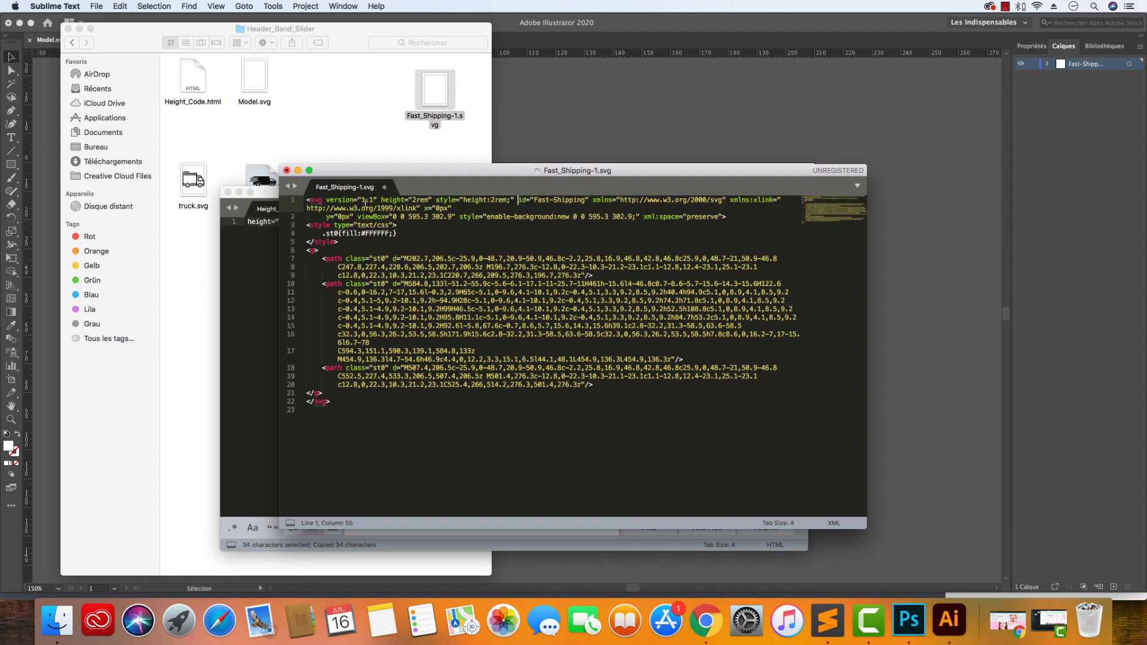
drag(585, 201, 534, 201)
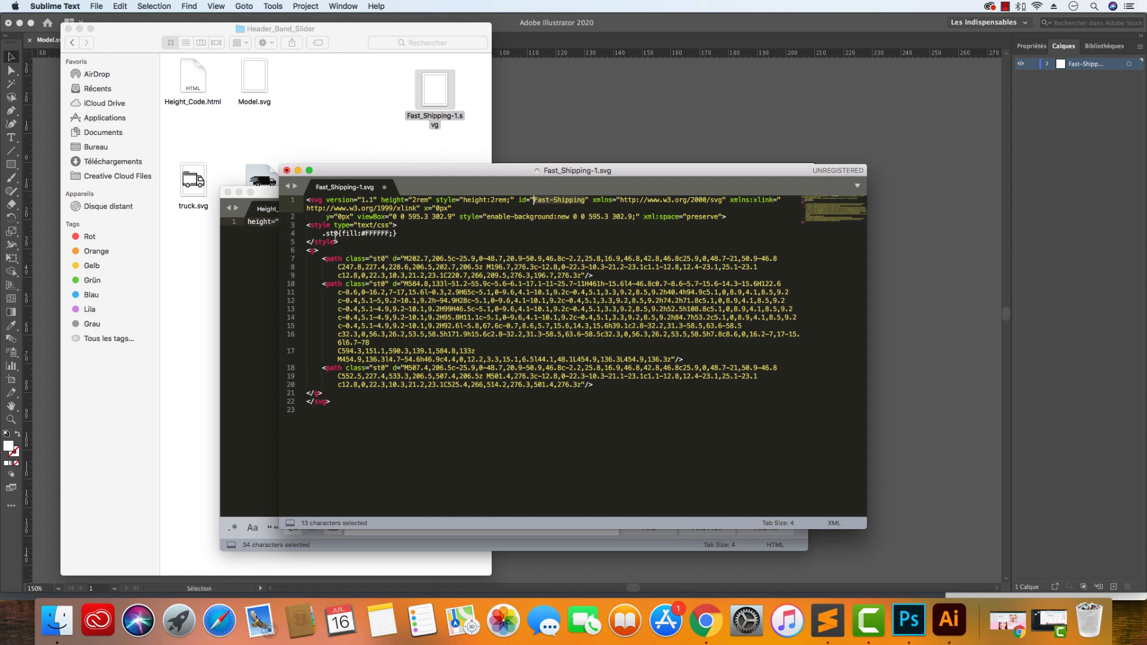
double_click(337, 233)
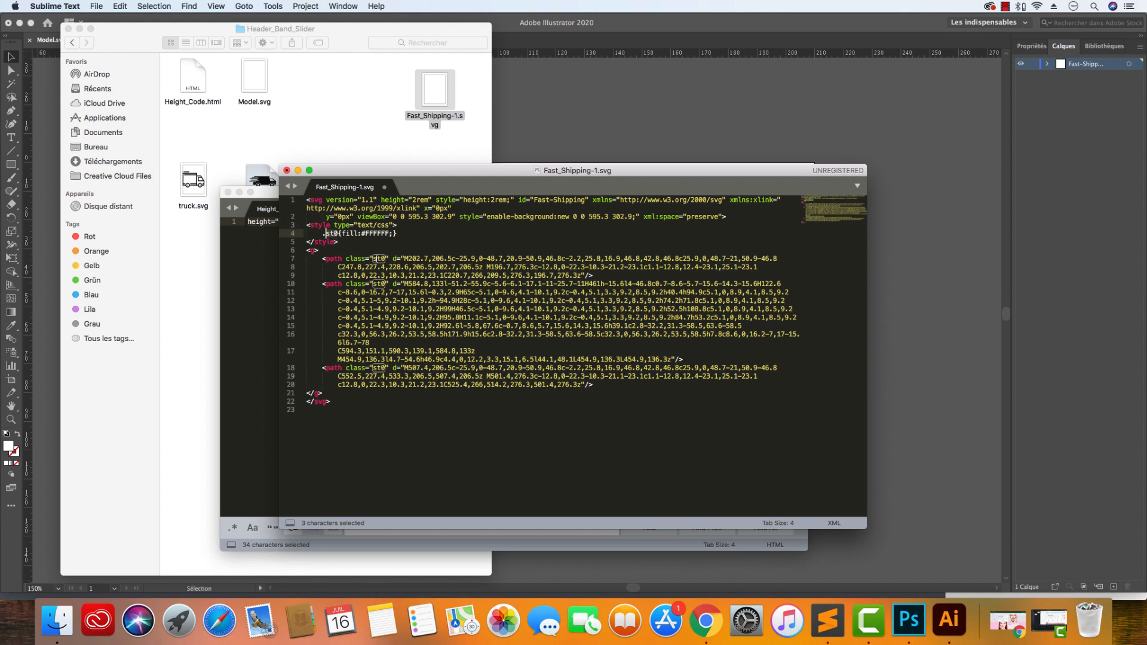
click(378, 259)
click(377, 285)
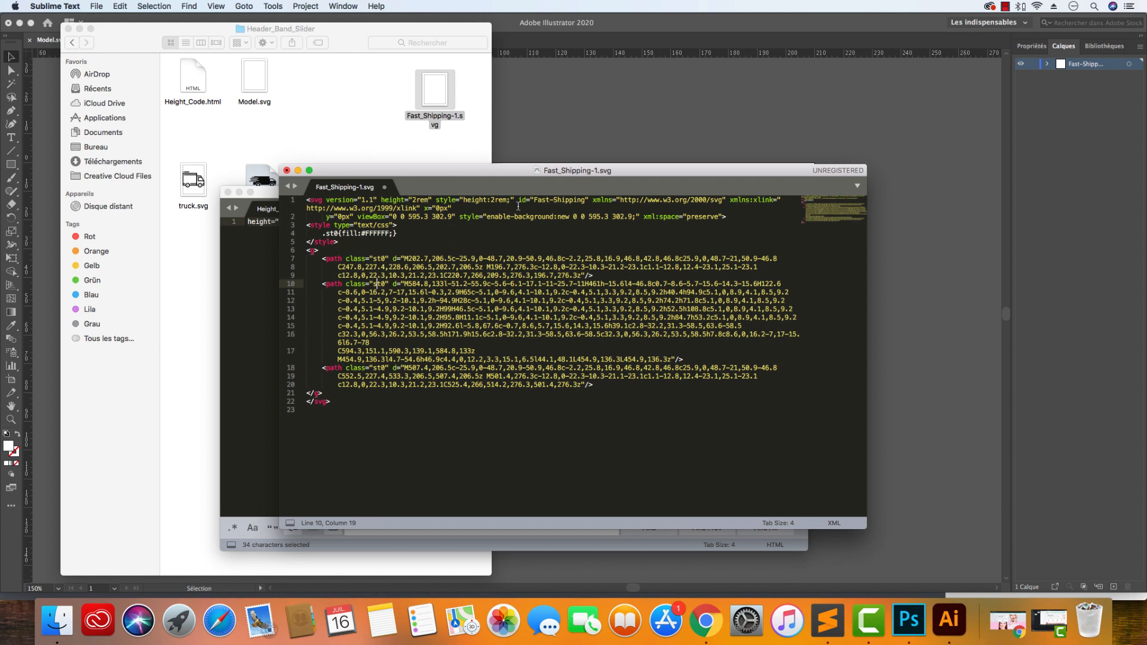
Copy all the code of Fast_Shipping-1.svg and, in Chrome's Shopify theme editor, replace the Livraison OFFERTE item's Svg Code with it
key(super+a)
right_click(447, 290)
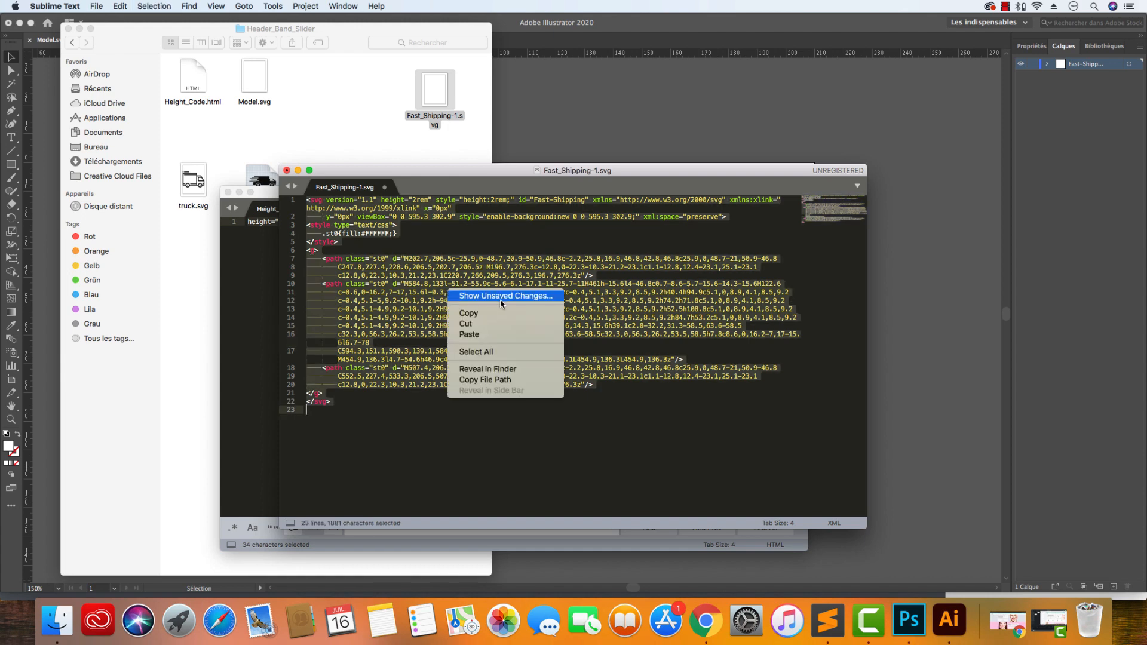
click(496, 312)
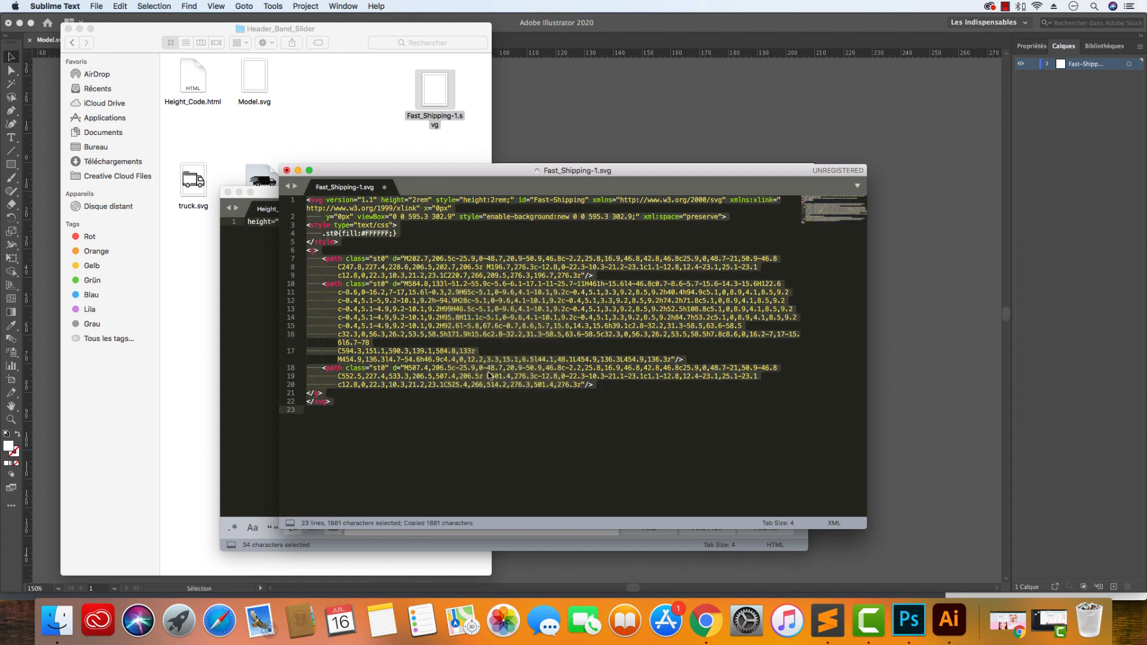
click(701, 614)
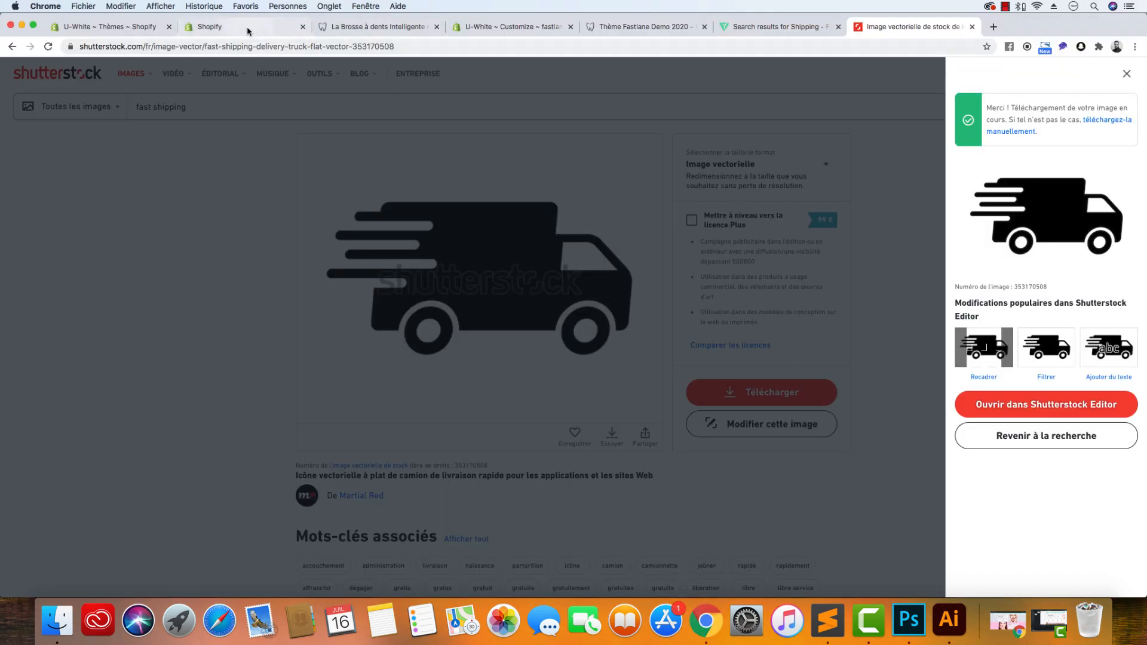
click(233, 26)
click(508, 26)
click(58, 256)
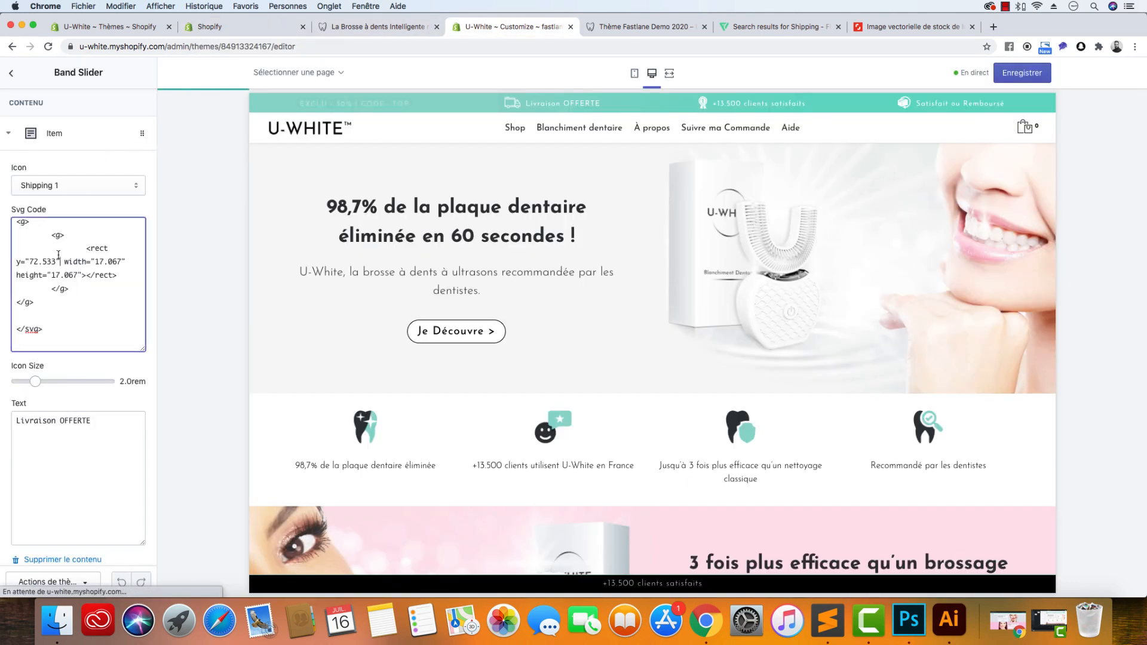
key(ctrl+a)
key(ctrl+v)
click(286, 162)
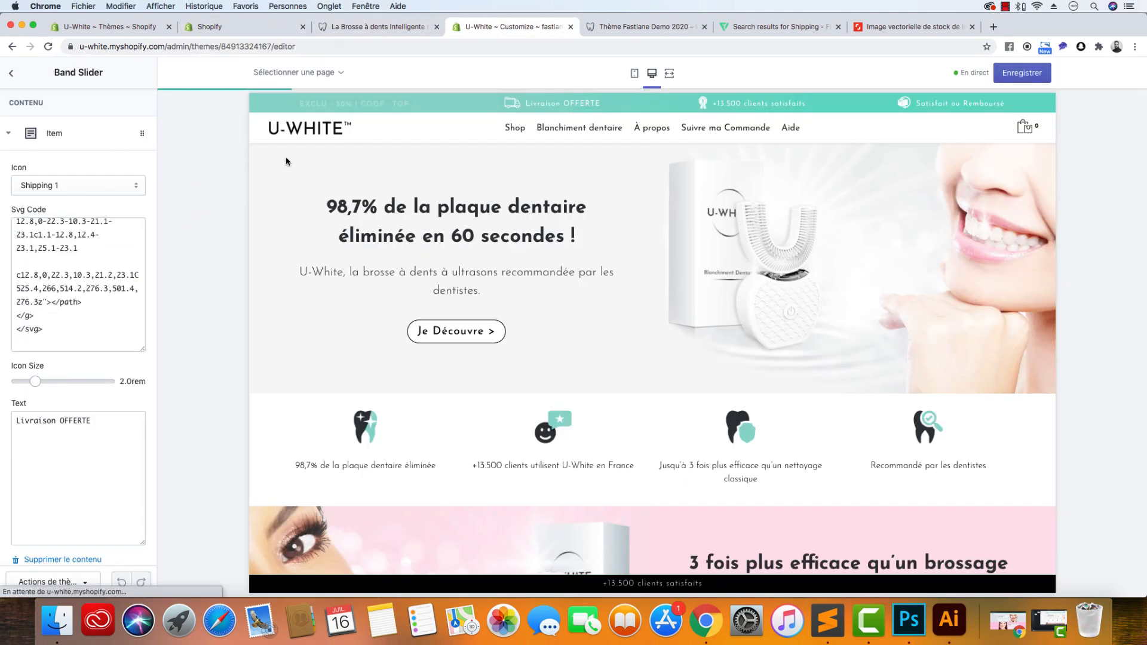
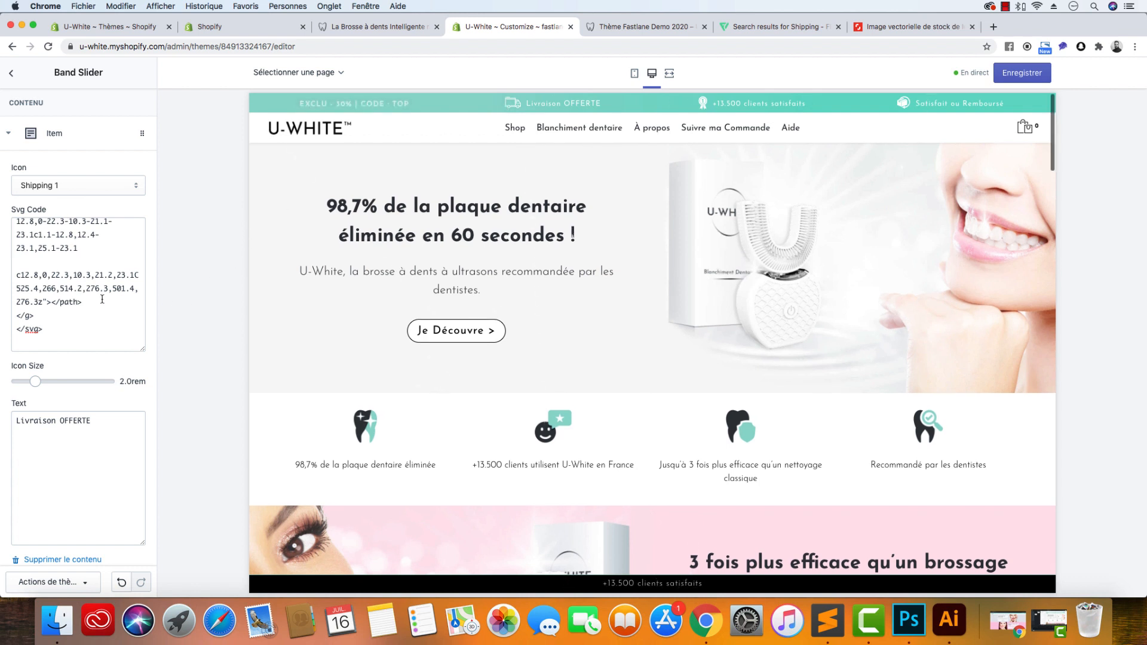
Clear the Svg Code of the Livraison OFFERTE item and paste the copied truck code in again
click(140, 292)
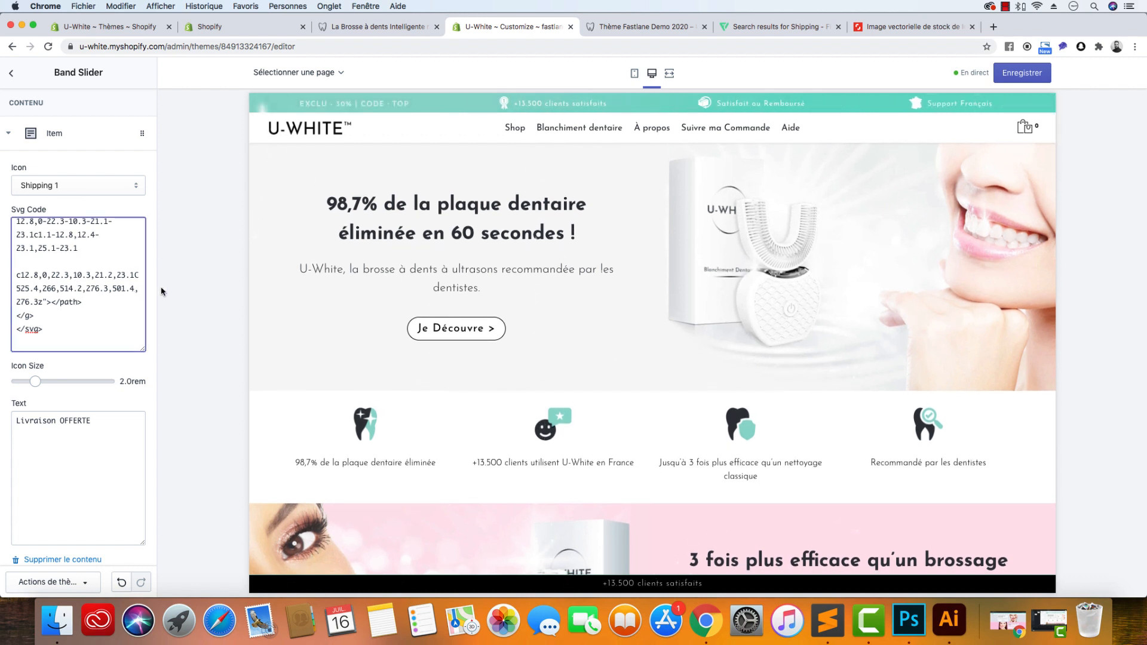
key(super+a)
key(BackSpace)
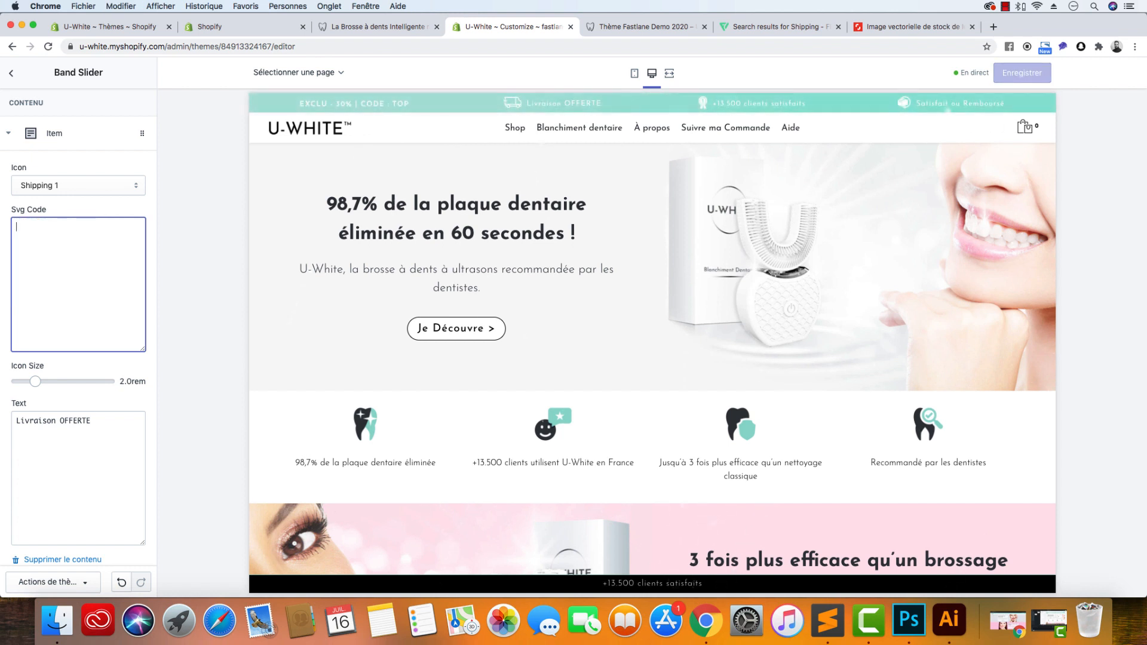
key(super+v)
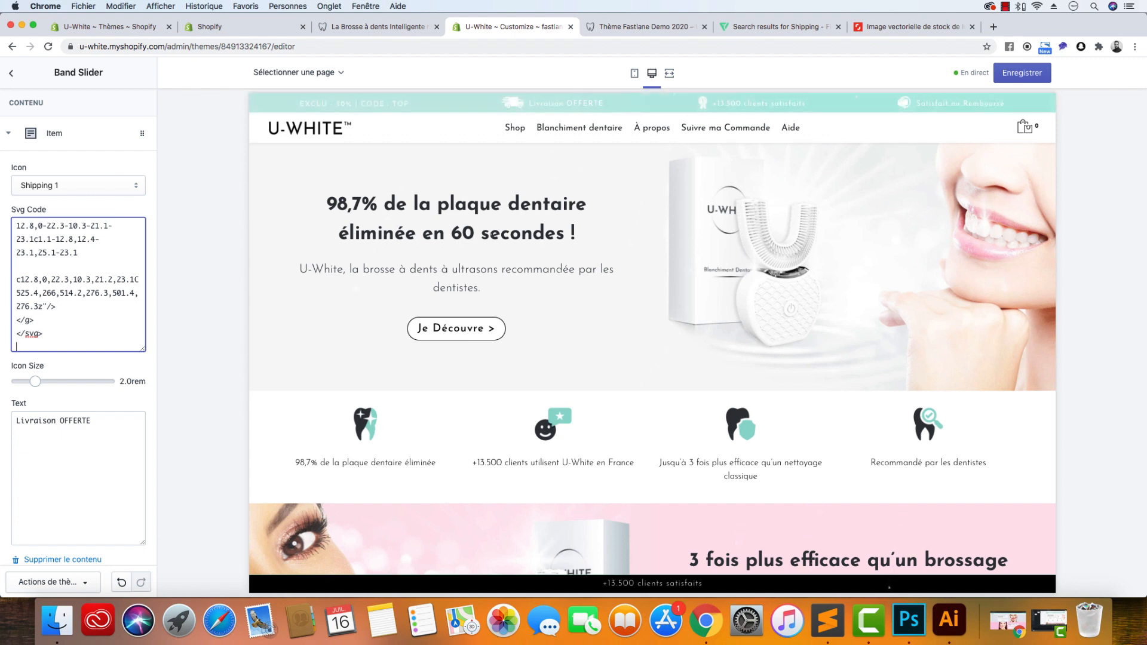
scroll(399, 290, down, 8)
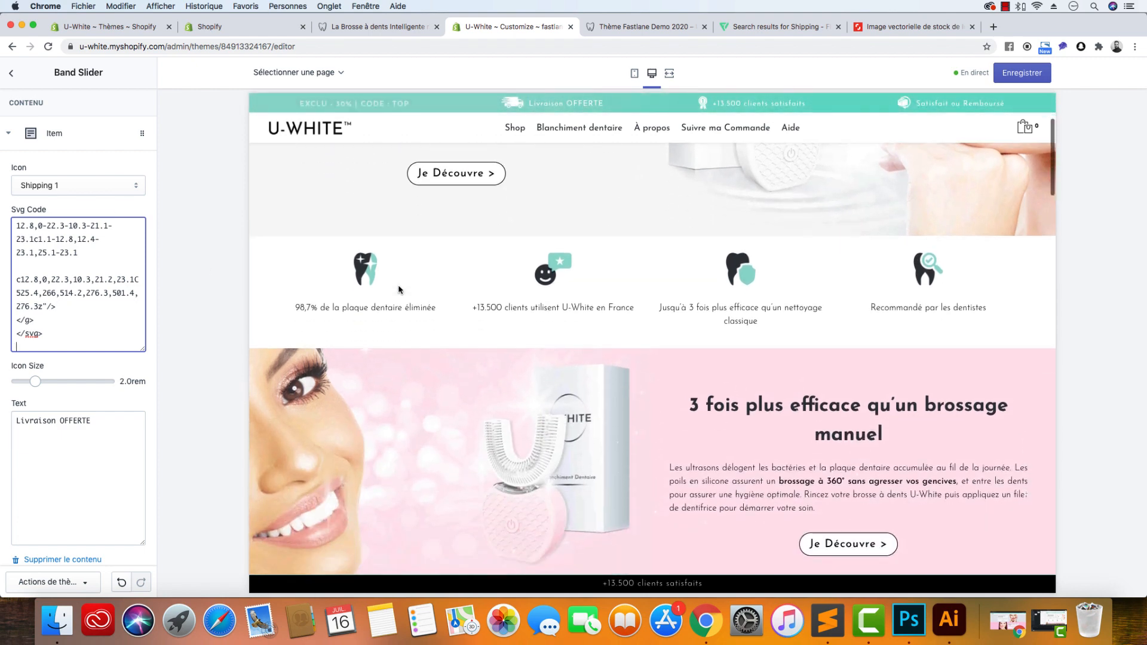